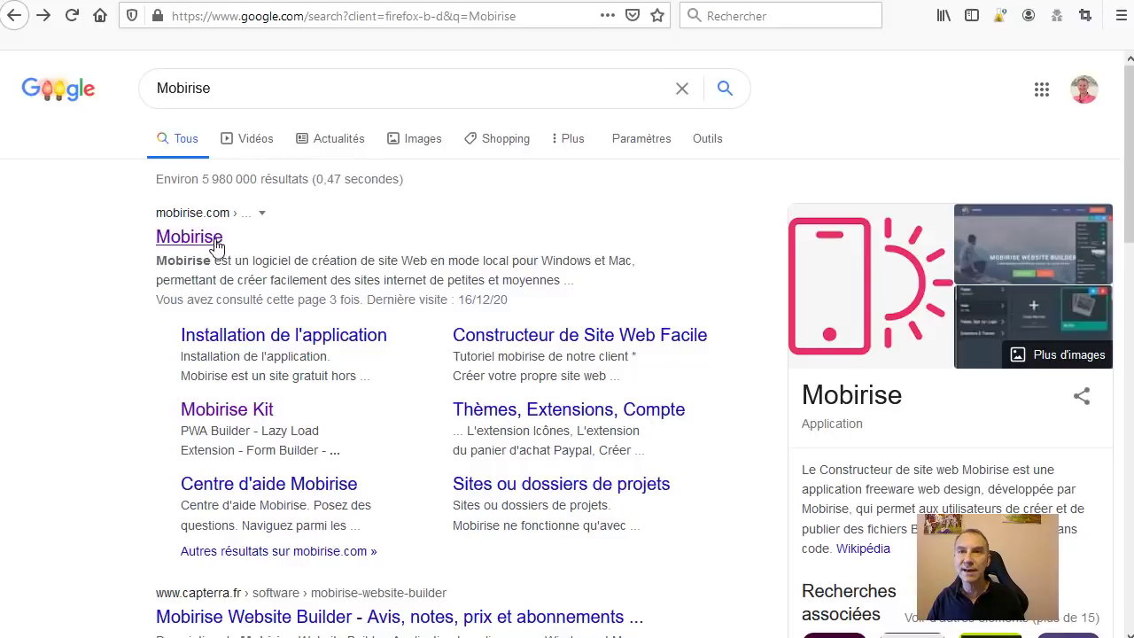
Step: Open the French version of the Mobirise website from the search results
click(585, 336)
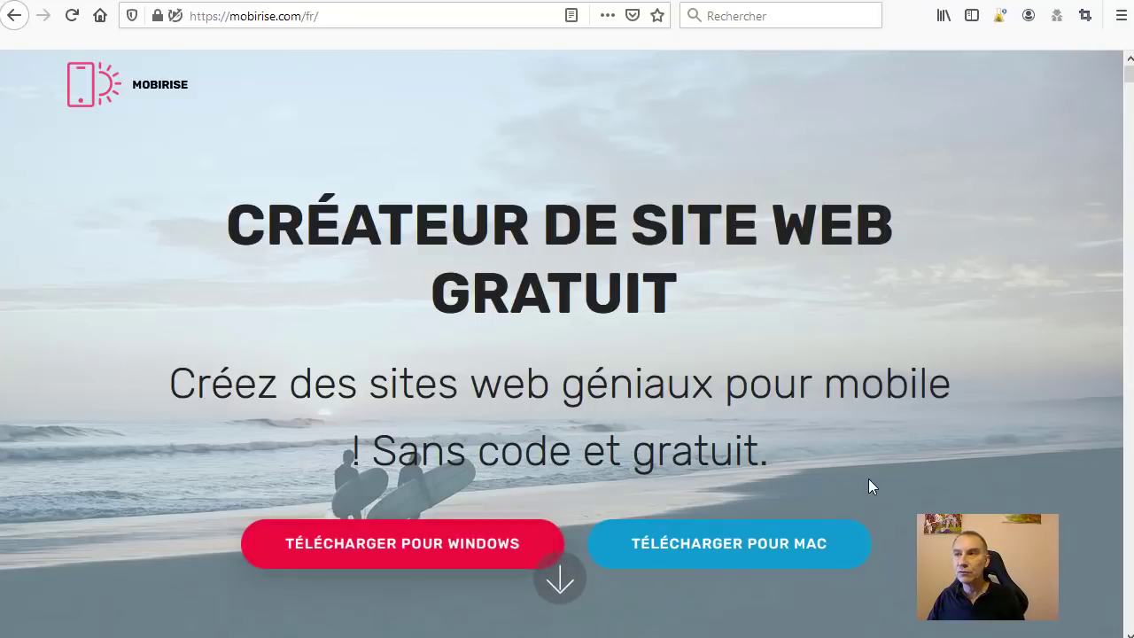
scroll(815, 461, down, 1)
scroll(833, 438, down, 3)
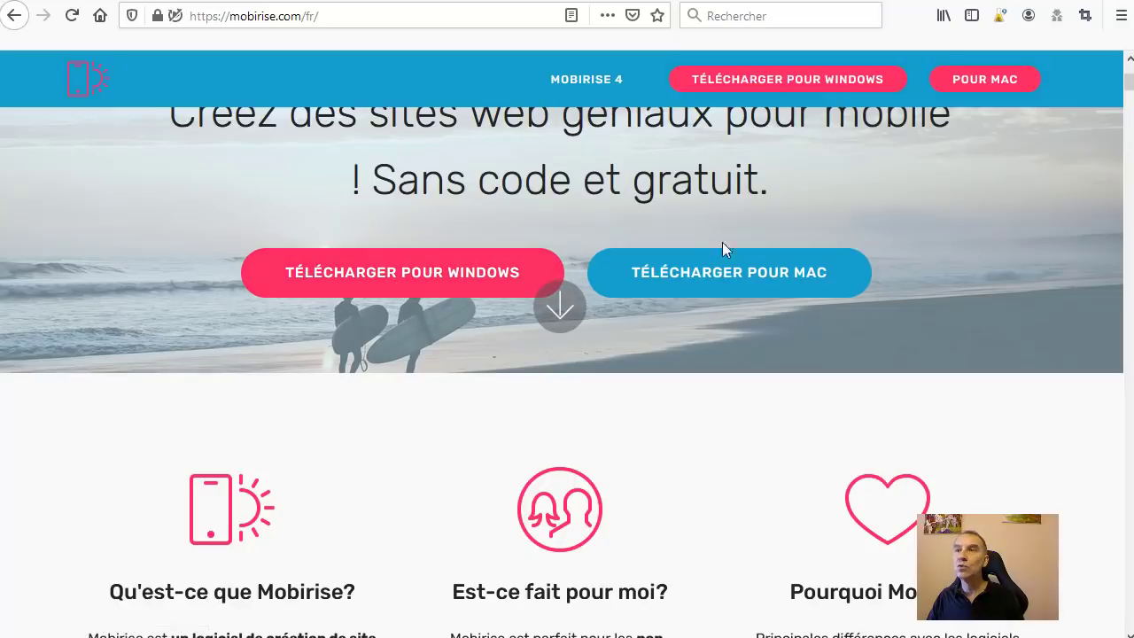
click(381, 285)
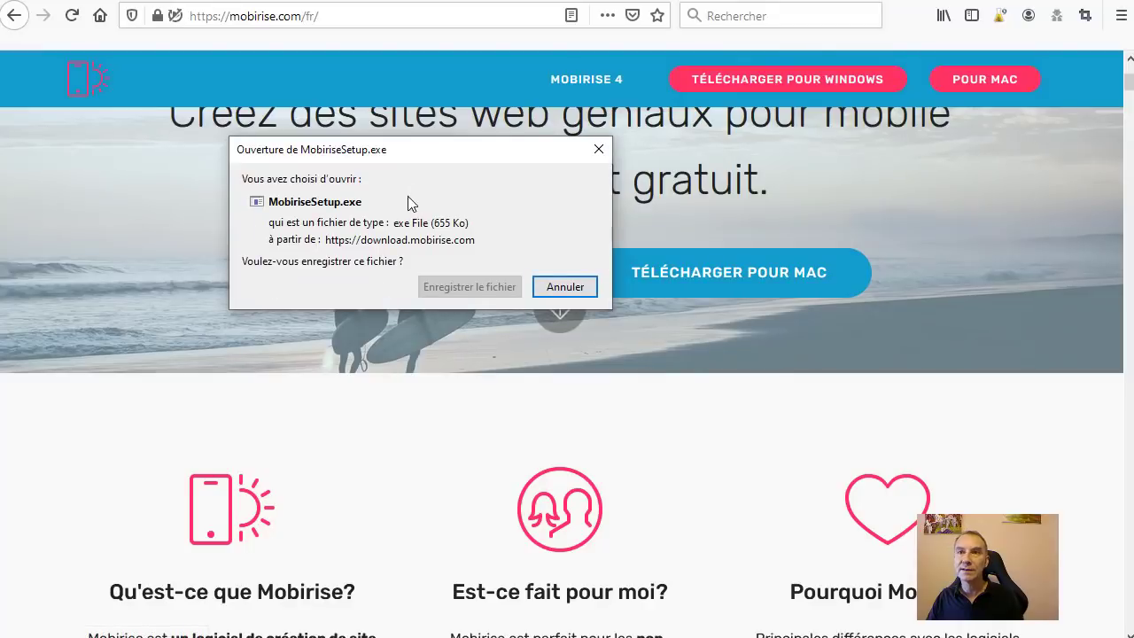
drag(430, 163, 335, 222)
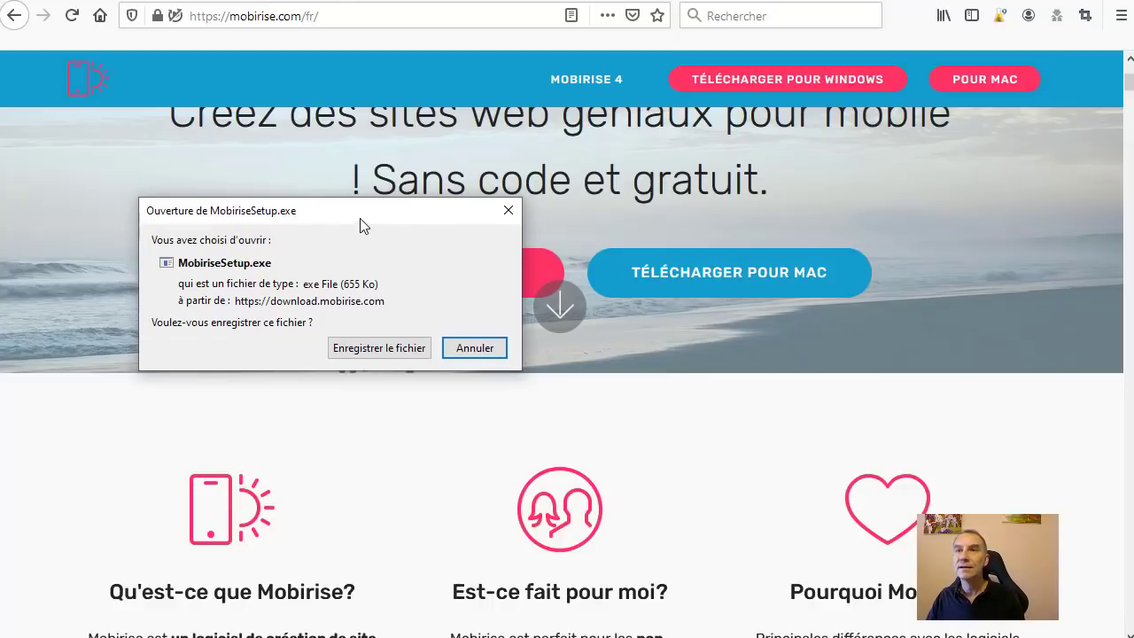
drag(360, 218, 391, 257)
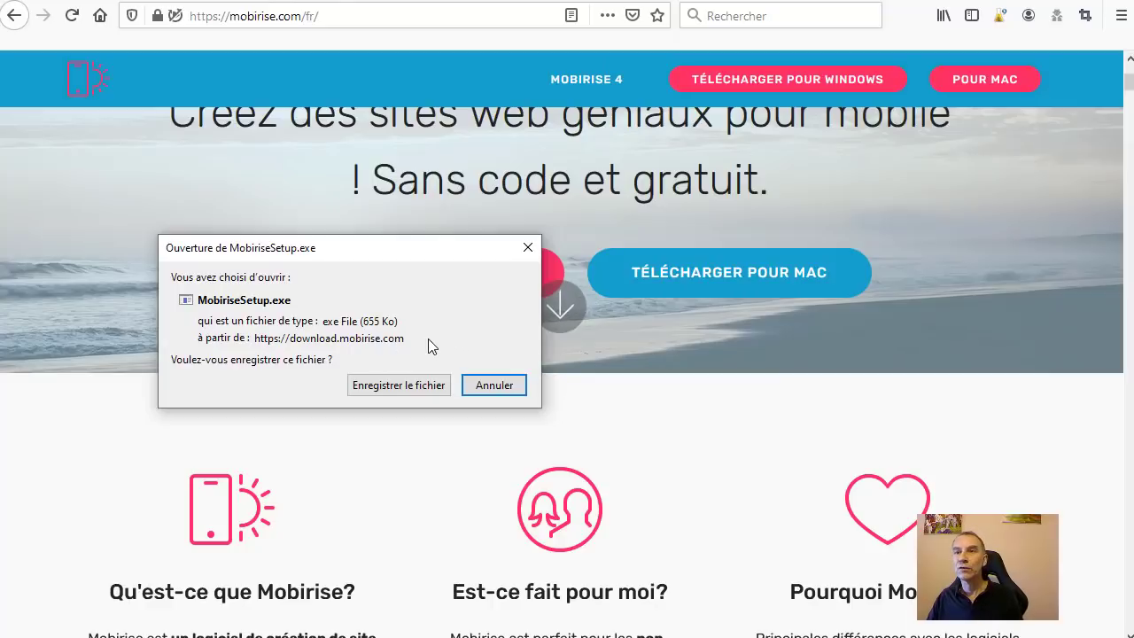
click(495, 387)
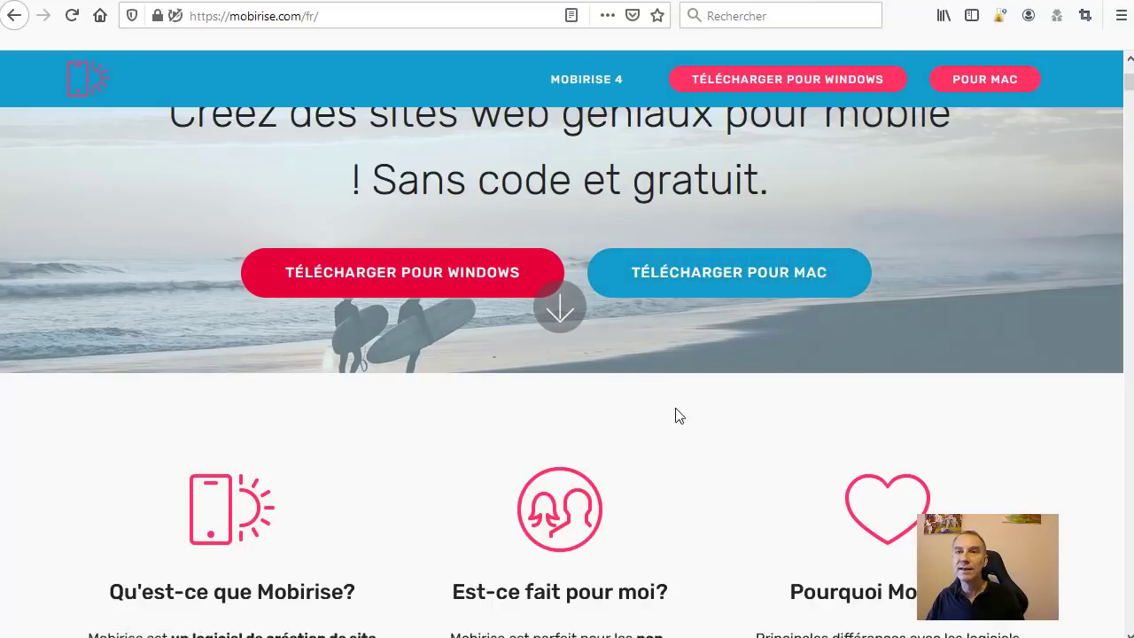
Step: Read the Mobirise home page sections on its purpose, dragging and editing blocks, block settings, unique designs and mobile compatibility
scroll(780, 385, down, 5)
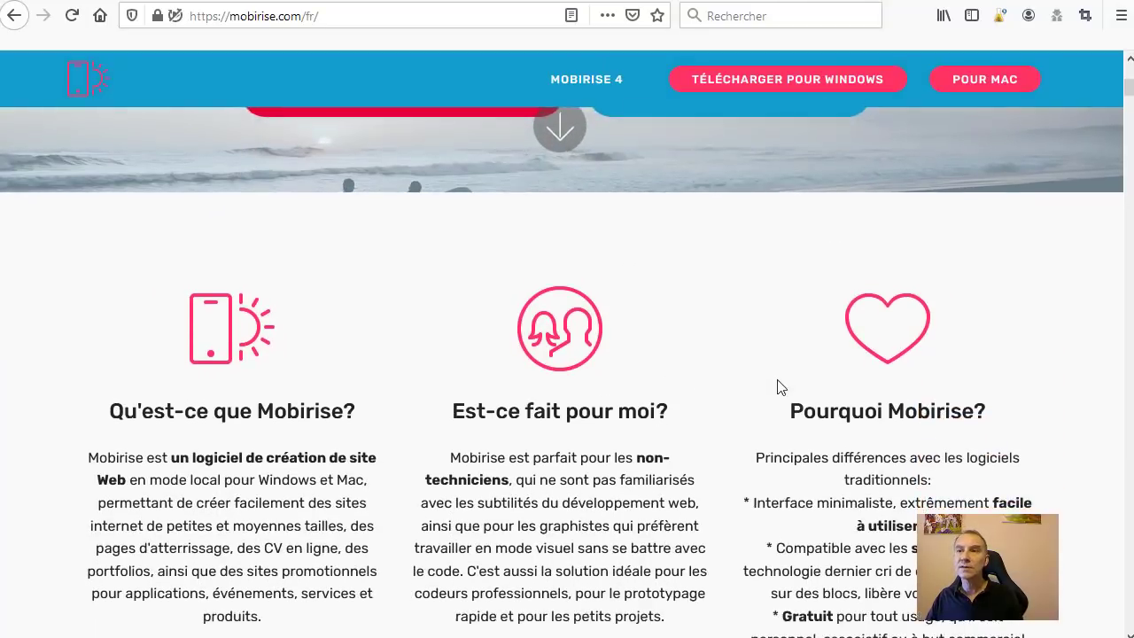
scroll(783, 385, down, 5)
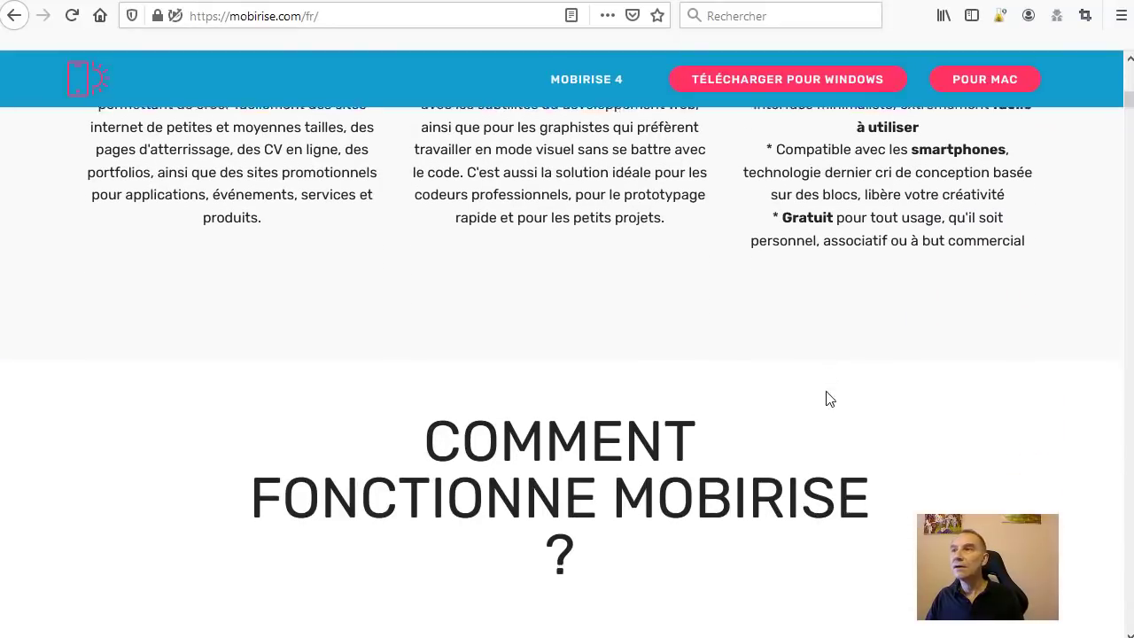
scroll(1019, 266, down, 2)
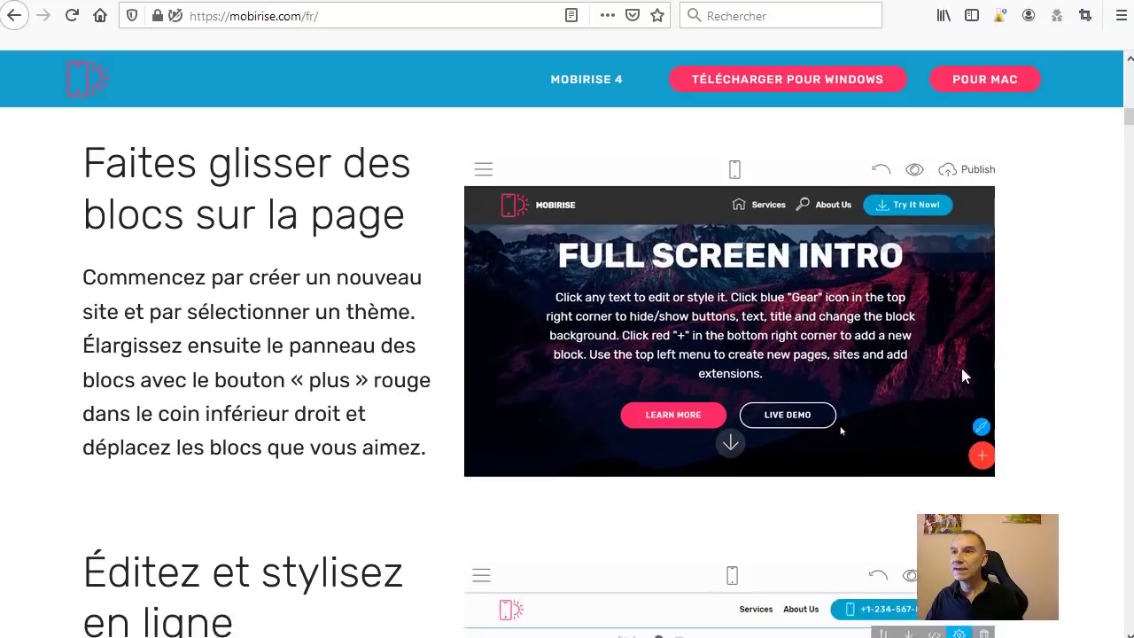
scroll(1002, 286, down, 1)
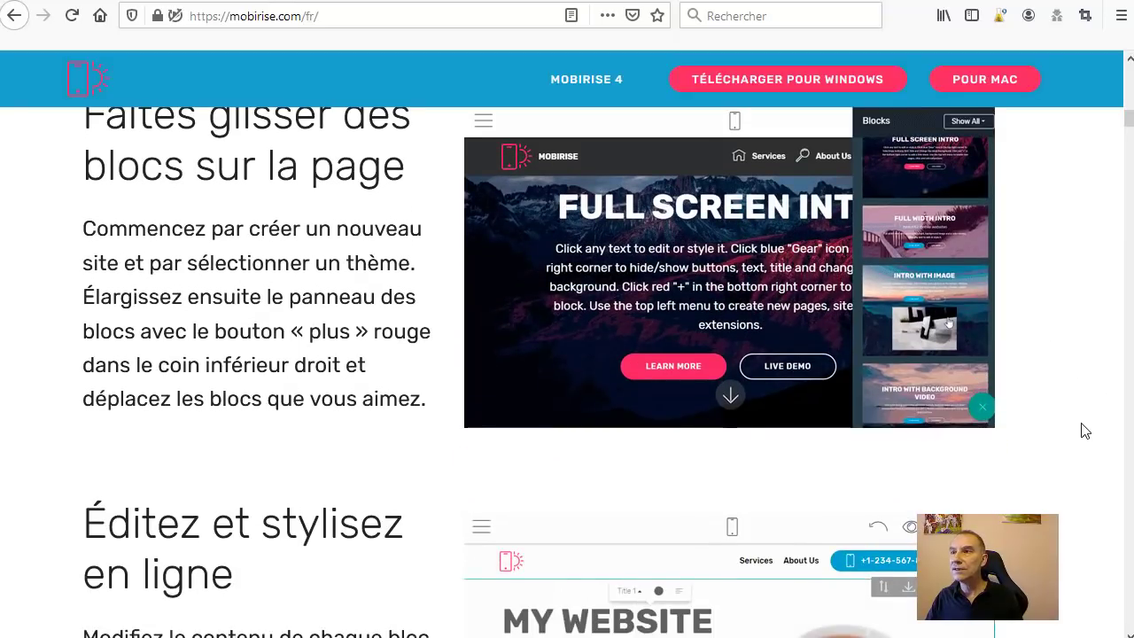
scroll(1076, 431, down, 5)
scroll(1072, 429, down, 1)
scroll(1068, 430, up, 2)
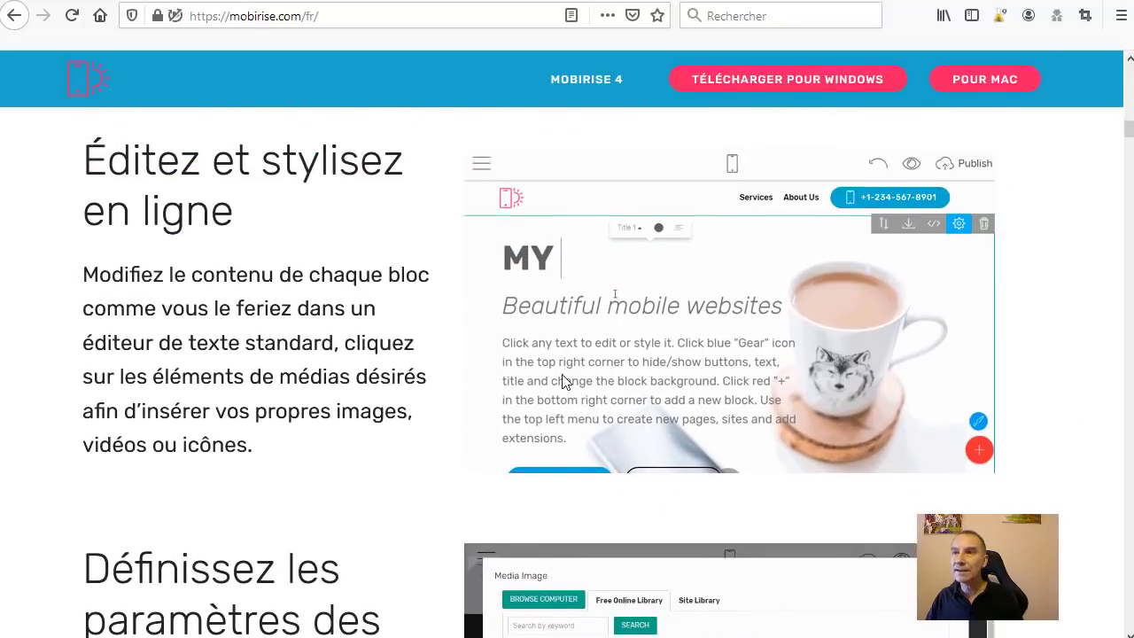
scroll(1035, 400, down, 9)
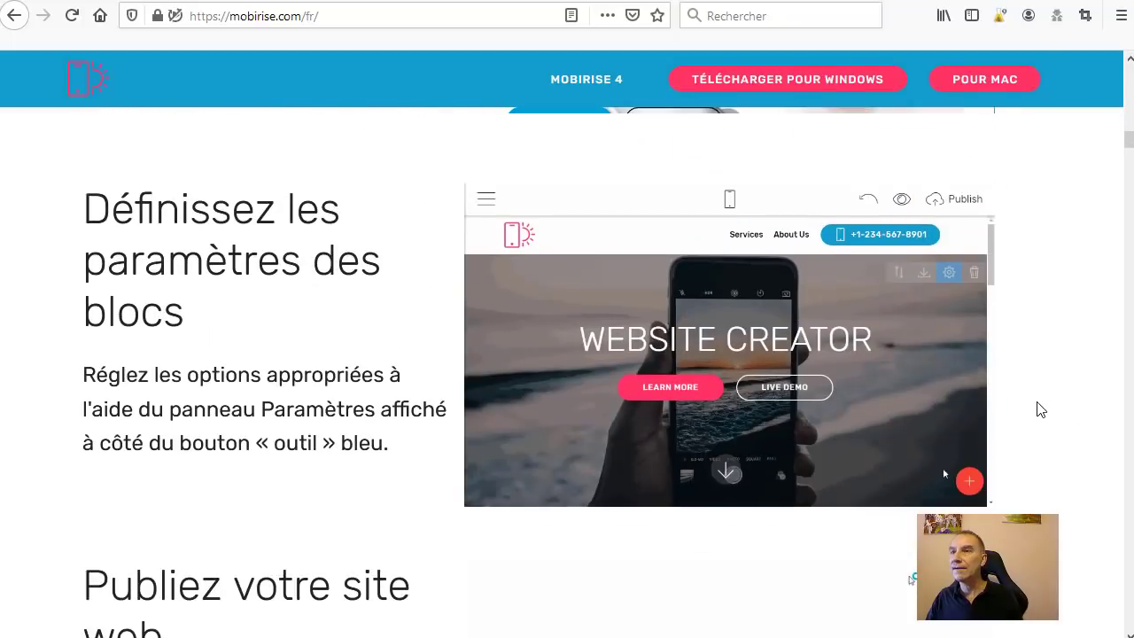
scroll(1046, 424, down, 10)
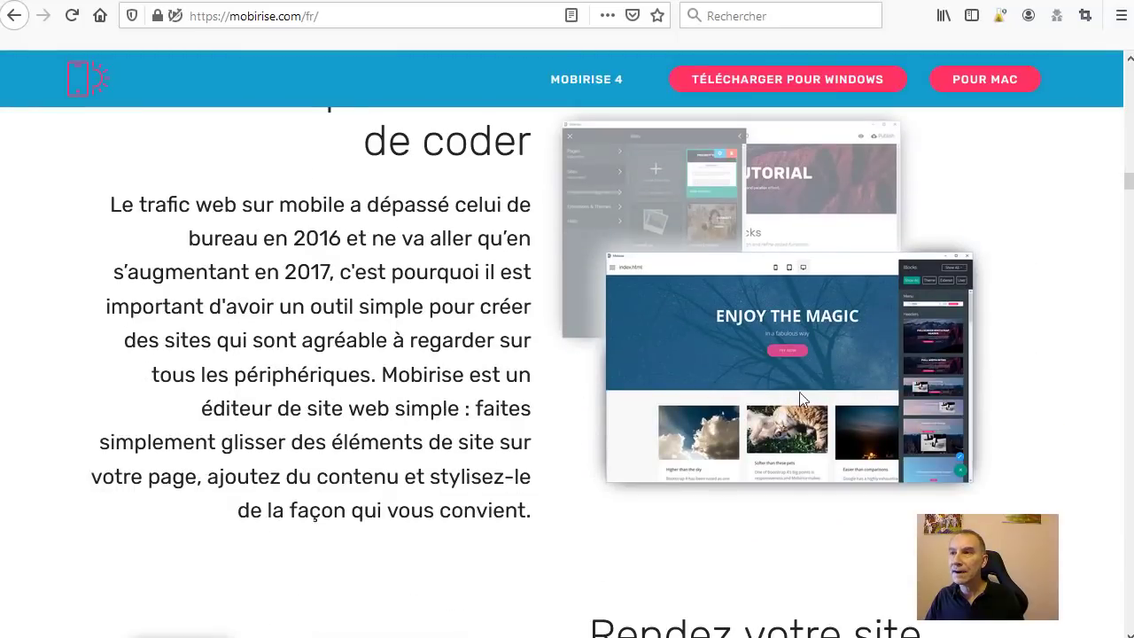
scroll(842, 394, down, 5)
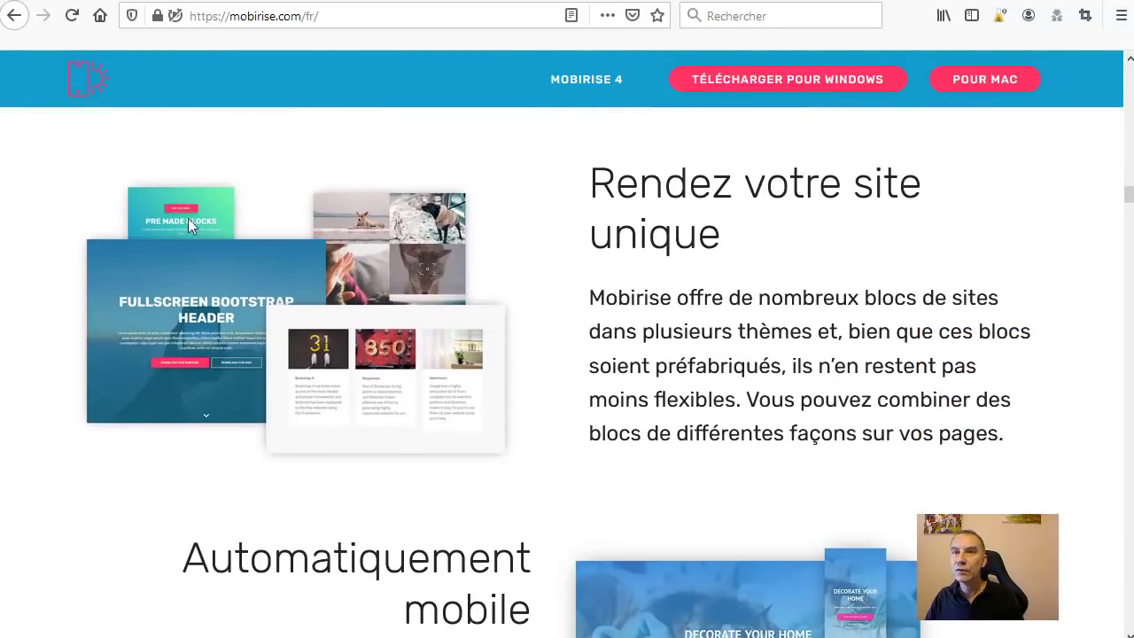
scroll(580, 363, down, 3)
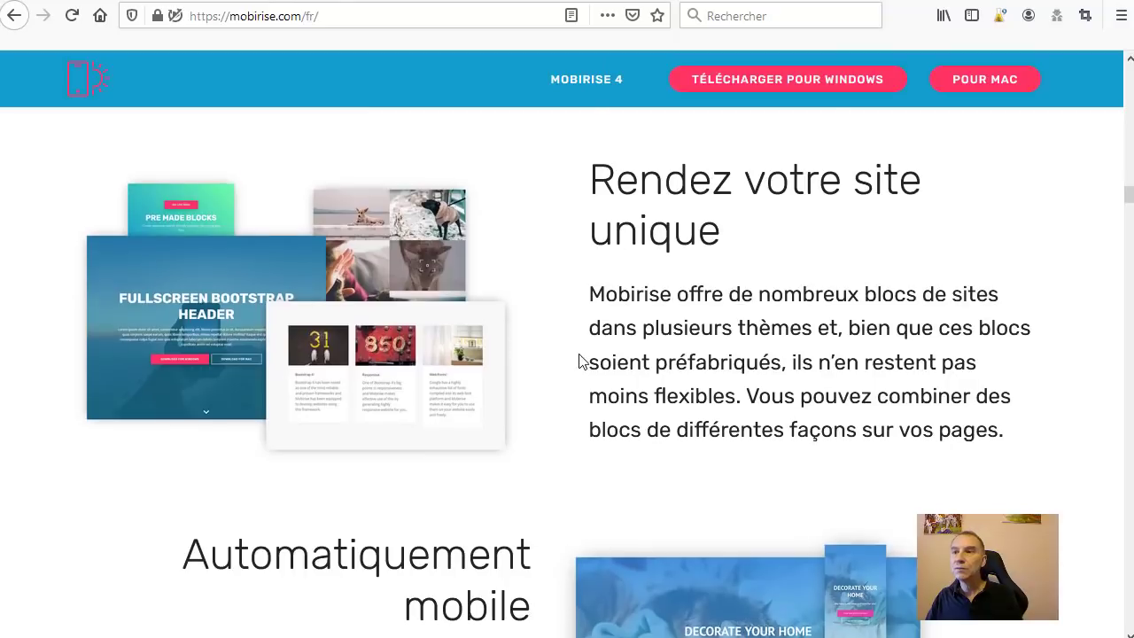
scroll(736, 334, down, 1)
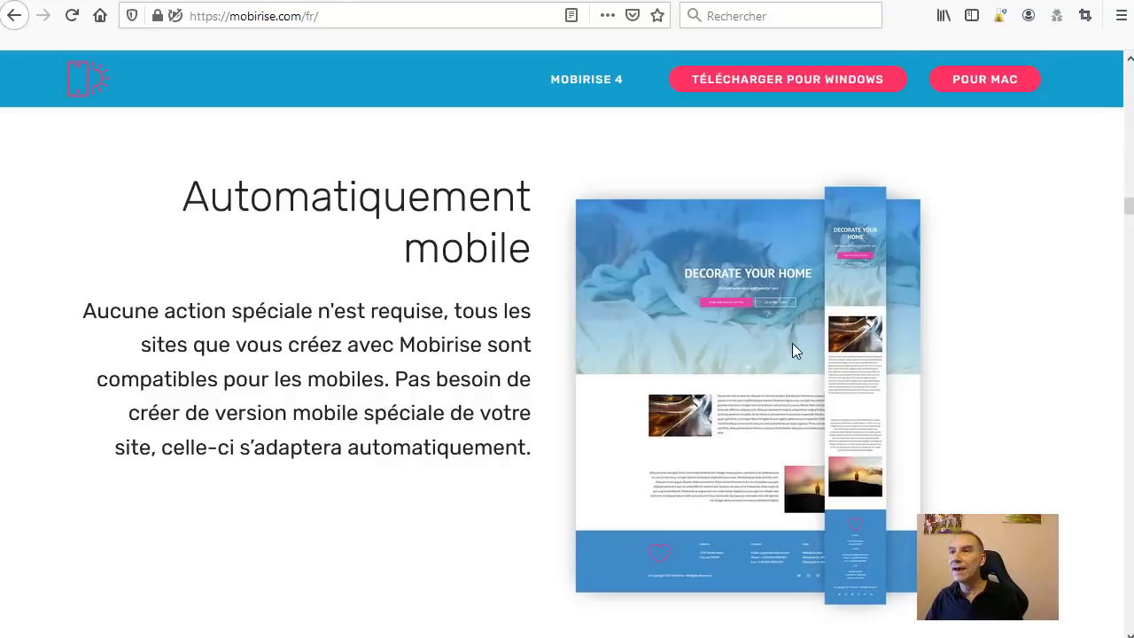
scroll(975, 408, down, 4)
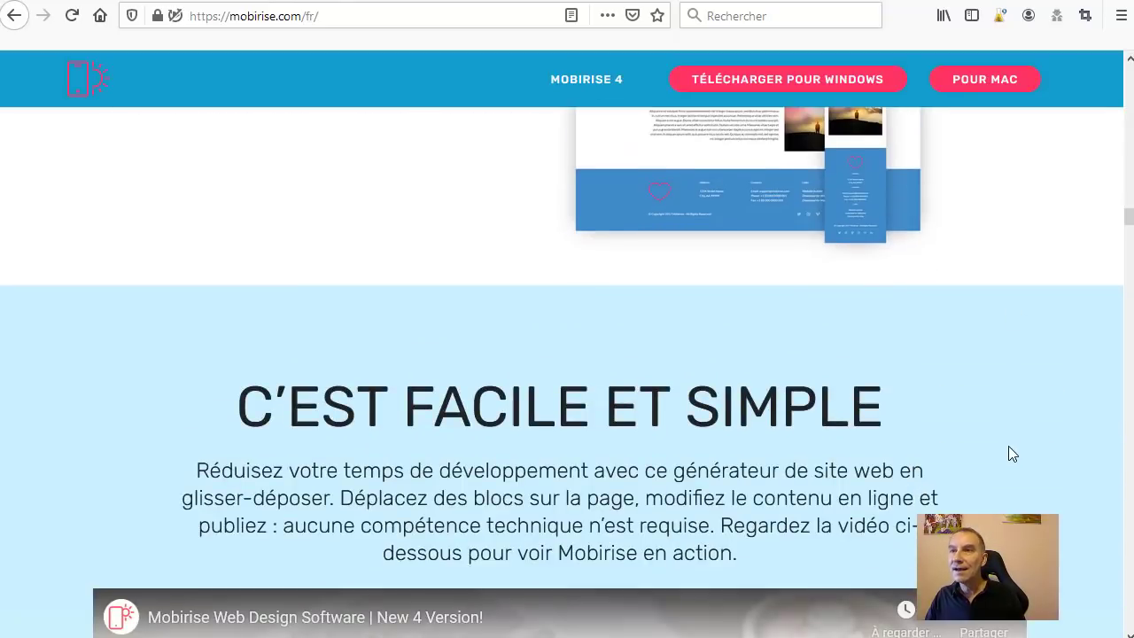
scroll(1008, 453, up, 4)
scroll(395, 420, up, 2)
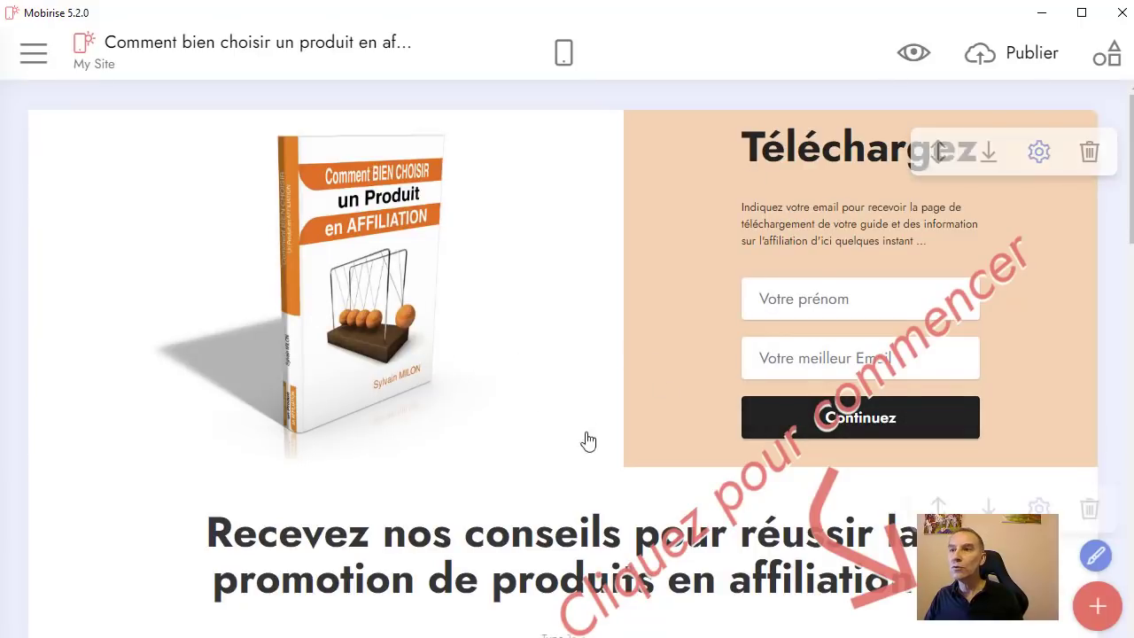
Step: Switch to Mobirise and review the affiliation guide's landing page, from the download form through the numbered steps
scroll(607, 452, down, 4)
scroll(607, 450, up, 3)
scroll(608, 452, up, 1)
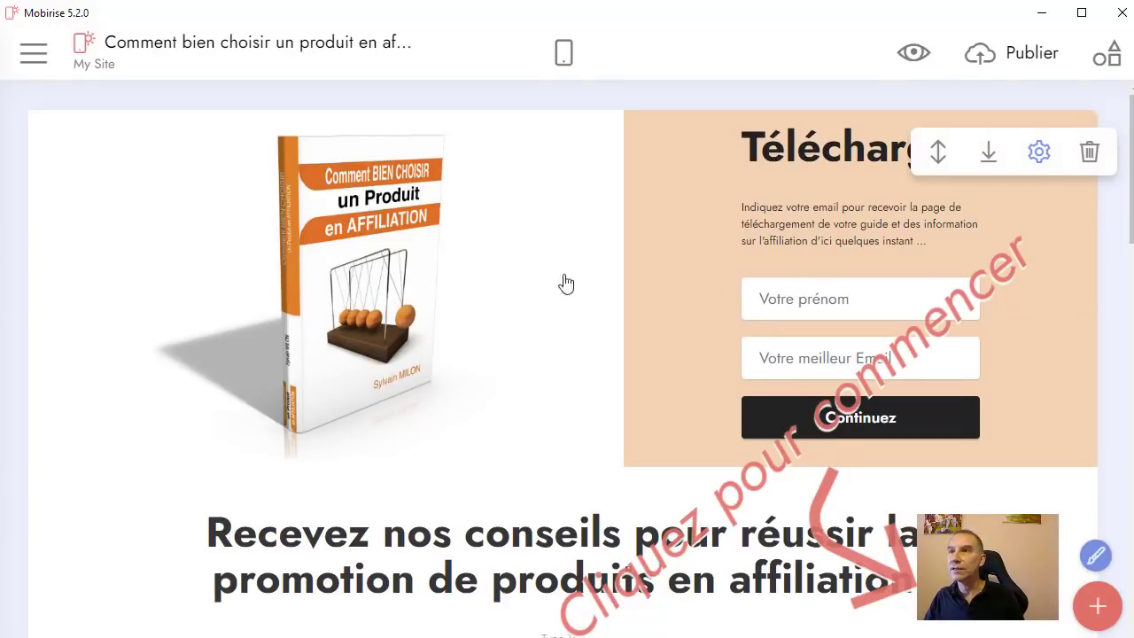
scroll(512, 337, down, 2)
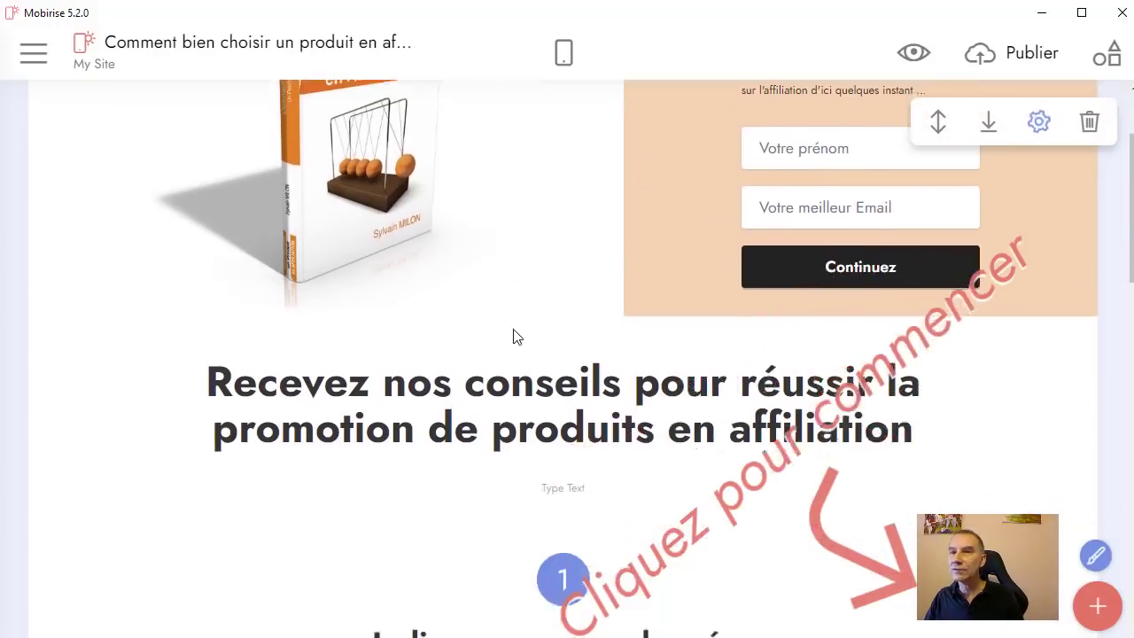
scroll(982, 263, up, 3)
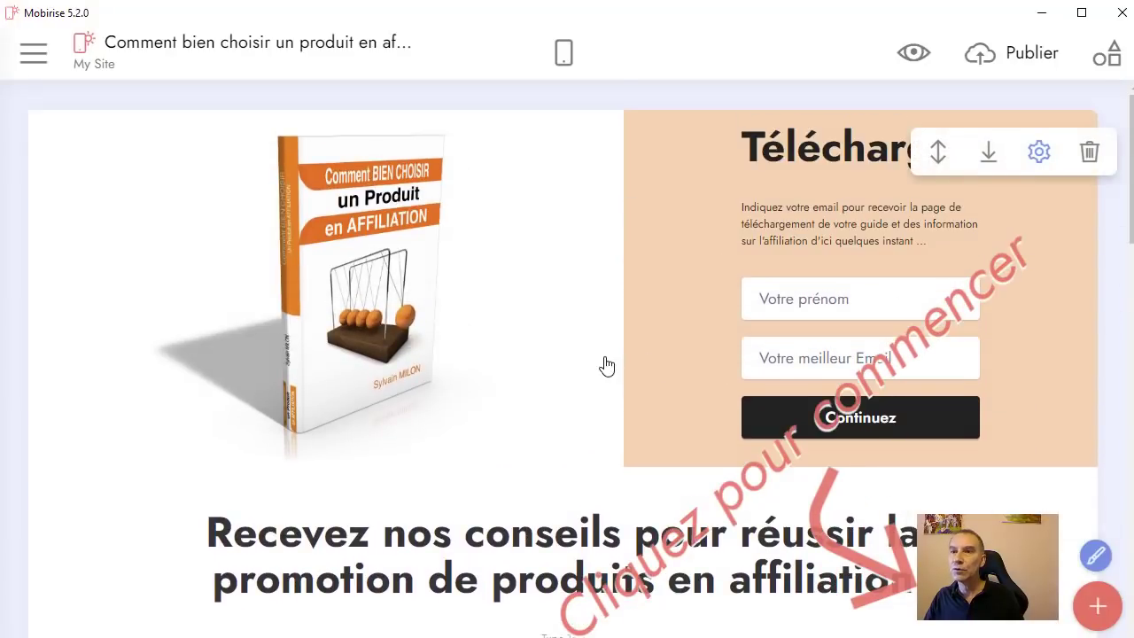
scroll(606, 365, down, 2)
scroll(673, 357, down, 3)
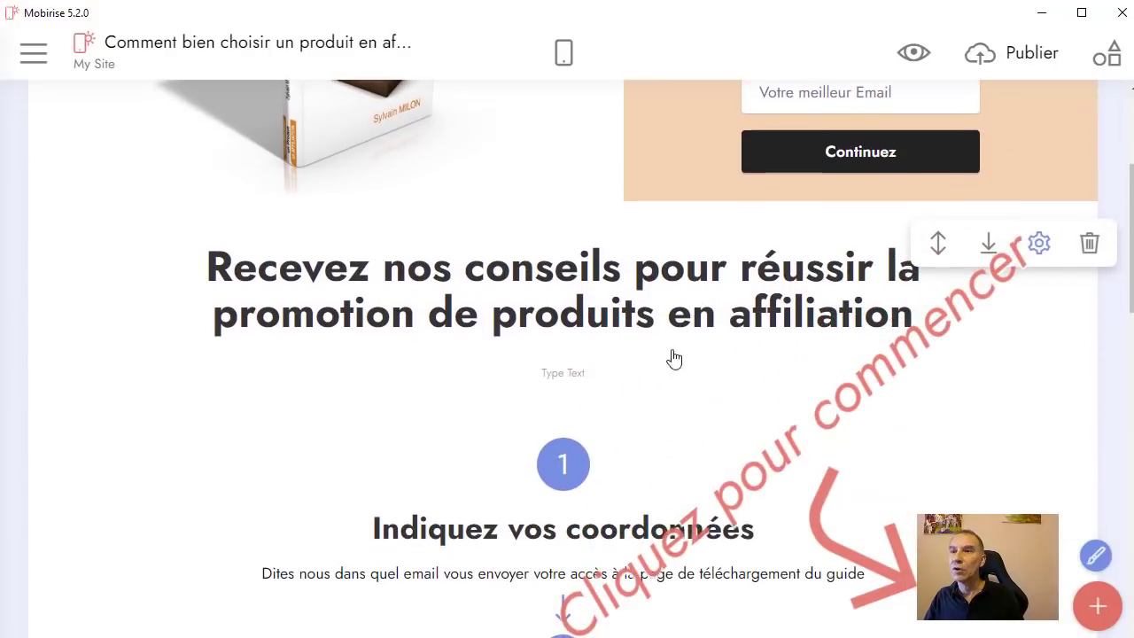
scroll(622, 284, down, 5)
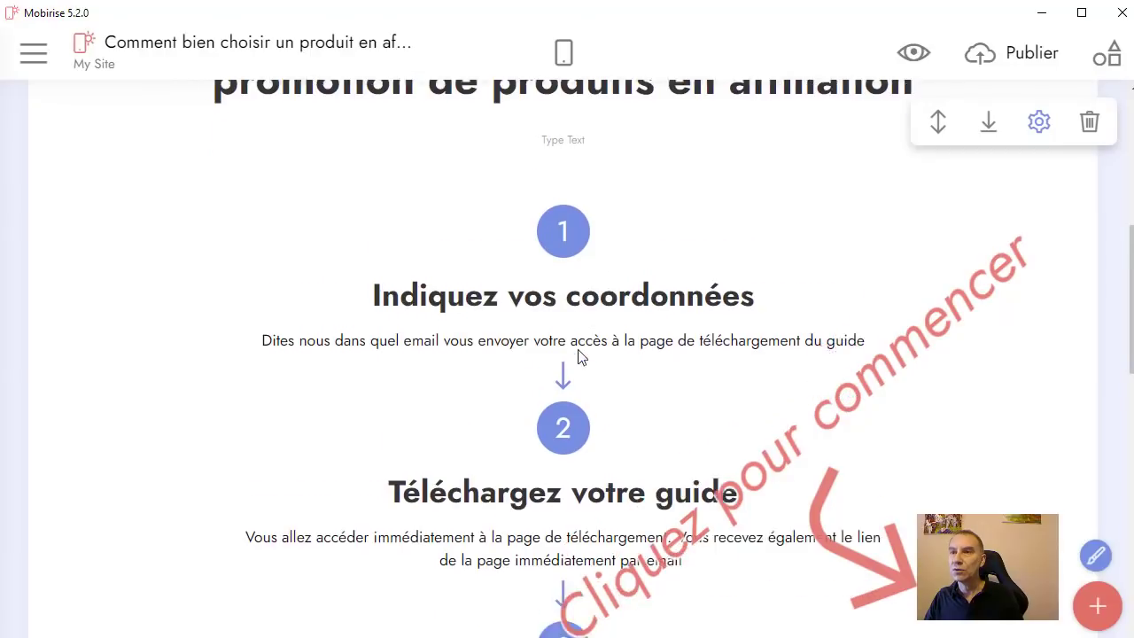
scroll(618, 383, down, 5)
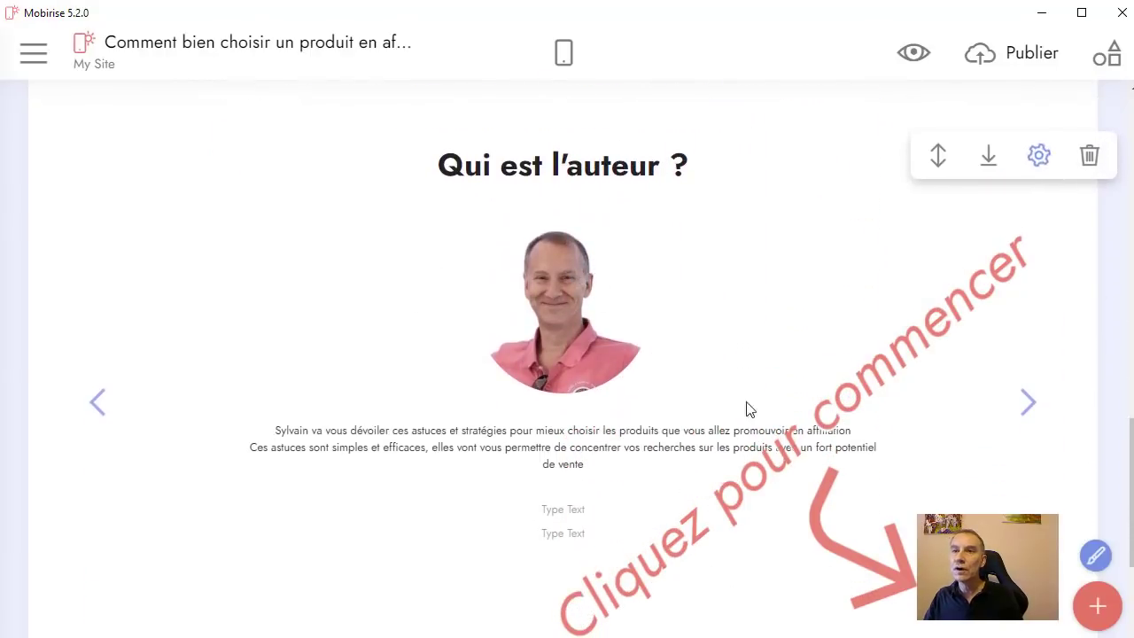
Step: Page through the "Qui est l'auteur ?" slider and examine the sharing and footer blocks of the landing page
scroll(726, 399, down, 1)
click(1029, 318)
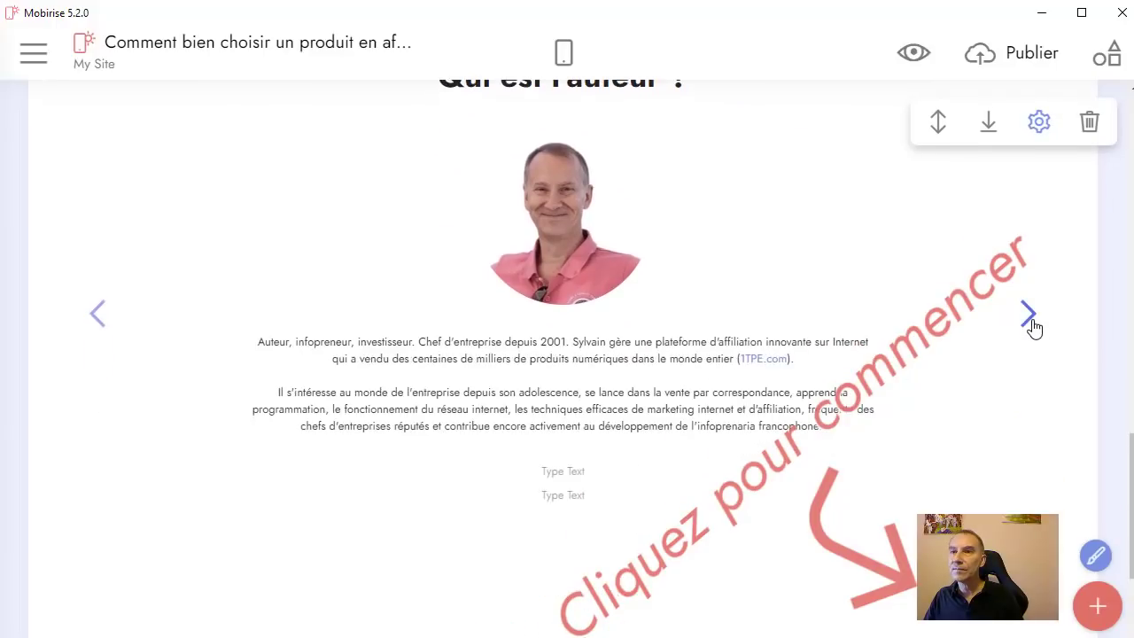
click(1029, 318)
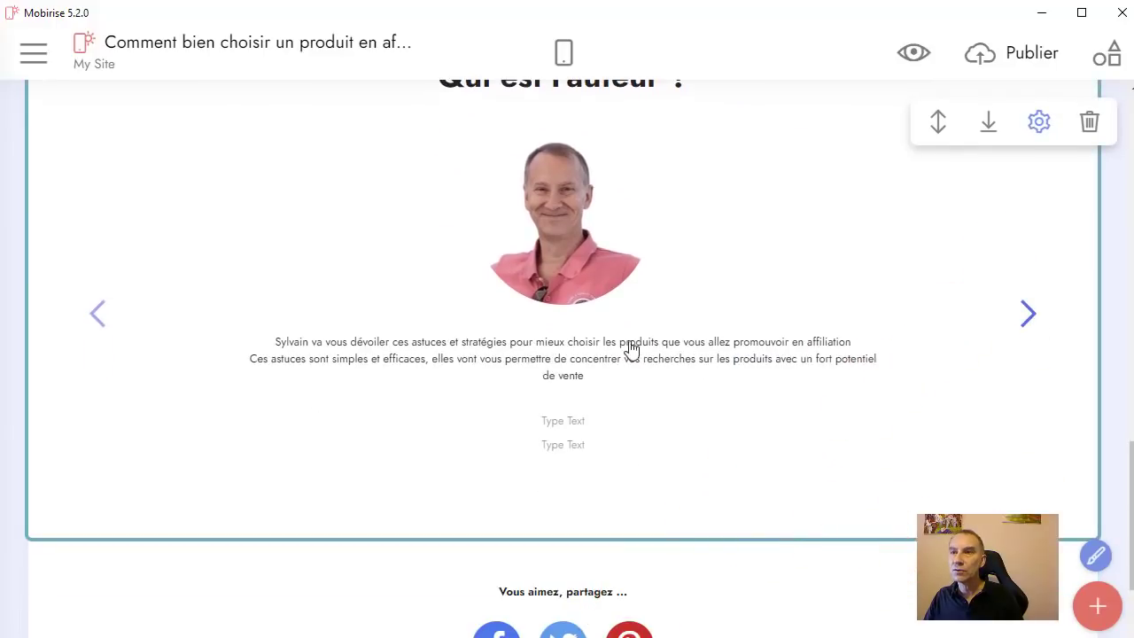
scroll(677, 376, down, 2)
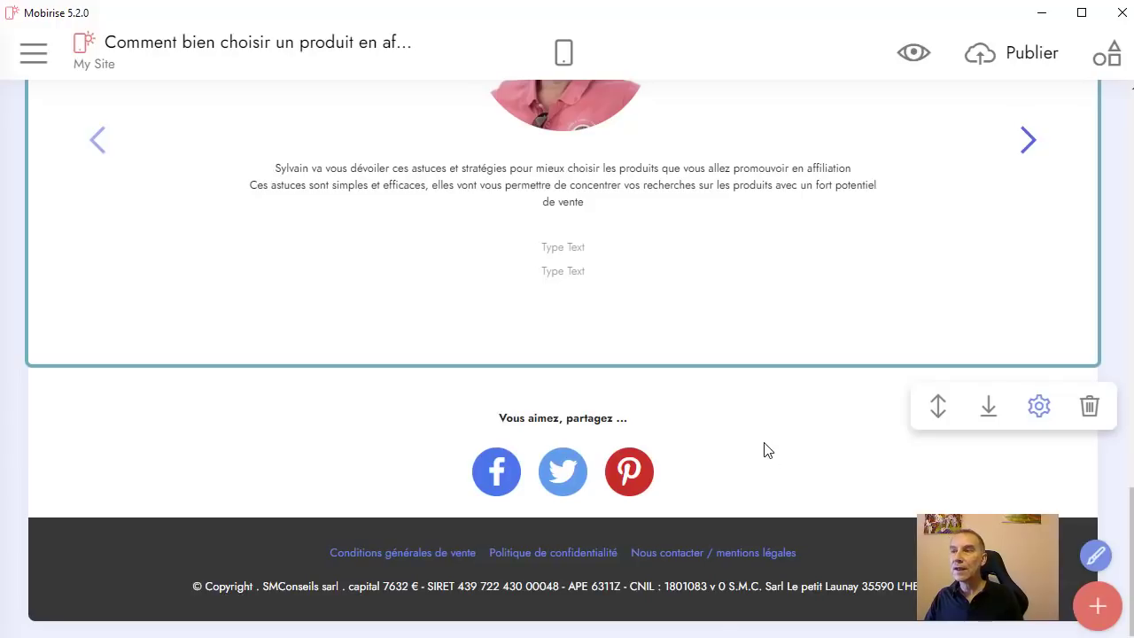
scroll(768, 450, up, 15)
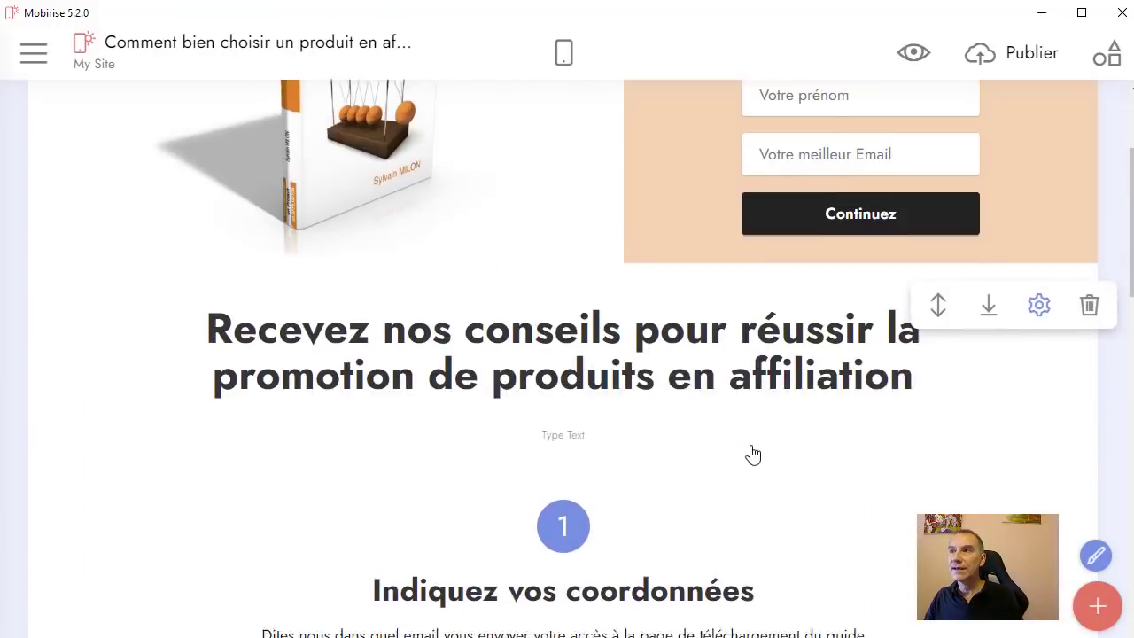
scroll(752, 454, up, 3)
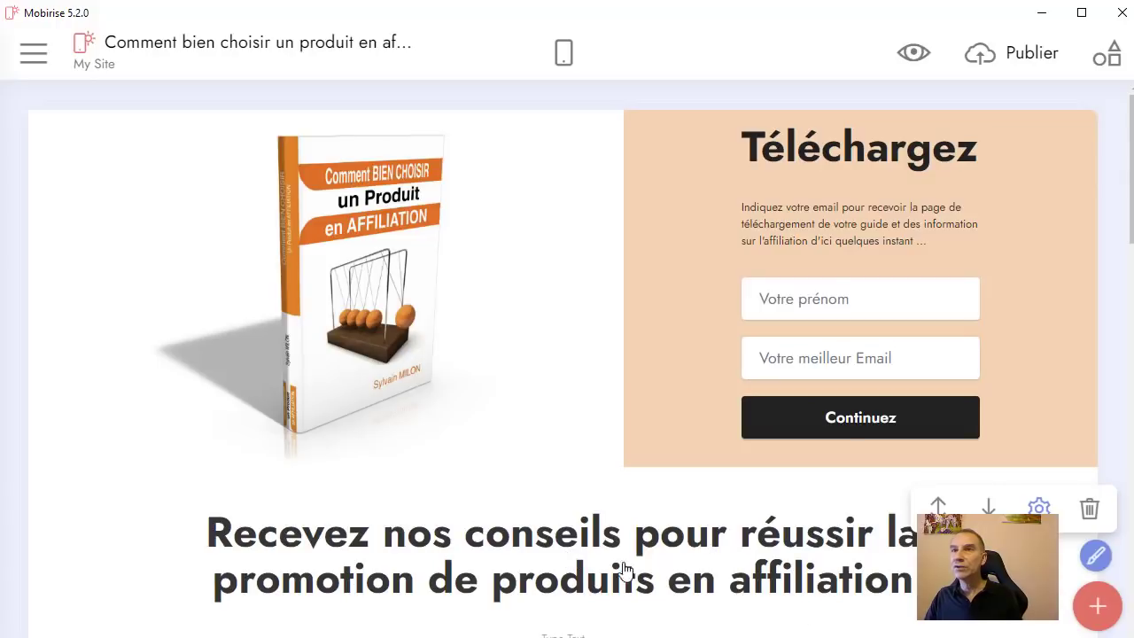
Step: Open the block library and look through the list of available block categories
click(1097, 606)
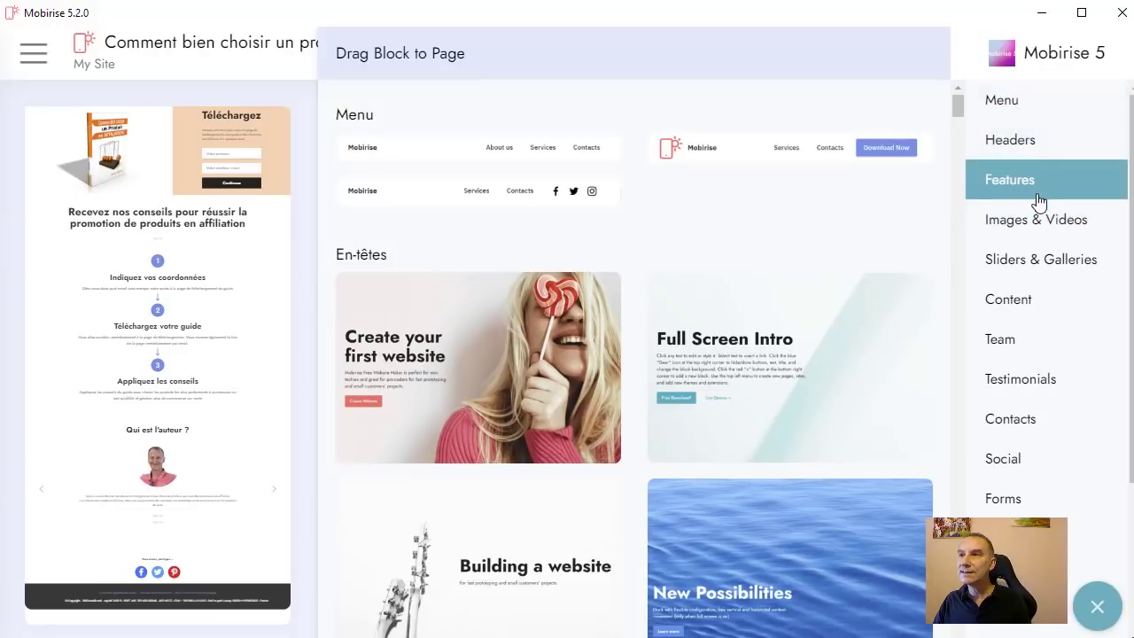
scroll(1035, 283, down, 1)
scroll(1033, 294, down, 2)
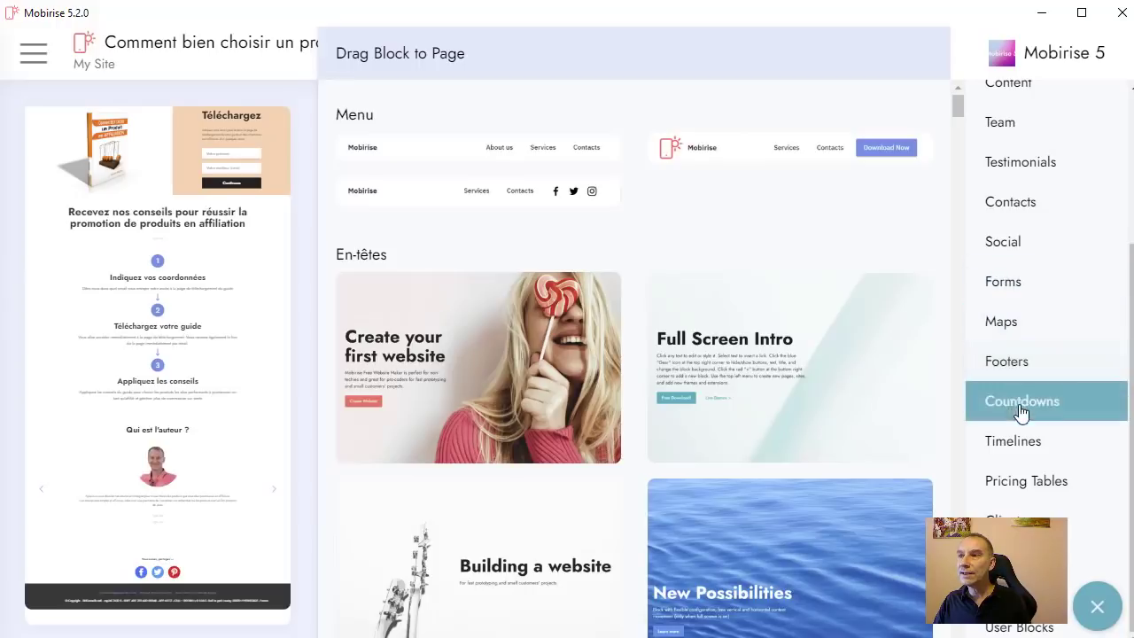
scroll(1047, 465, up, 2)
scroll(1053, 452, up, 1)
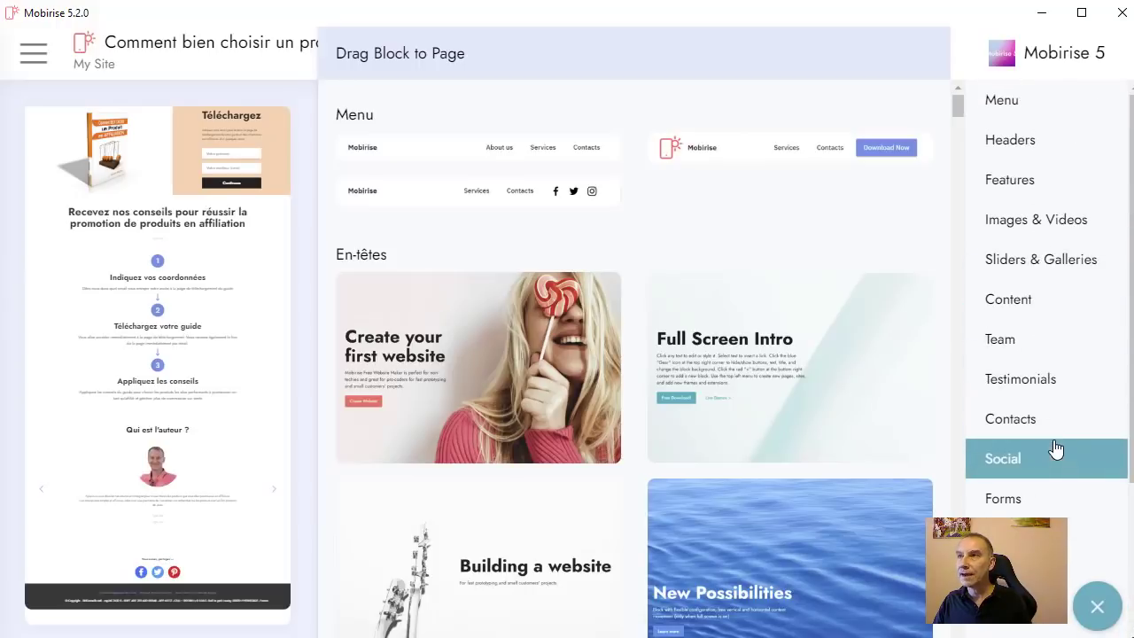
Step: Add the pink "MOBIRISE" header block with the two dogs above the download form and close the block library
click(1021, 151)
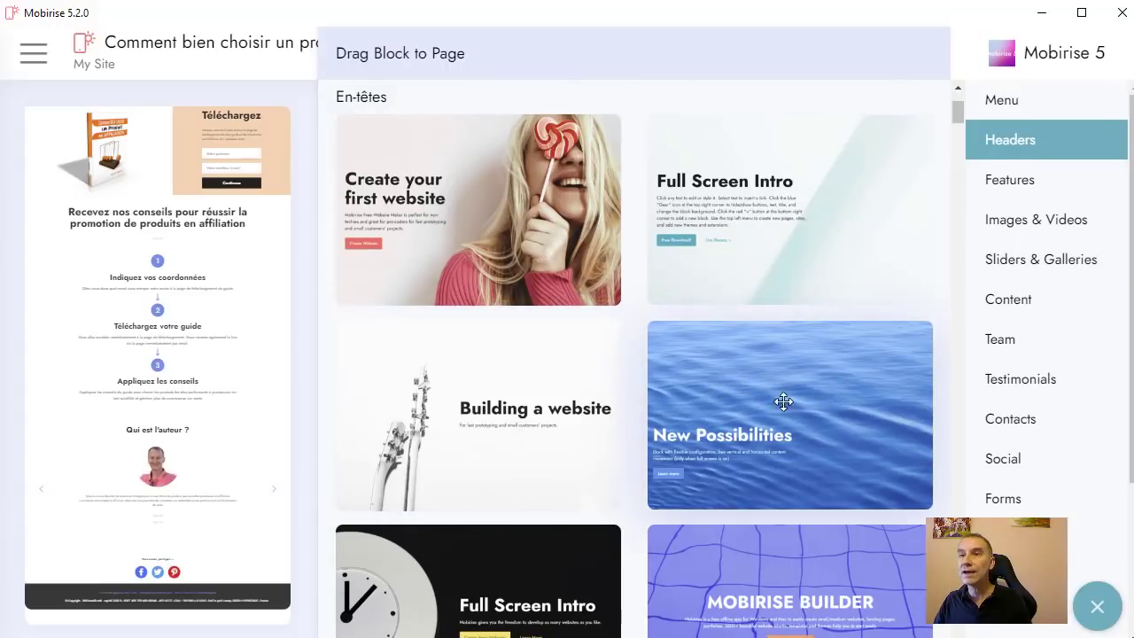
scroll(825, 395, down, 2)
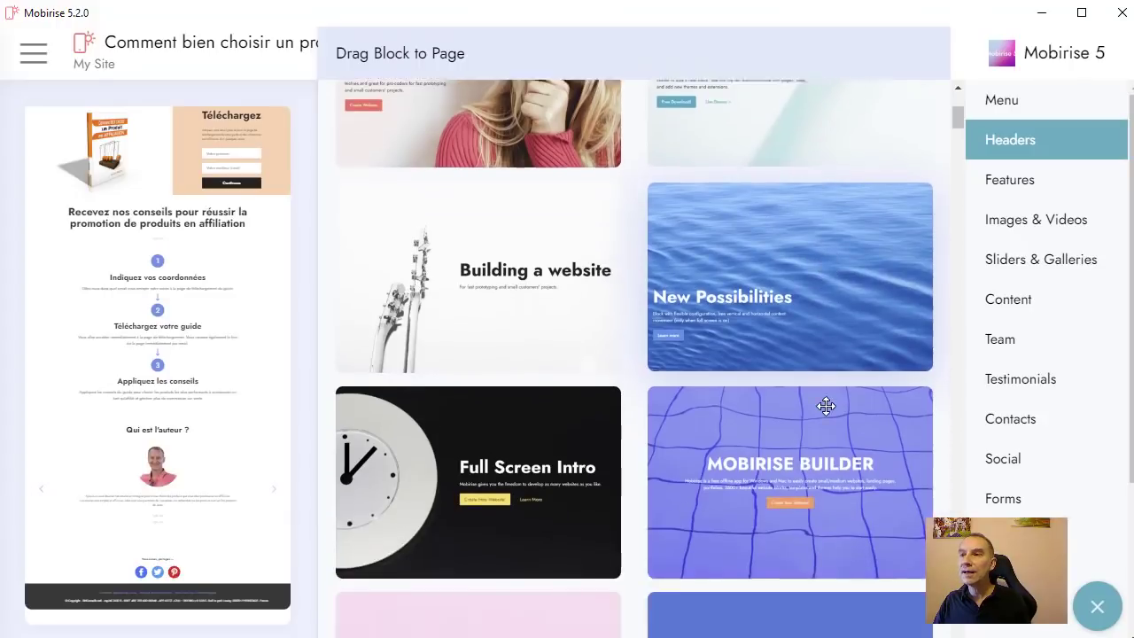
scroll(825, 406, down, 7)
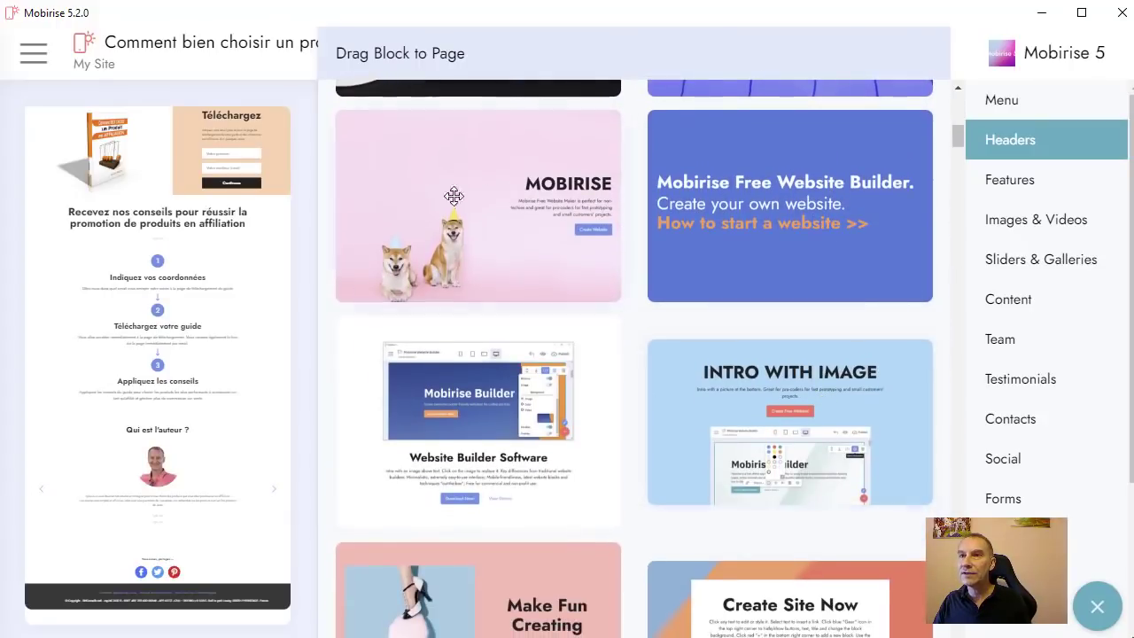
scroll(380, 337, up, 1)
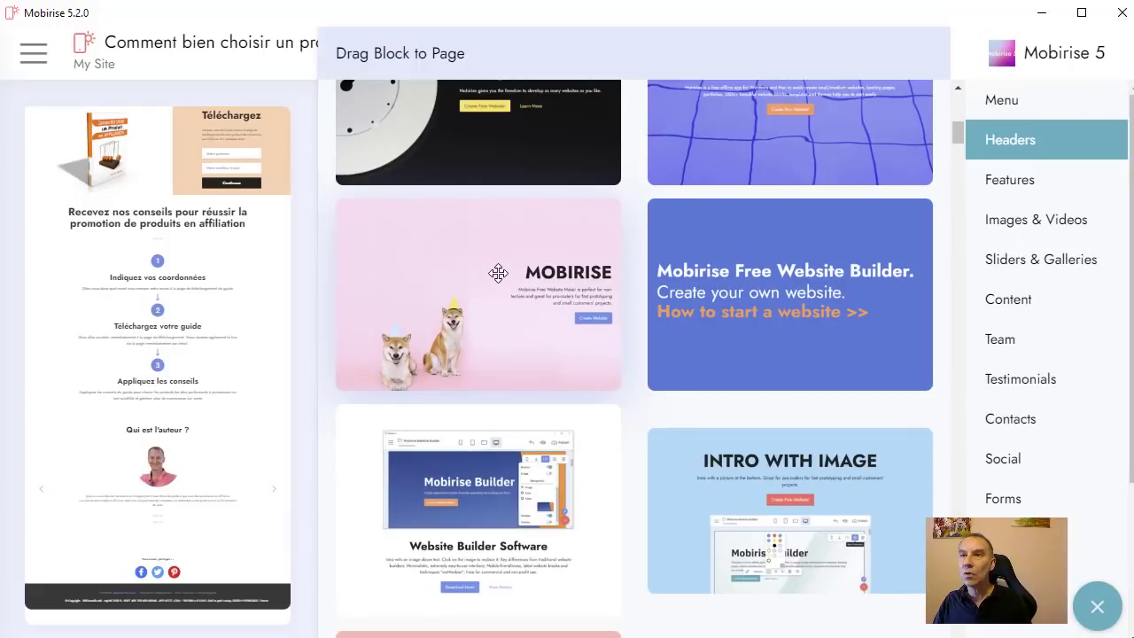
drag(498, 273, 164, 116)
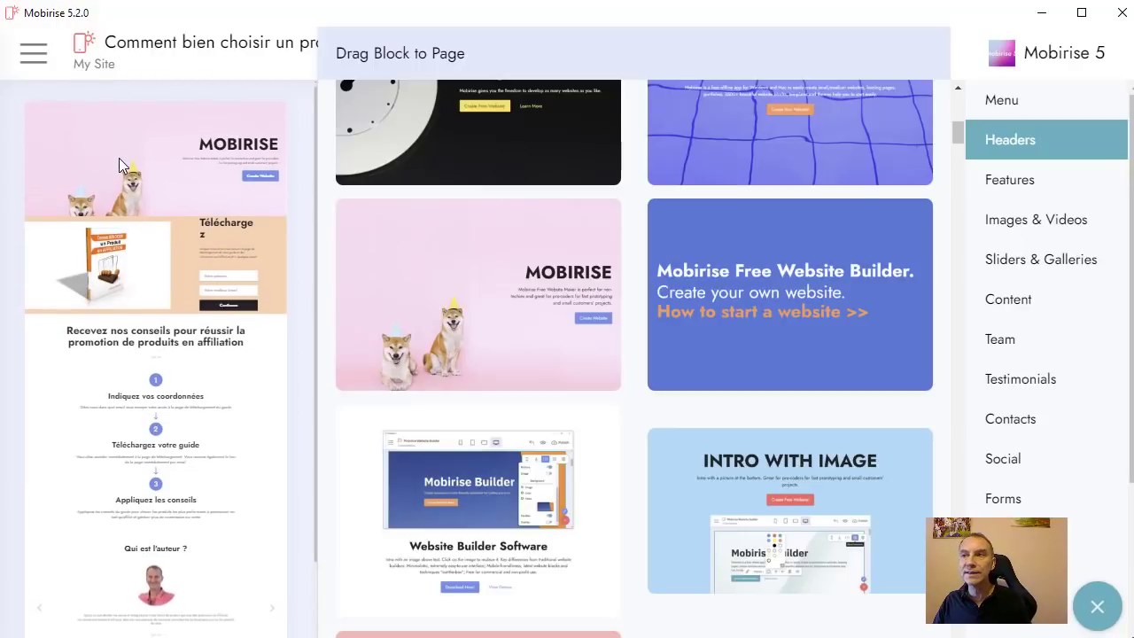
click(1097, 607)
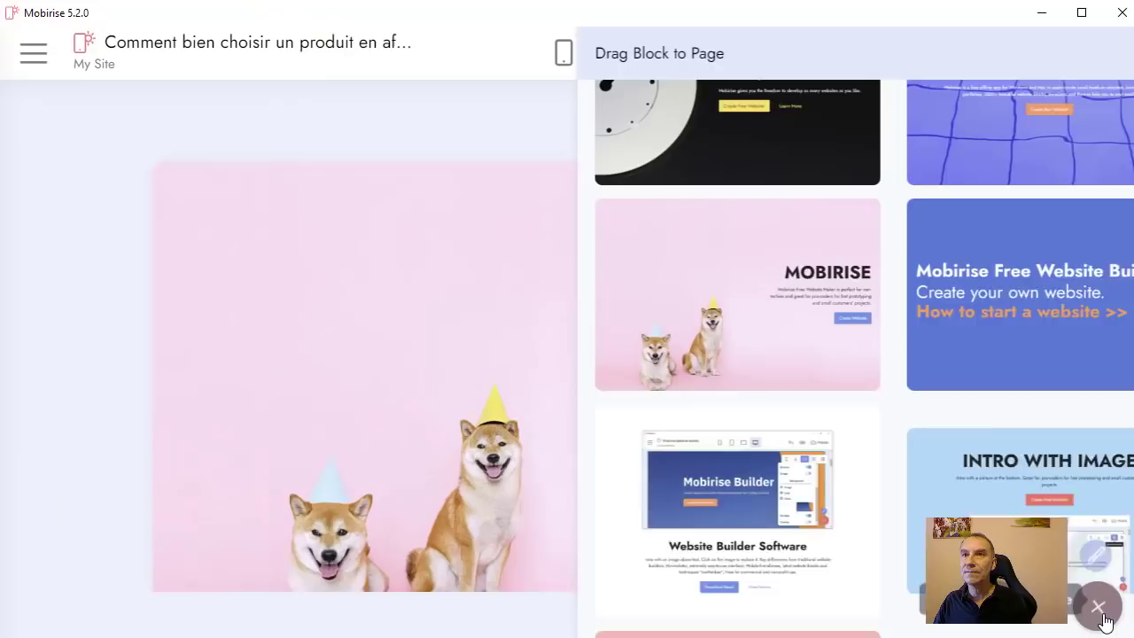
Step: Replace the new header block's title with "Mon bel entête .."
scroll(647, 366, down, 5)
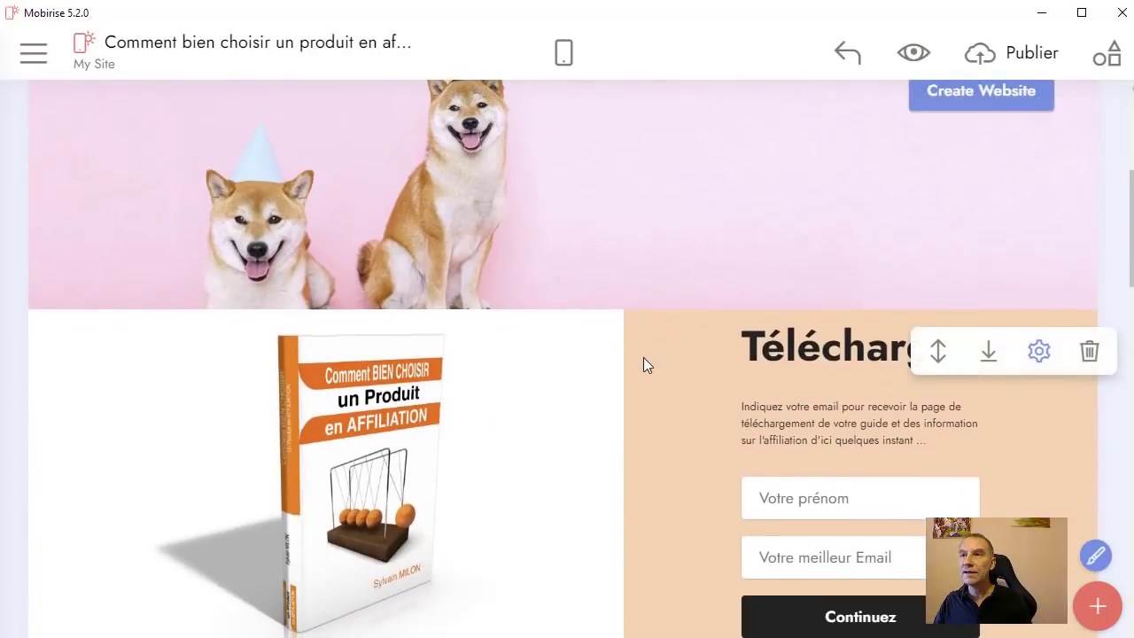
scroll(635, 370, down, 3)
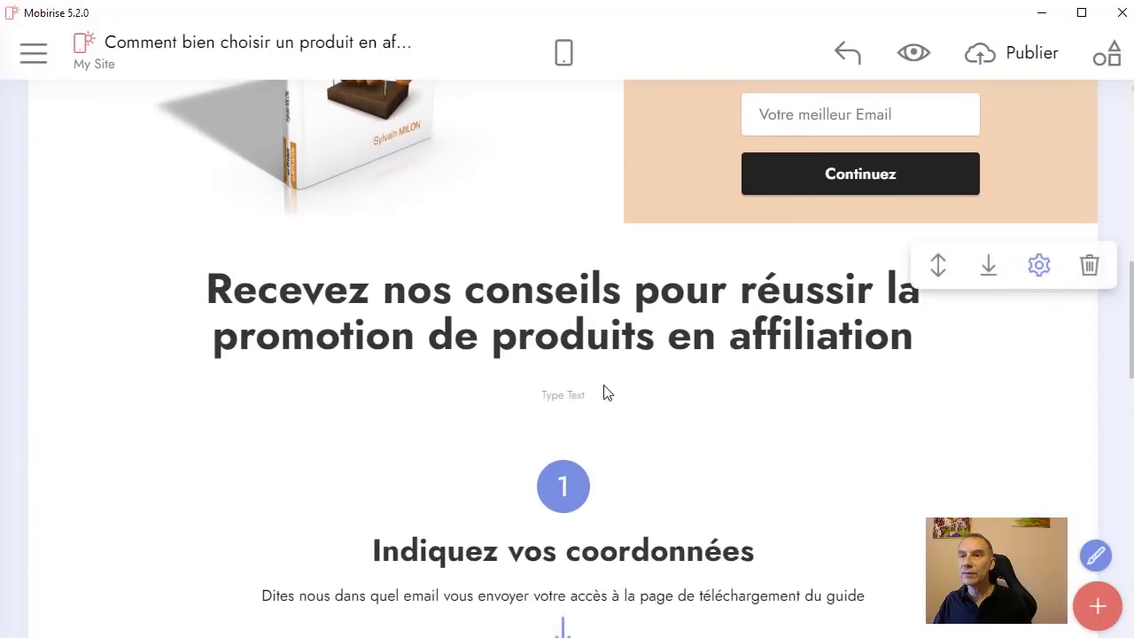
scroll(603, 392, up, 9)
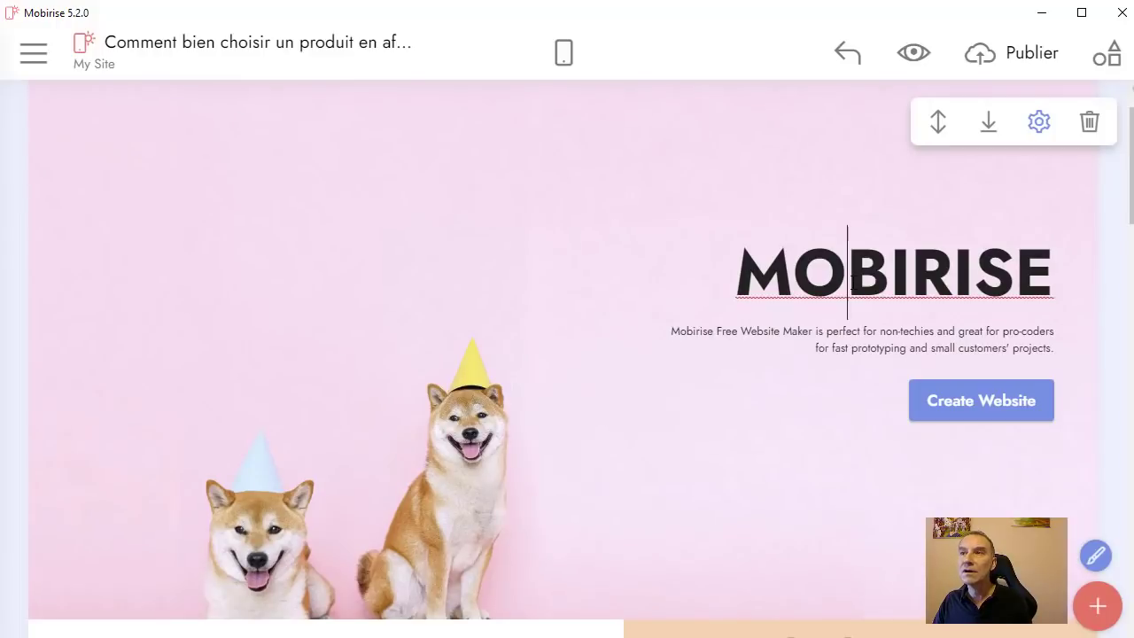
click(852, 283)
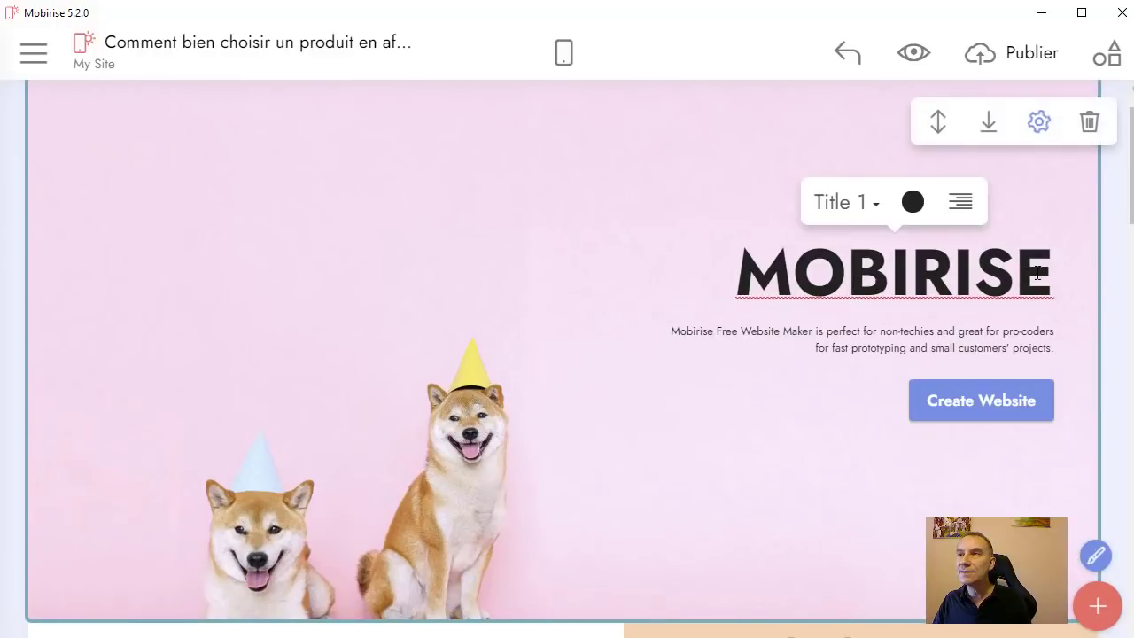
drag(1049, 280, 666, 266)
text(M)
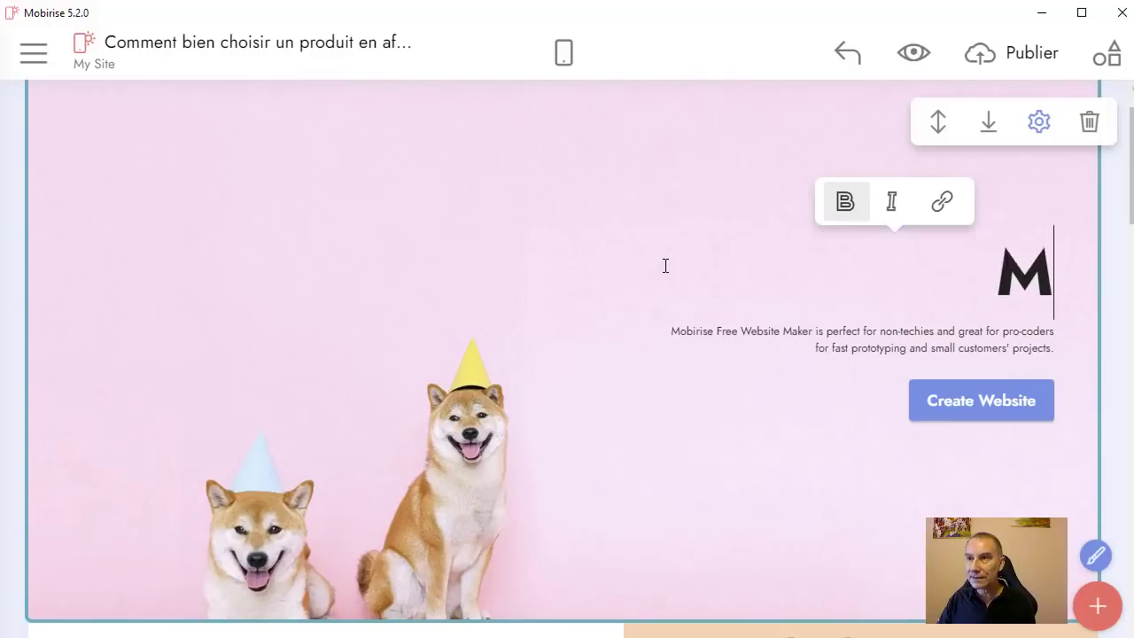
text(on)
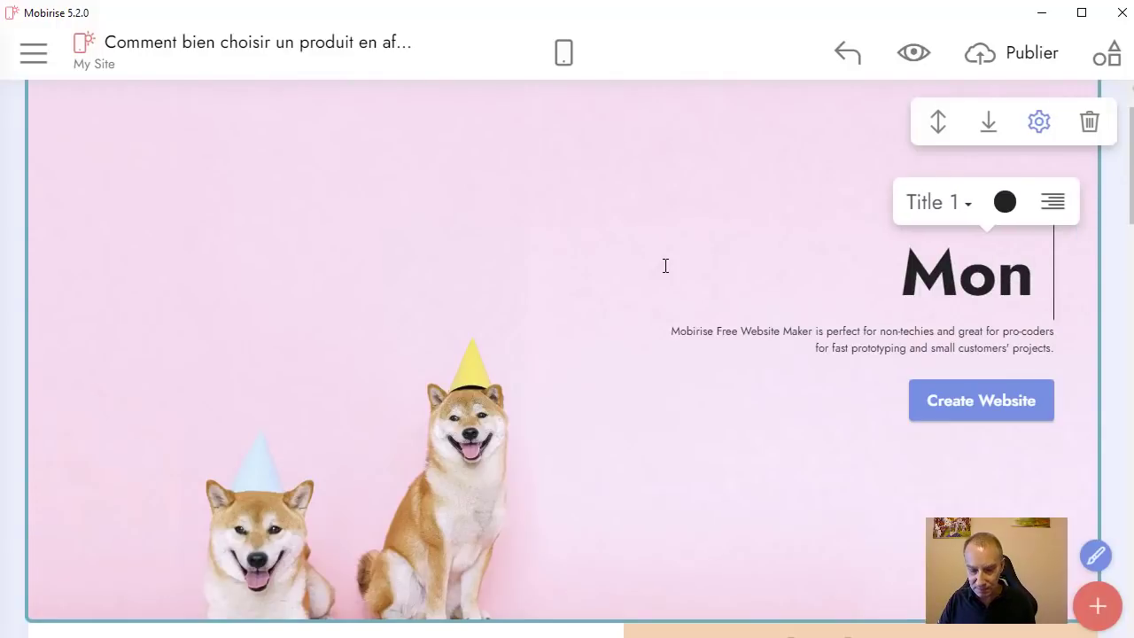
text( bel ent)
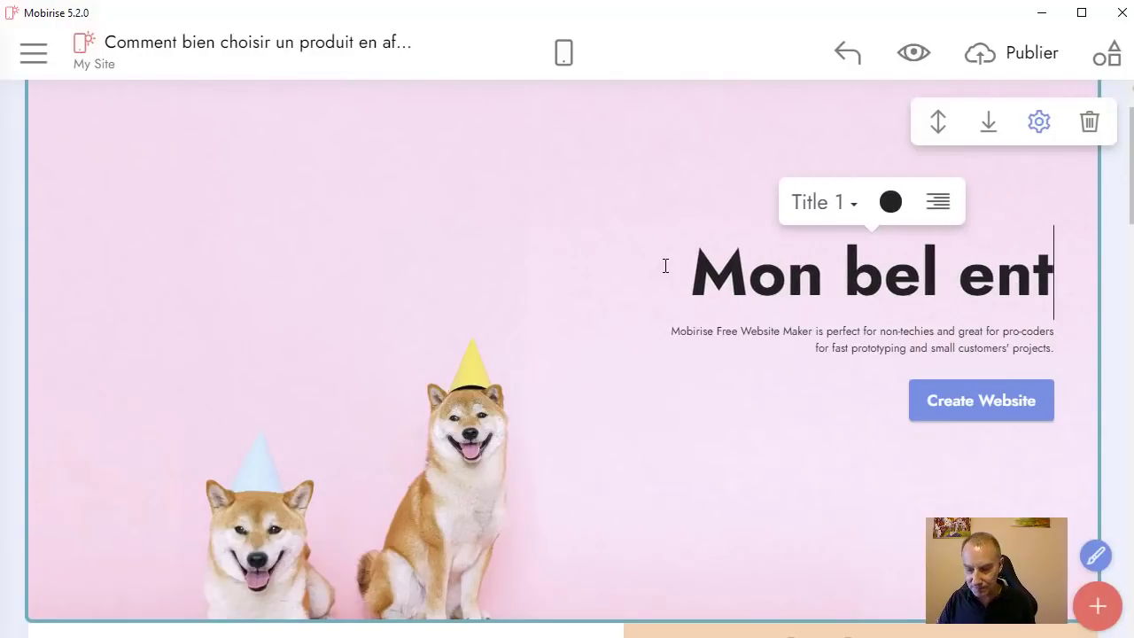
text(ête ..)
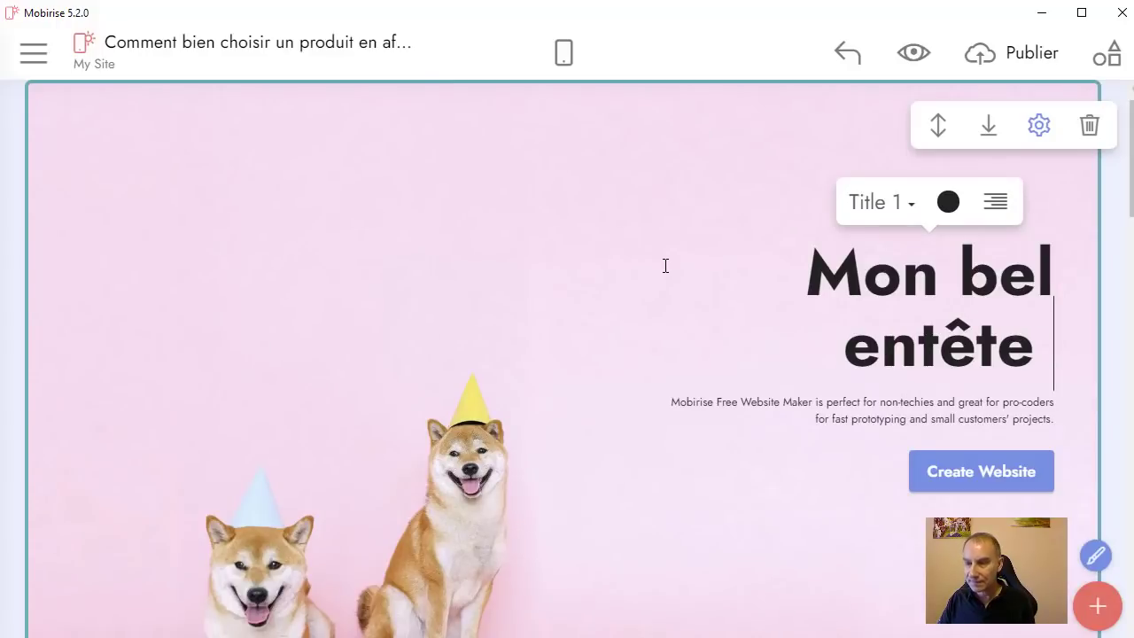
Step: Replace the header block's paragraph text with the filler "xcvxcvcvxcv cvxcvxcxcxcvxcvcx"
click(956, 418)
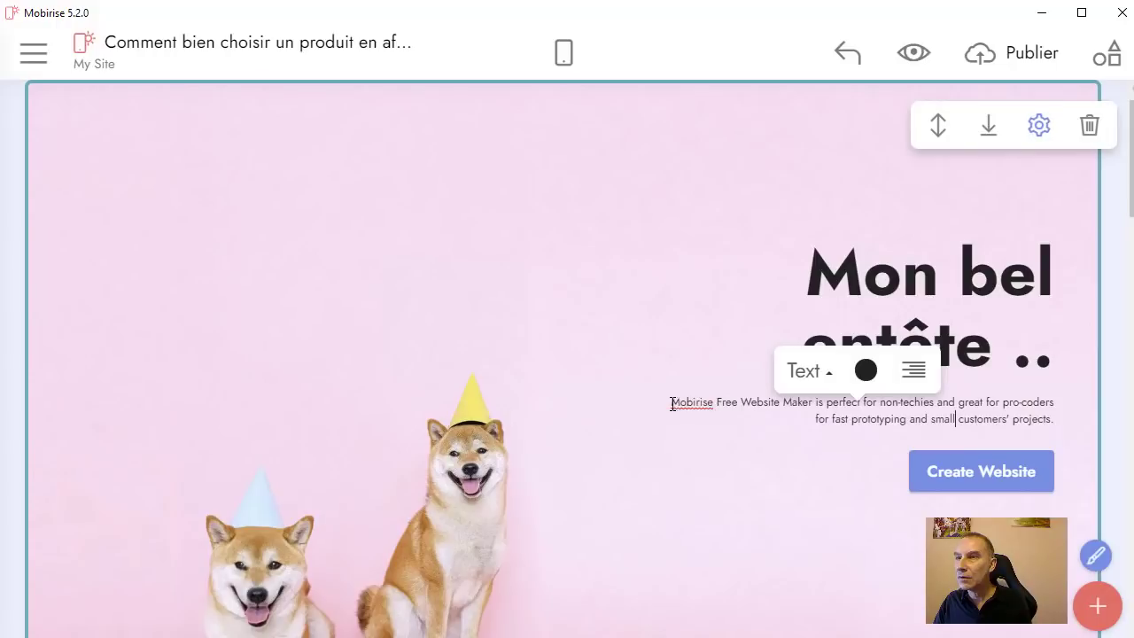
drag(672, 404, 1077, 420)
text(xcvxcvcvxcv)
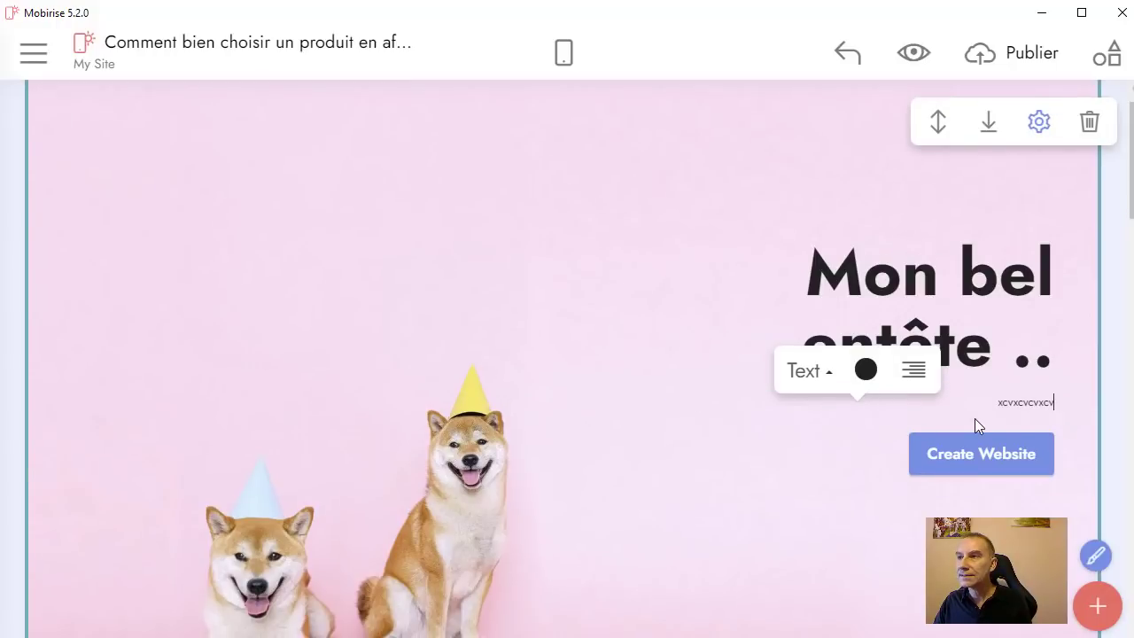
text( cvxcvxcxcxcvxcvcx)
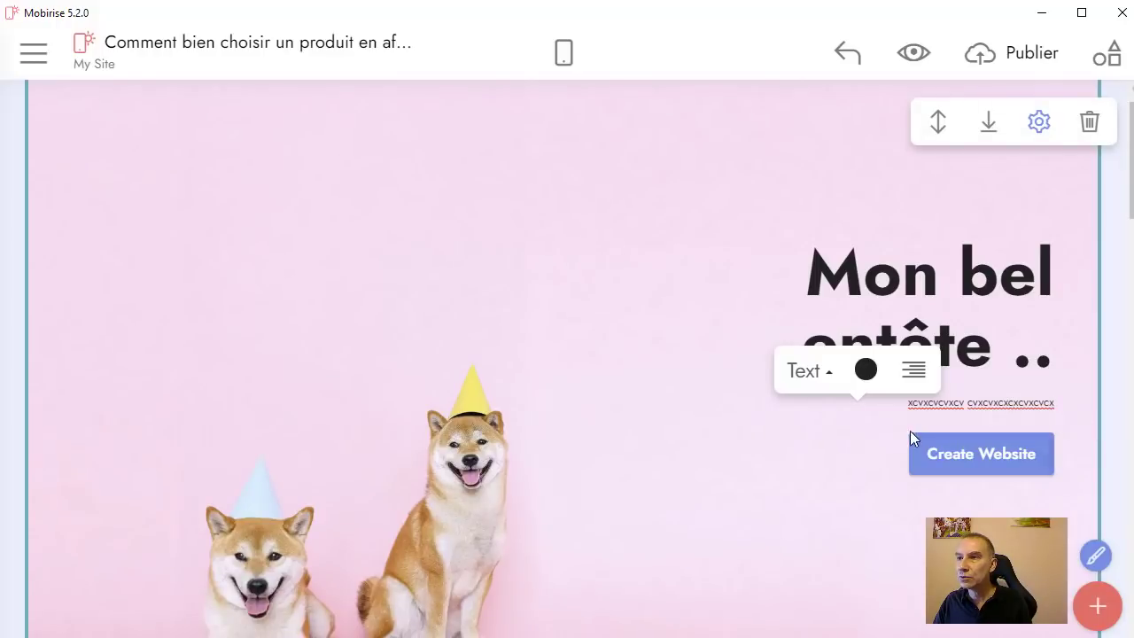
Step: Try the Title 2, Text and Title 3 styles in turn on the header's paragraph
click(809, 370)
click(836, 217)
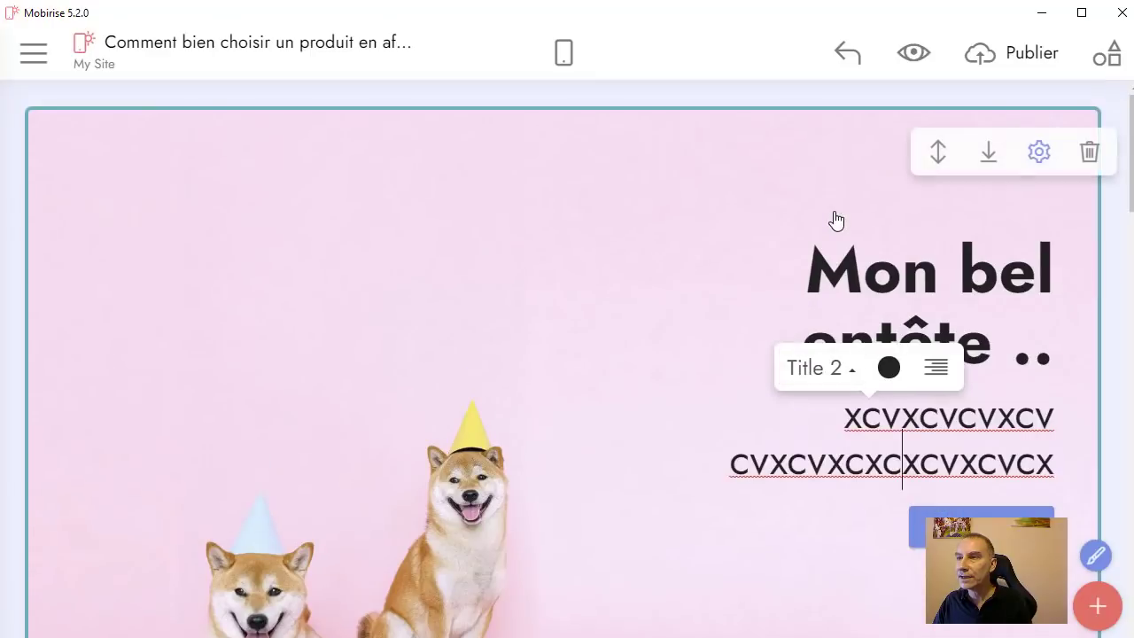
click(842, 378)
click(822, 295)
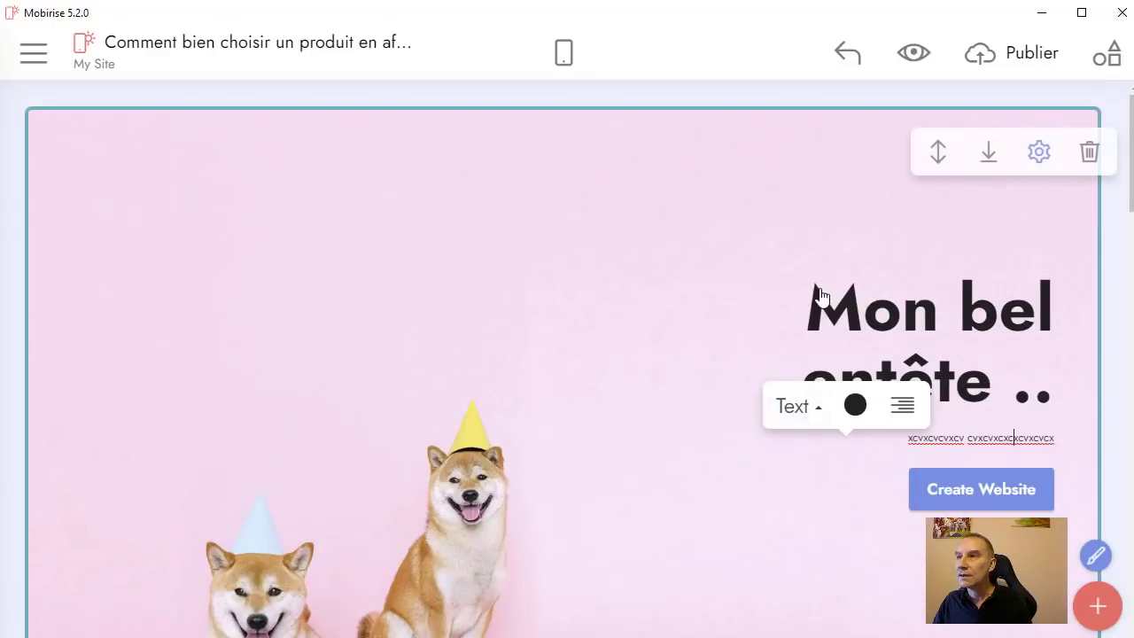
click(823, 410)
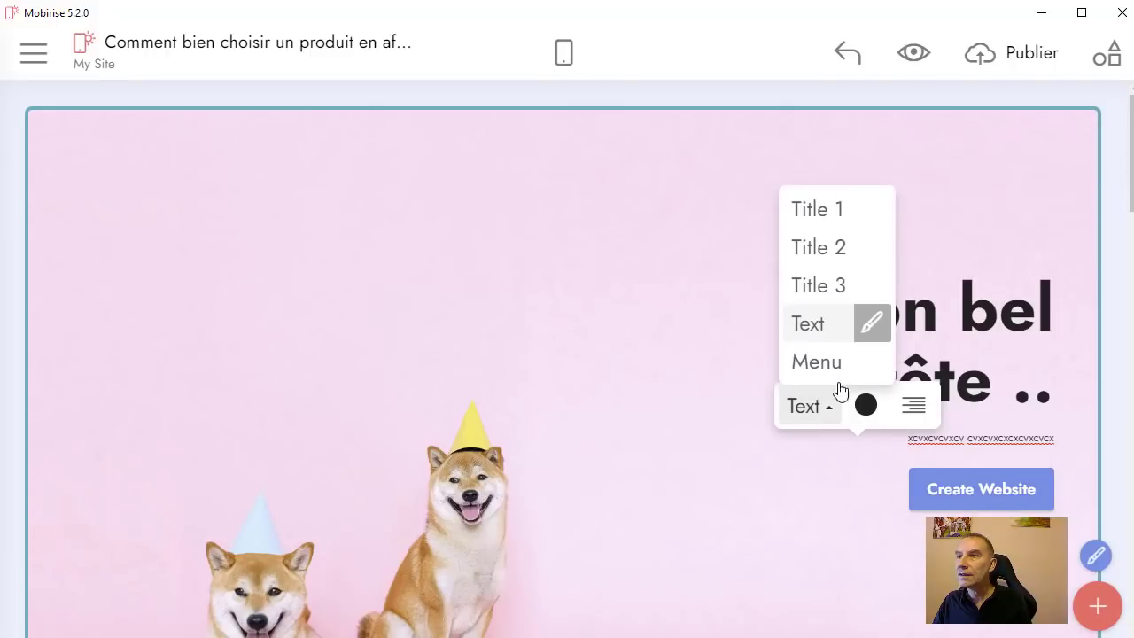
click(833, 288)
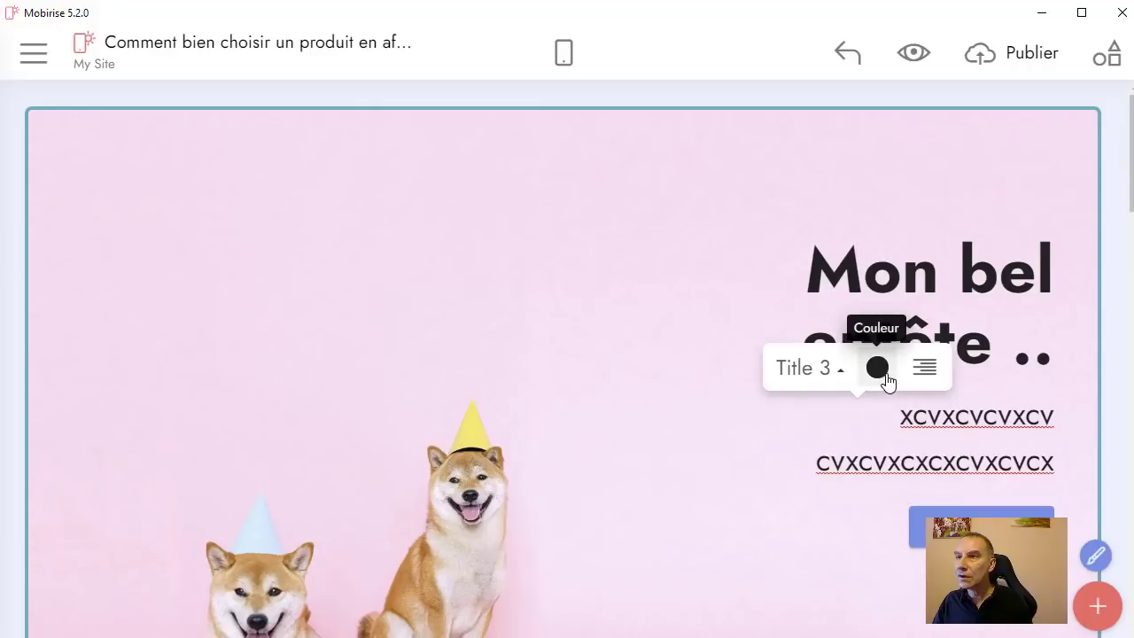
Step: Color the header's paragraph text light red
click(877, 369)
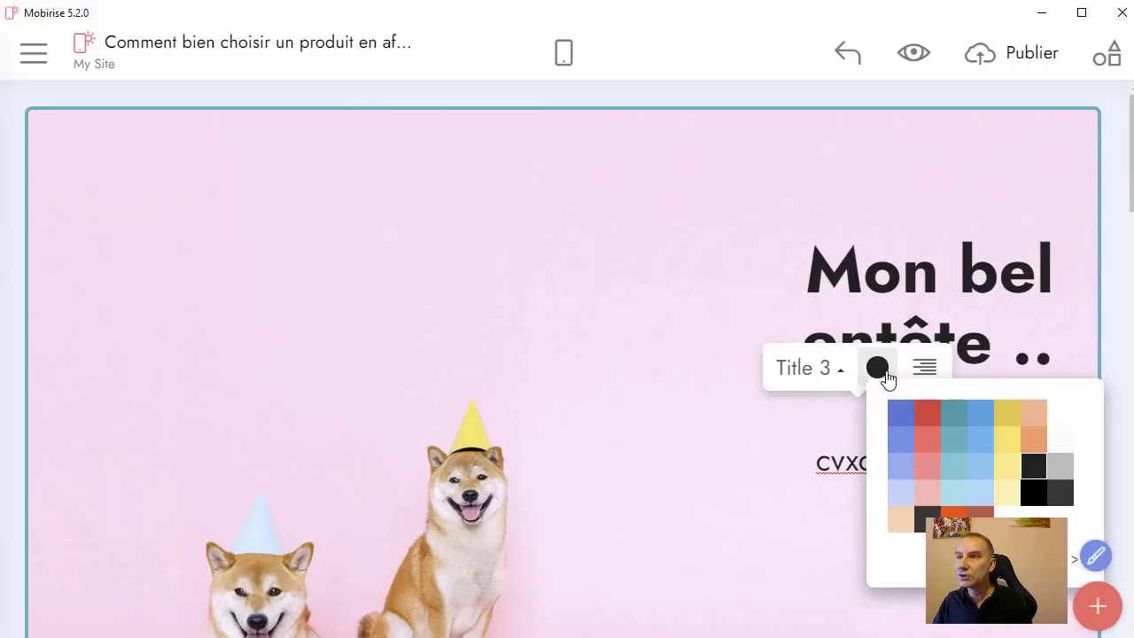
click(927, 415)
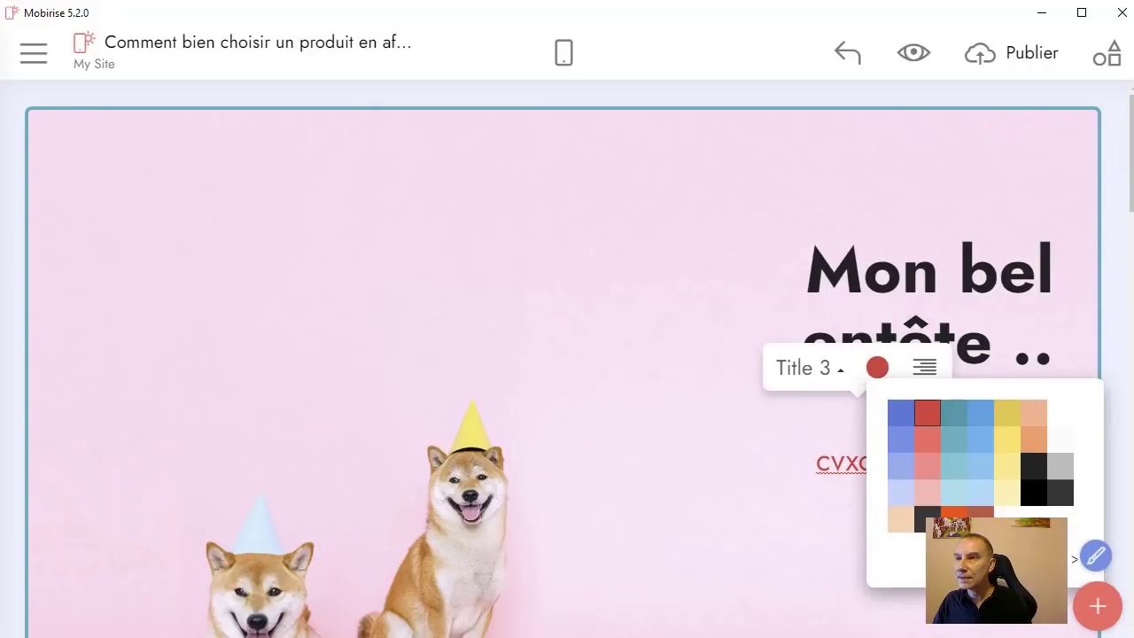
click(927, 440)
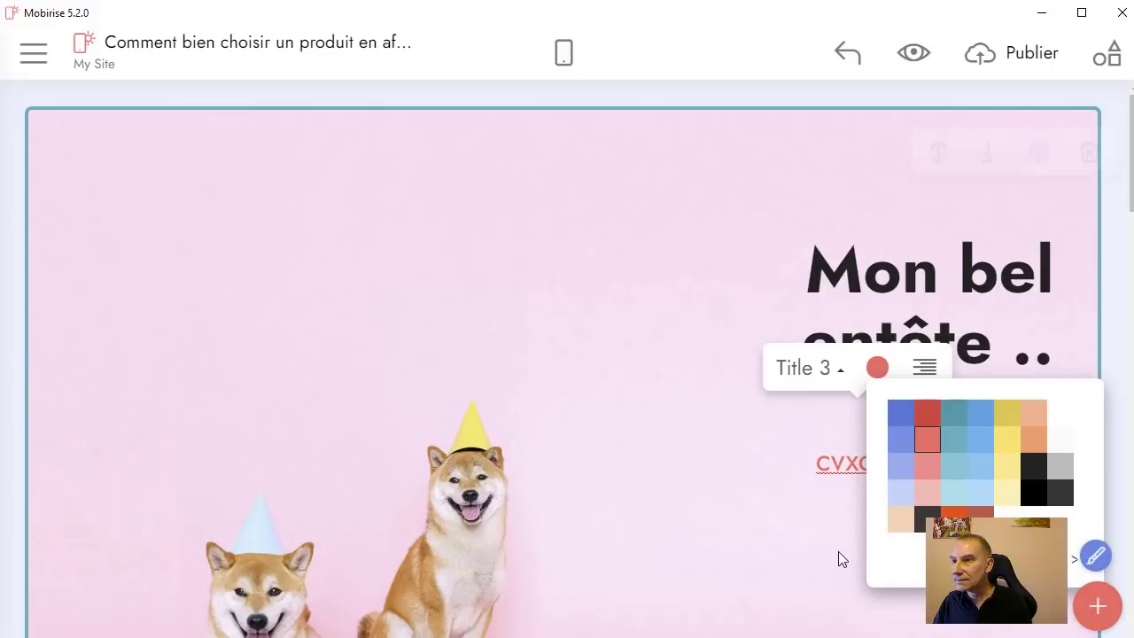
click(797, 546)
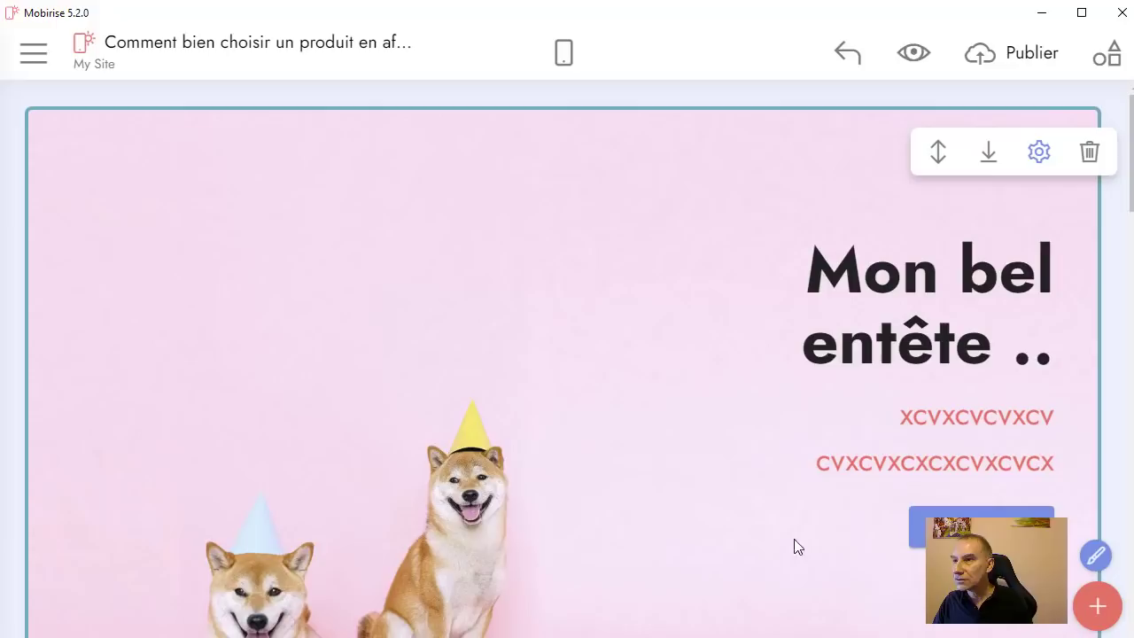
Step: Switch the red paragraph through the Title 1, Title 2 and Title 3 styles and set it to Text
click(992, 414)
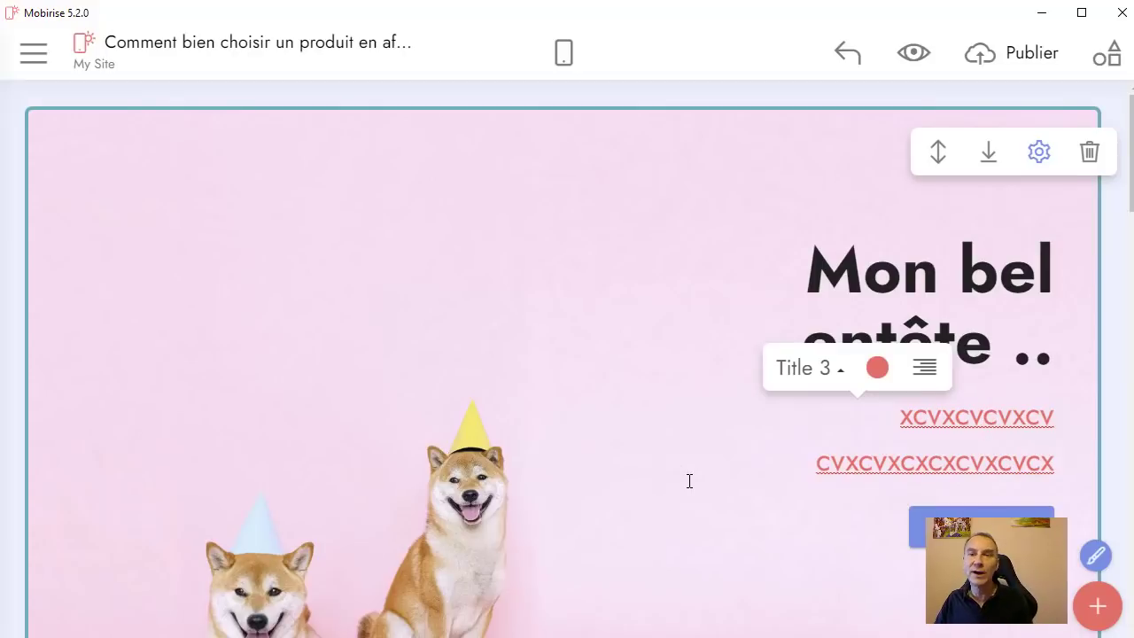
click(843, 376)
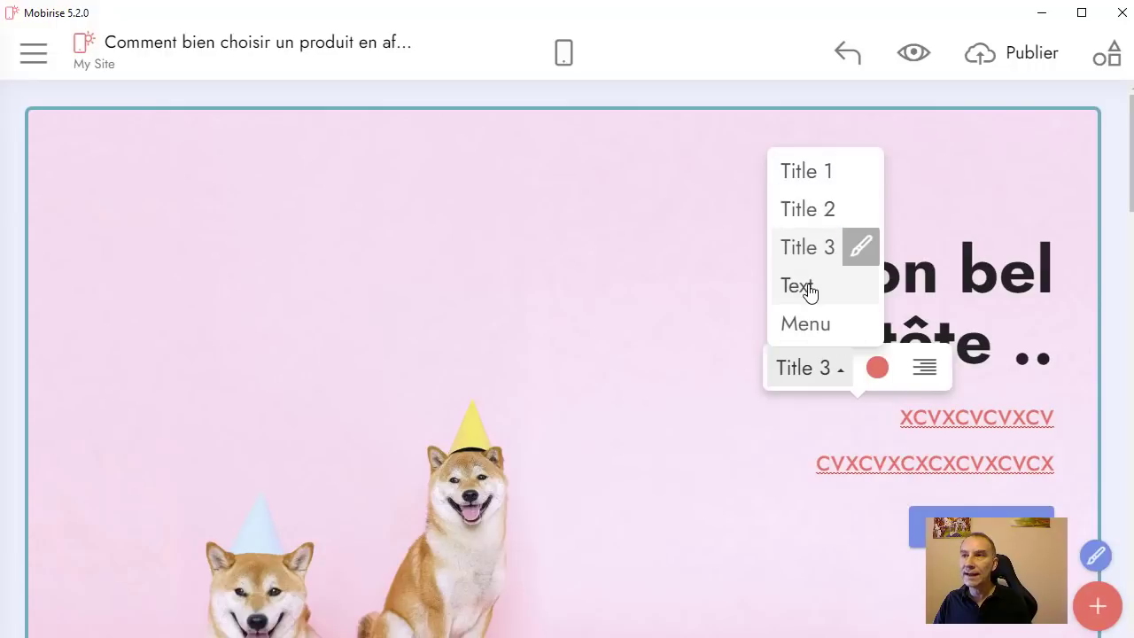
click(808, 177)
click(806, 309)
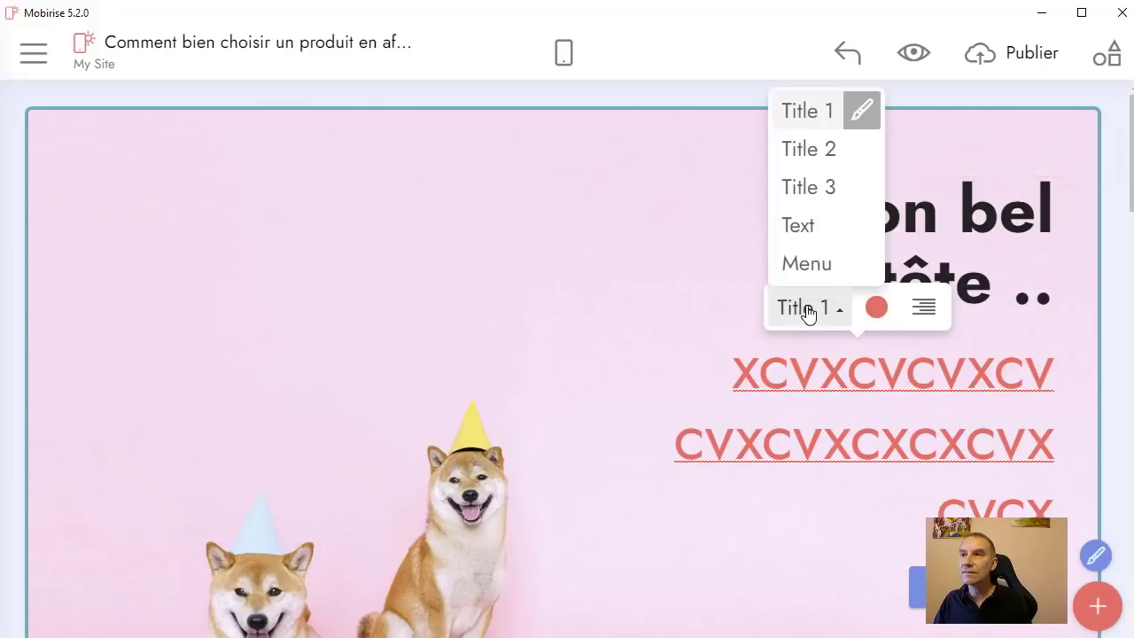
click(808, 148)
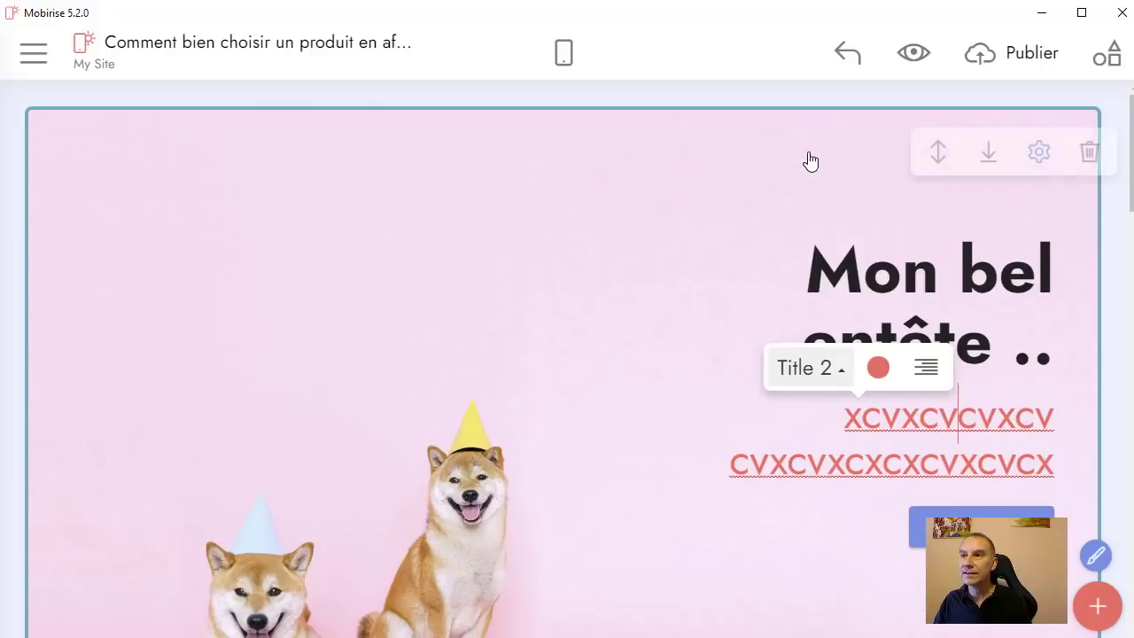
click(806, 365)
click(808, 247)
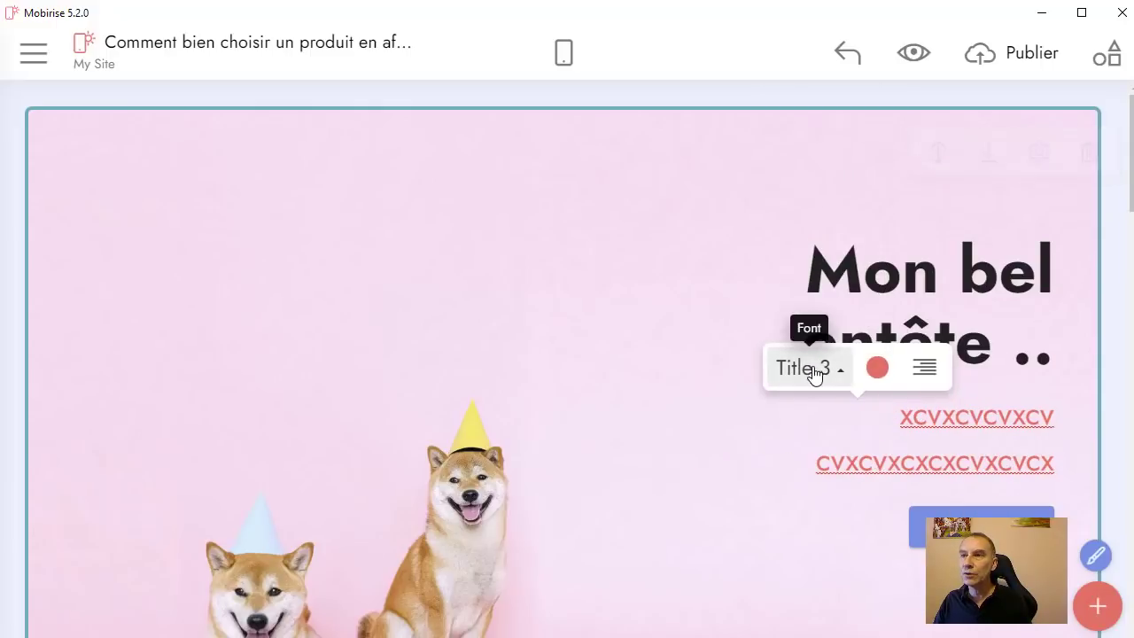
click(811, 370)
click(805, 292)
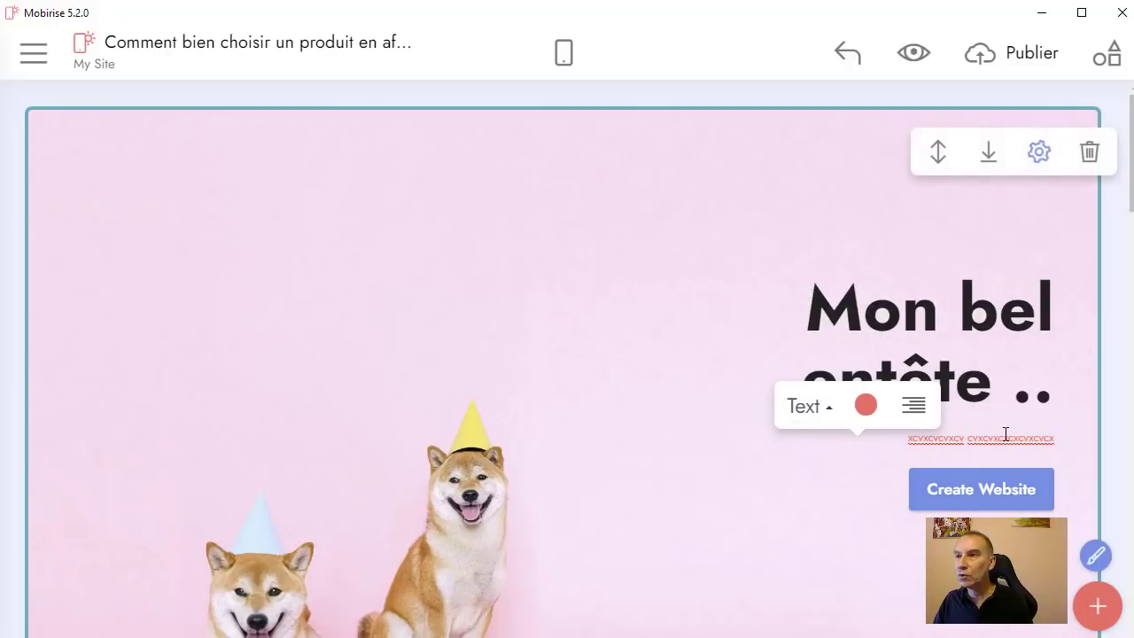
Step: Examine the header block's size, show/hide and background parameters and close them
click(1046, 157)
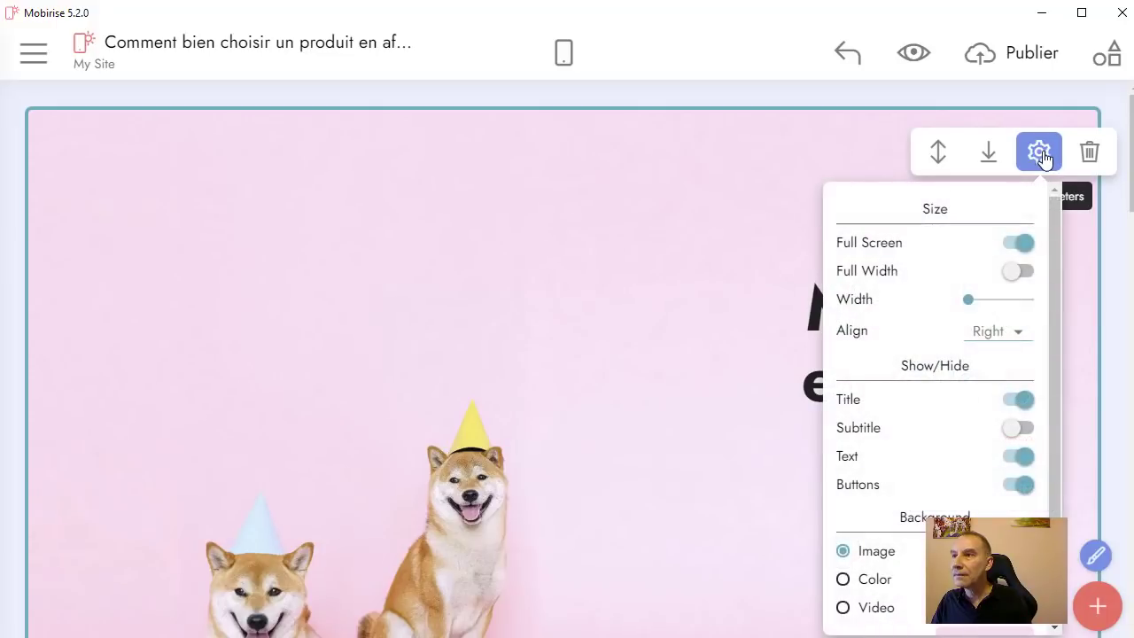
scroll(964, 443, down, 3)
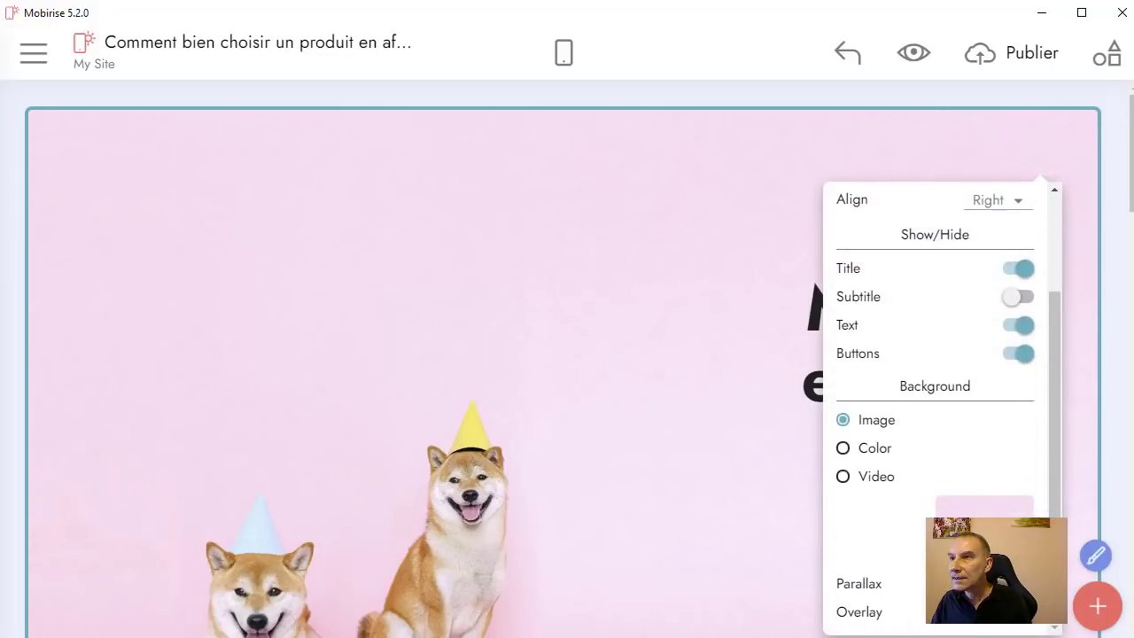
scroll(948, 390, up, 3)
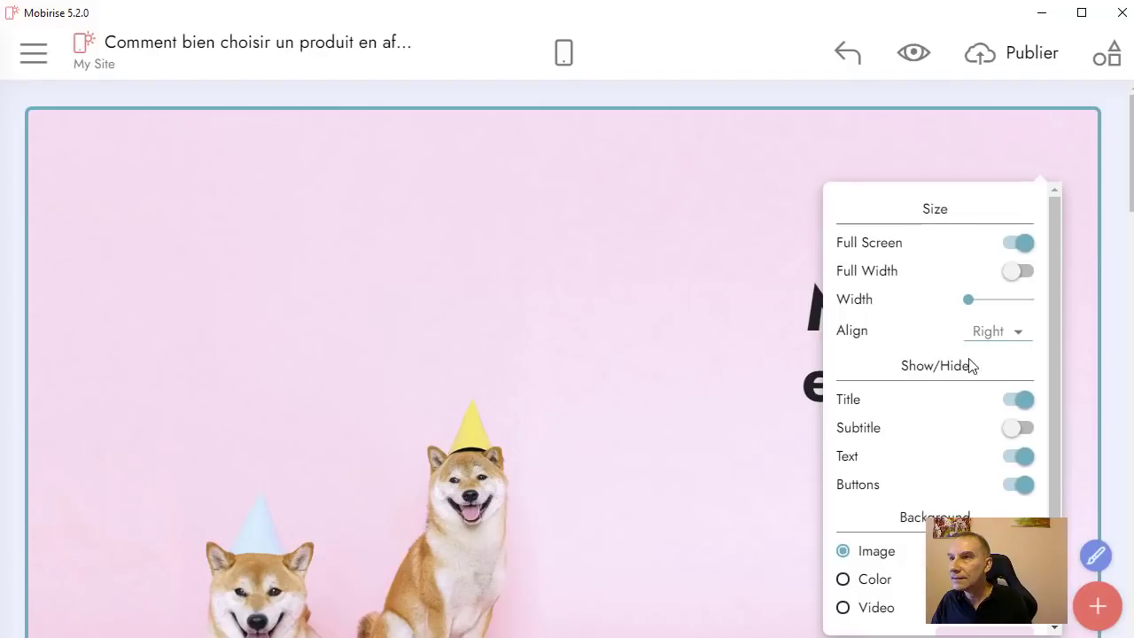
click(743, 242)
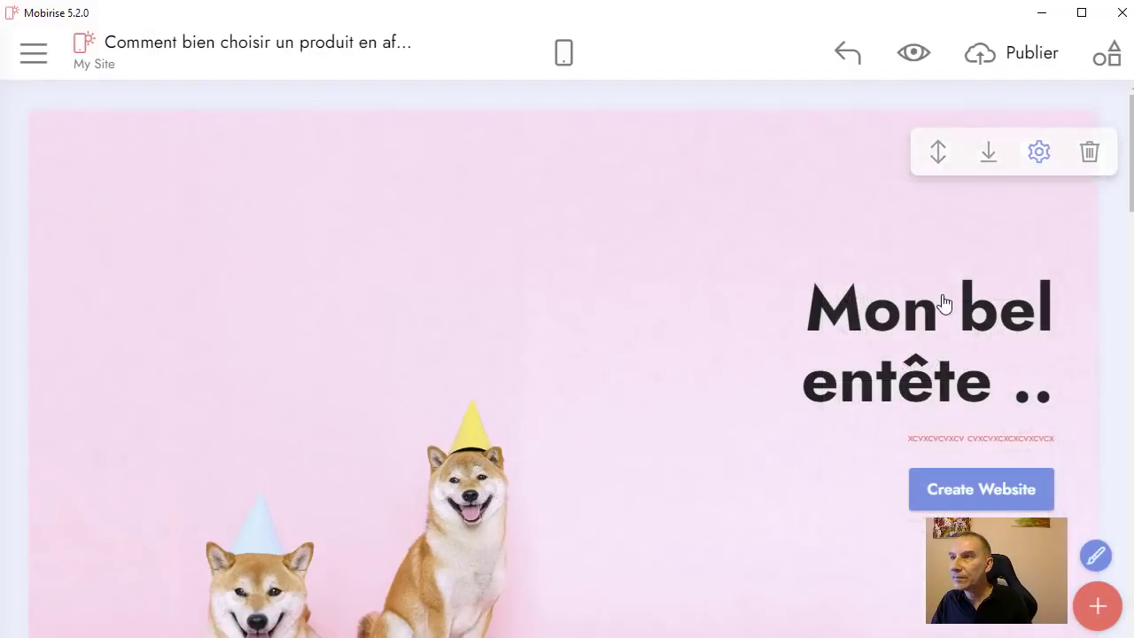
Step: Try the Menu and Title 1 styles on the header's red paragraph and set it back to Text
click(970, 438)
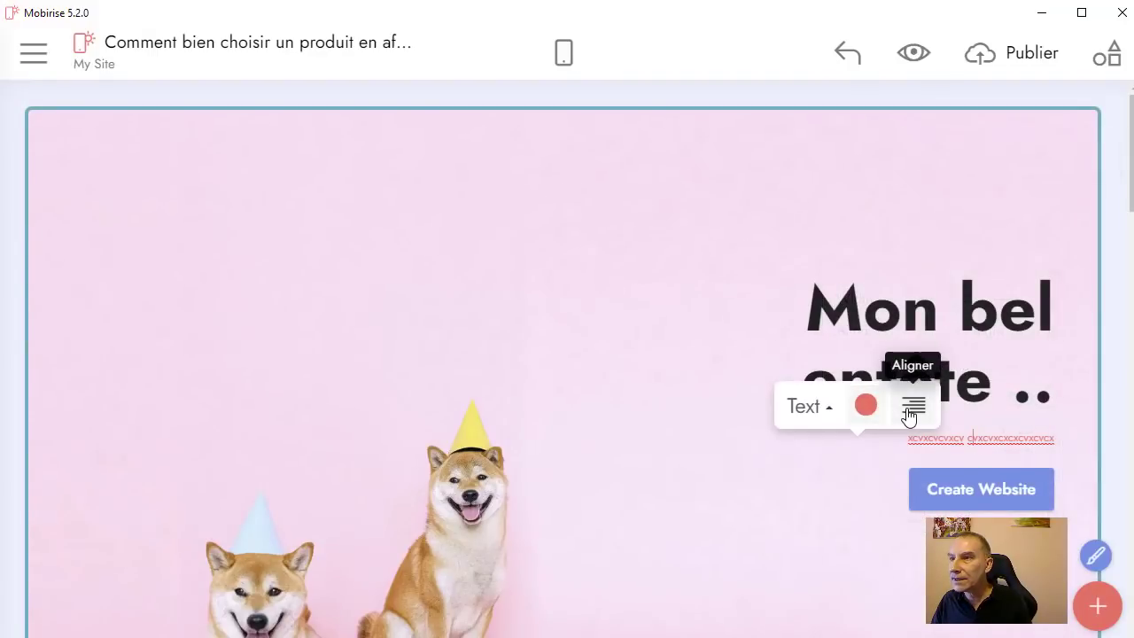
click(822, 408)
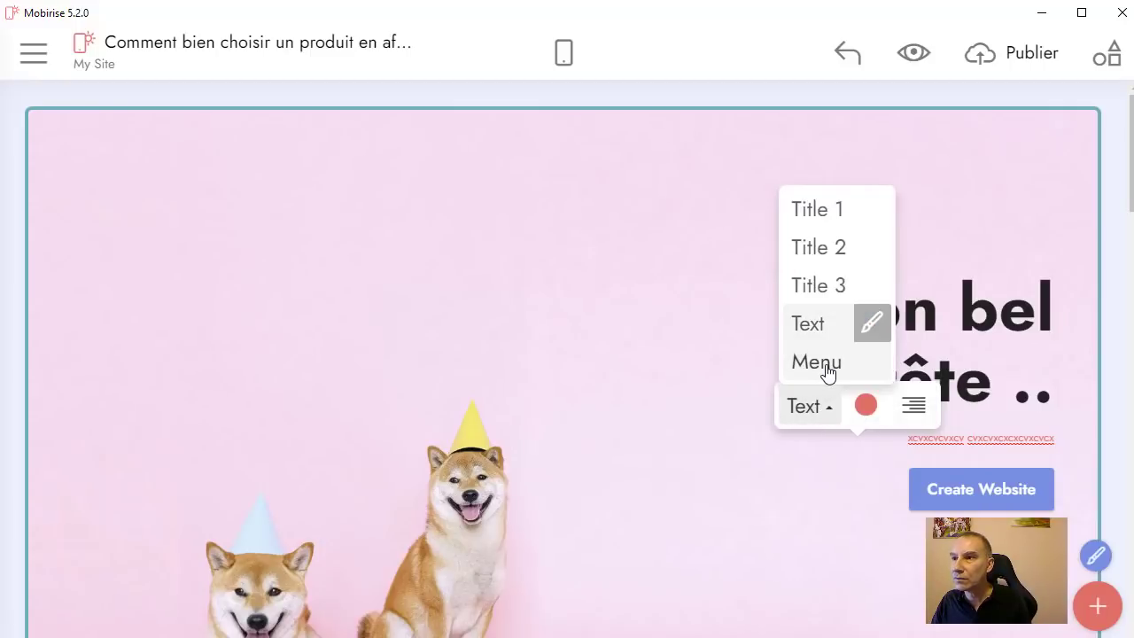
click(827, 365)
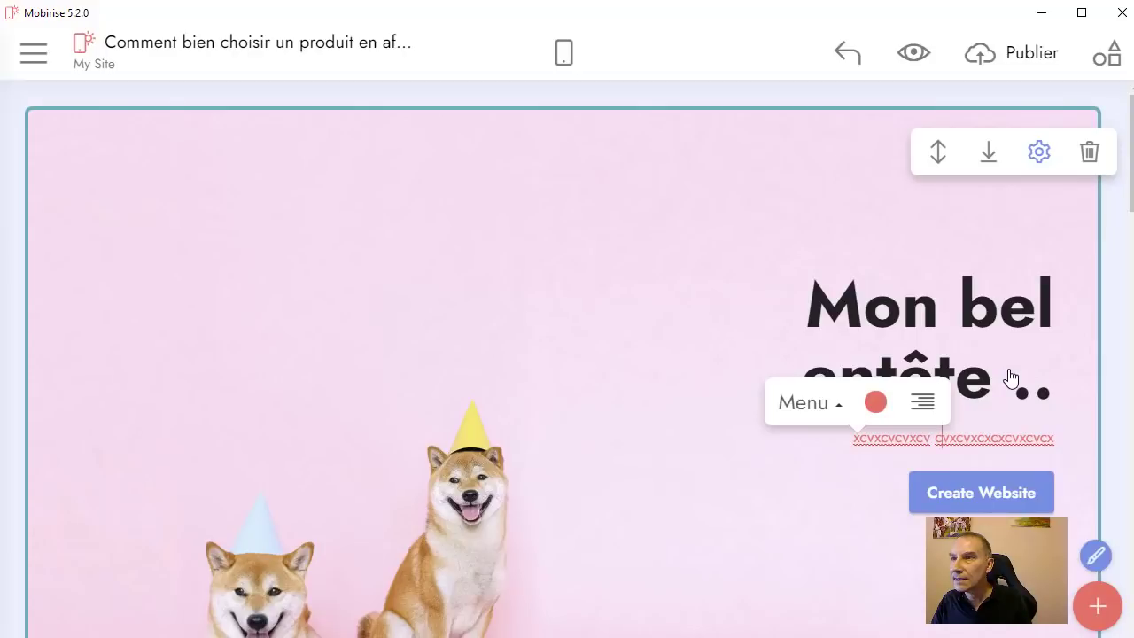
click(806, 404)
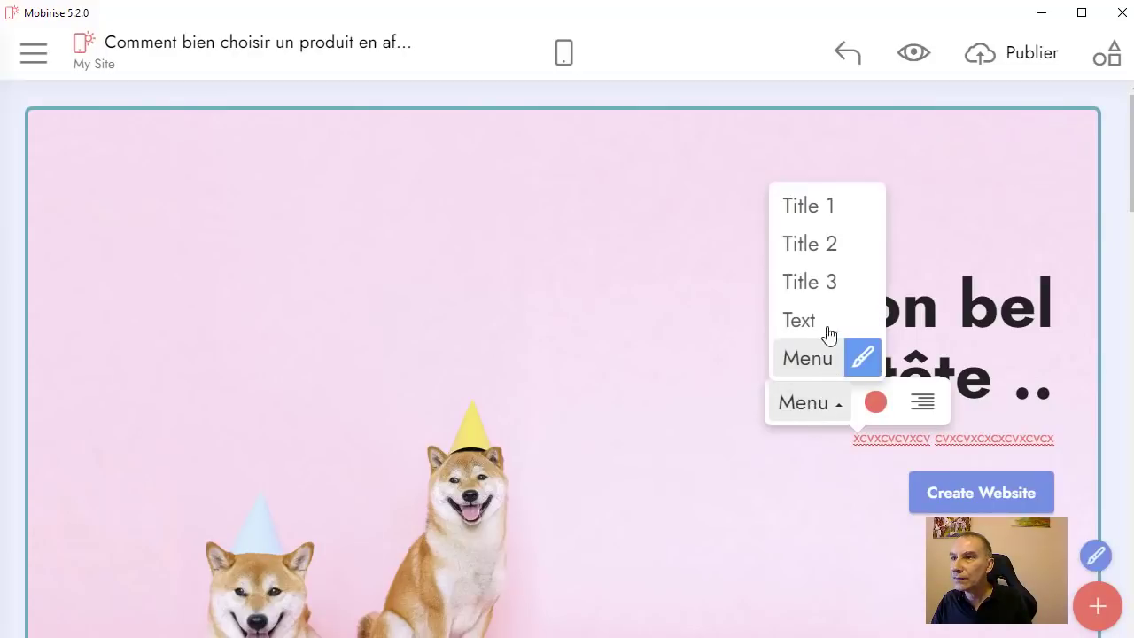
click(843, 206)
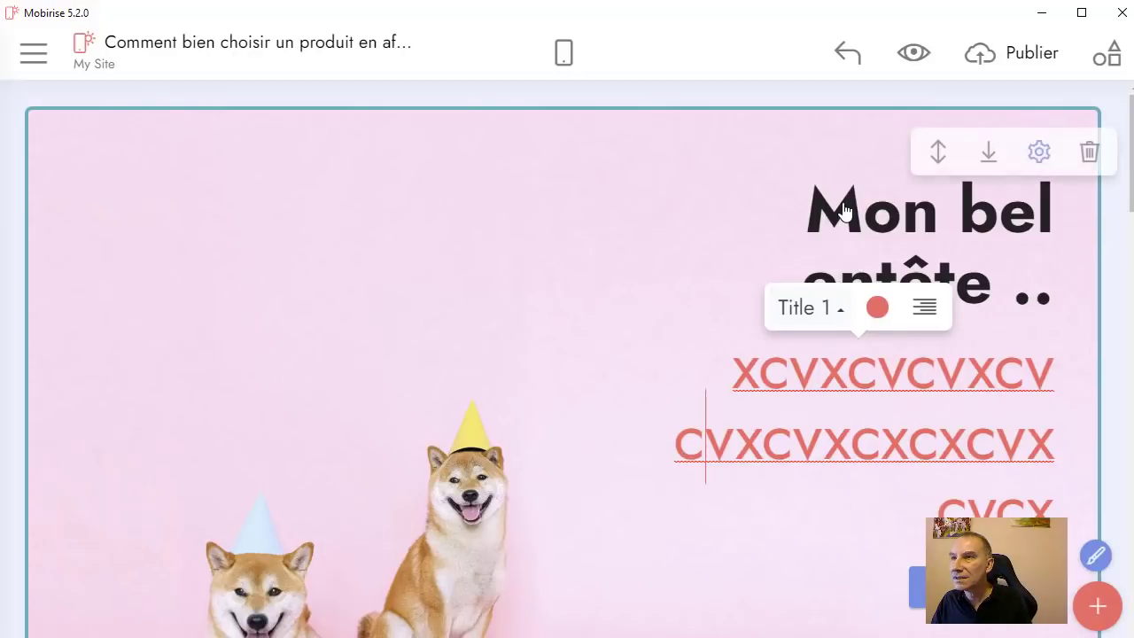
click(809, 317)
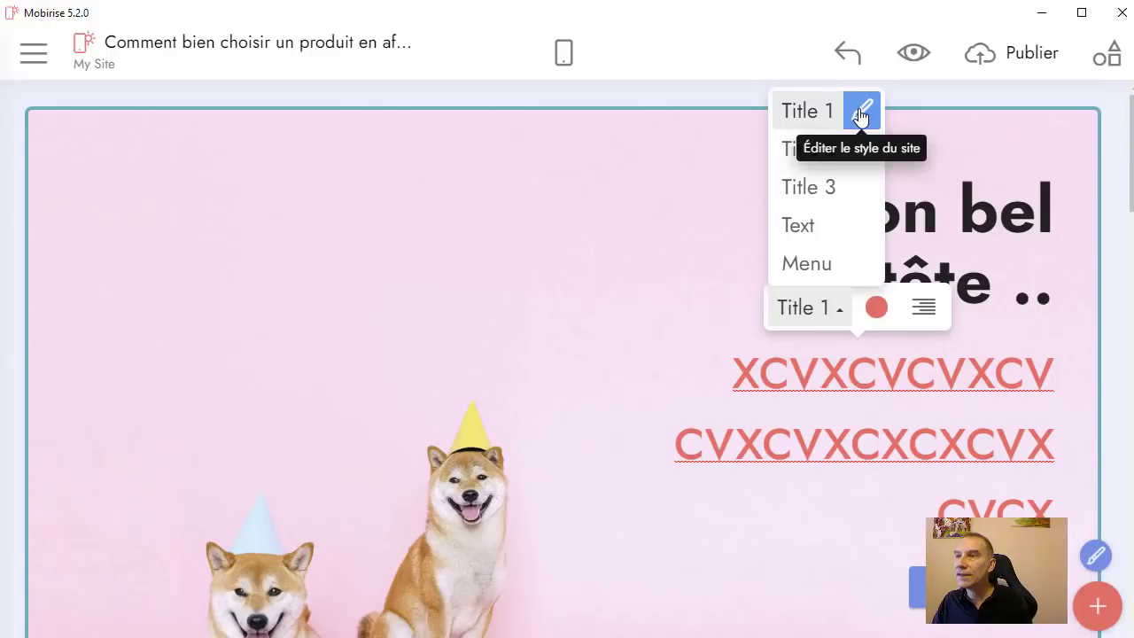
click(800, 227)
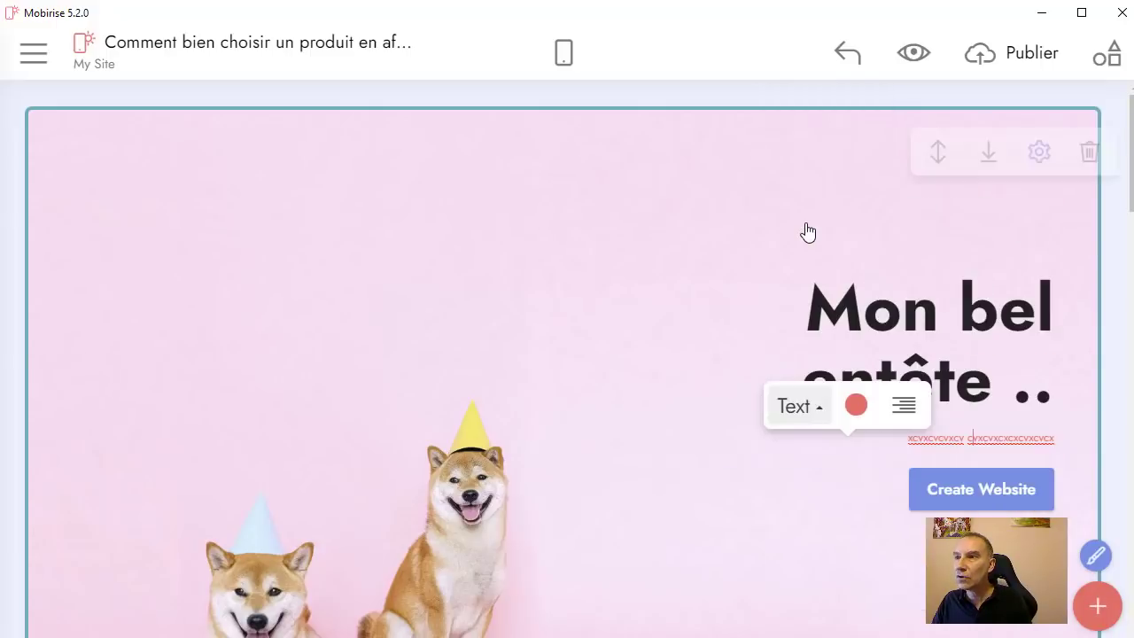
Step: Edit the site-wide Text style from the header's paragraph and increase its font size
click(809, 410)
click(873, 322)
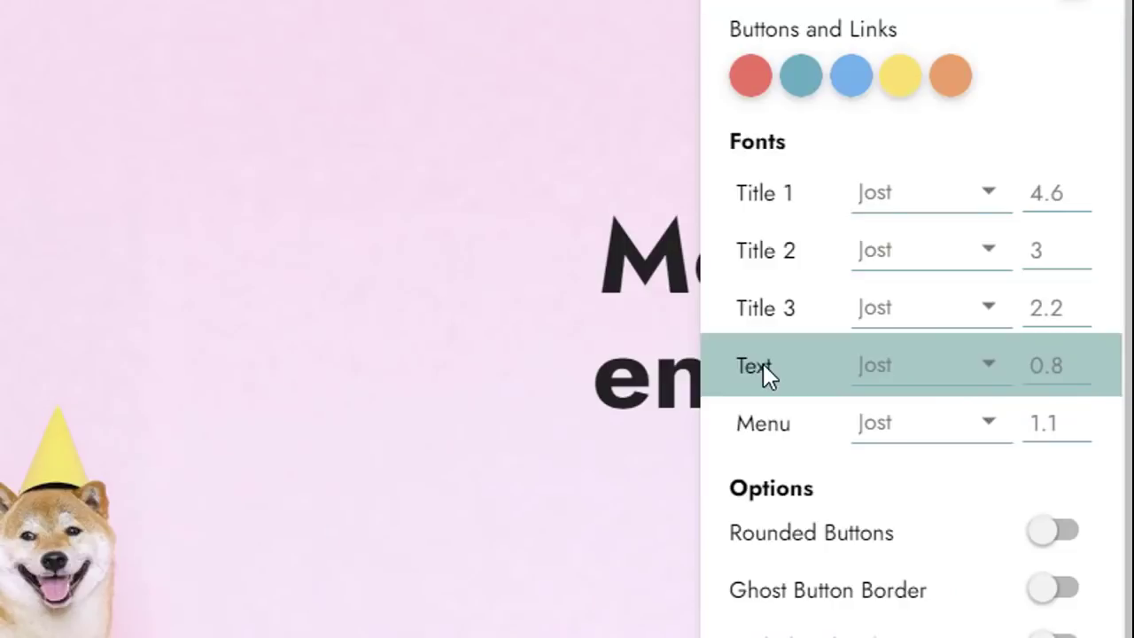
click(1053, 370)
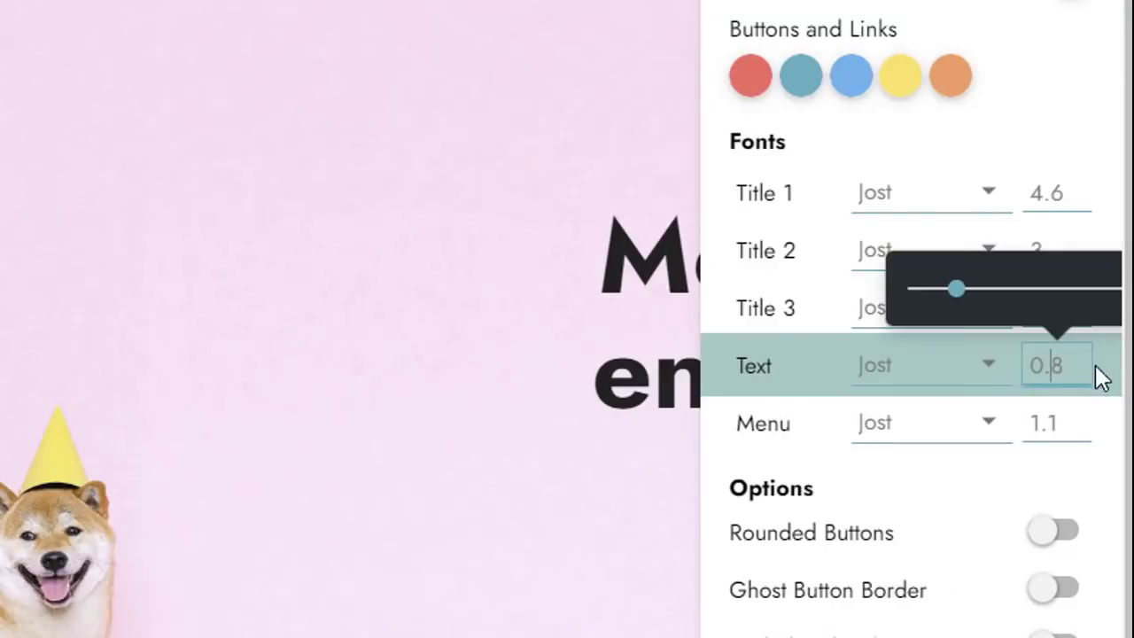
drag(954, 292, 1008, 298)
mouse_move(1058, 336)
mouse_down()
mouse_move(1070, 337)
mouse_move(1048, 337)
mouse_move(1063, 337)
mouse_up()
click(660, 407)
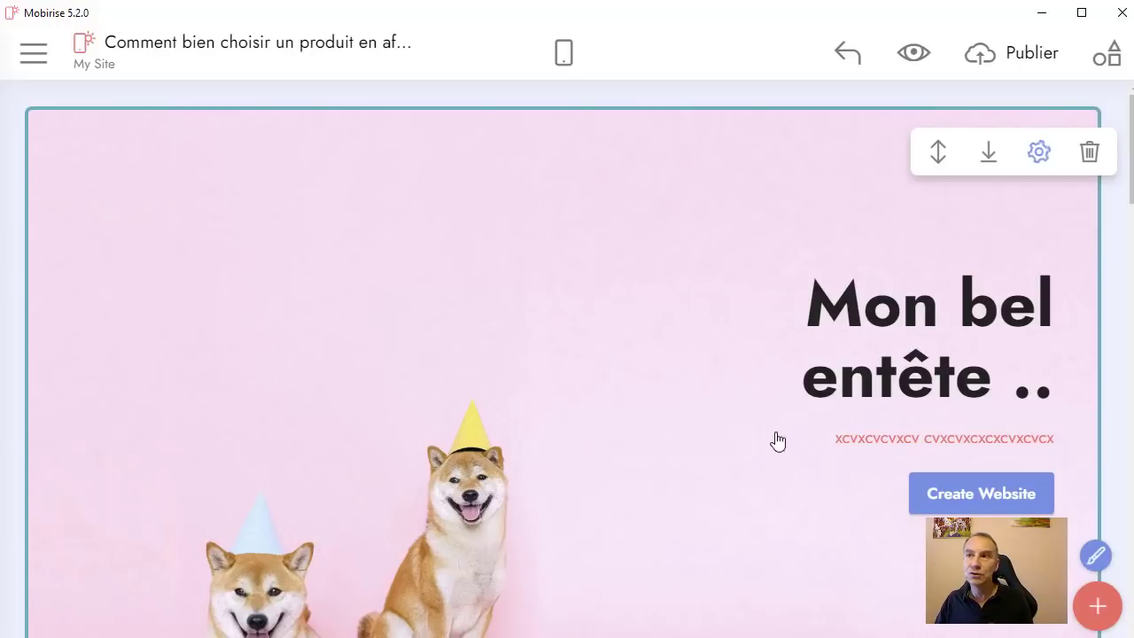
scroll(737, 395, down, 1)
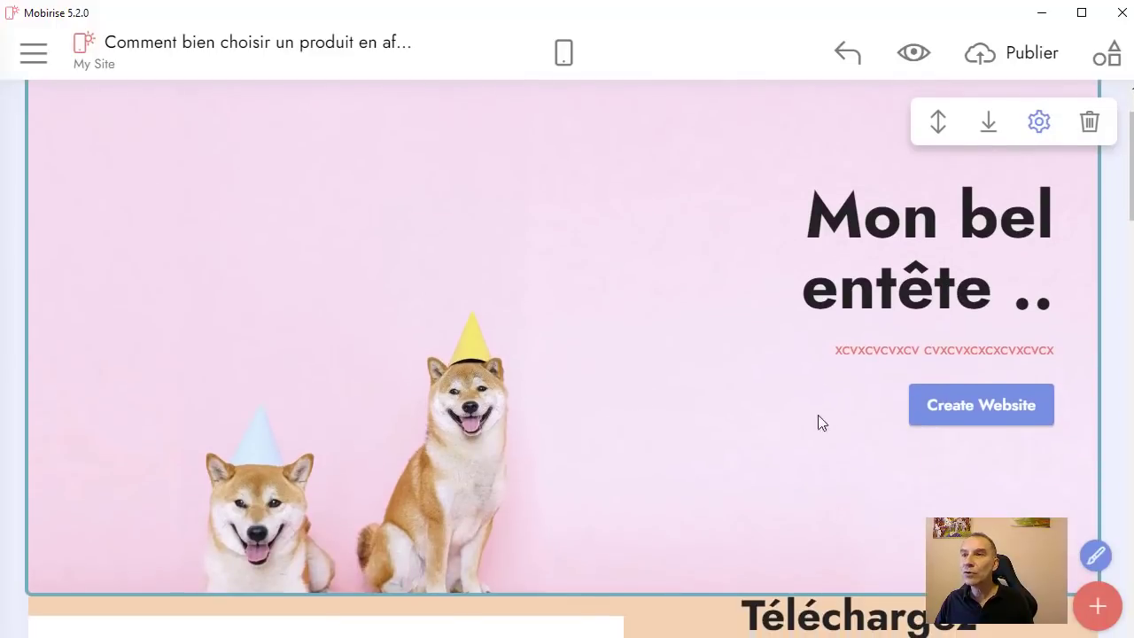
scroll(876, 296, up, 1)
scroll(927, 340, down, 1)
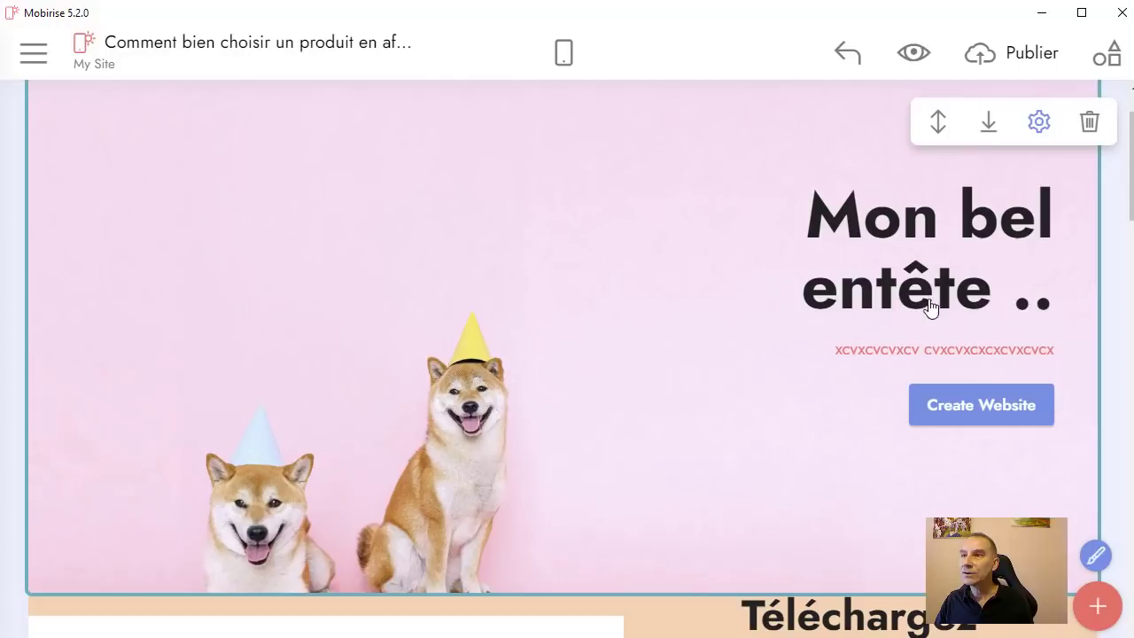
click(908, 222)
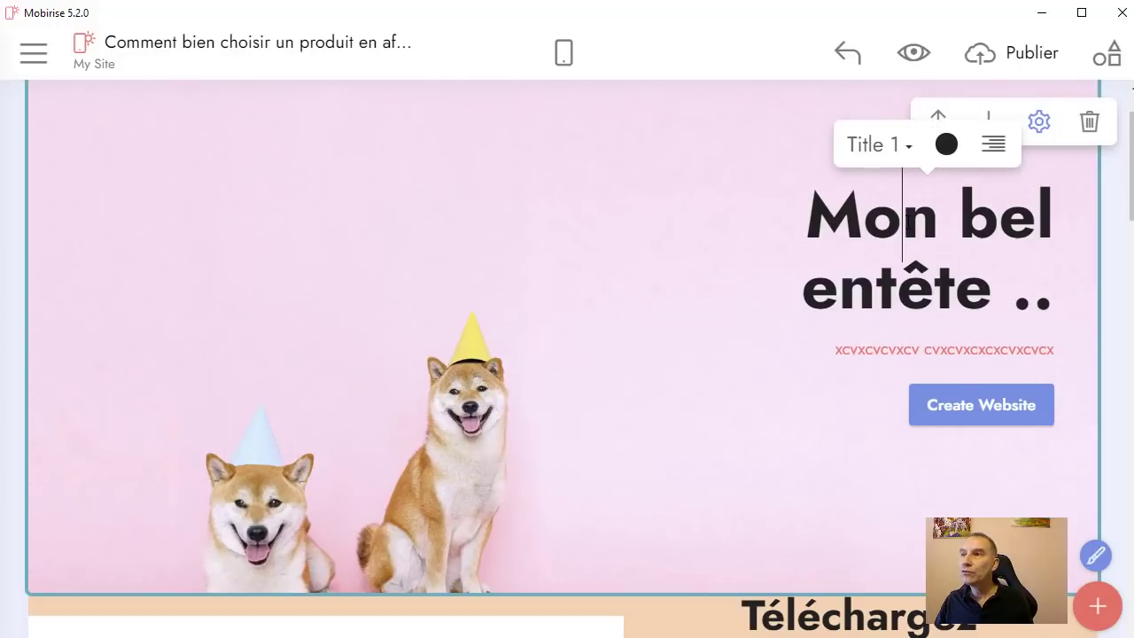
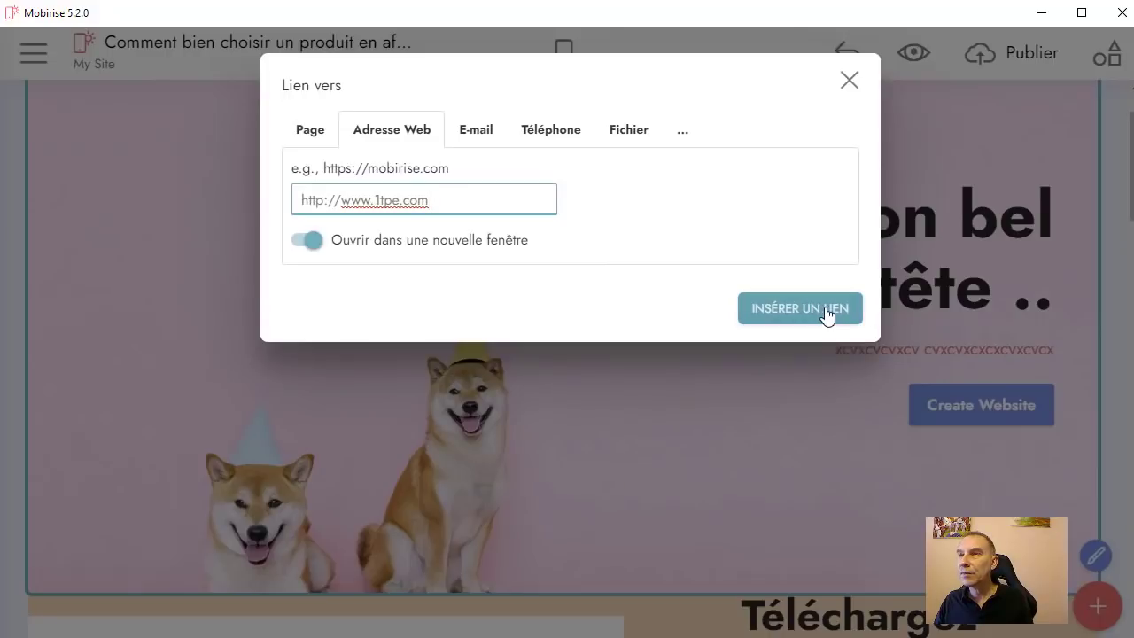
click(814, 314)
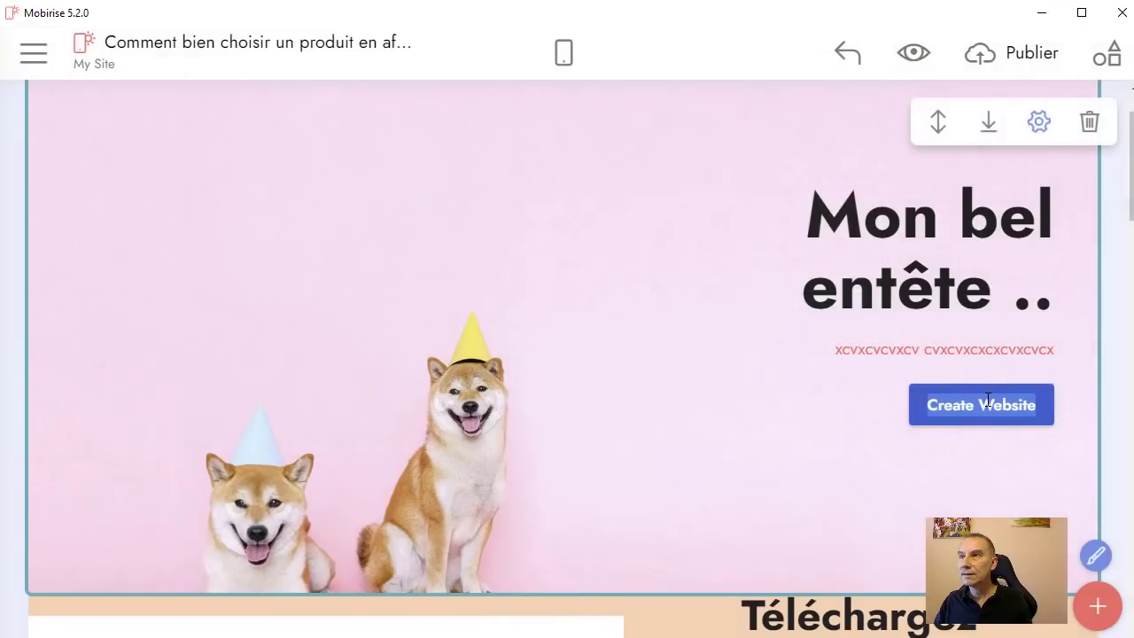
Step: Preview the landing page in the browser and look through it from the header to the footer
click(916, 55)
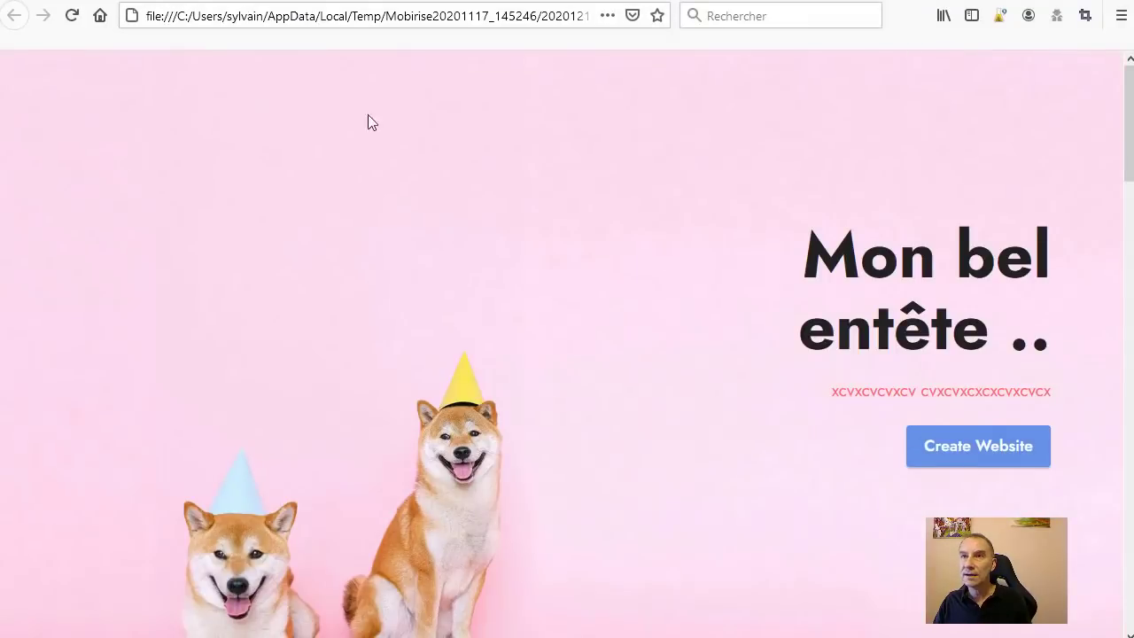
scroll(699, 254, down, 3)
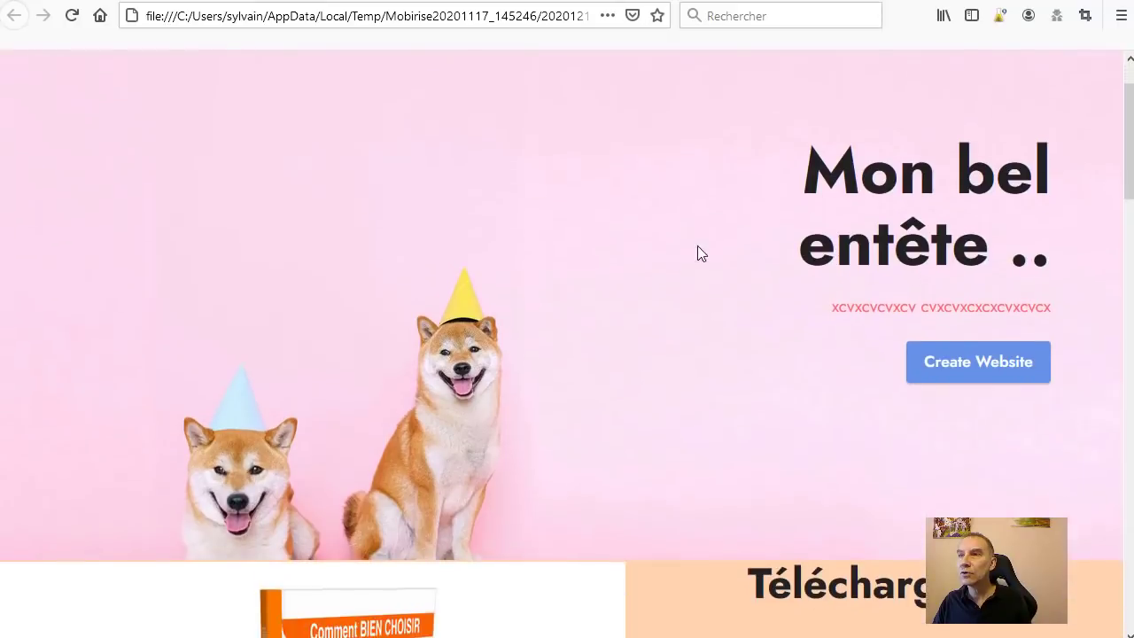
scroll(643, 298, up, 3)
scroll(645, 301, down, 15)
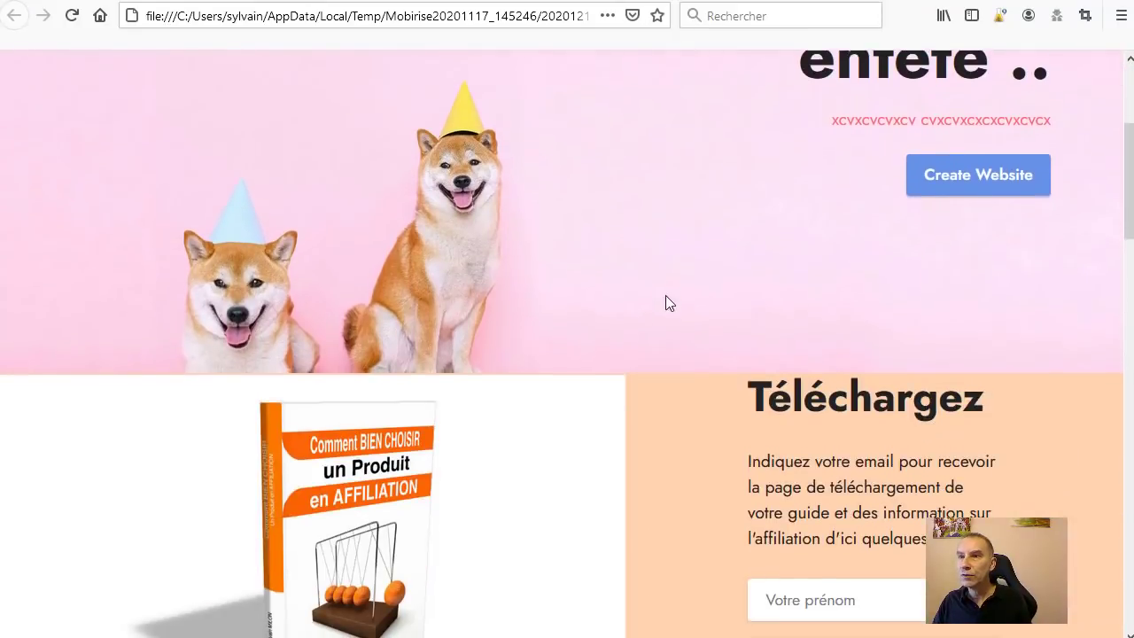
scroll(687, 354, down, 5)
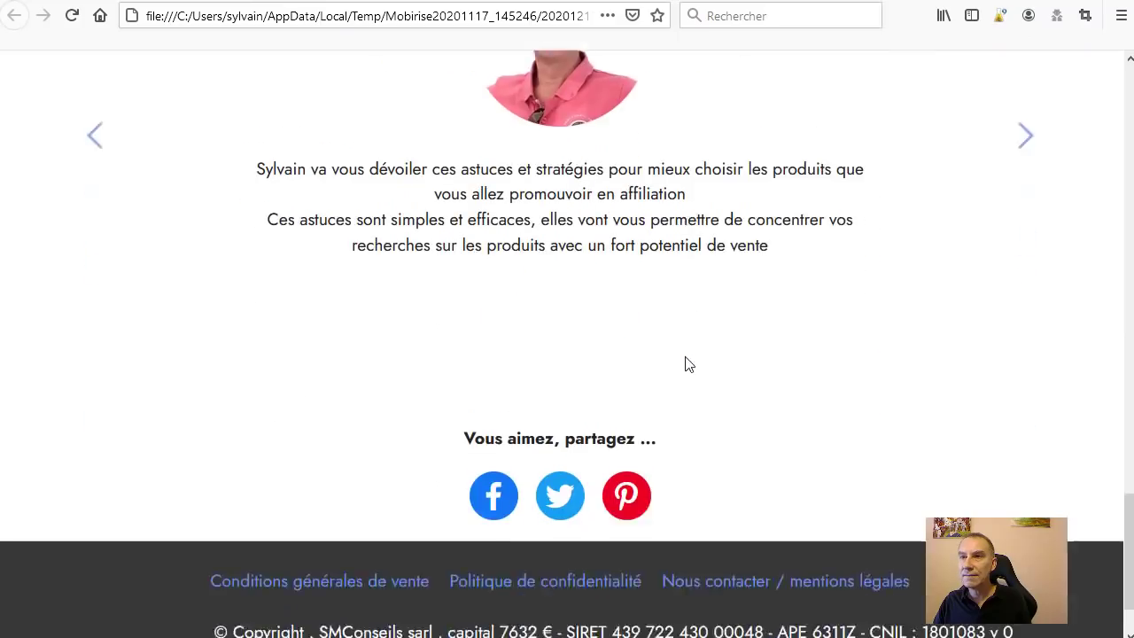
scroll(685, 366, up, 20)
scroll(685, 365, up, 5)
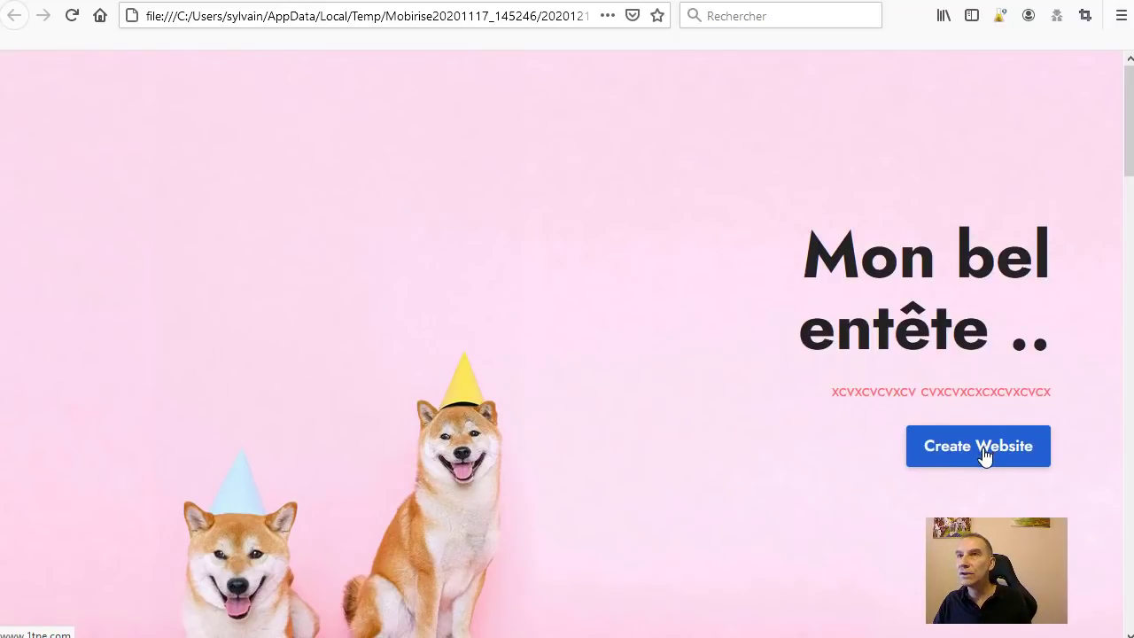
Step: Test the Create Website button's link in the preview, close the linked page and the preview, and return to Mobirise
click(985, 455)
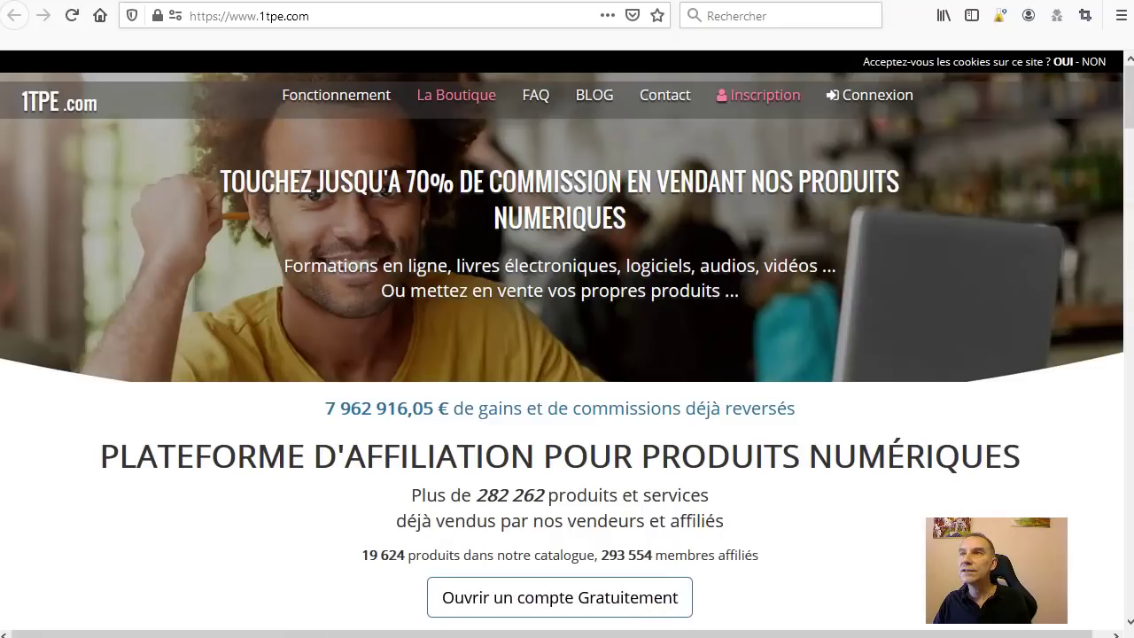
key(ctrl+w)
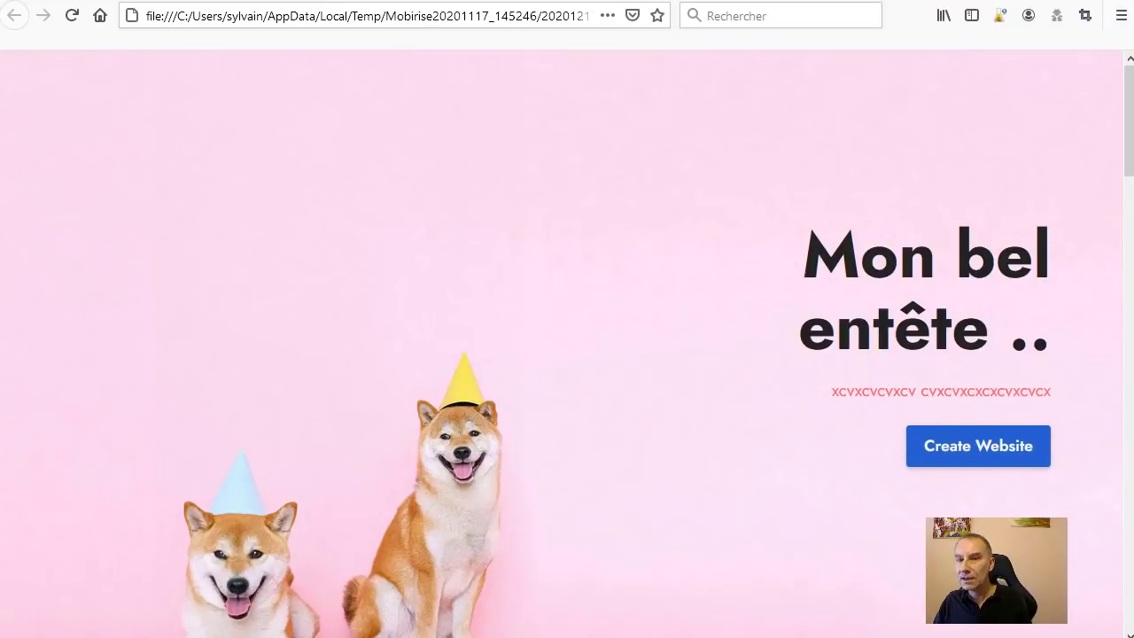
key(ctrl+w)
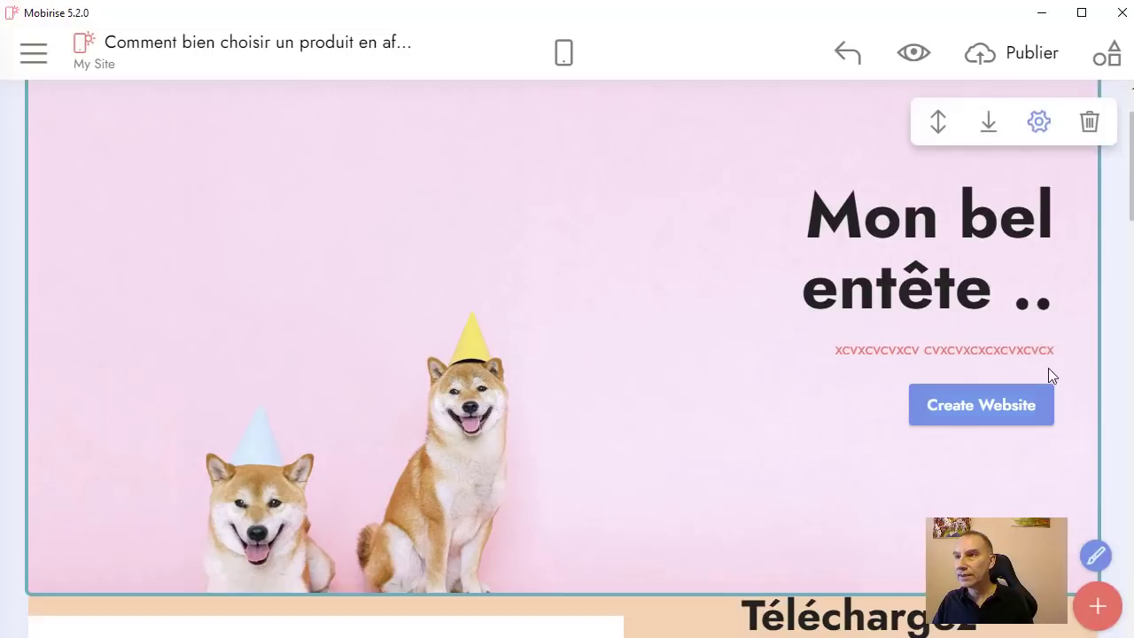
Step: Try to delete the header's Create Website button directly and dismiss the notice
click(984, 423)
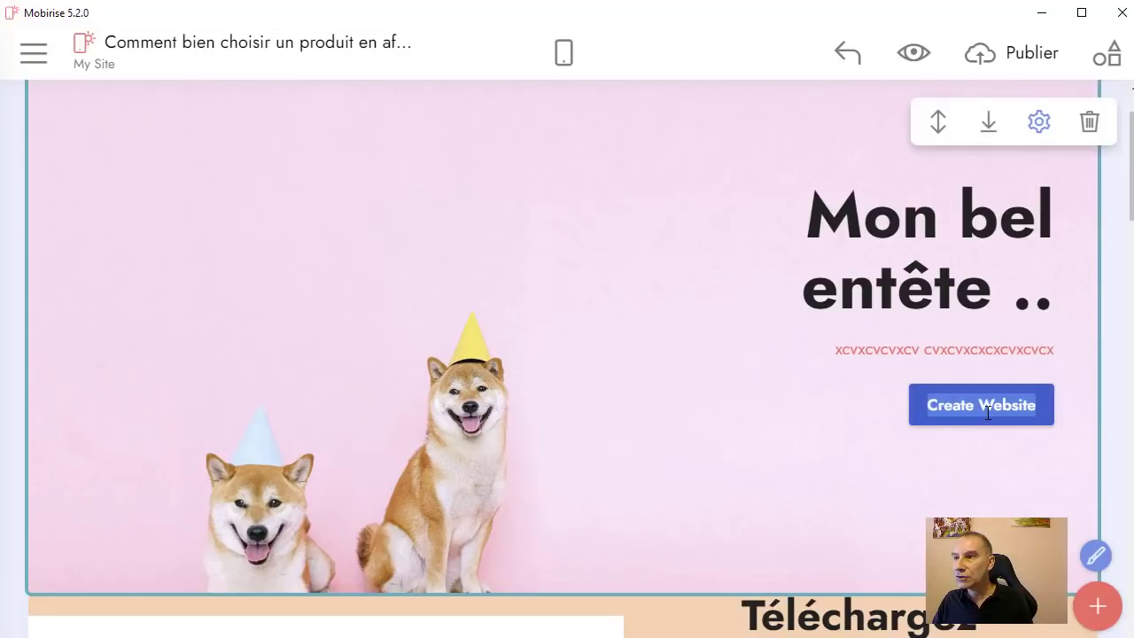
click(988, 413)
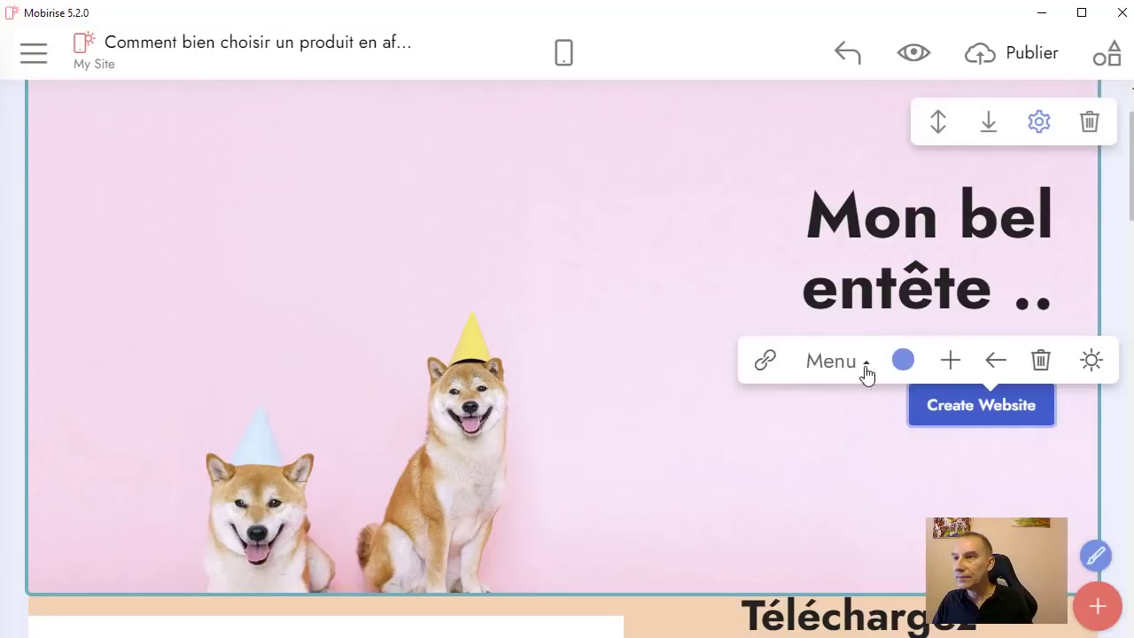
click(1041, 361)
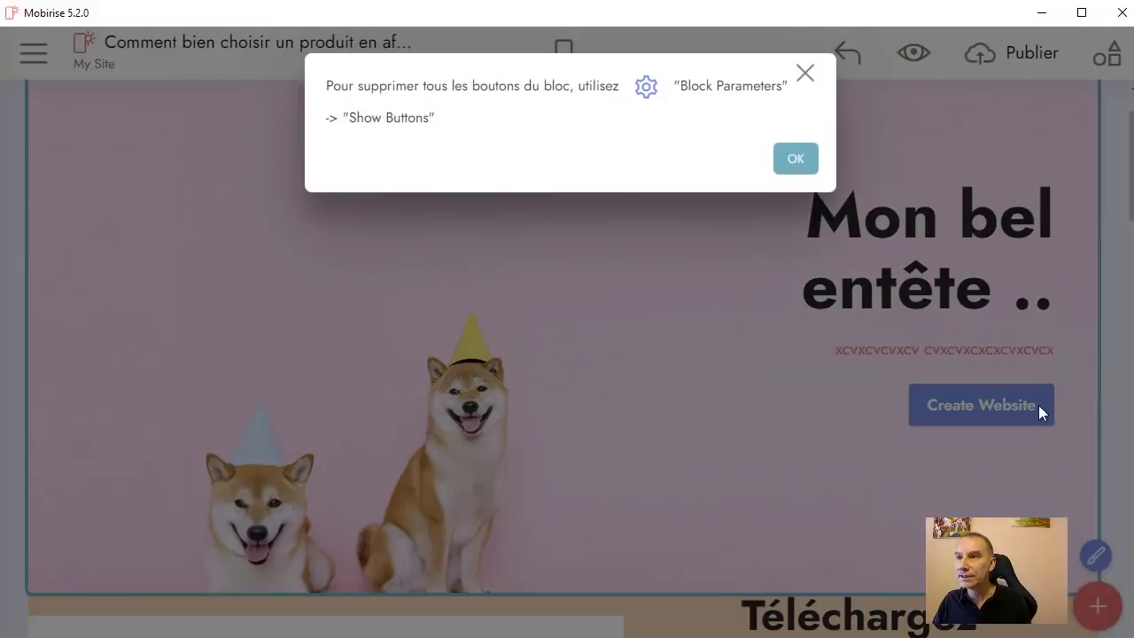
click(794, 165)
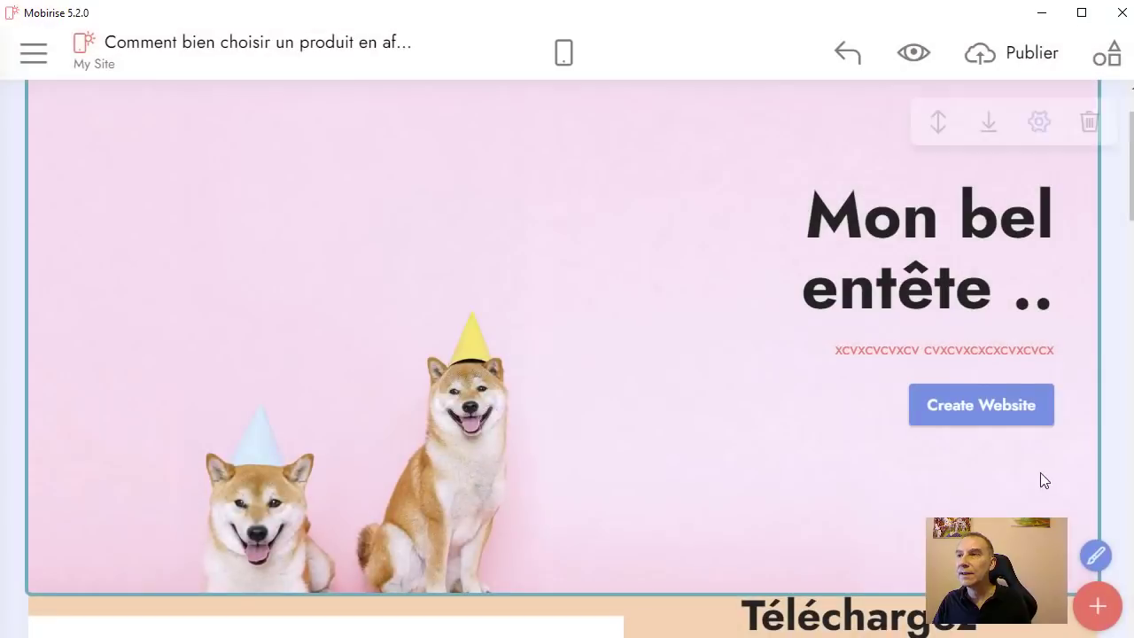
click(1019, 405)
click(1042, 369)
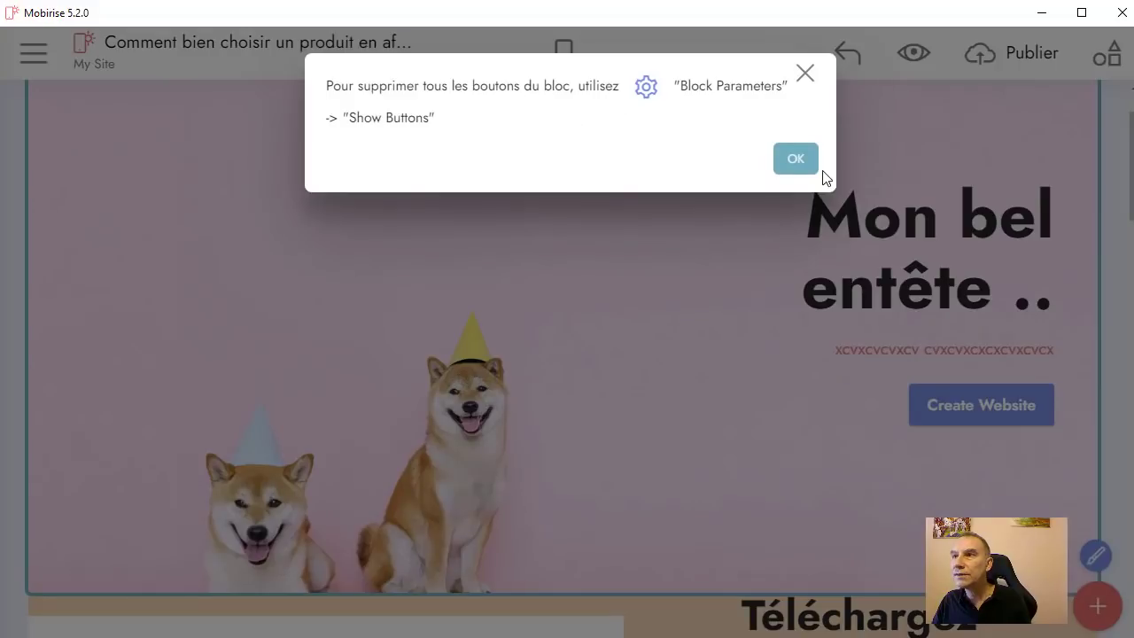
click(795, 159)
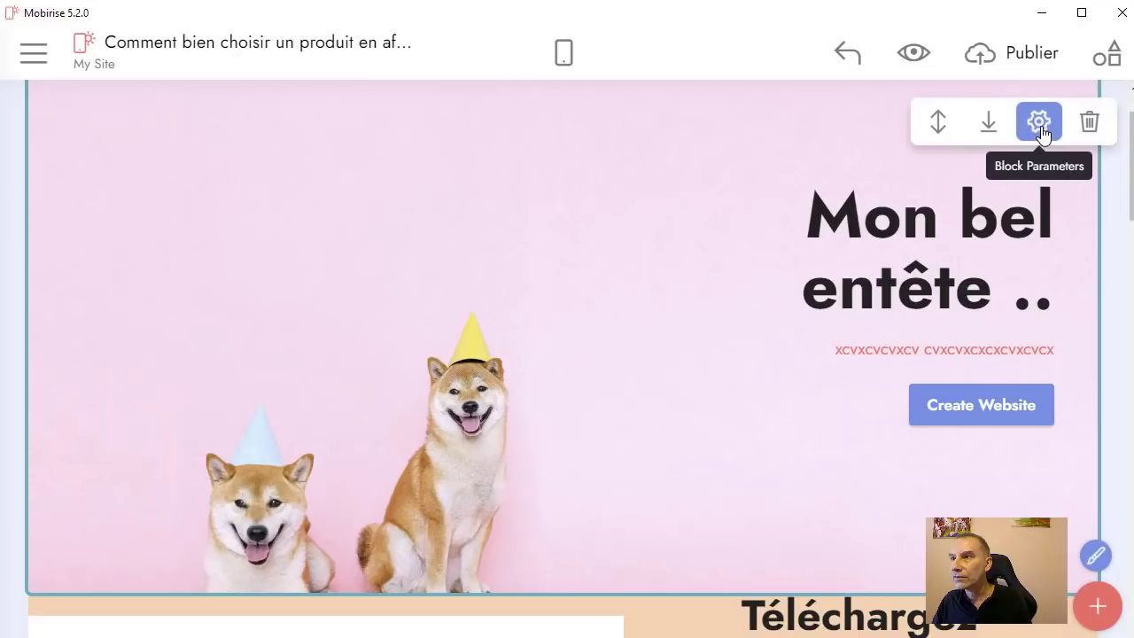
Step: Hide the header block's buttons through its block parameters and show them again
click(1041, 129)
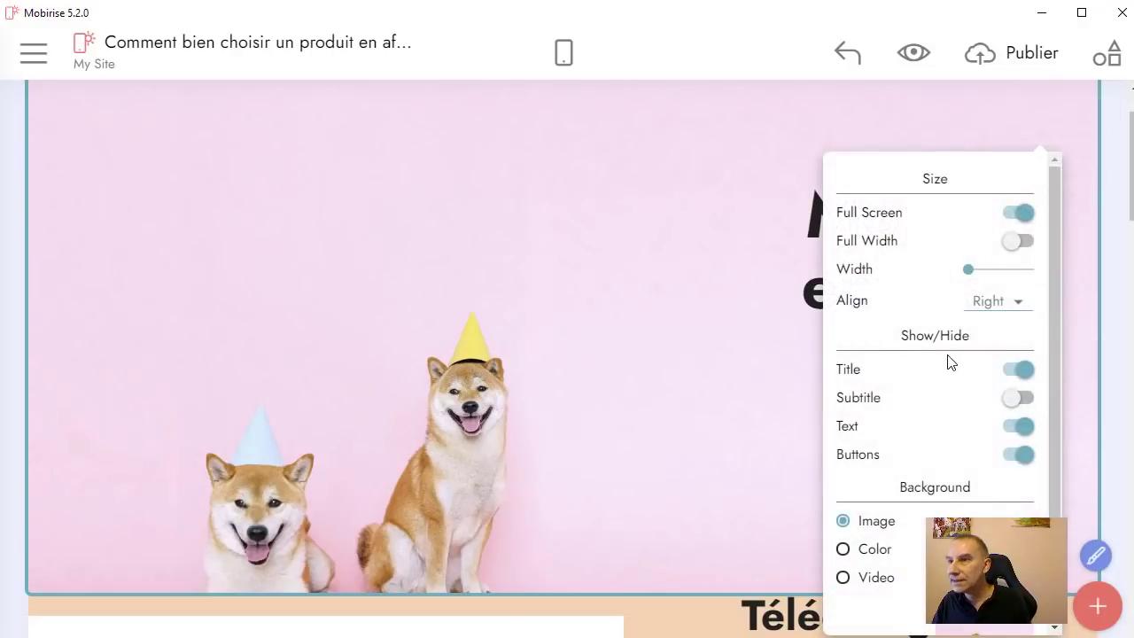
scroll(910, 292, down, 2)
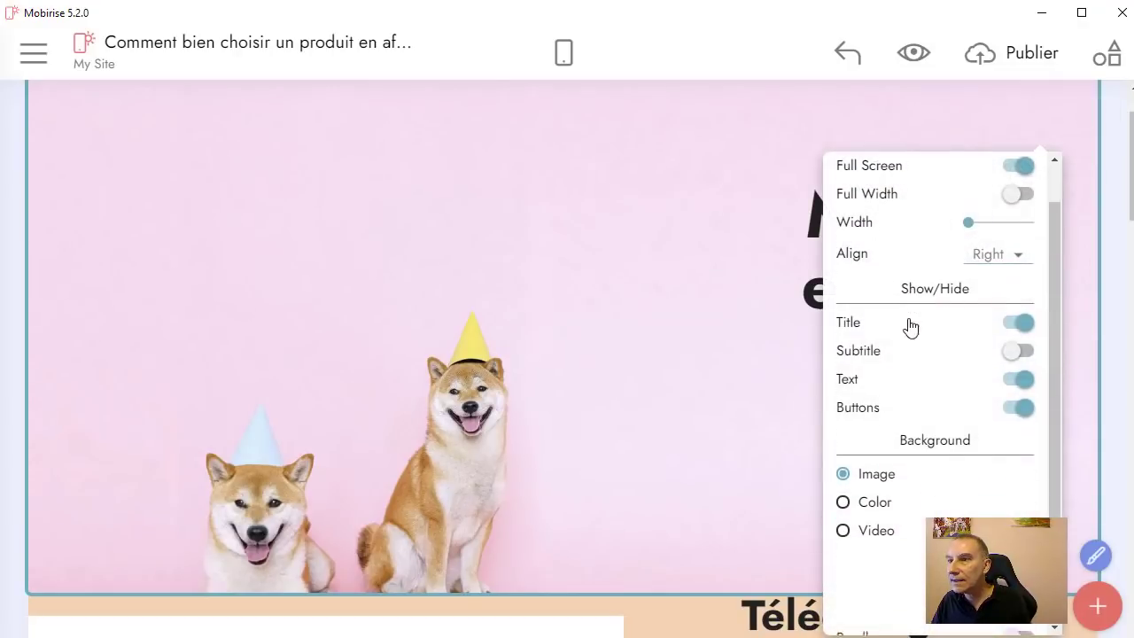
scroll(906, 557, up, 2)
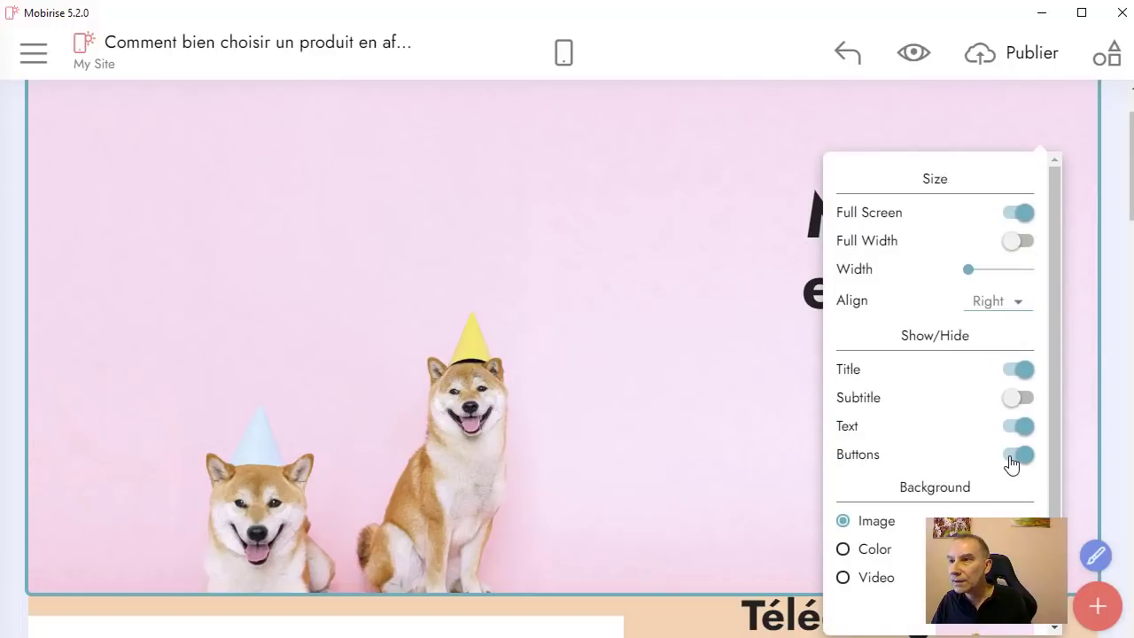
click(1013, 460)
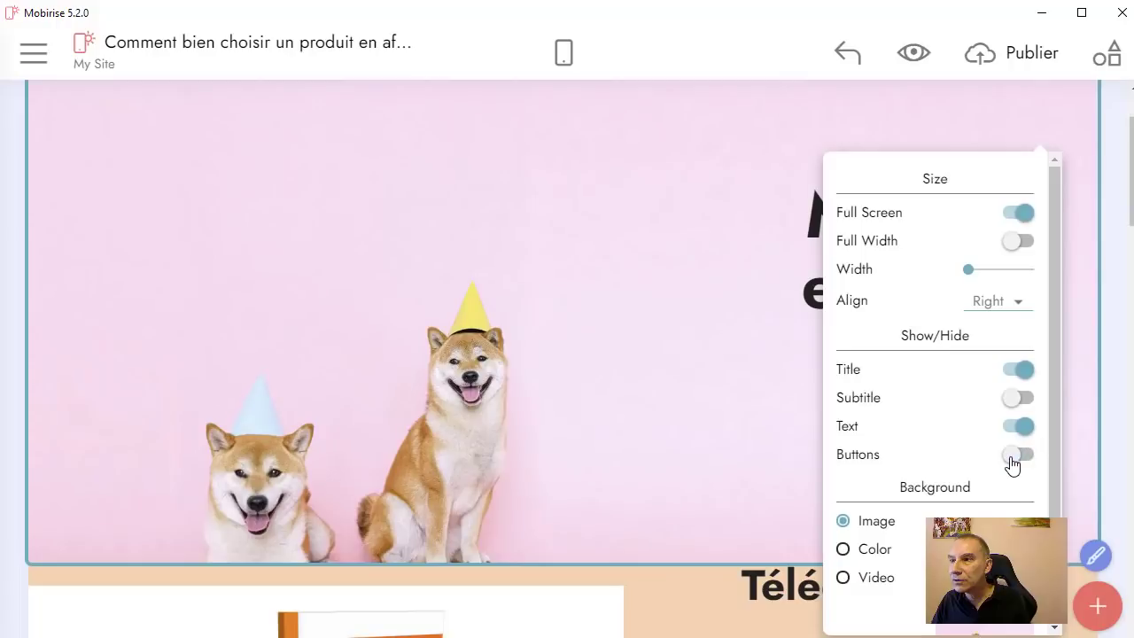
click(780, 432)
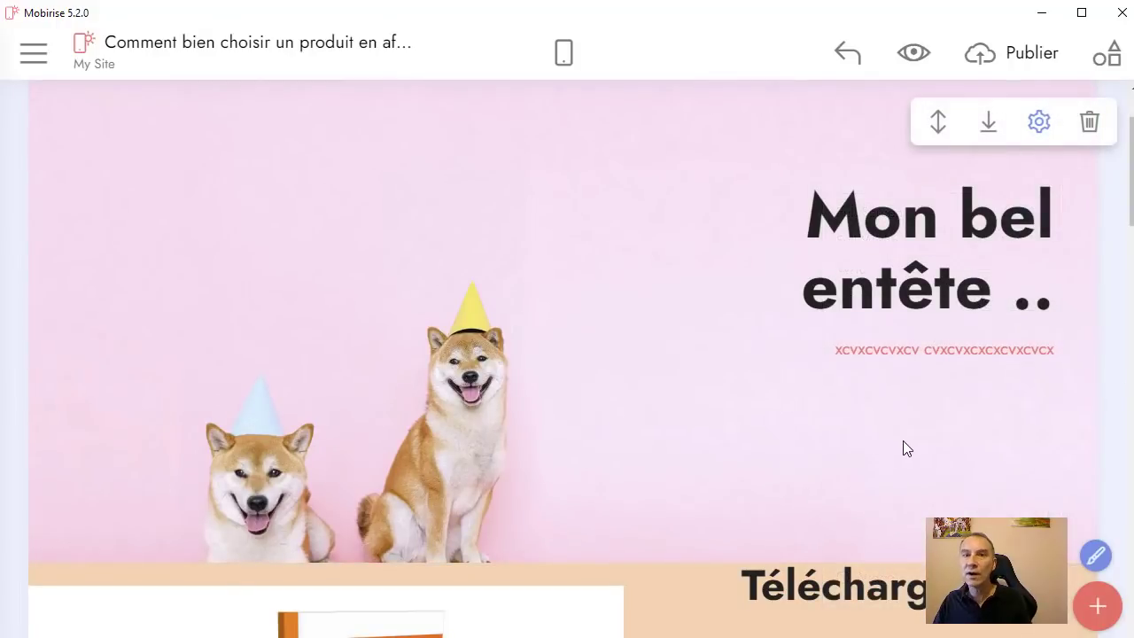
click(1037, 124)
click(1019, 455)
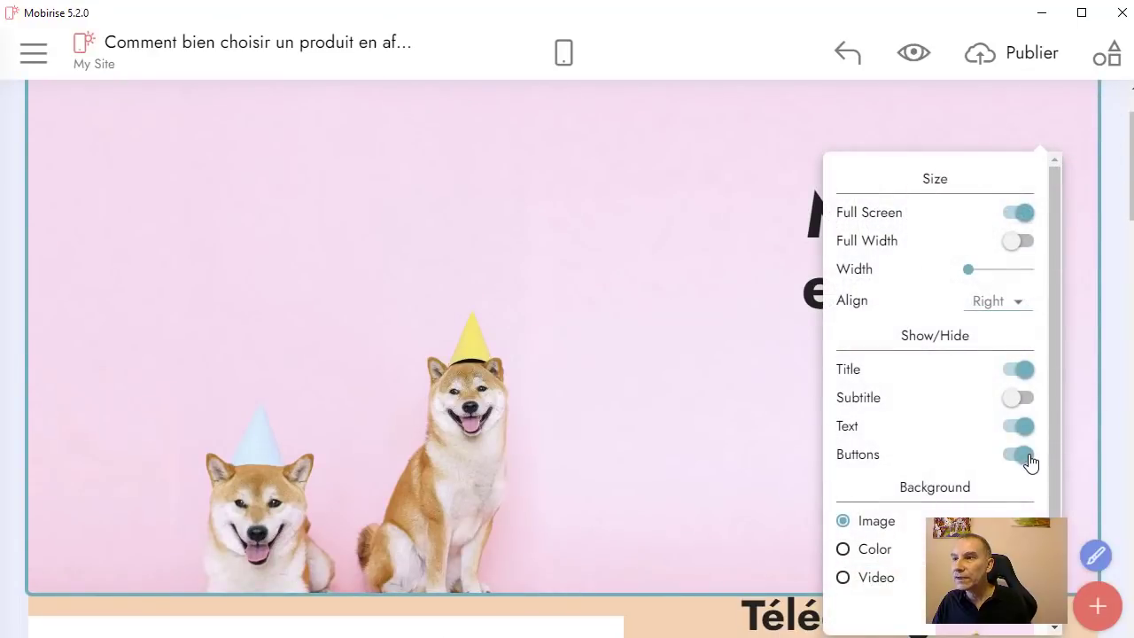
Step: Close the block parameters and replace the header's Create Website button label with "Allez sur le site"
click(641, 437)
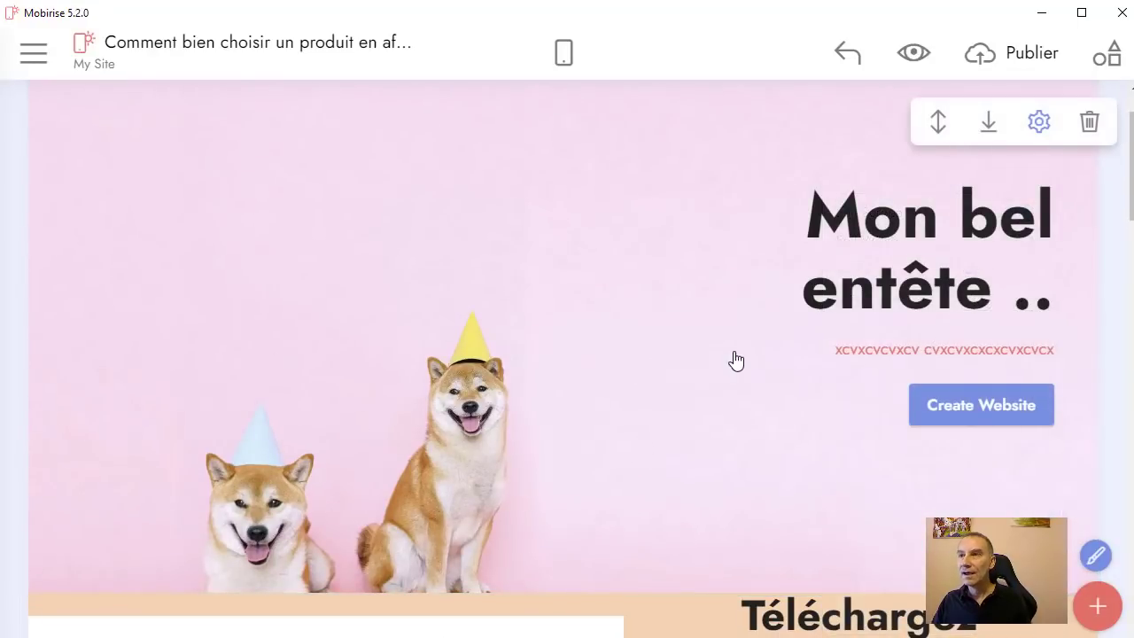
click(992, 408)
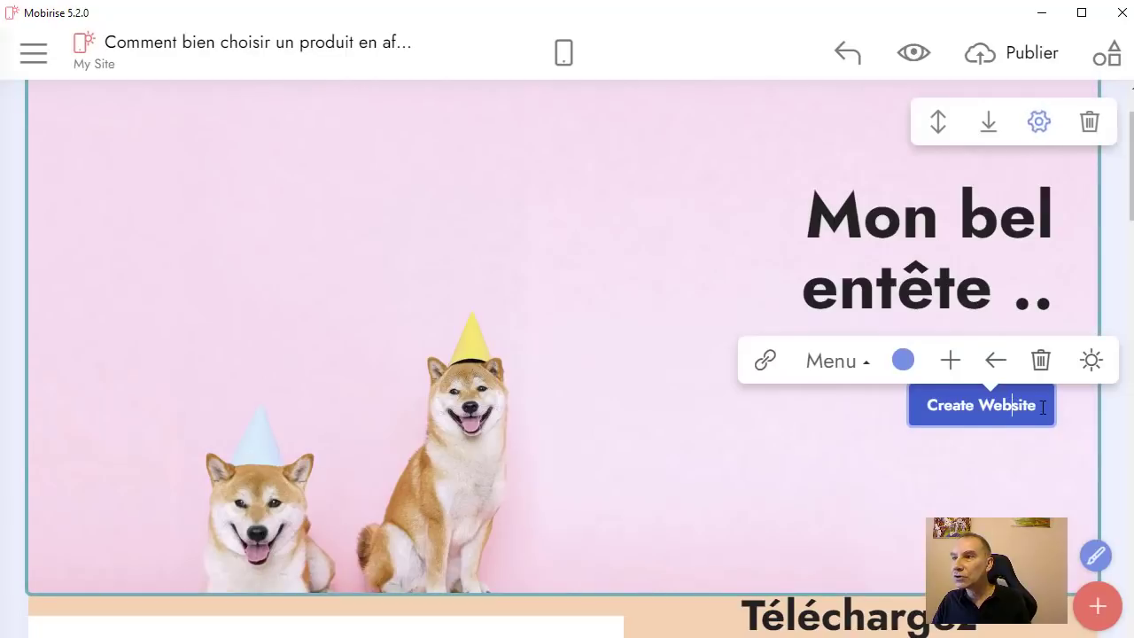
drag(1044, 406, 891, 410)
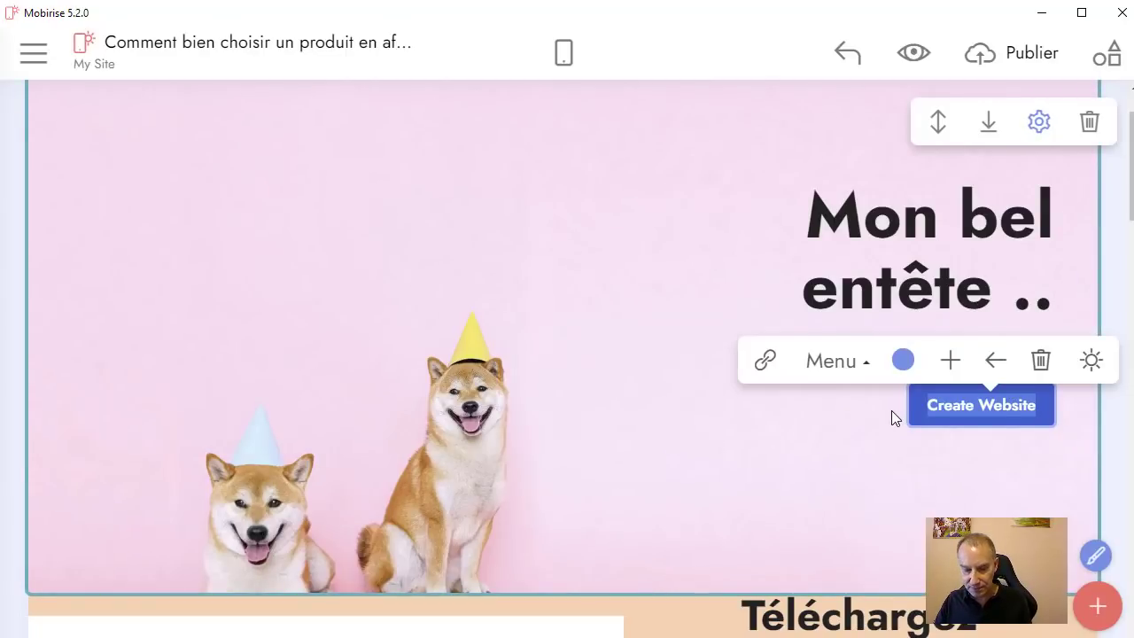
text(Allez s)
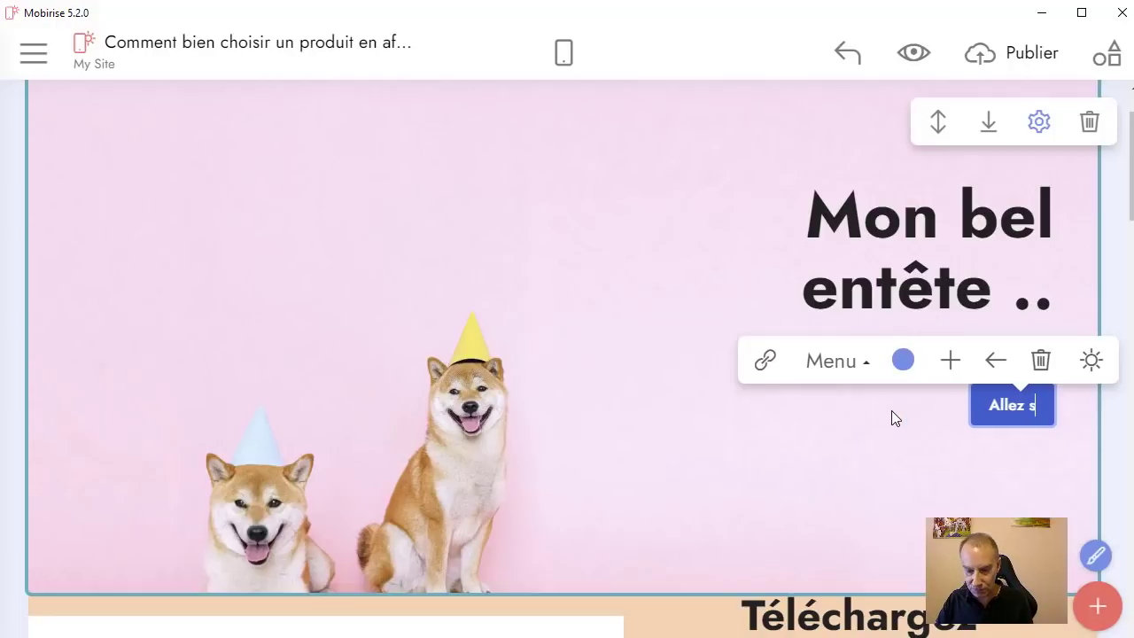
text(ur le site)
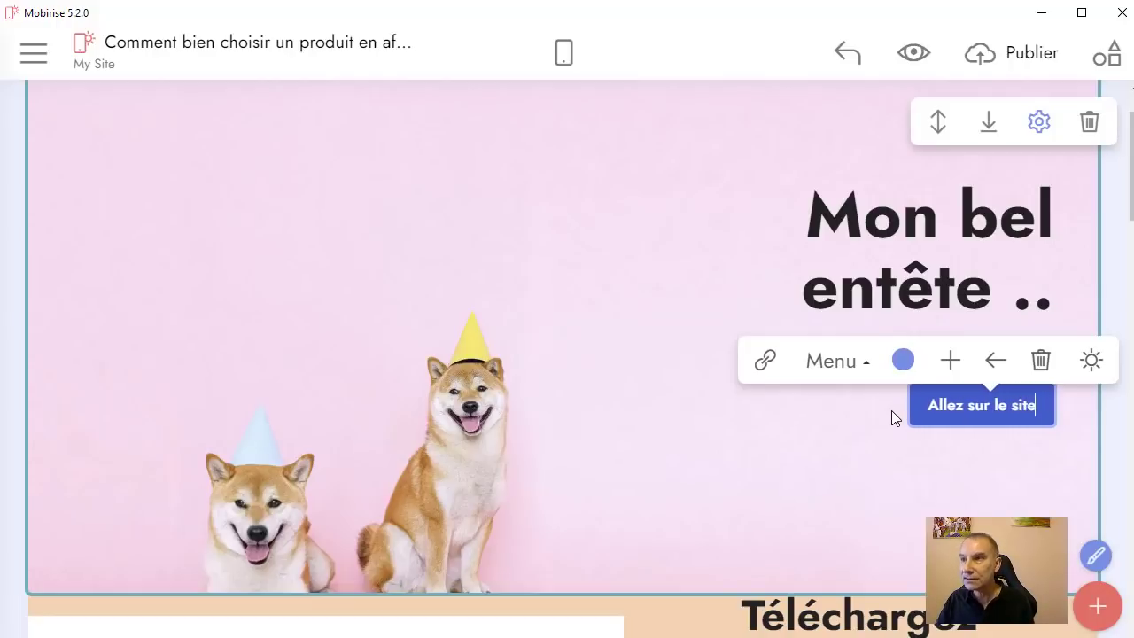
click(891, 410)
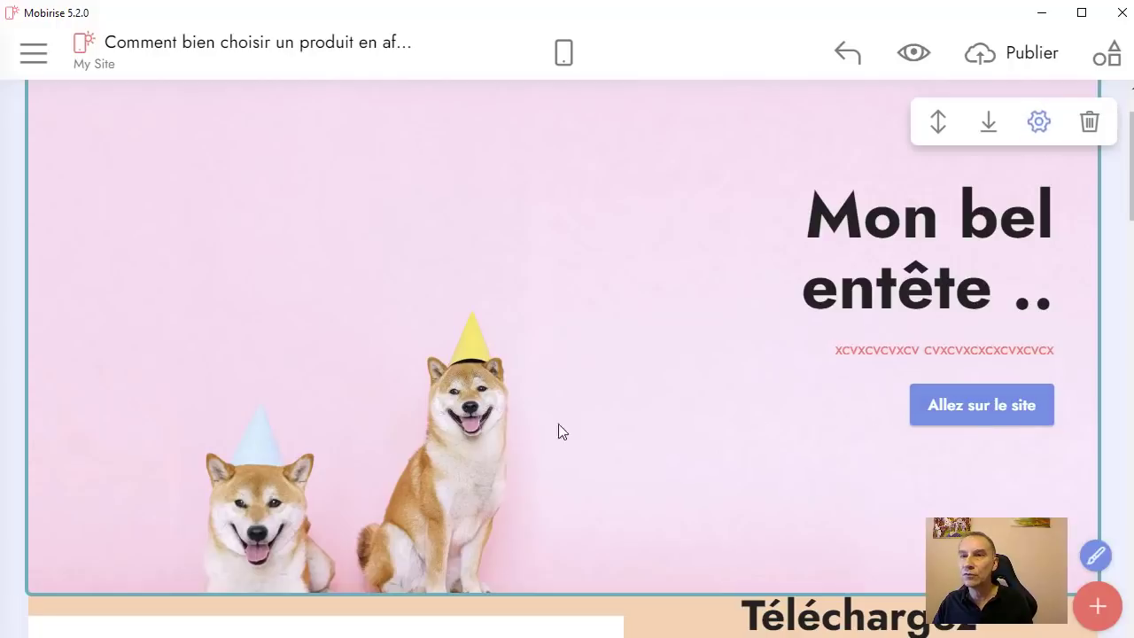
Step: Change the colour of the header's "Allez sur le site" button to orange
click(926, 405)
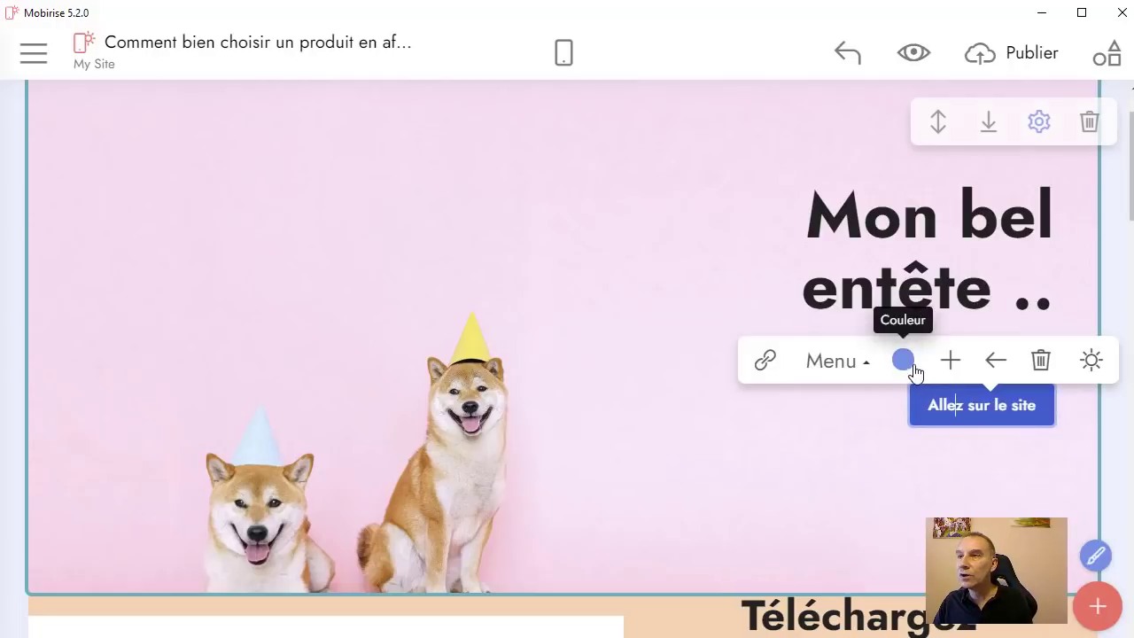
click(906, 364)
click(979, 159)
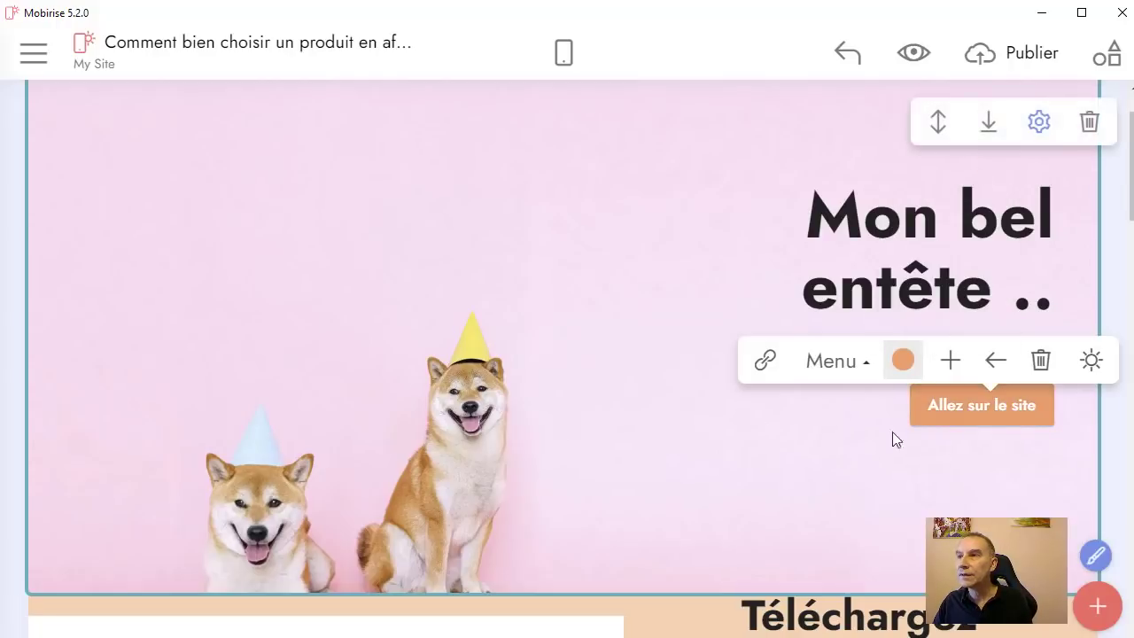
click(978, 462)
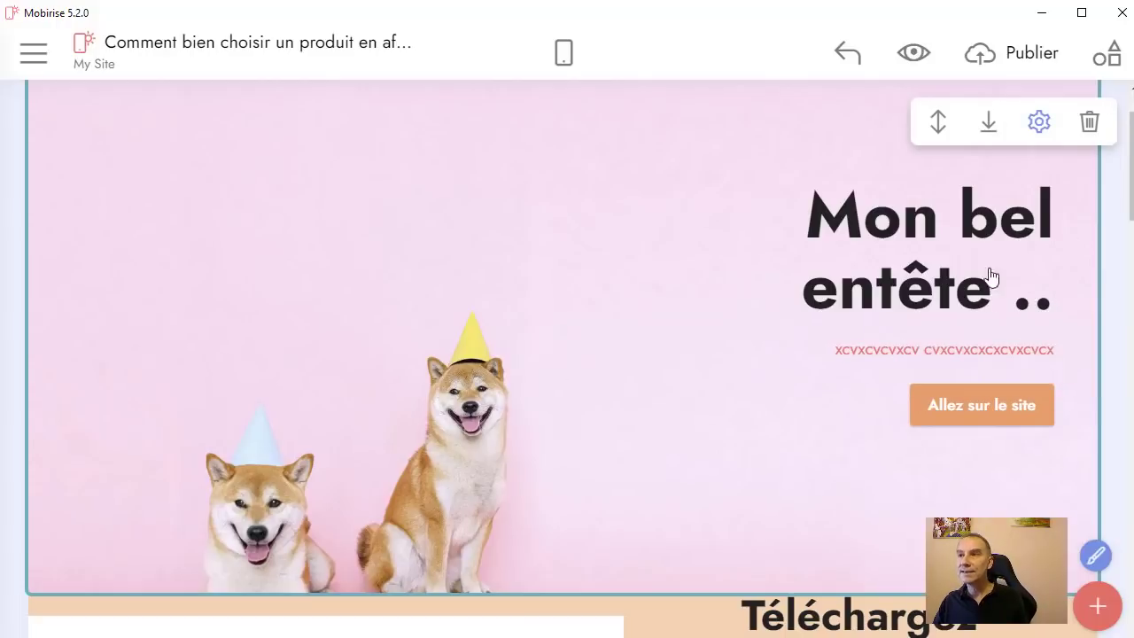
Step: Open the image selection for the header block's background and look through the site's own image library
scroll(735, 372, down, 1)
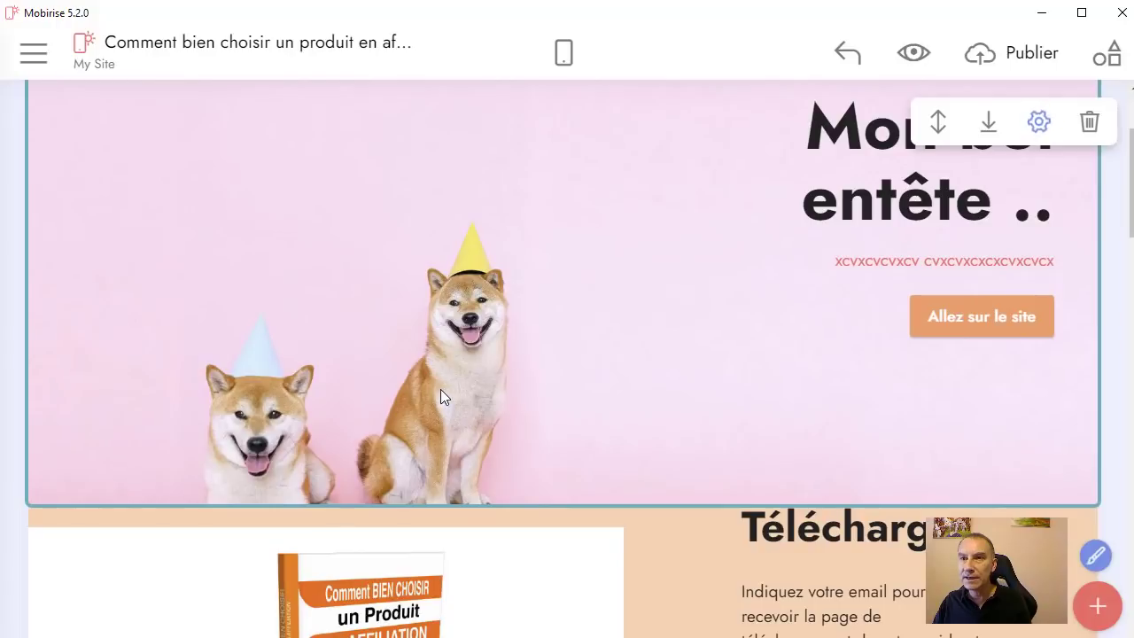
scroll(620, 372, up, 2)
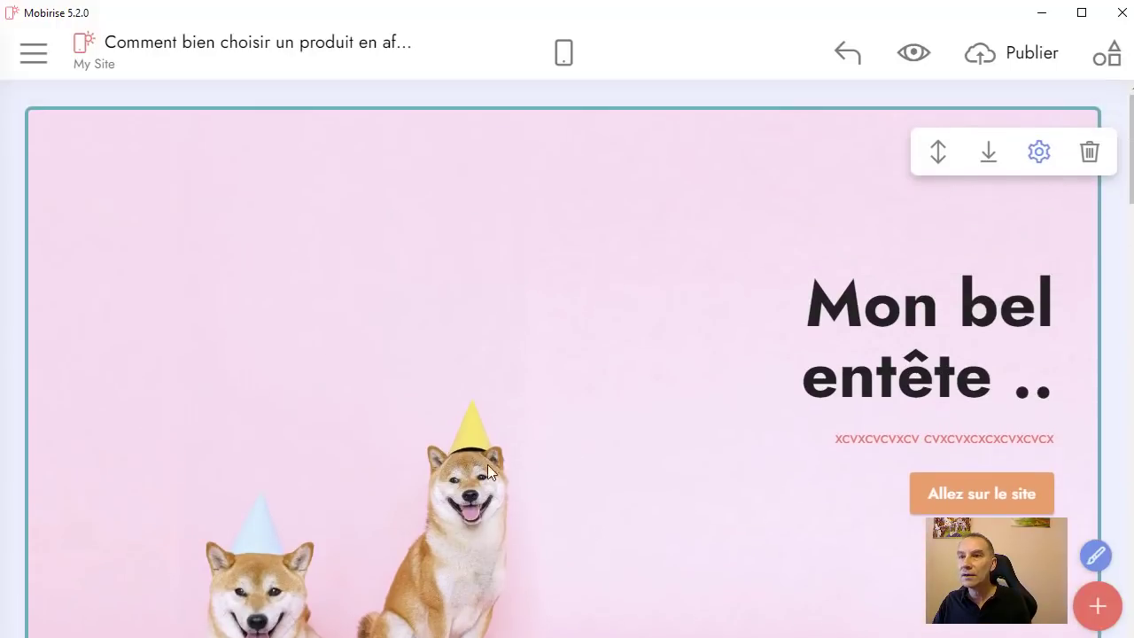
click(1039, 156)
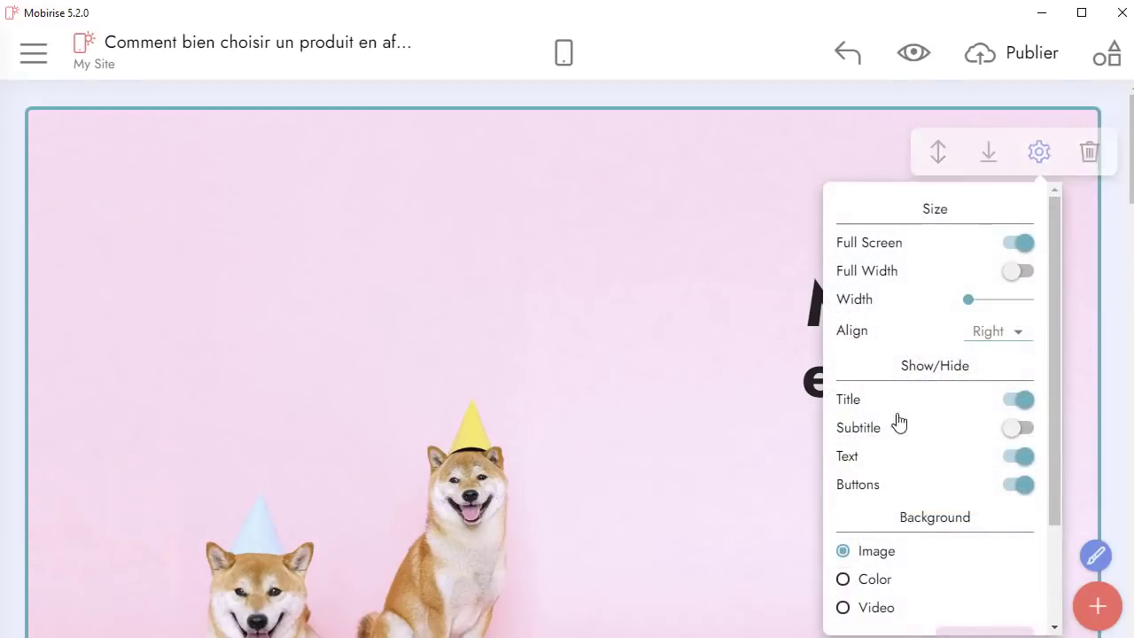
scroll(921, 452, down, 2)
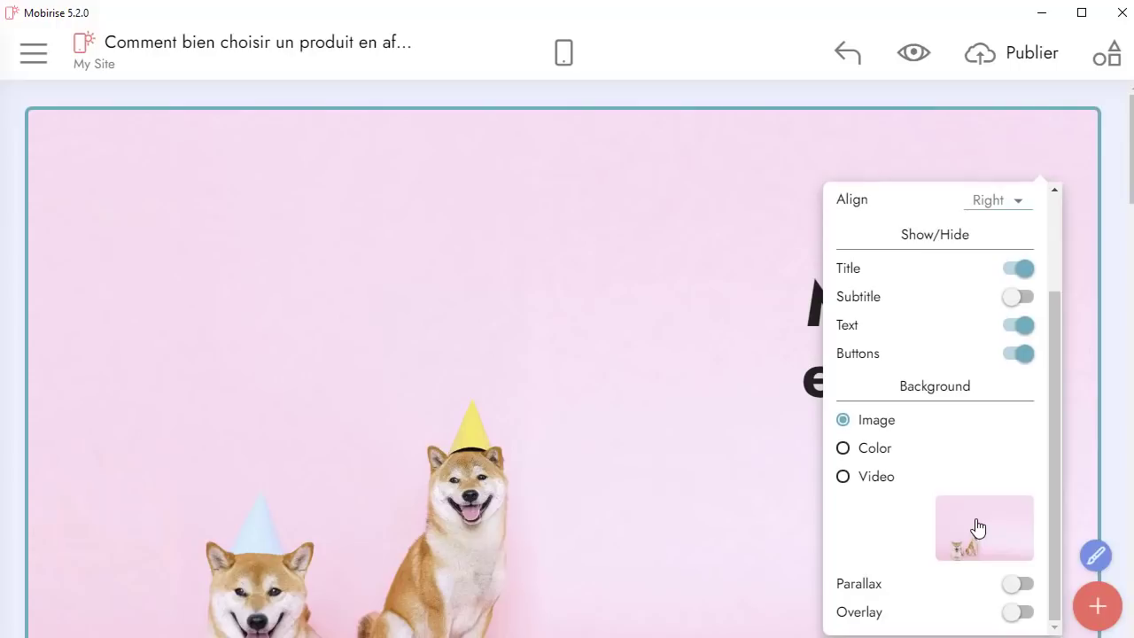
click(978, 528)
scroll(349, 253, down, 2)
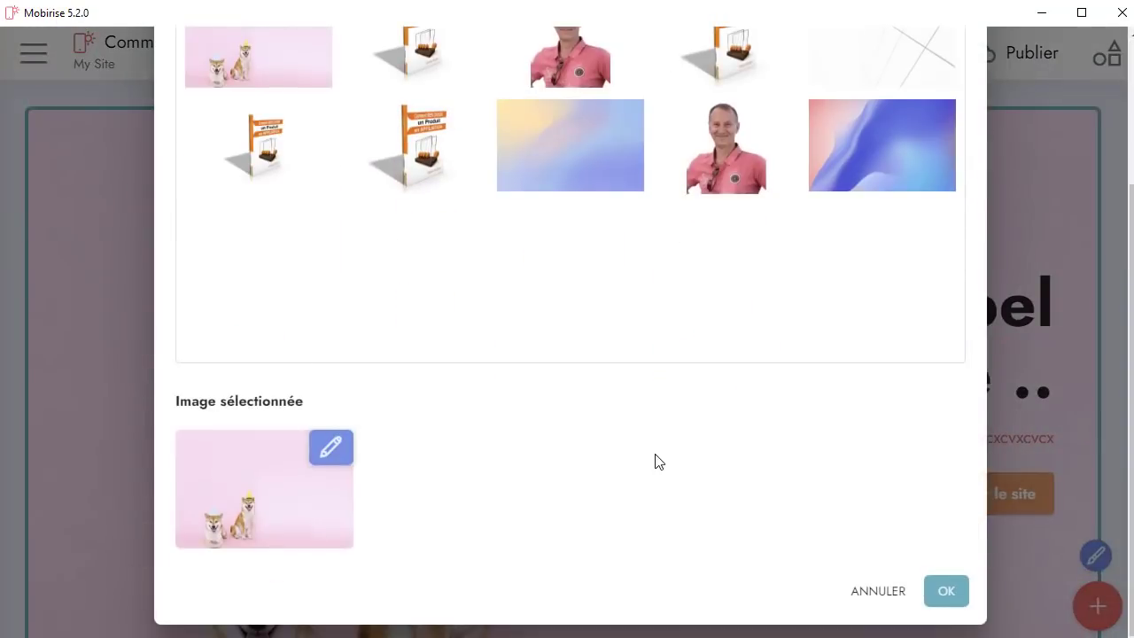
scroll(656, 461, up, 2)
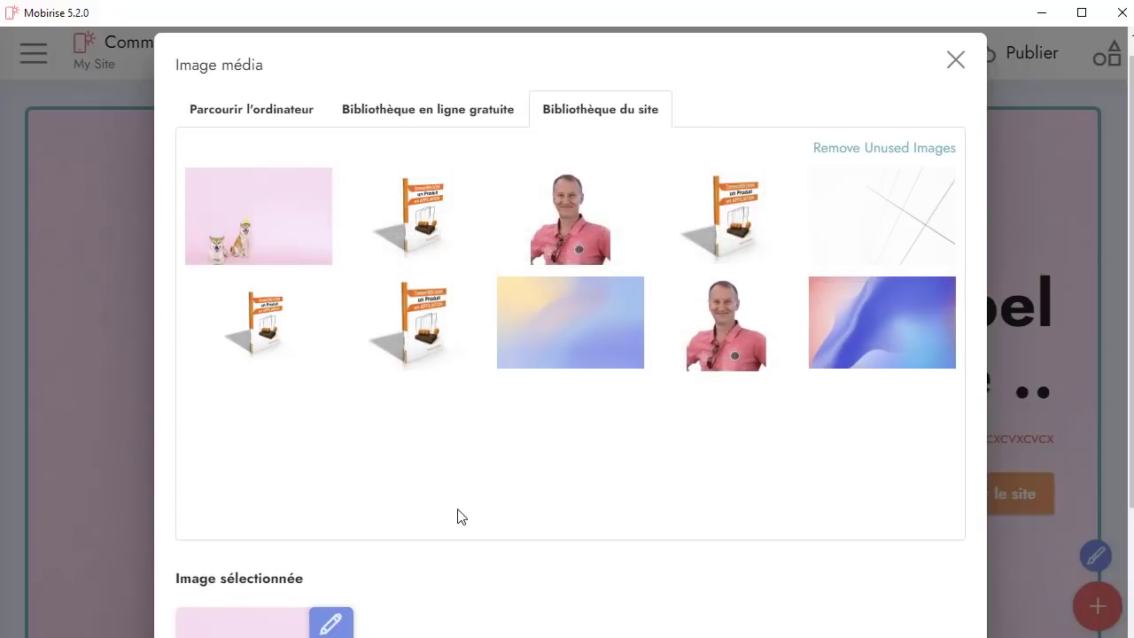
Step: Check the option of choosing a background image from the computer, and cancel the file selection
click(252, 110)
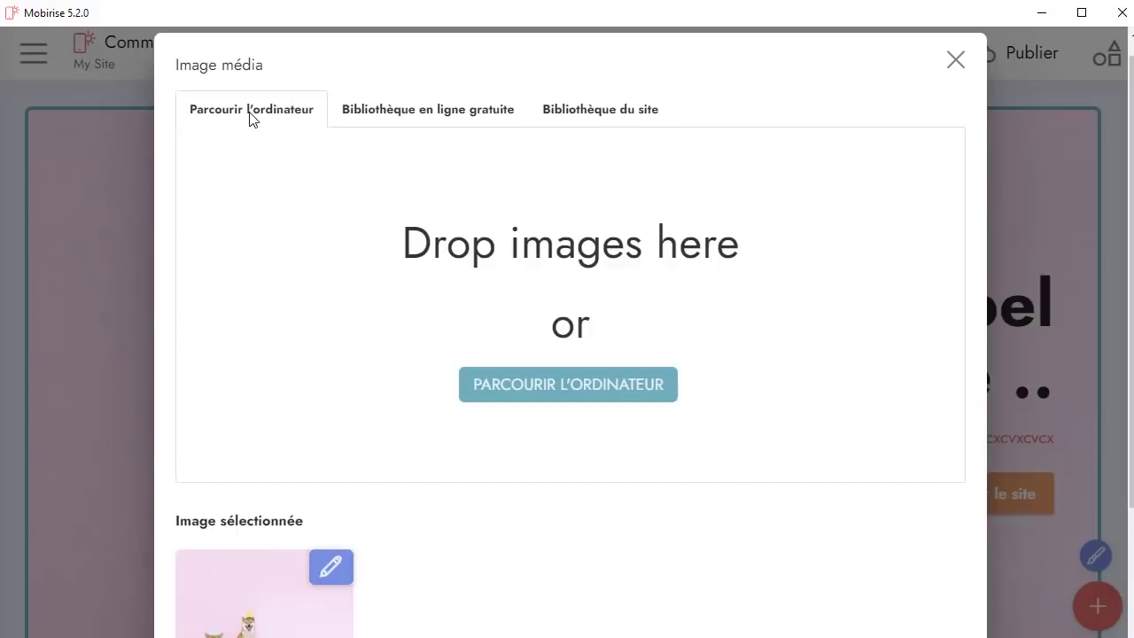
click(600, 396)
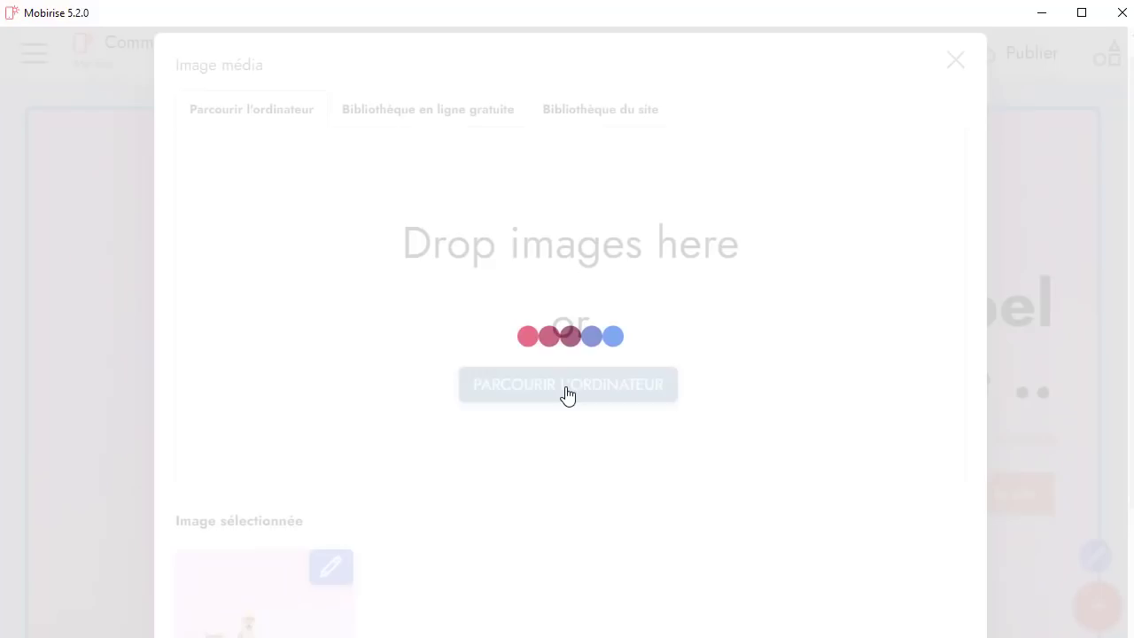
drag(307, 15, 468, 87)
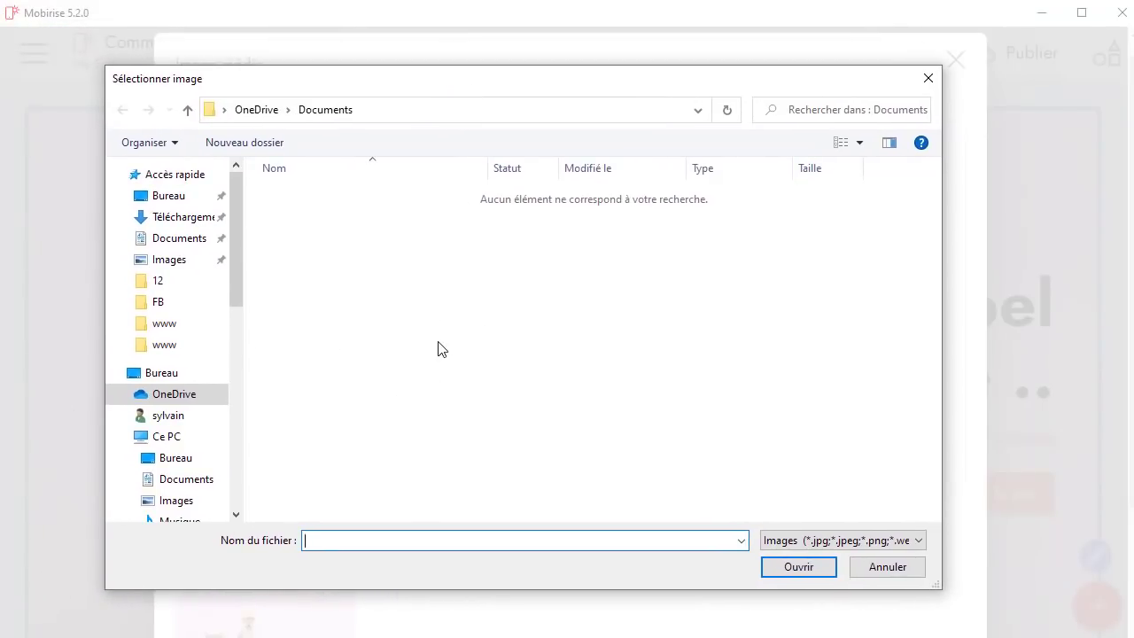
click(902, 573)
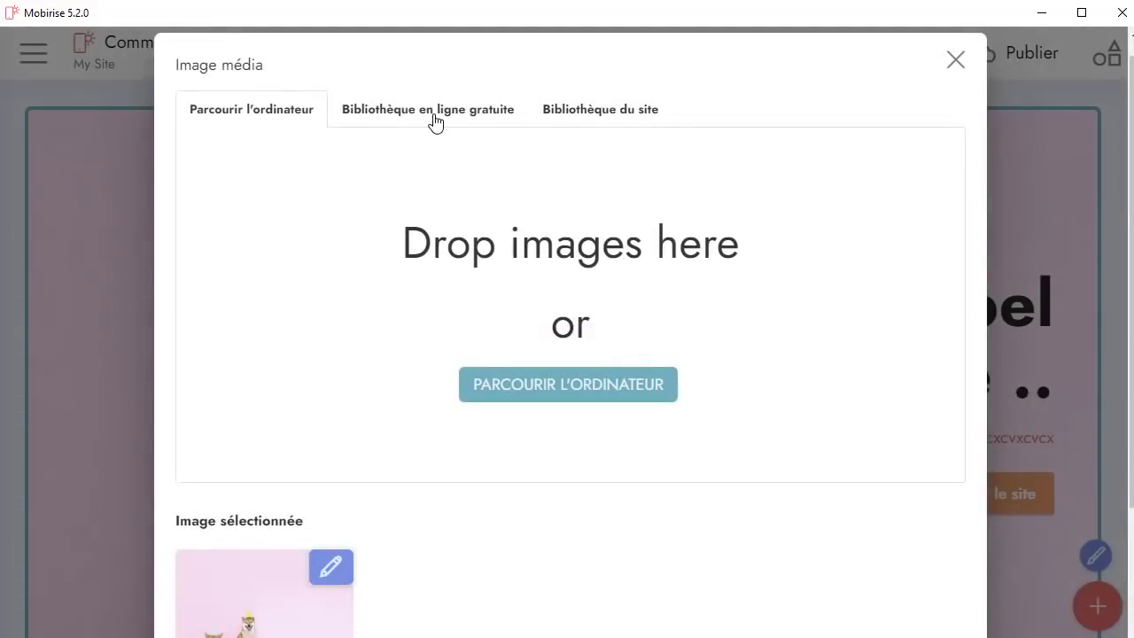
Step: Browse the free online image library and select the red cherry picture for the header background
click(435, 121)
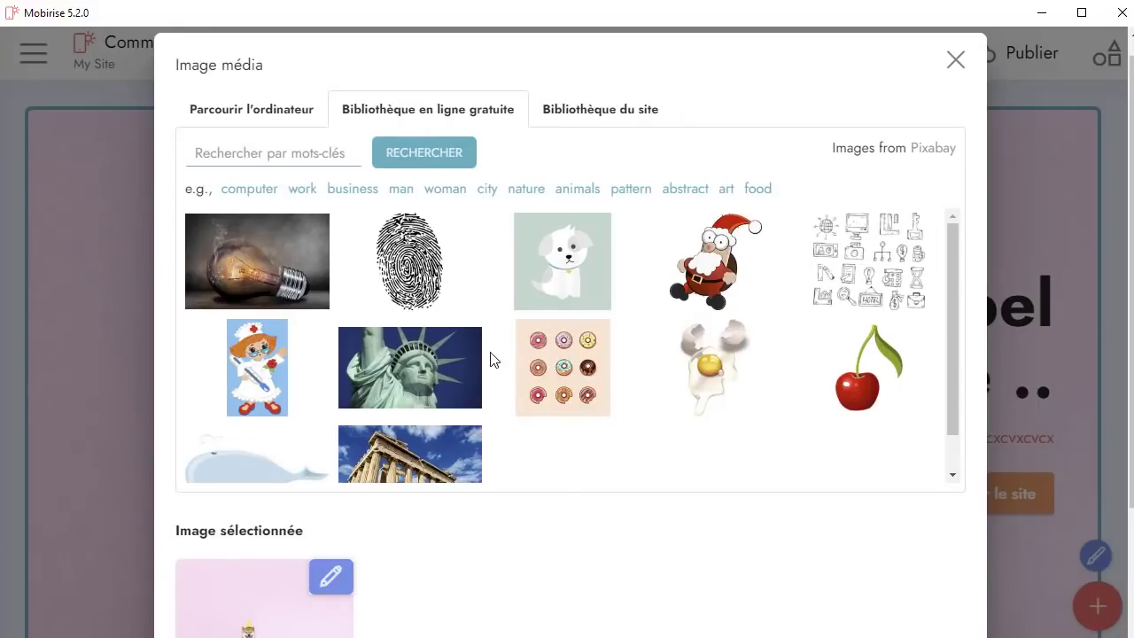
scroll(645, 443, down, 1)
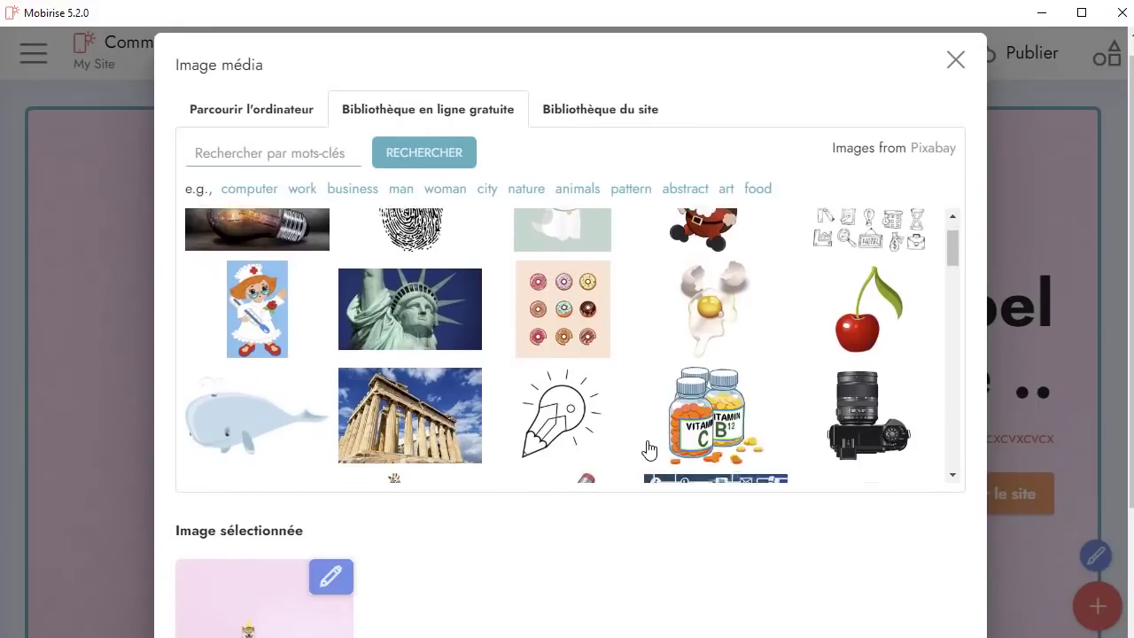
scroll(647, 443, up, 1)
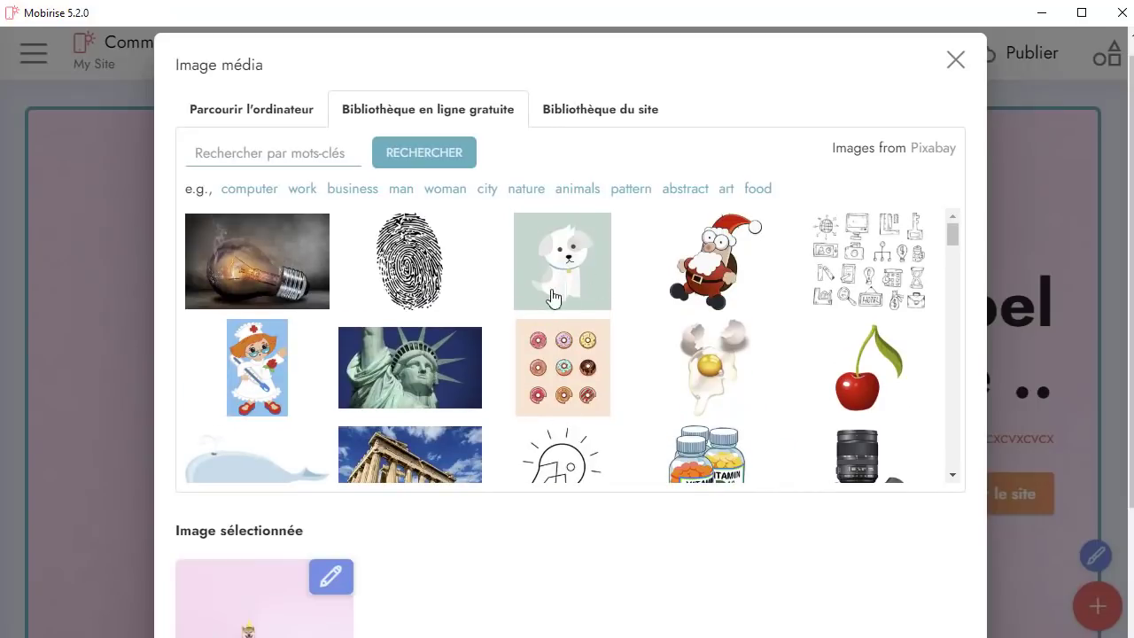
scroll(753, 364, down, 1)
scroll(444, 363, up, 1)
click(845, 377)
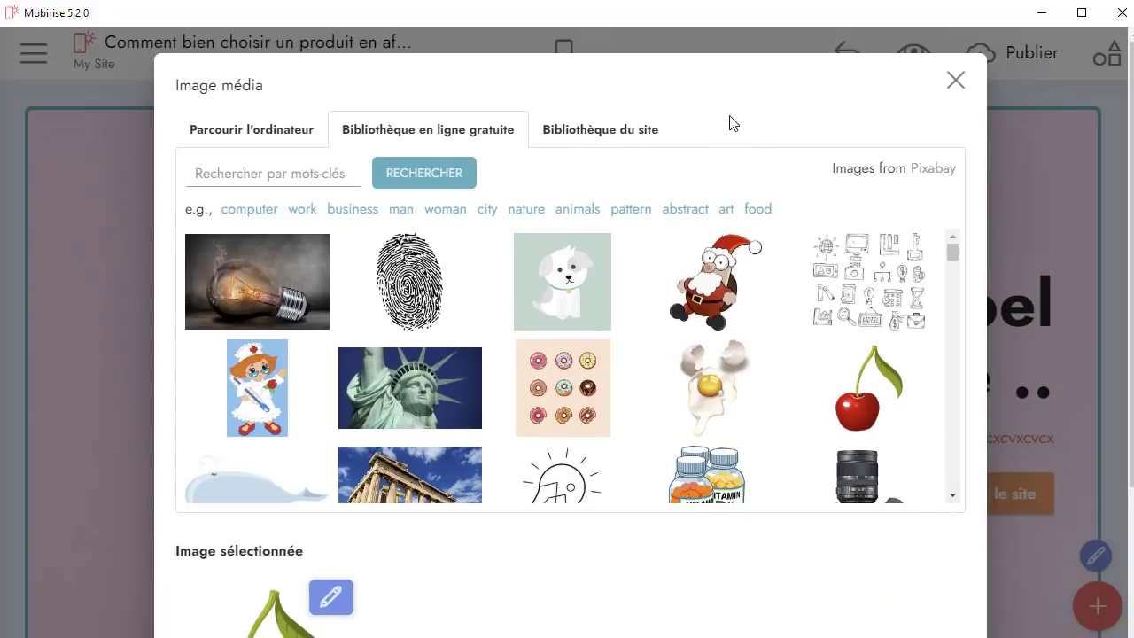
Step: Review the site library and the selected cherry picture, and apply it as the header block's background
click(583, 131)
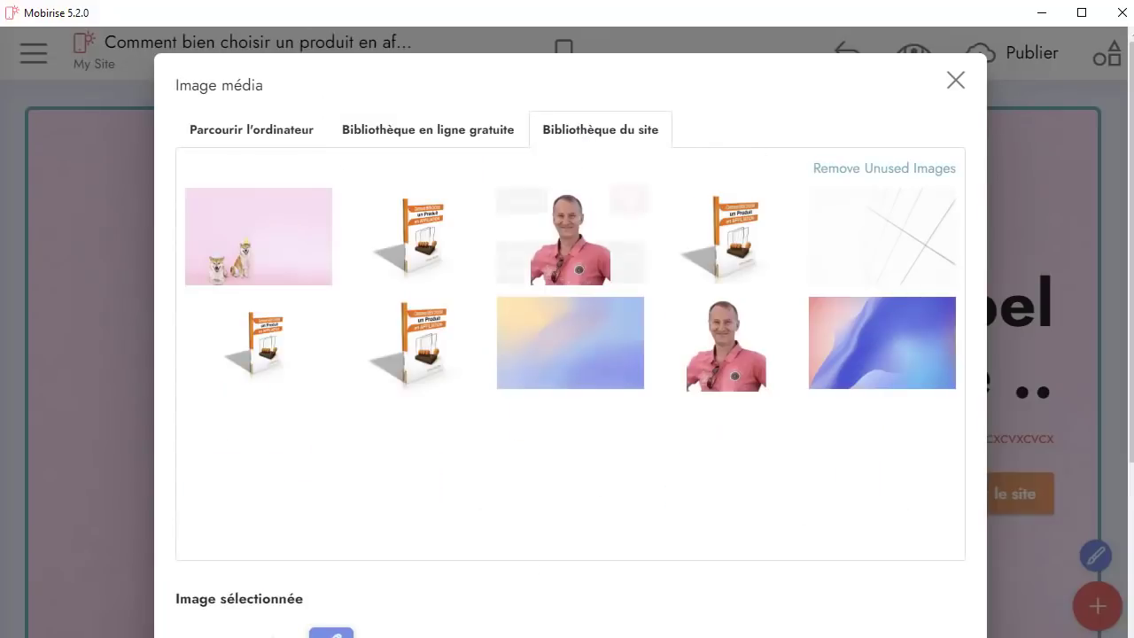
scroll(572, 567, down, 4)
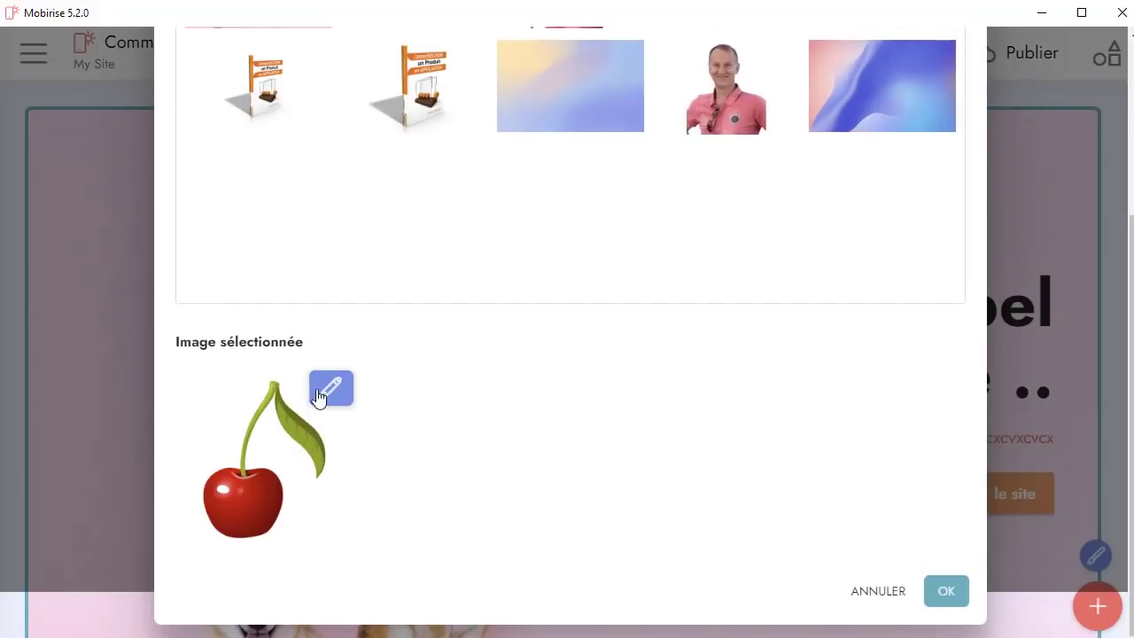
scroll(469, 425, up, 4)
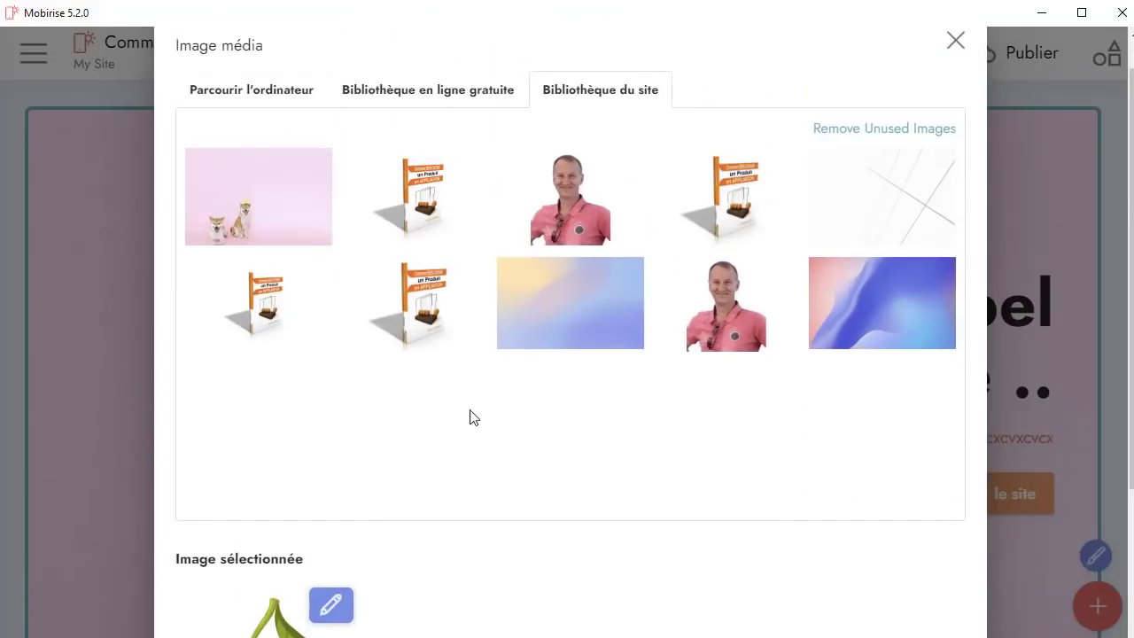
scroll(466, 392, down, 4)
scroll(496, 463, up, 3)
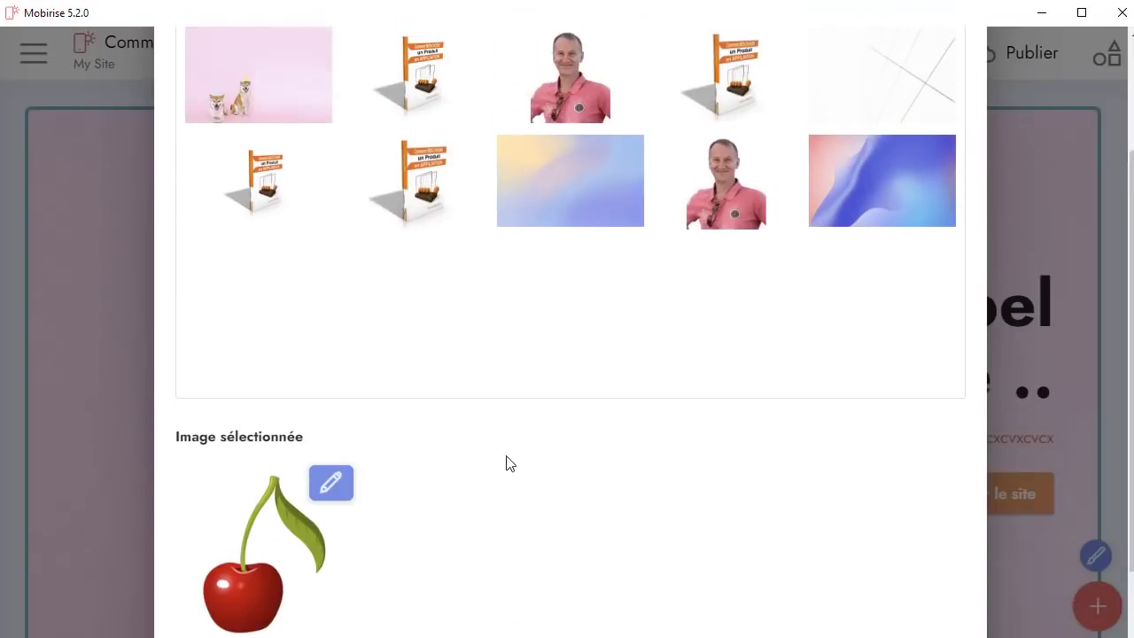
scroll(523, 465, down, 3)
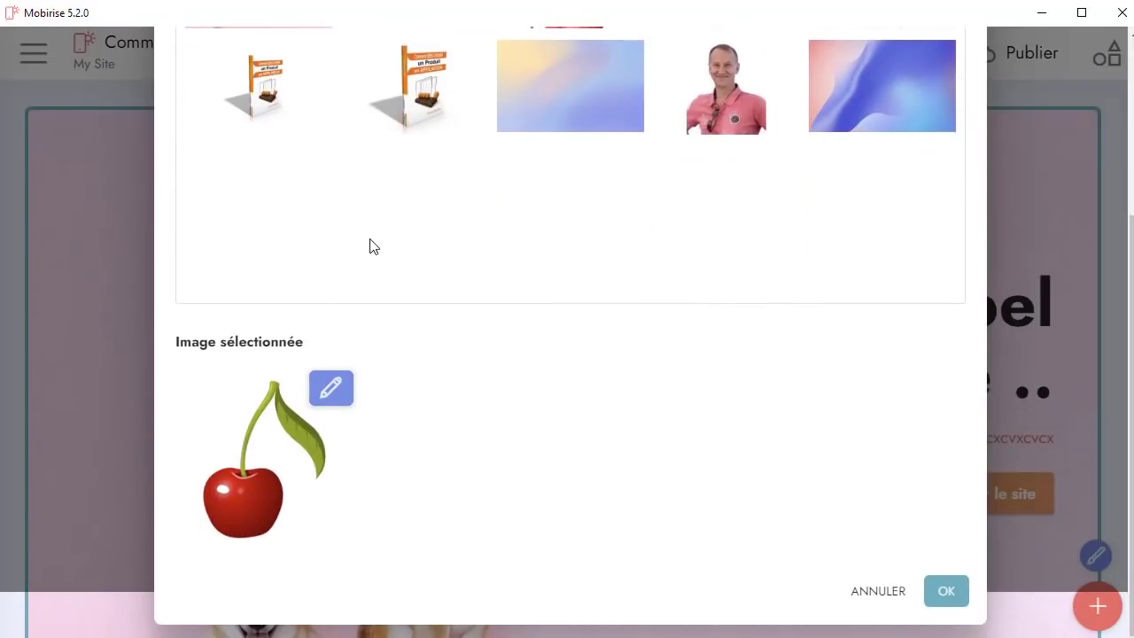
click(946, 590)
Step: Review the header block with its cherry background against the section below it
scroll(474, 458, down, 3)
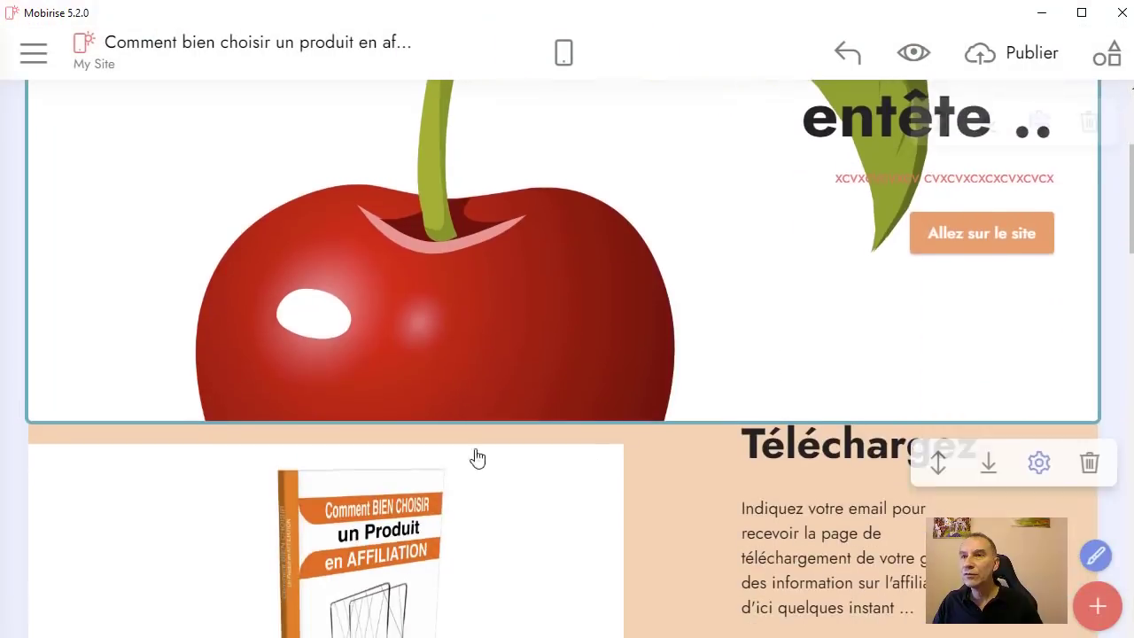
scroll(502, 398, up, 3)
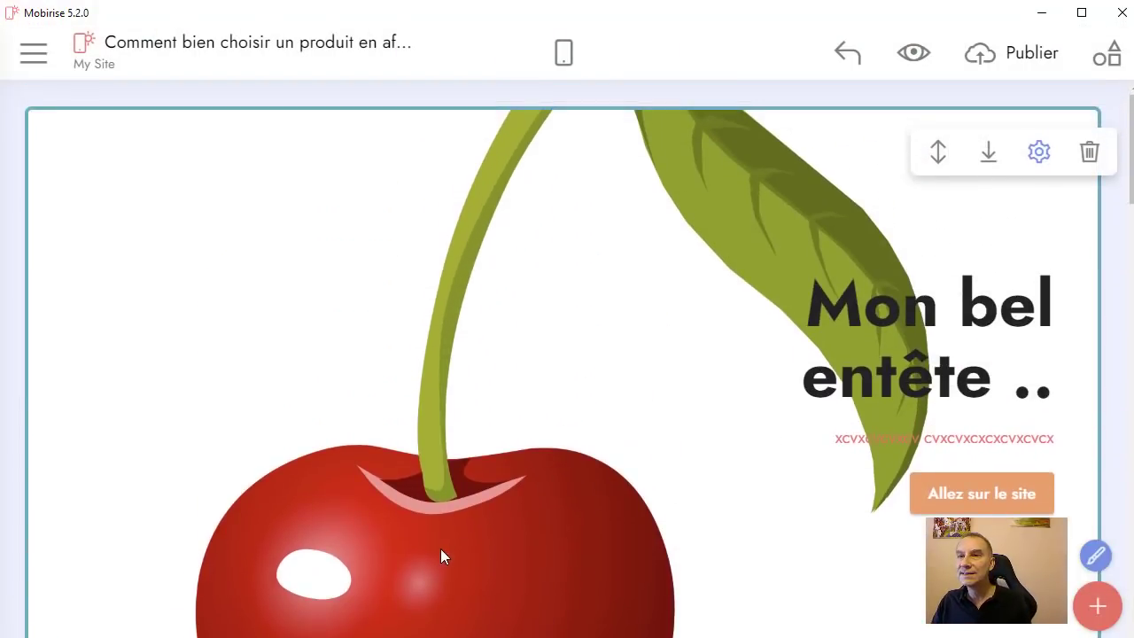
scroll(603, 487, down, 3)
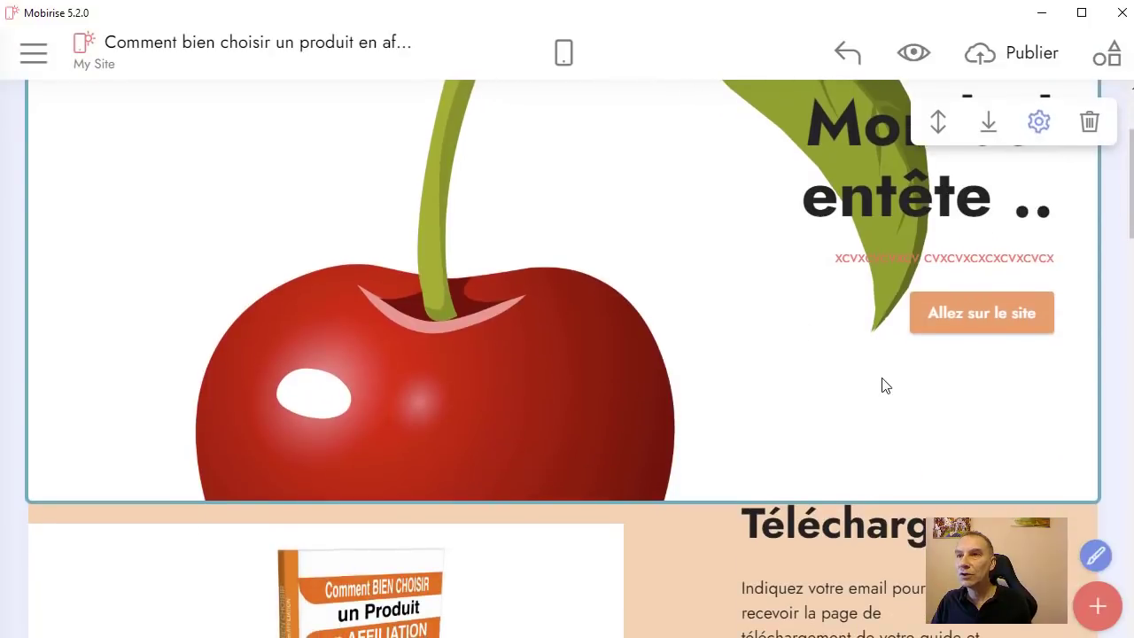
scroll(883, 399, up, 2)
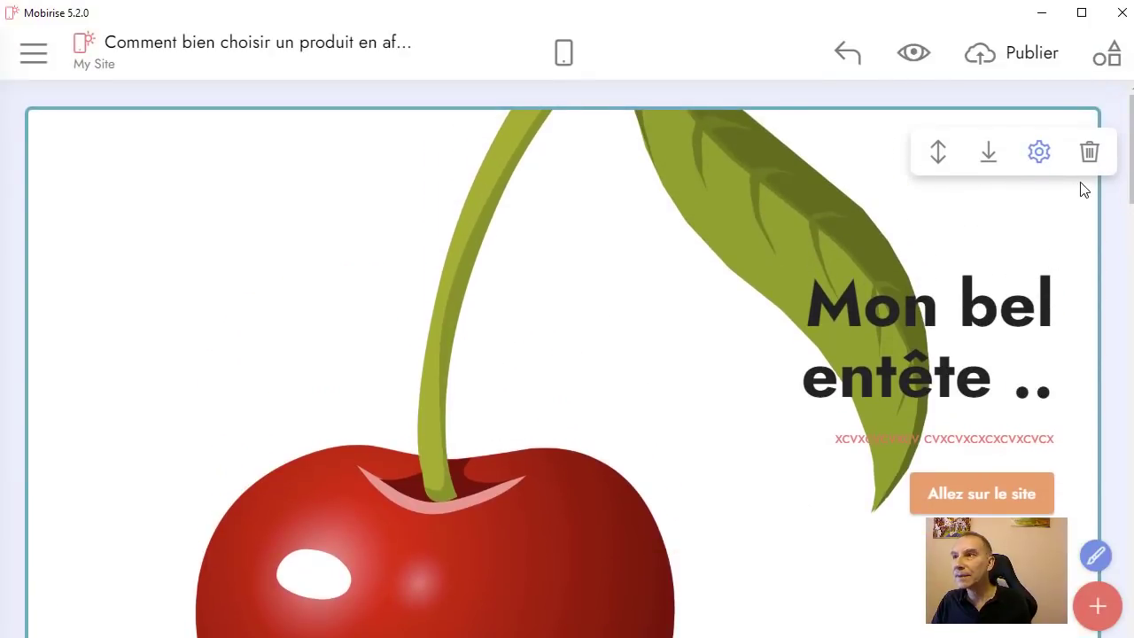
Step: Open the header block's background image selection and look through its computer, free online library and site library sources
click(1039, 152)
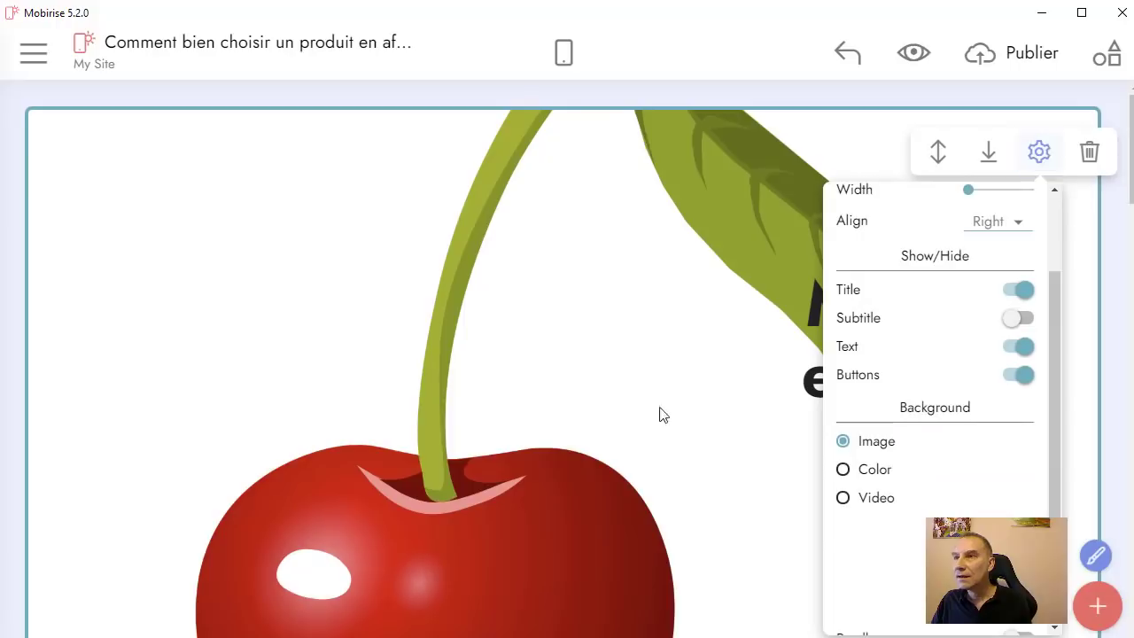
scroll(1022, 481, down, 1)
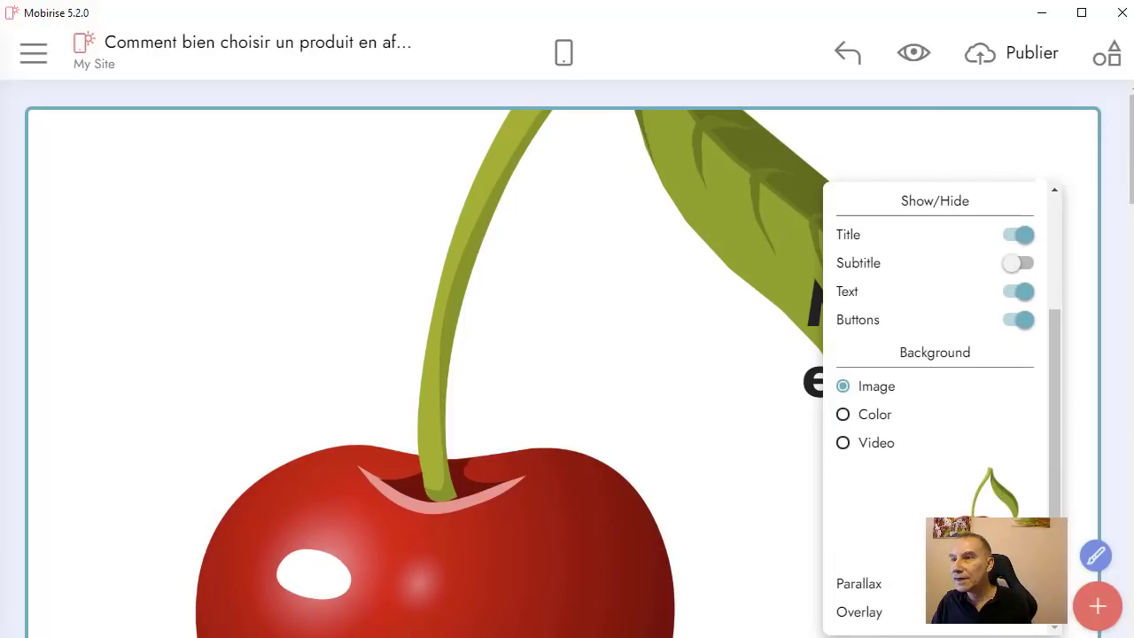
click(993, 530)
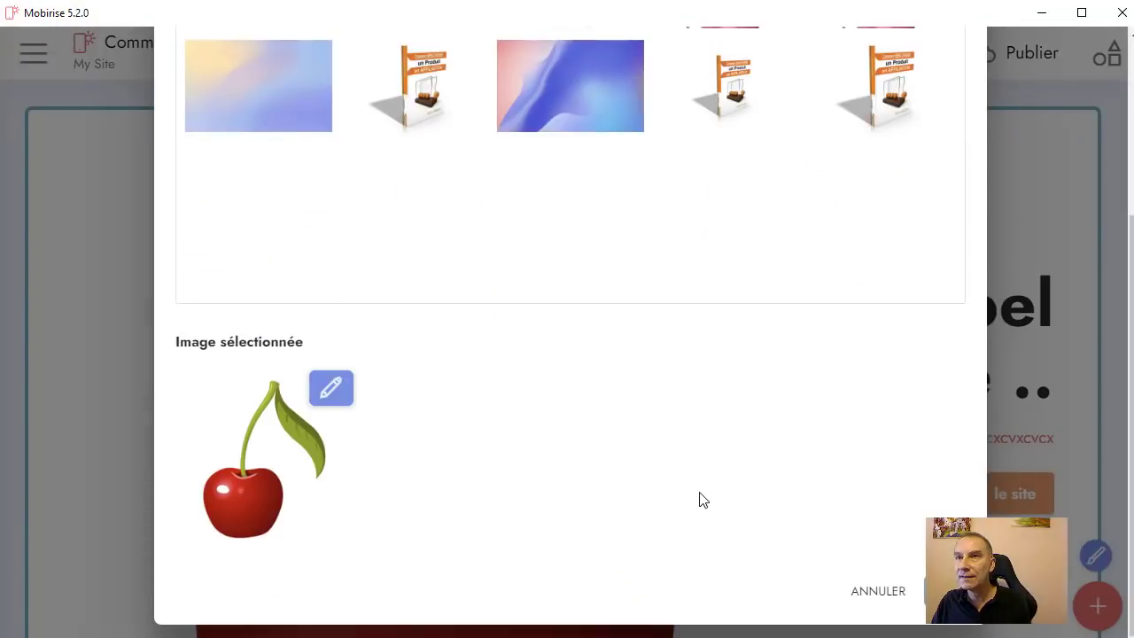
scroll(699, 493, up, 3)
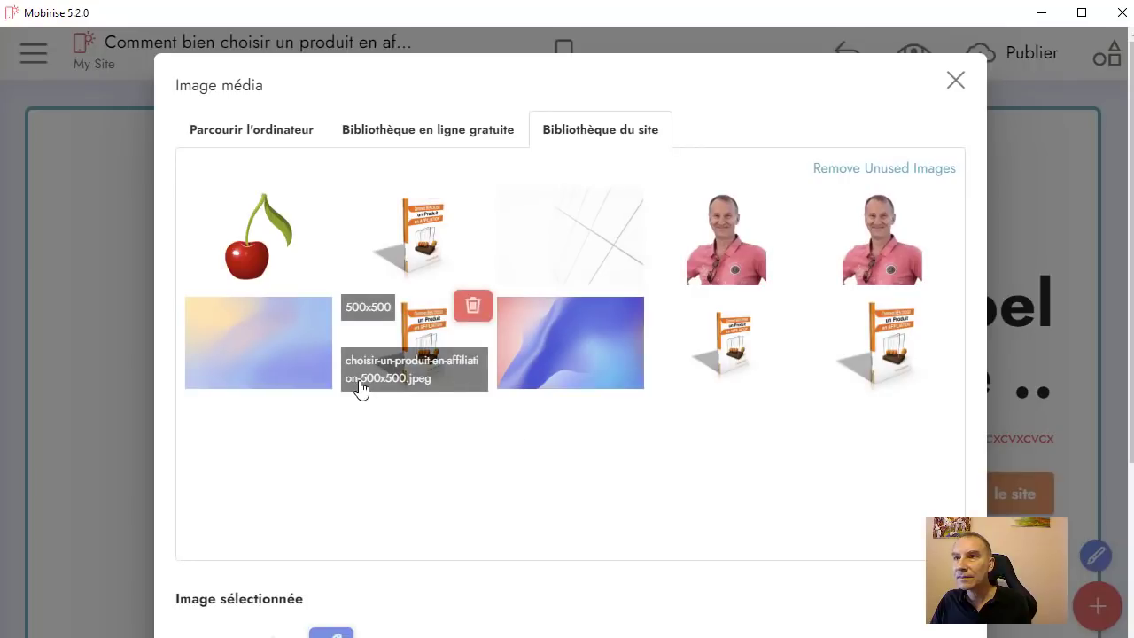
scroll(676, 478, down, 3)
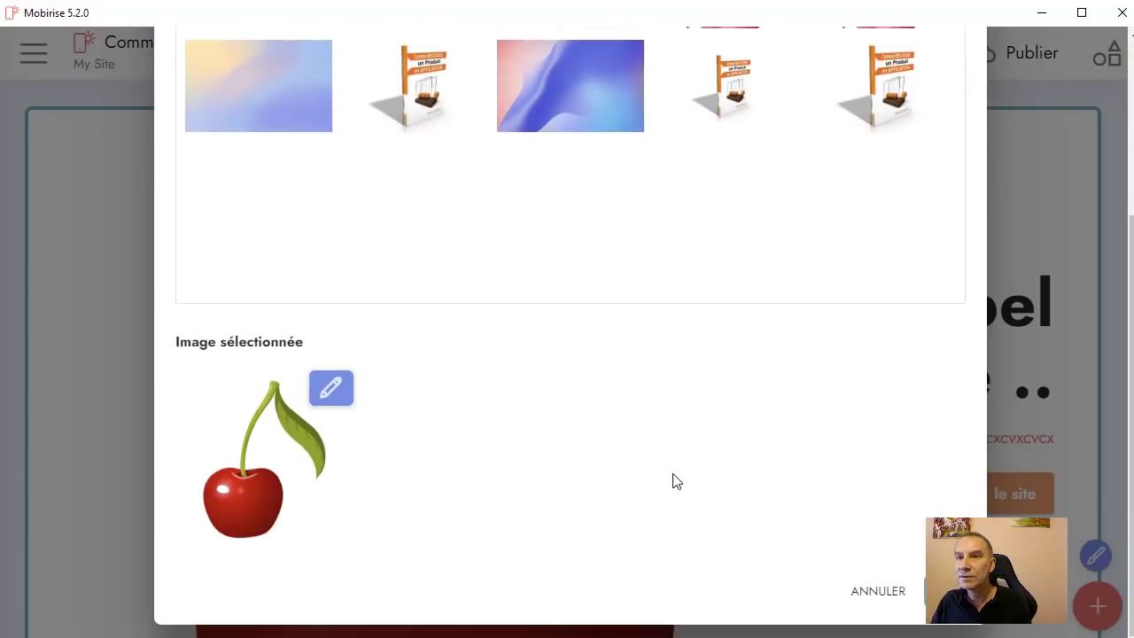
scroll(706, 478, up, 3)
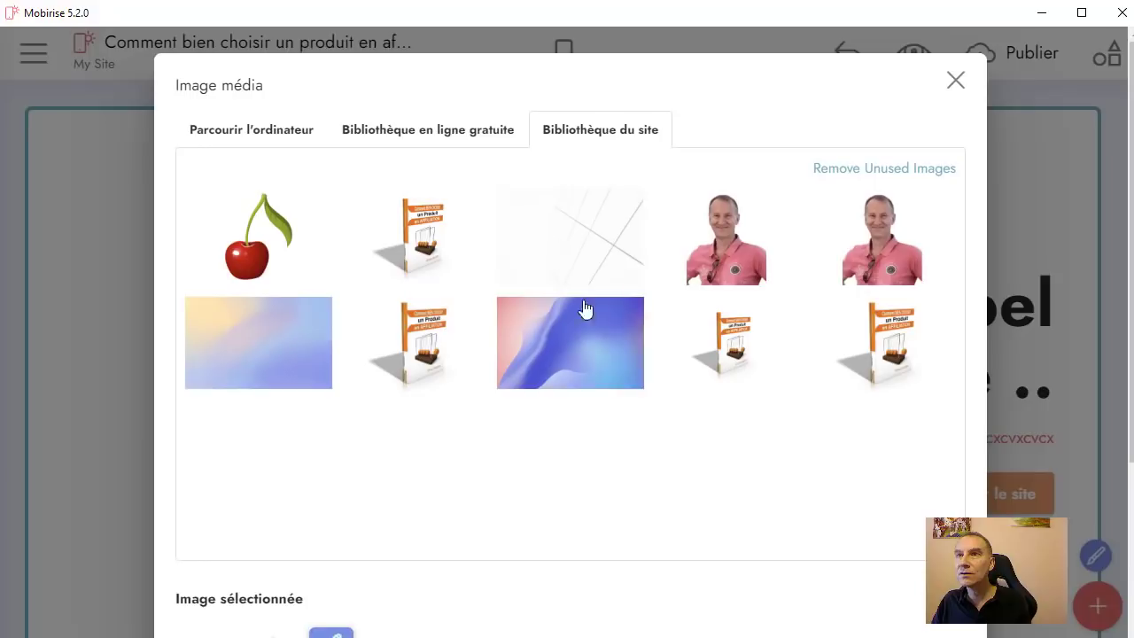
click(284, 143)
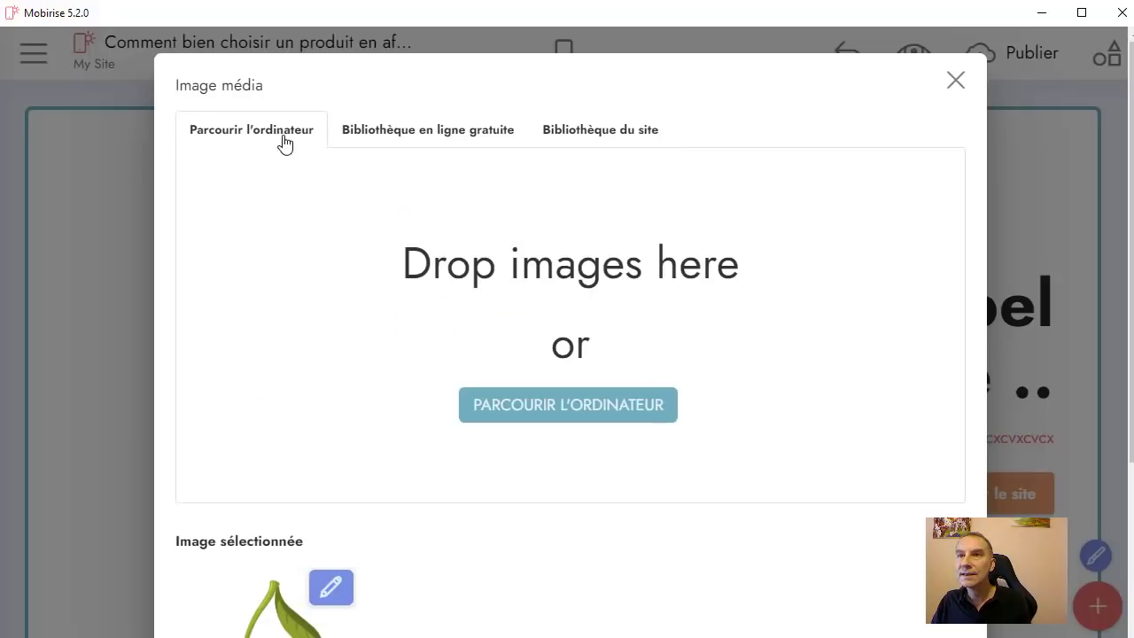
click(453, 126)
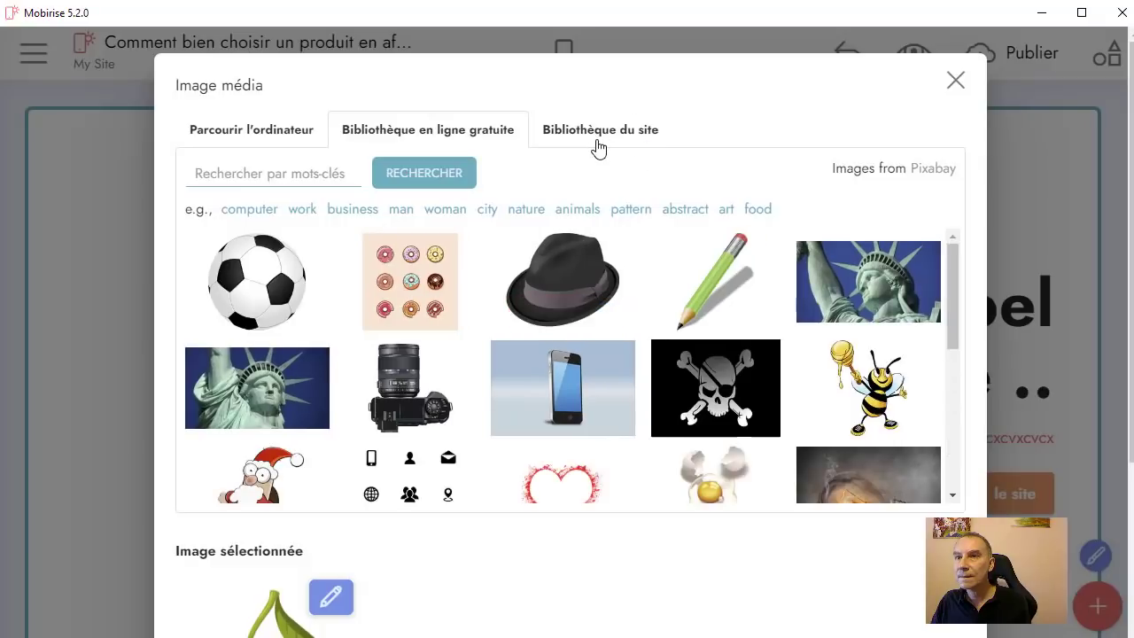
click(598, 132)
Step: Choose background5.jpg from the site library and apply it as the header block's background
scroll(815, 514, down, 3)
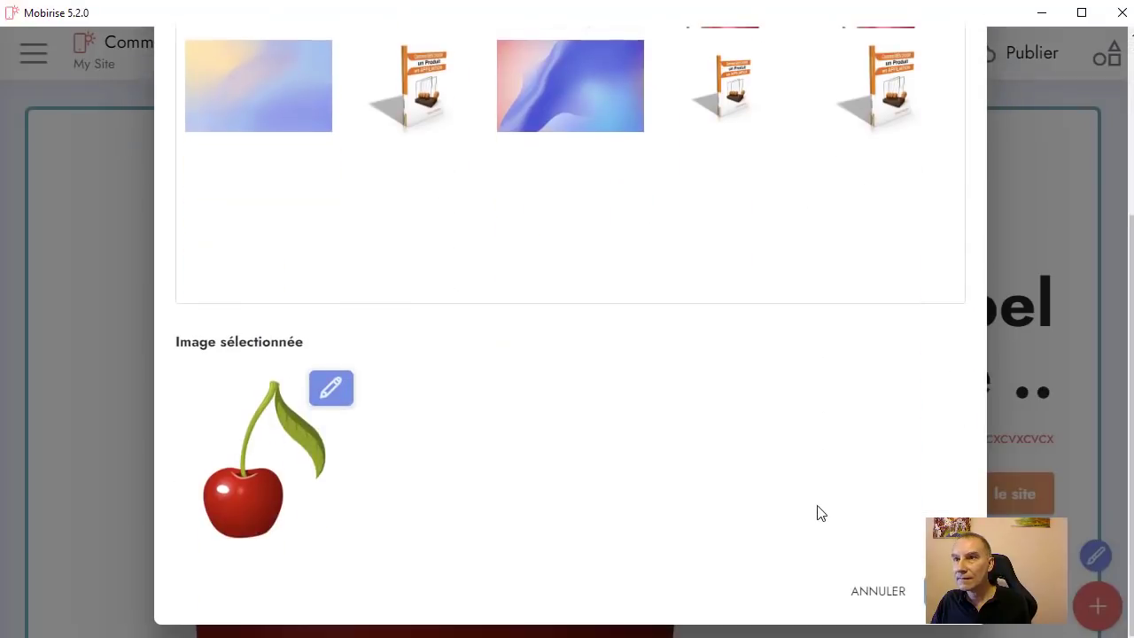
scroll(777, 491, up, 2)
scroll(777, 491, up, 1)
click(220, 272)
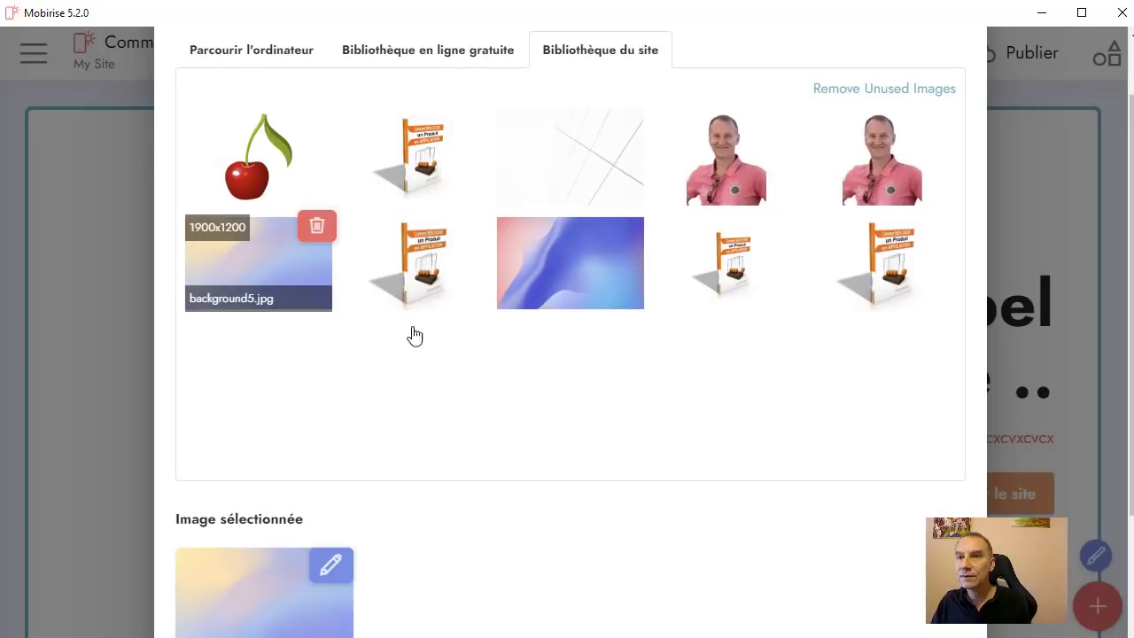
scroll(562, 473, down, 3)
click(946, 525)
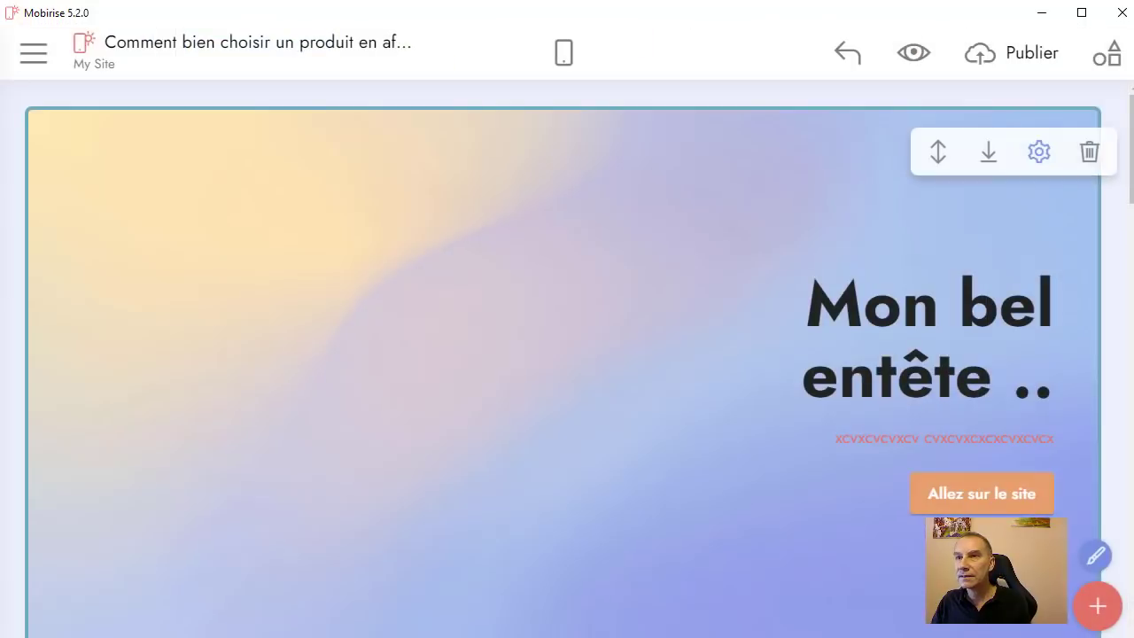
Step: Examine the header block with its gradient background and the transition to the download section beneath it
scroll(434, 408, down, 2)
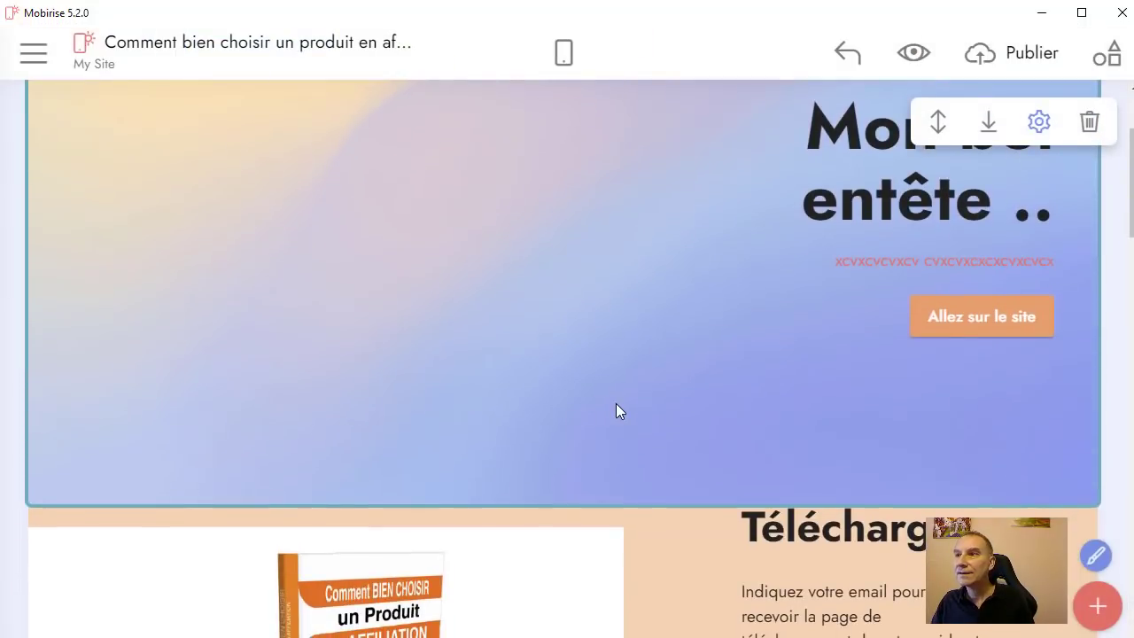
scroll(469, 428, up, 2)
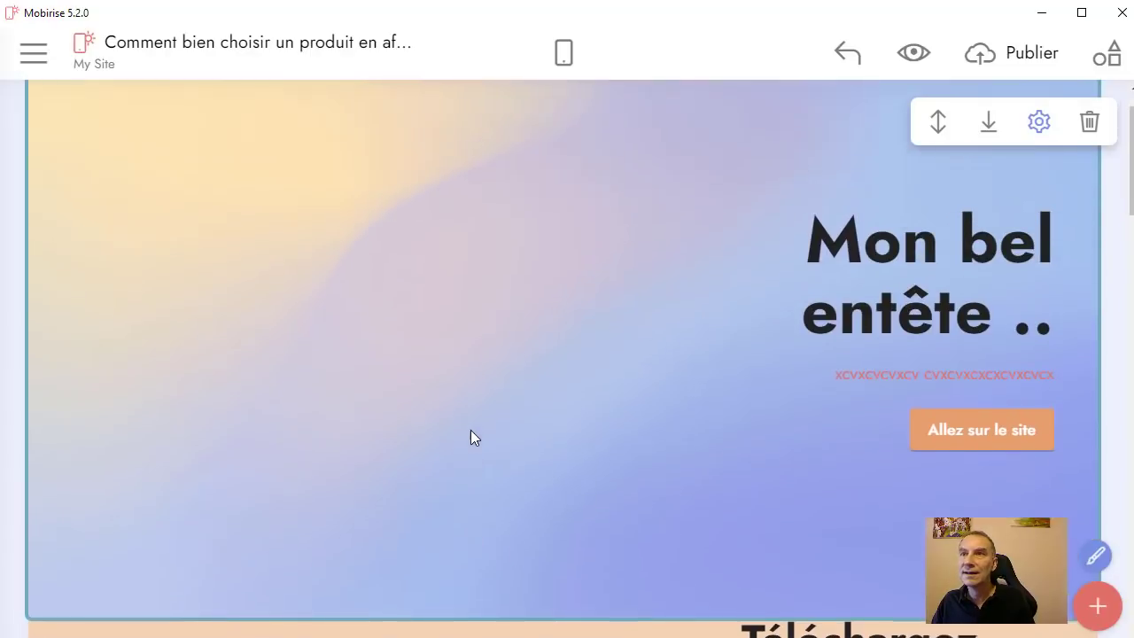
scroll(470, 430, down, 2)
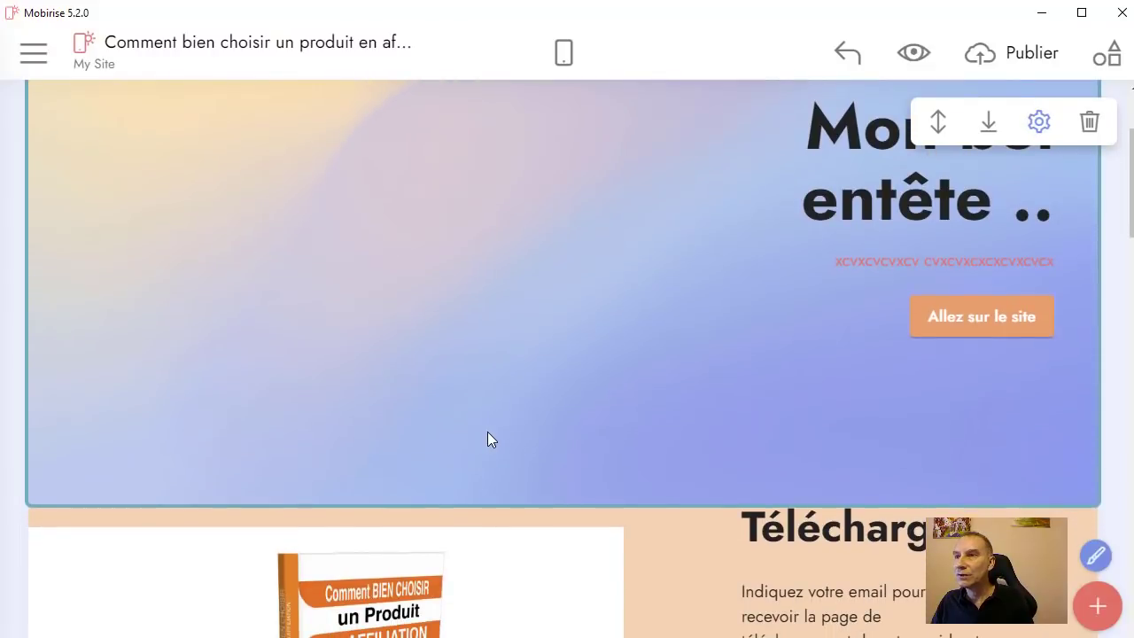
scroll(487, 438, up, 1)
scroll(485, 297, up, 1)
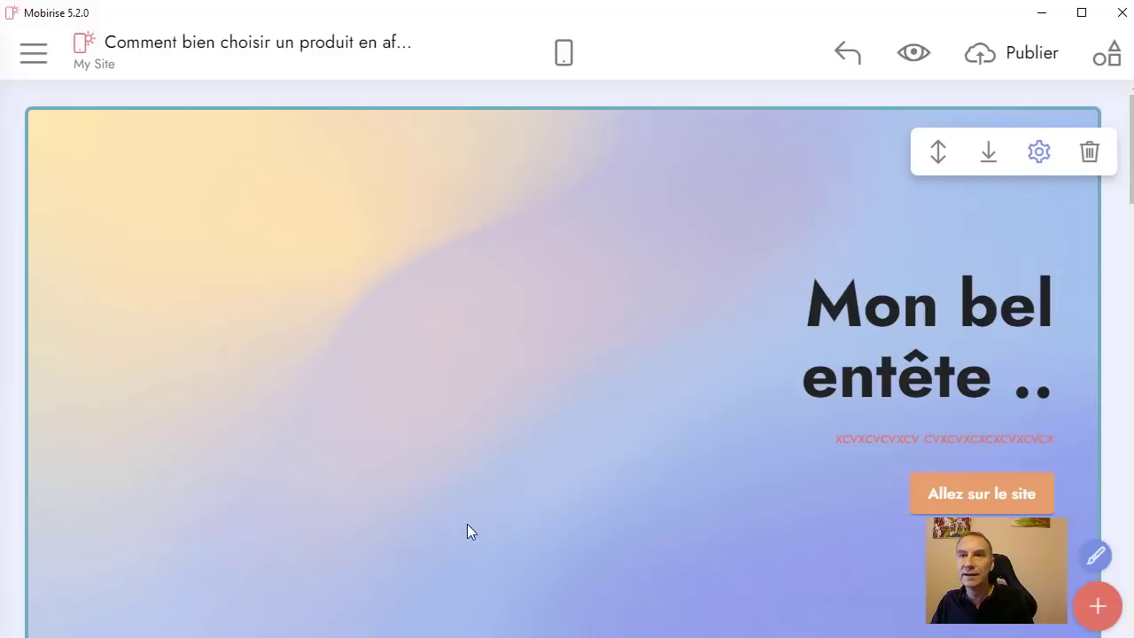
scroll(469, 496, down, 1)
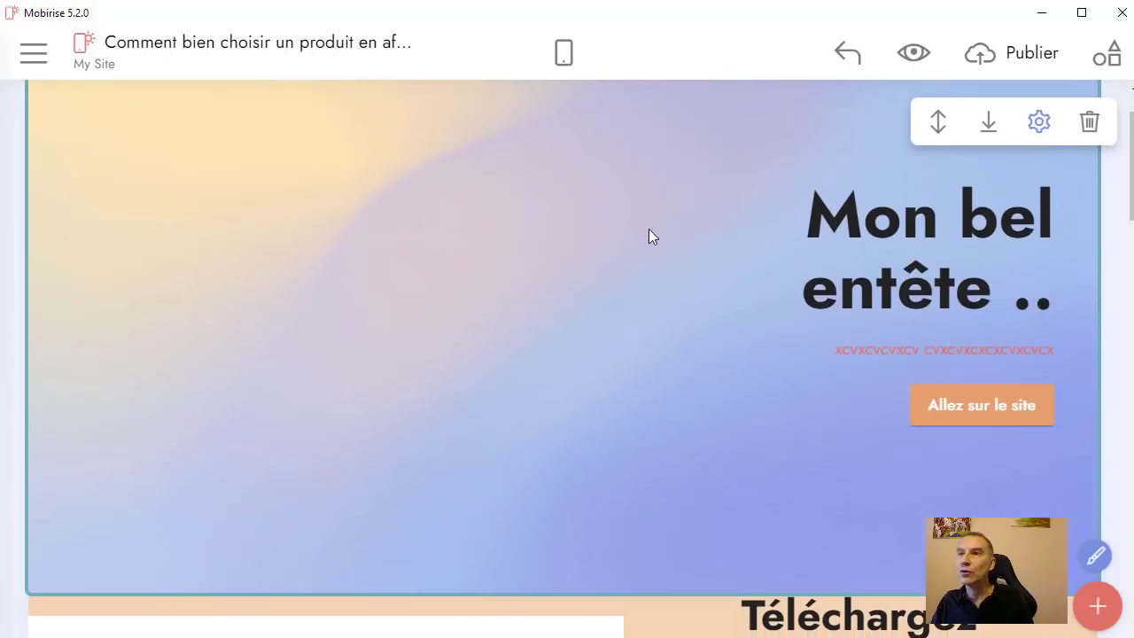
scroll(542, 387, down, 2)
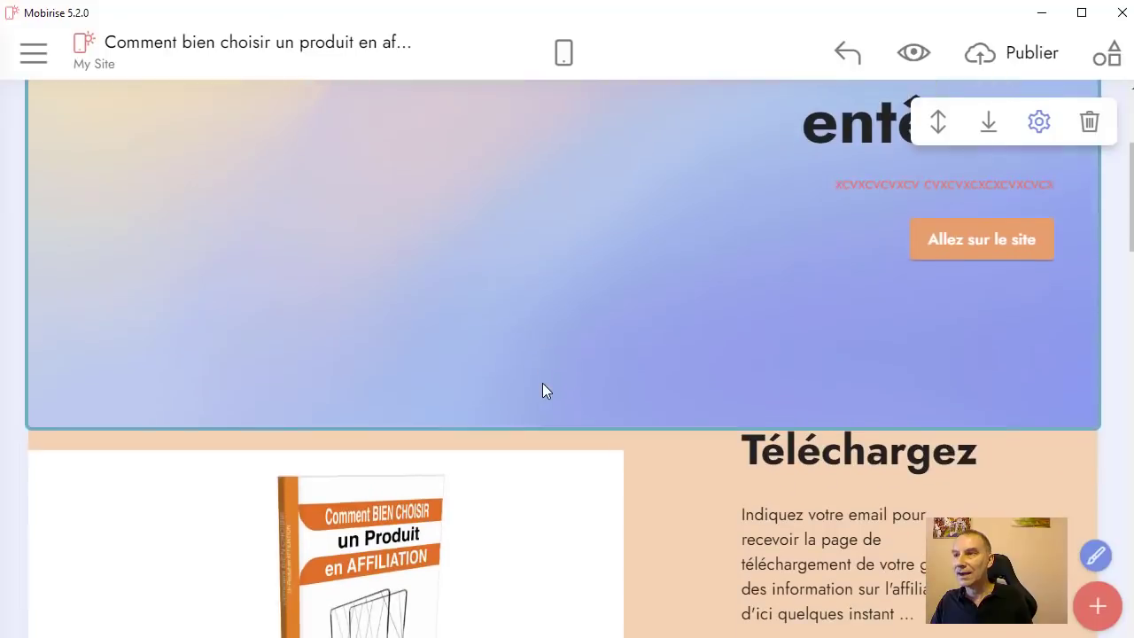
Step: Remove the "Mon bel entête .." header block from the page and check the remaining content
scroll(582, 375, up, 3)
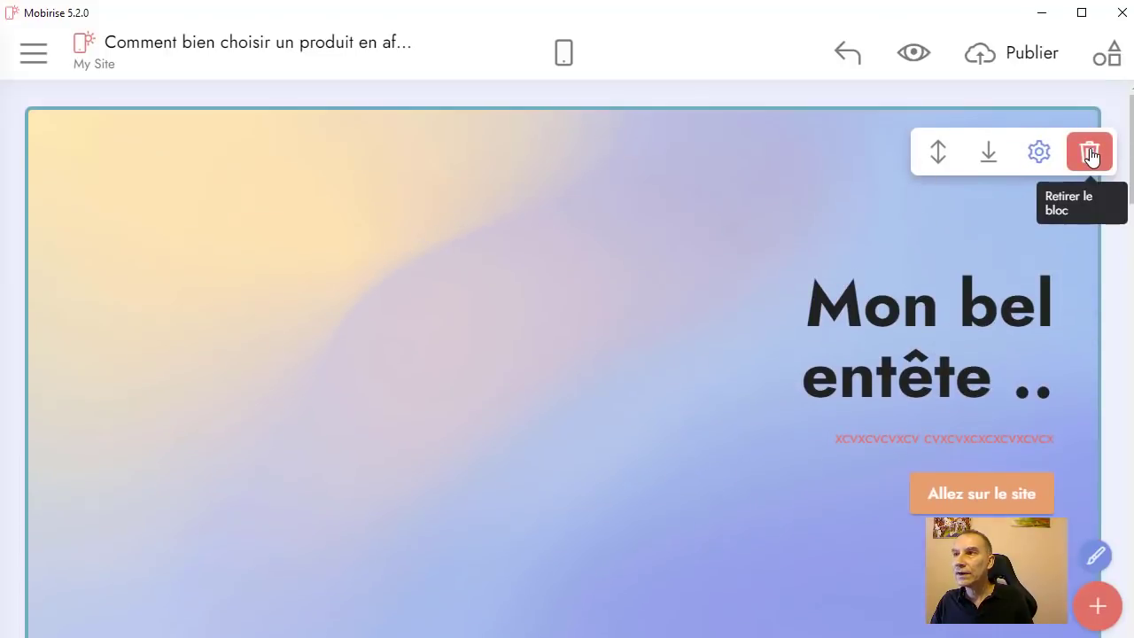
click(1090, 155)
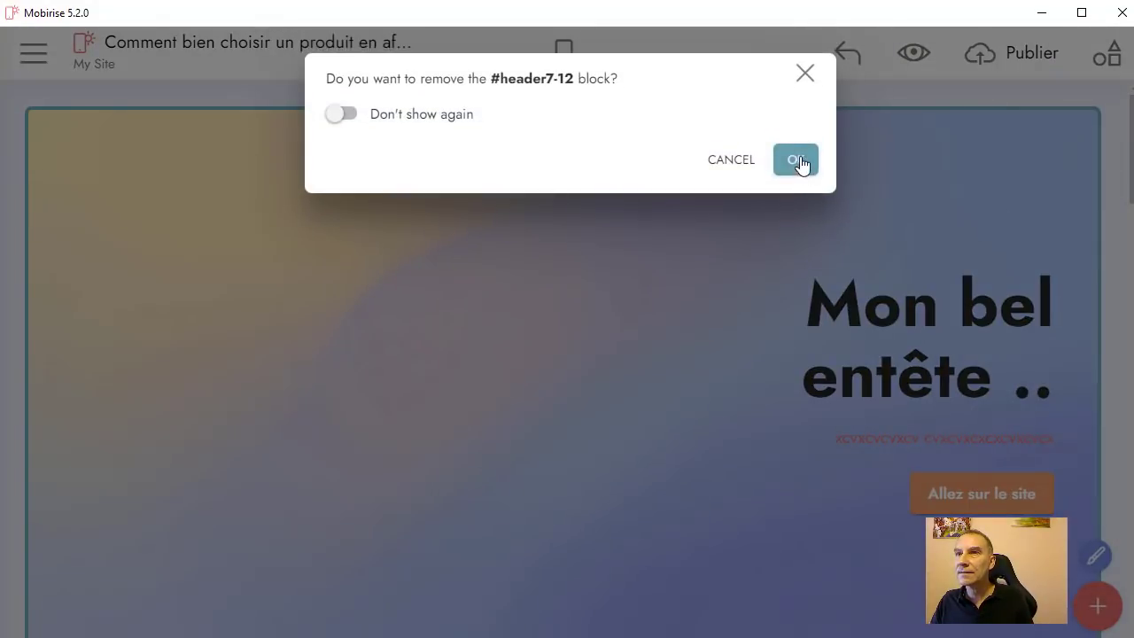
click(795, 161)
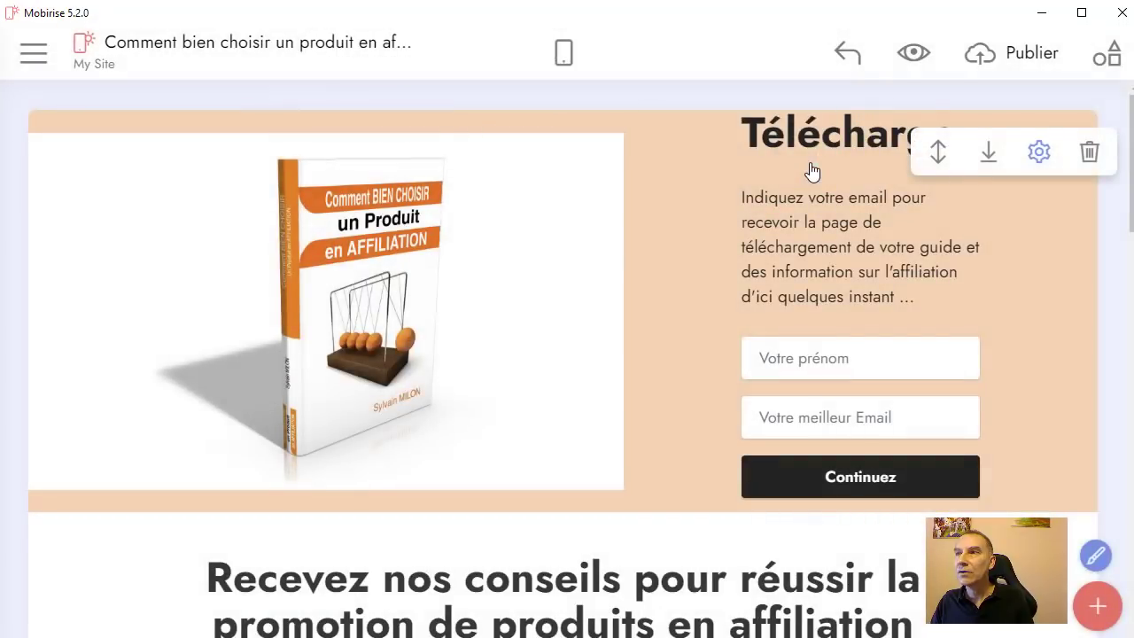
scroll(785, 271, down, 7)
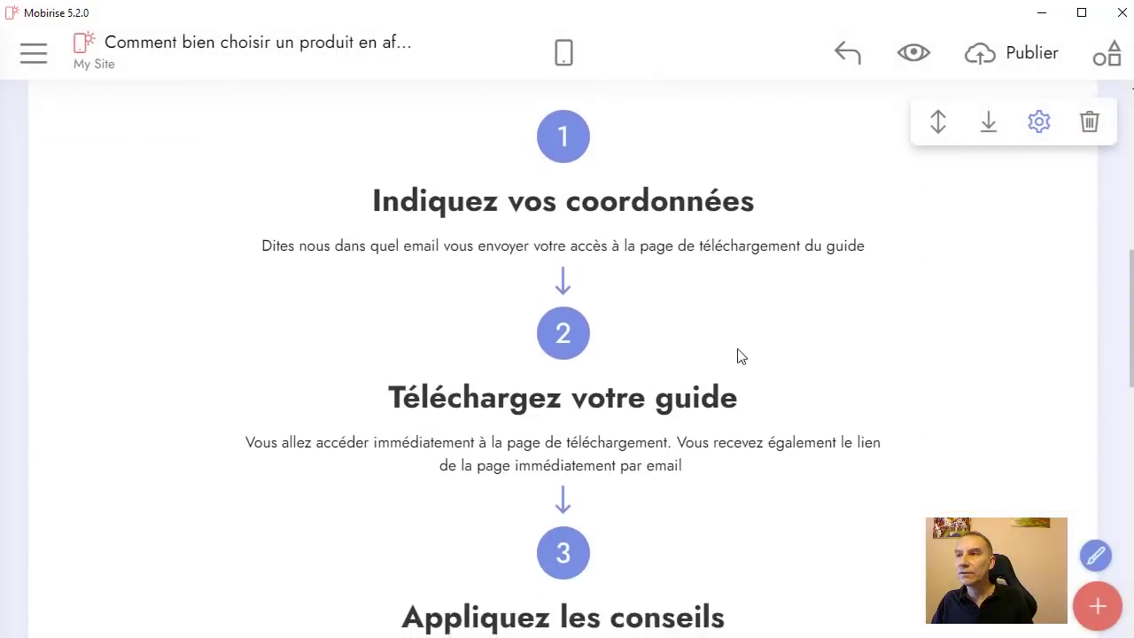
scroll(739, 355, up, 7)
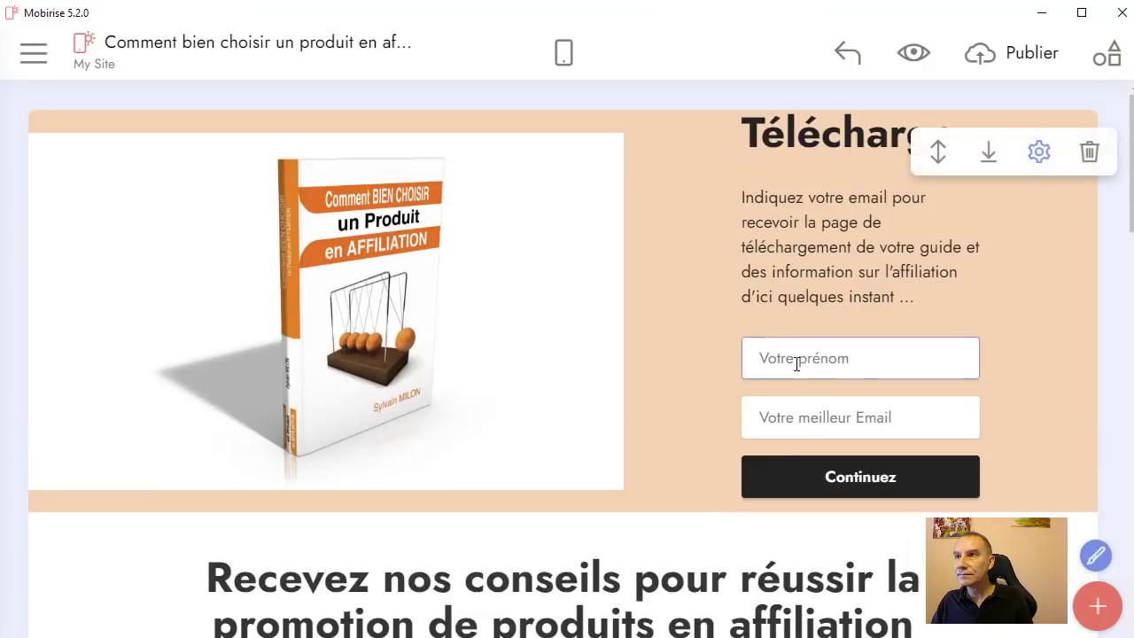
Step: Browse the Headers and Features blocks, and insert the "Our Products" block right after the numbered steps section
click(1097, 606)
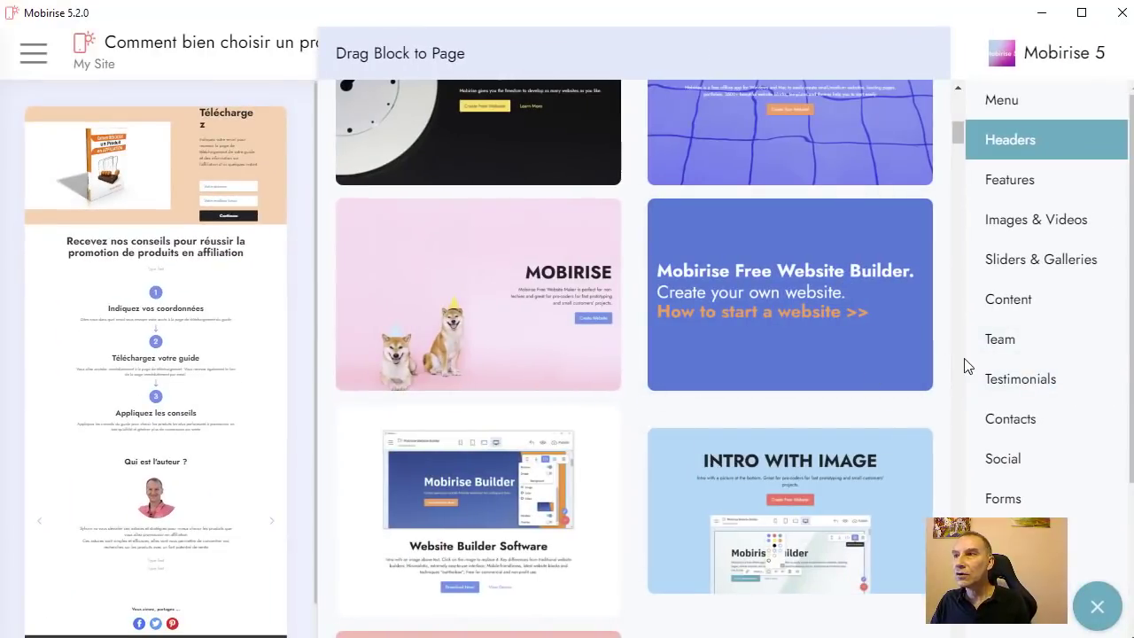
scroll(953, 428, down, 2)
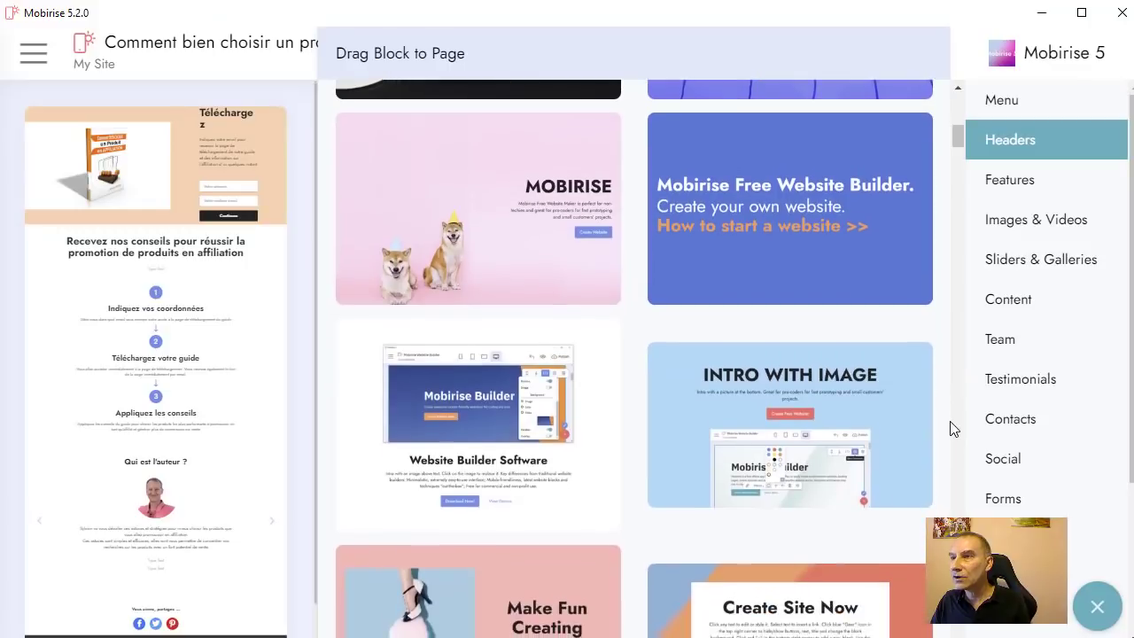
scroll(658, 411, down, 10)
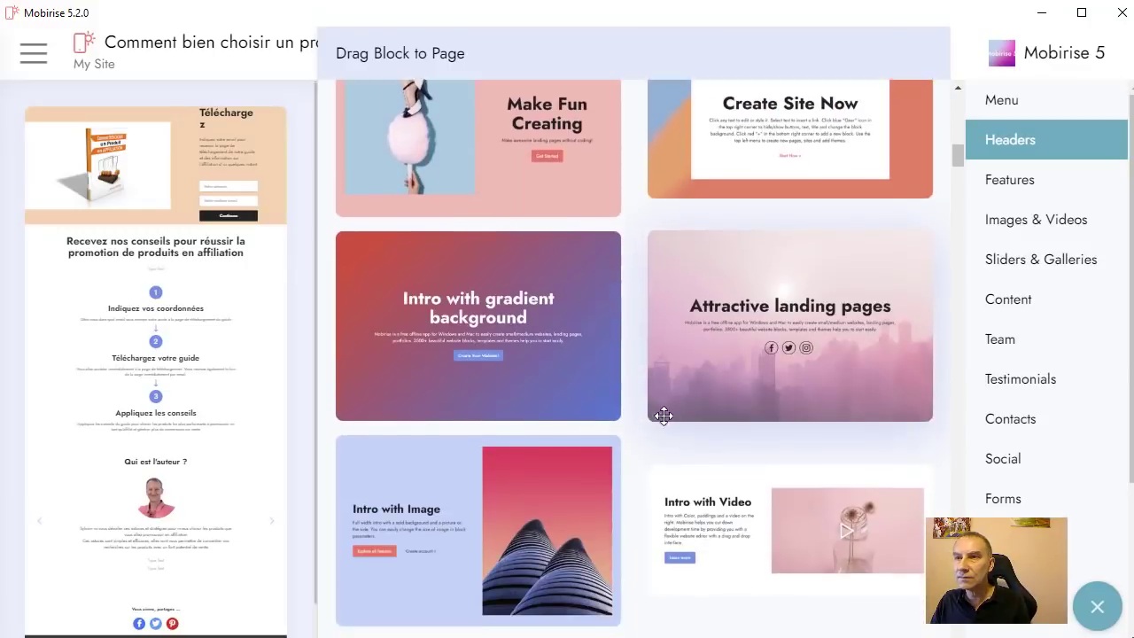
scroll(725, 434, up, 8)
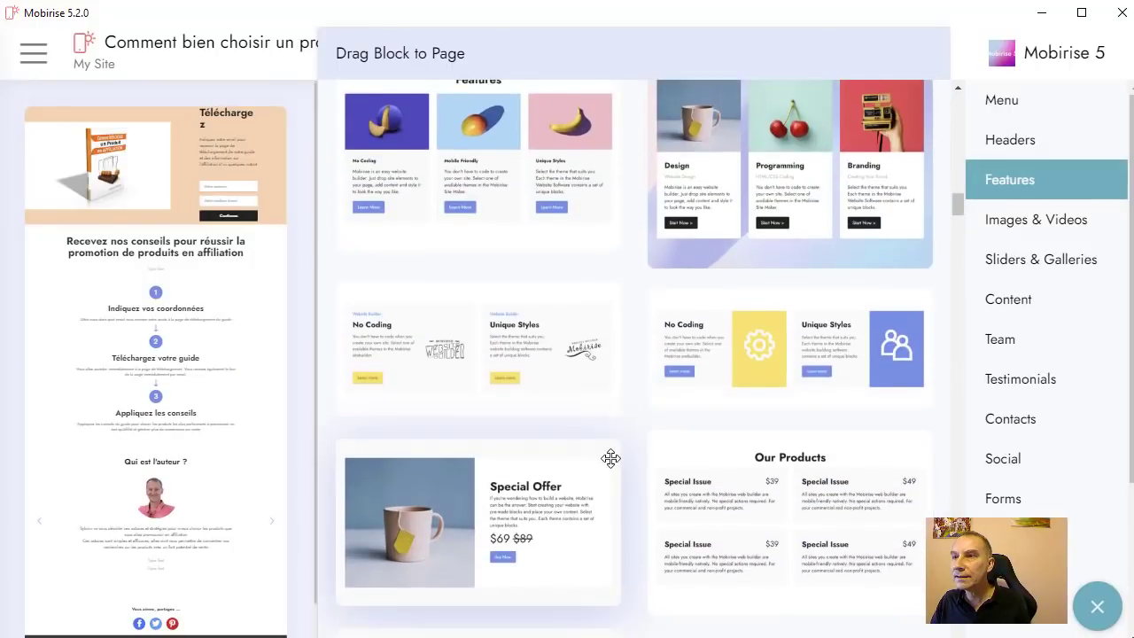
scroll(612, 458, down, 1)
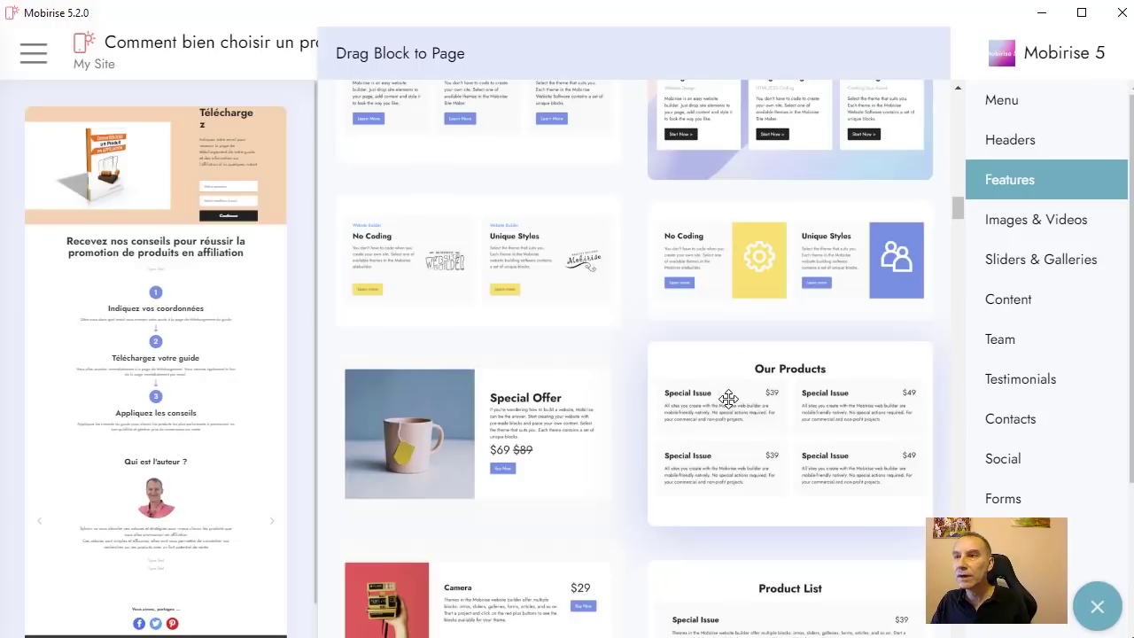
mouse_move(728, 399)
mouse_down()
mouse_move(329, 387)
mouse_move(207, 359)
mouse_move(155, 306)
mouse_move(228, 470)
mouse_move(317, 479)
mouse_move(181, 461)
mouse_up()
click(233, 451)
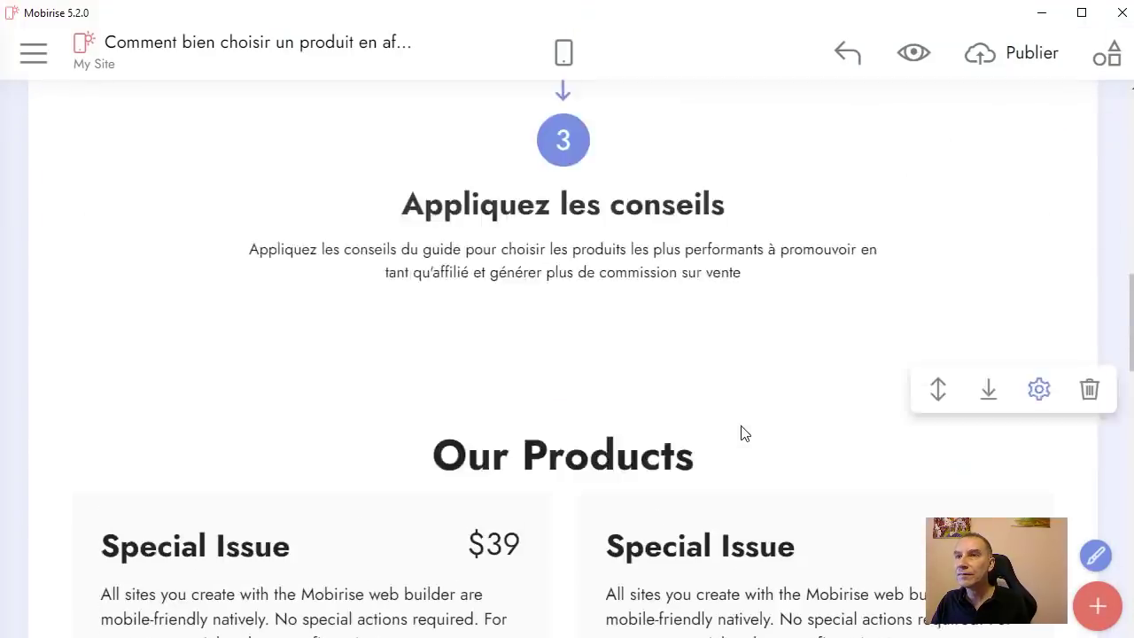
Step: Review the page from the download section down to the "Our Products" block
scroll(745, 434, up, 11)
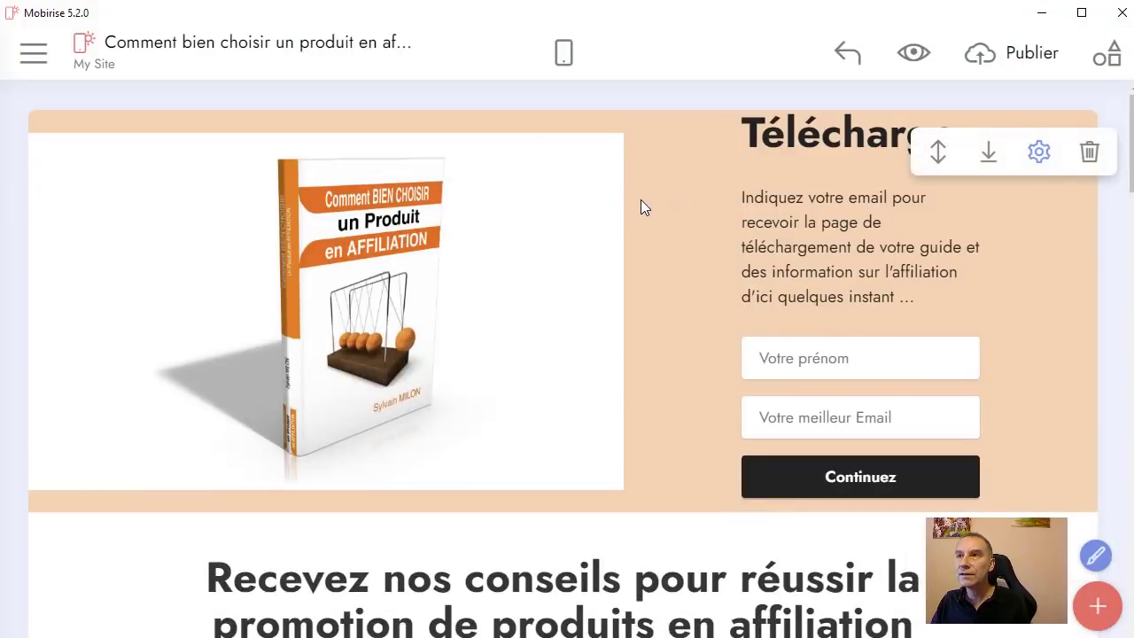
scroll(681, 300, down, 2)
scroll(673, 369, down, 8)
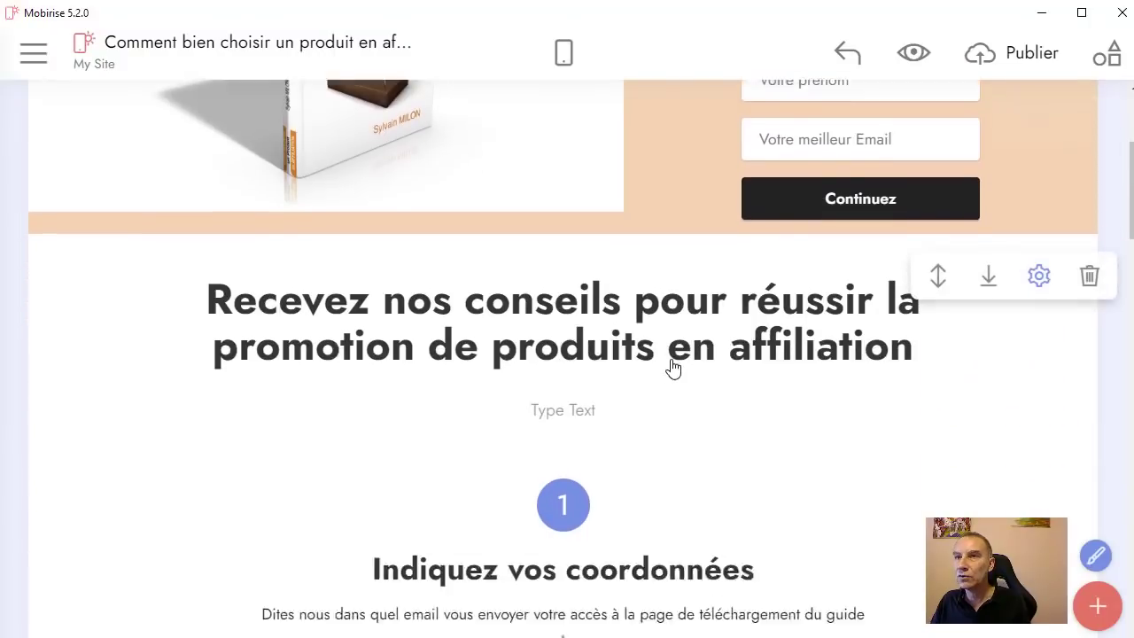
scroll(716, 255, down, 8)
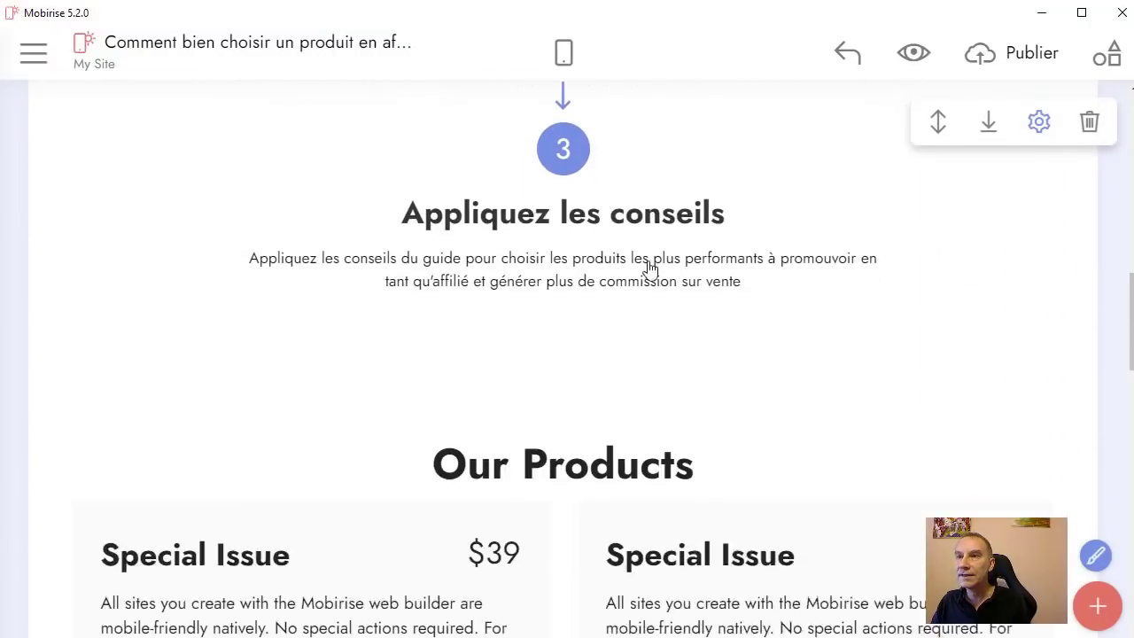
Step: Examine the "Our Products" block's cards, and select the first card's description and the $39 and $49 prices to check their text options
scroll(232, 410, down, 2)
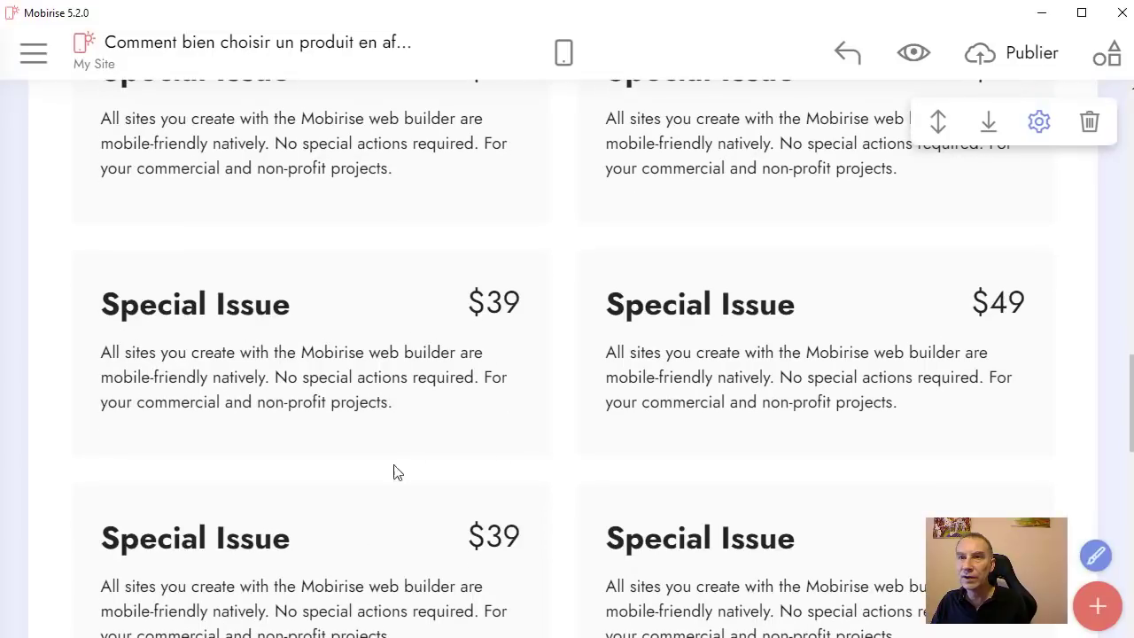
scroll(754, 488, up, 4)
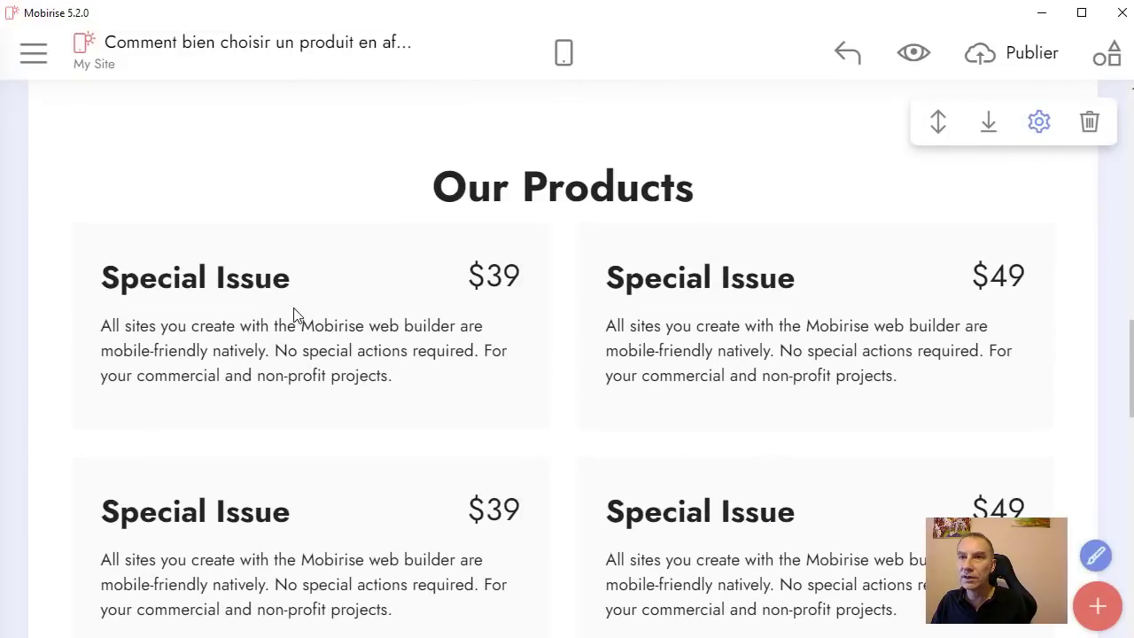
scroll(805, 398, down, 3)
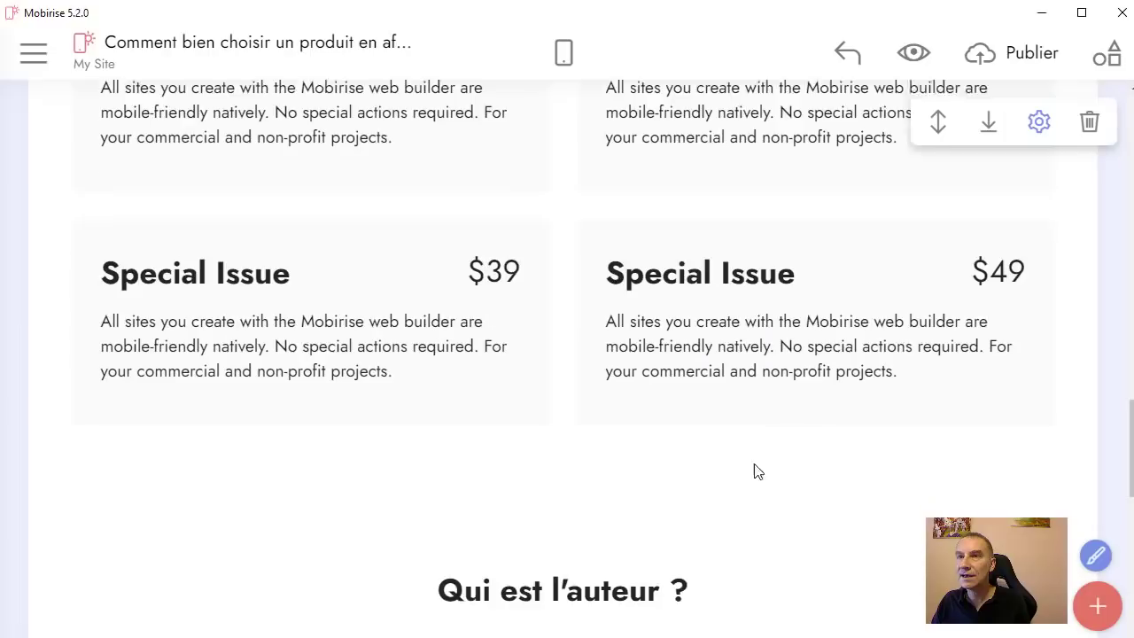
scroll(754, 470, up, 2)
scroll(714, 479, down, 1)
scroll(254, 284, up, 1)
click(248, 262)
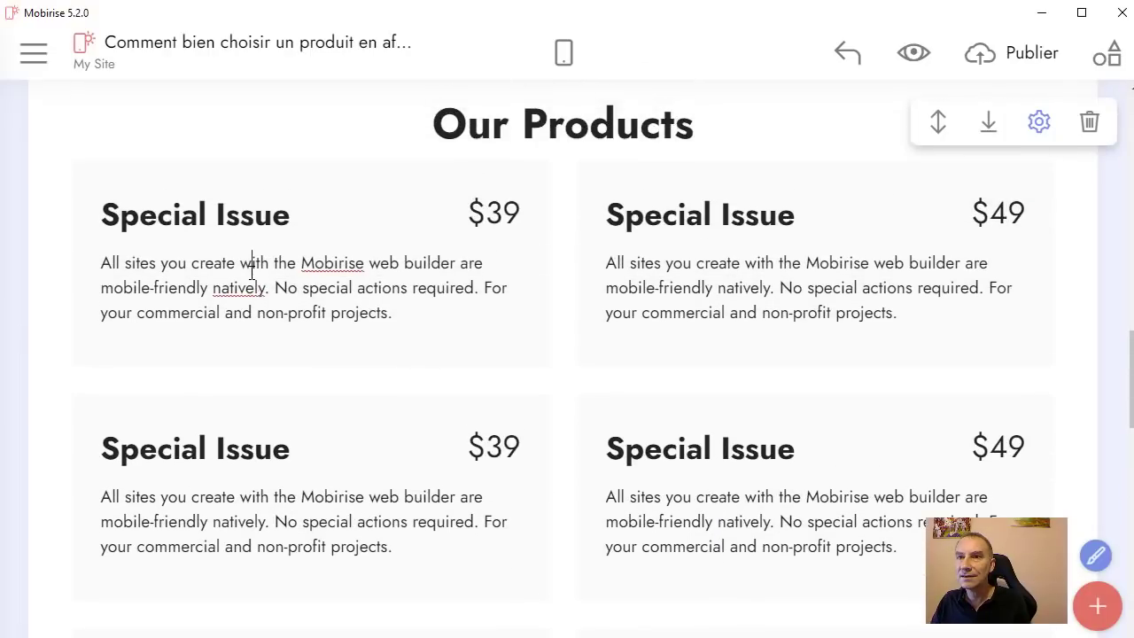
click(504, 212)
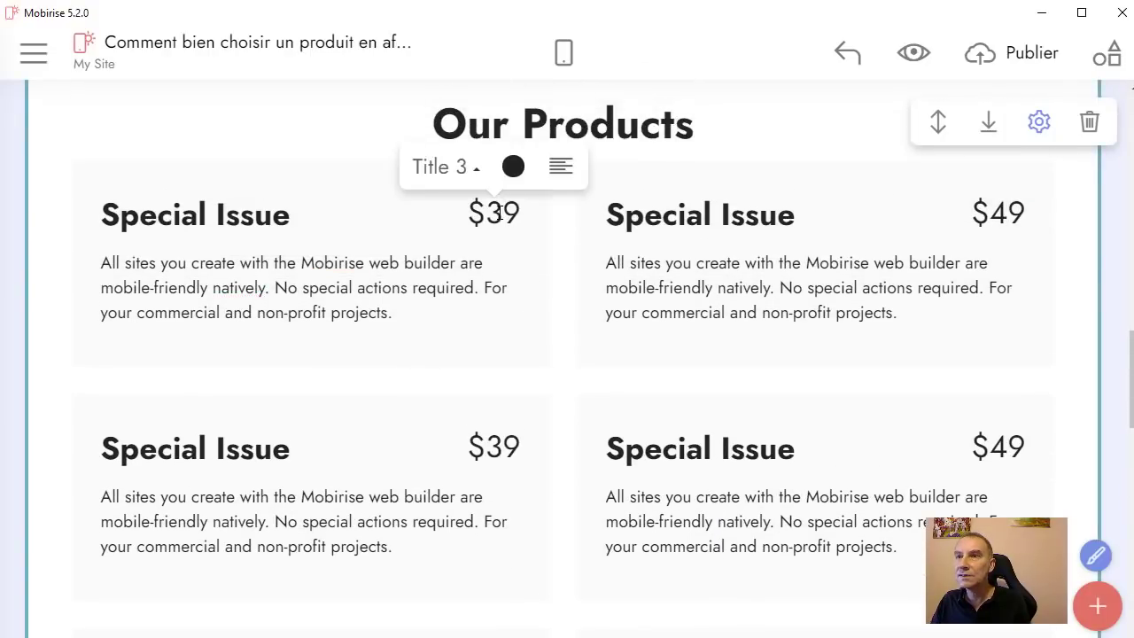
click(992, 214)
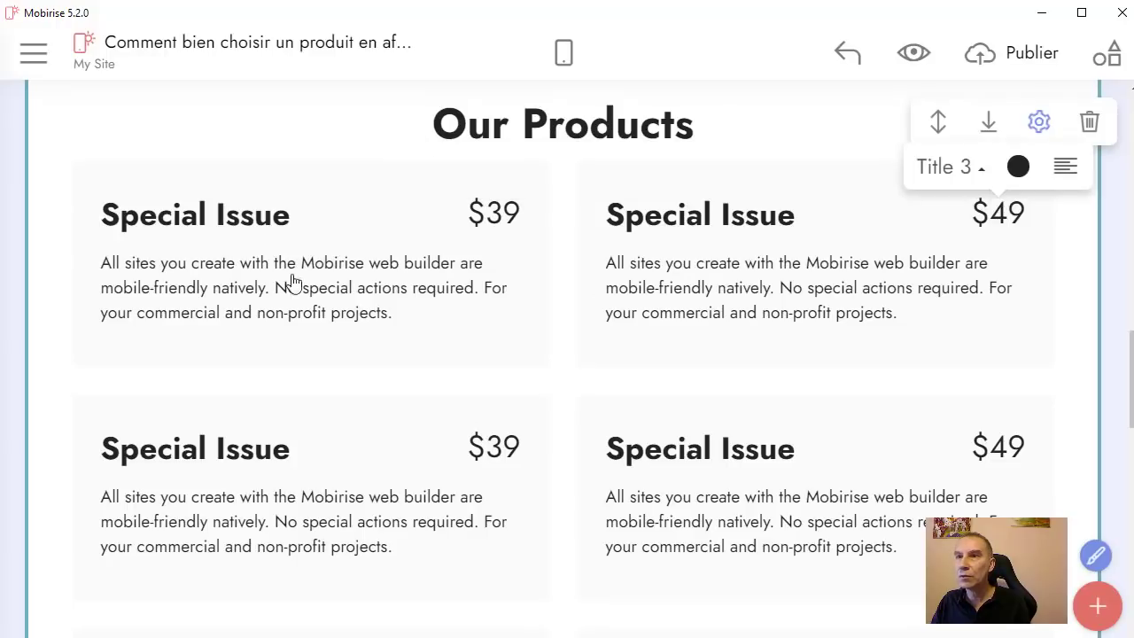
scroll(342, 311, down, 4)
scroll(487, 363, up, 5)
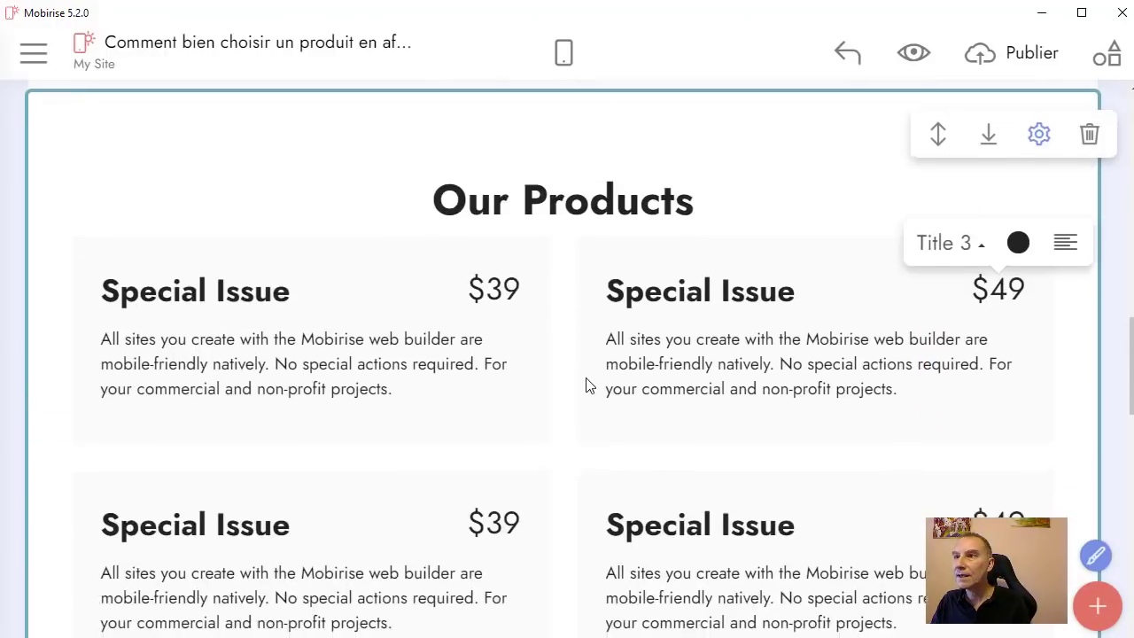
scroll(587, 385, up, 1)
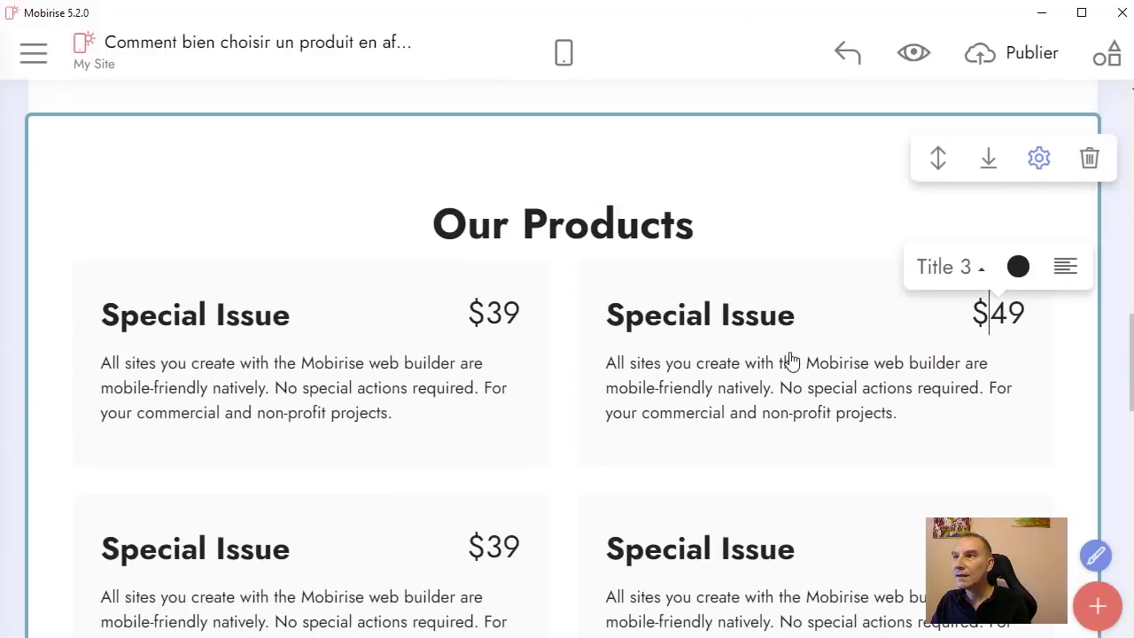
Step: Replace the "Our Products" block with the two-card "No Coding" / "Unique Styles" icon block, placed above the "Qui est l'auteur ?" section
click(1090, 160)
click(795, 158)
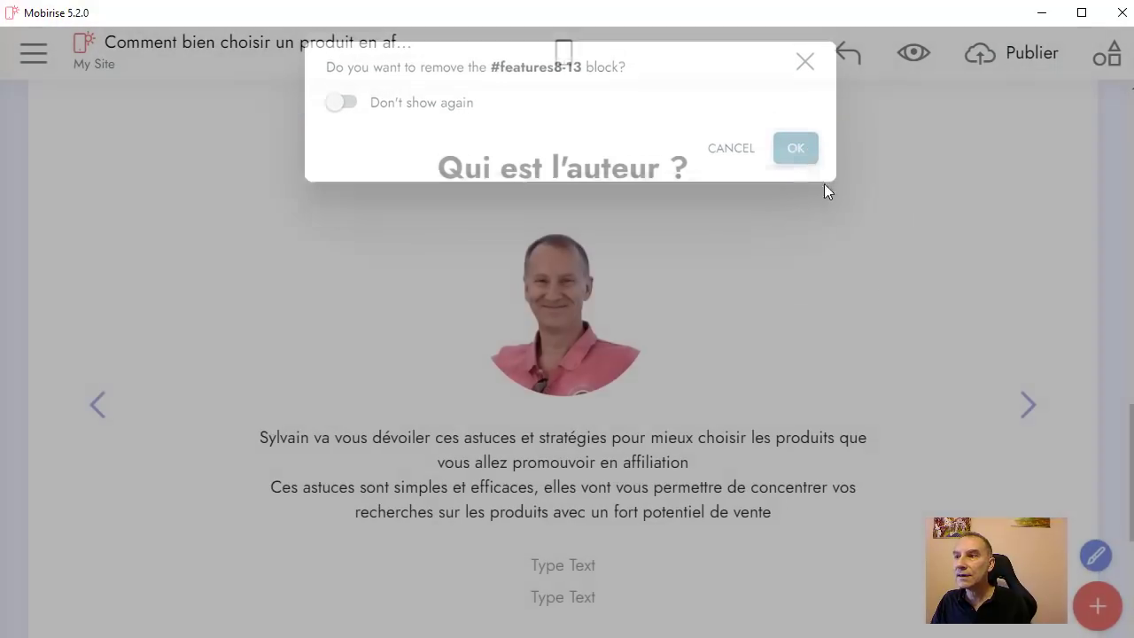
click(1099, 609)
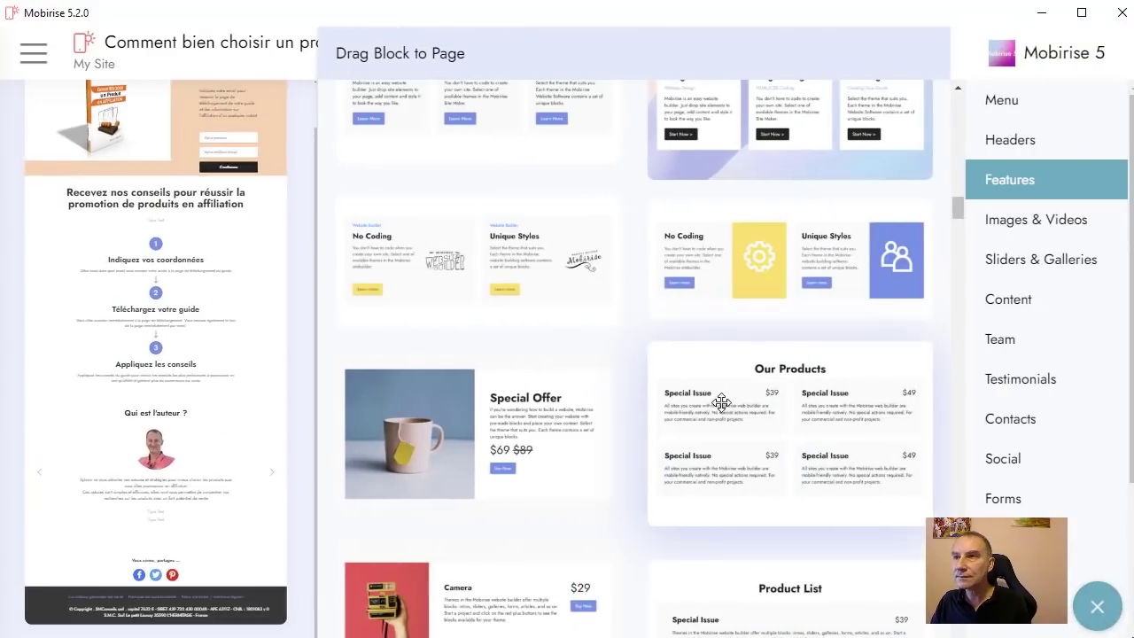
drag(749, 253, 154, 401)
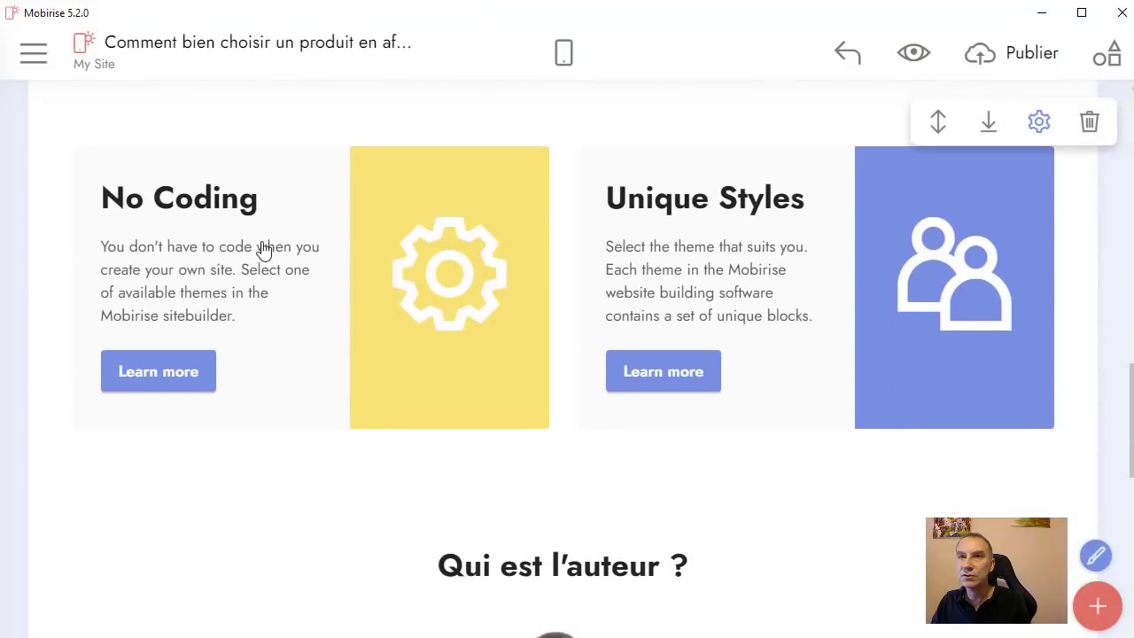
Step: Change the "No Coding" card's icon to the palette and the "Unique Styles" card's icon to the Android robot
click(466, 303)
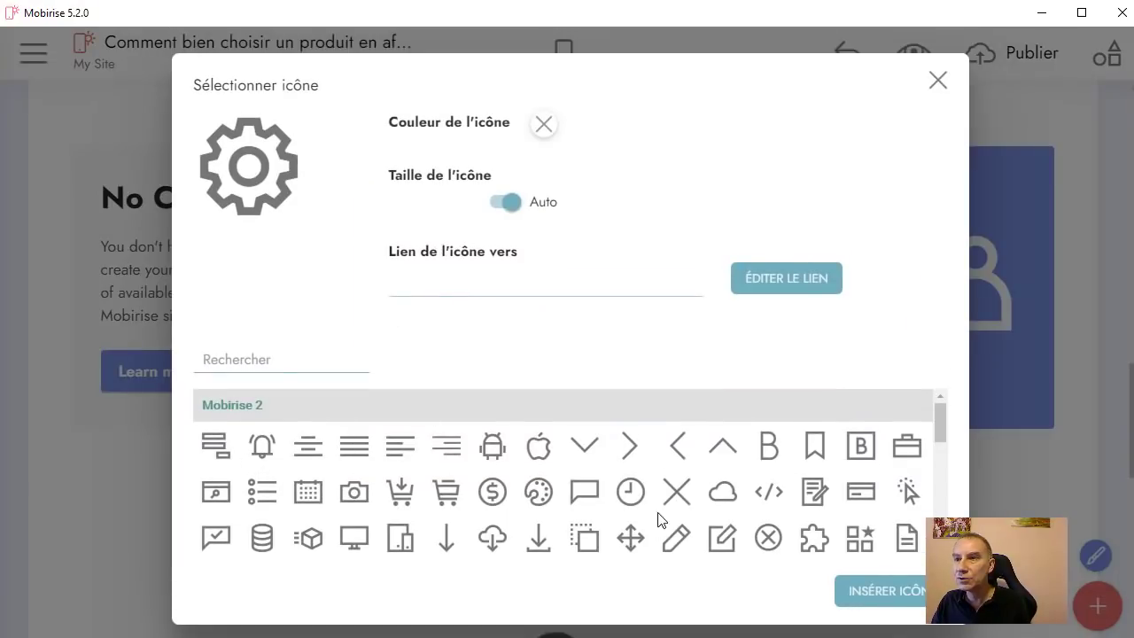
click(552, 502)
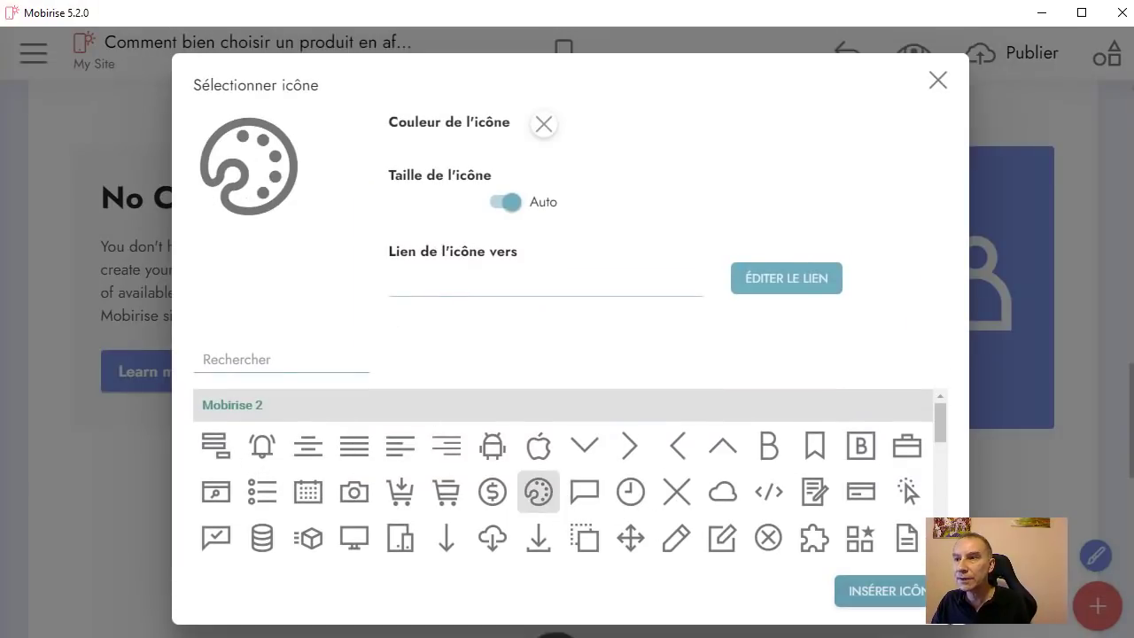
click(912, 592)
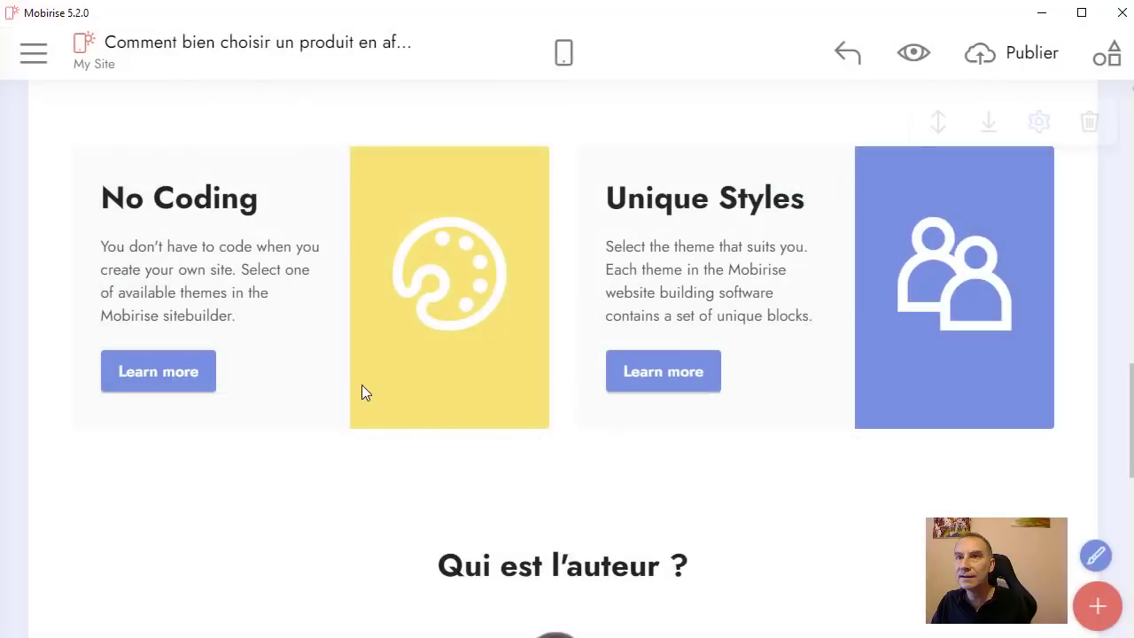
click(977, 314)
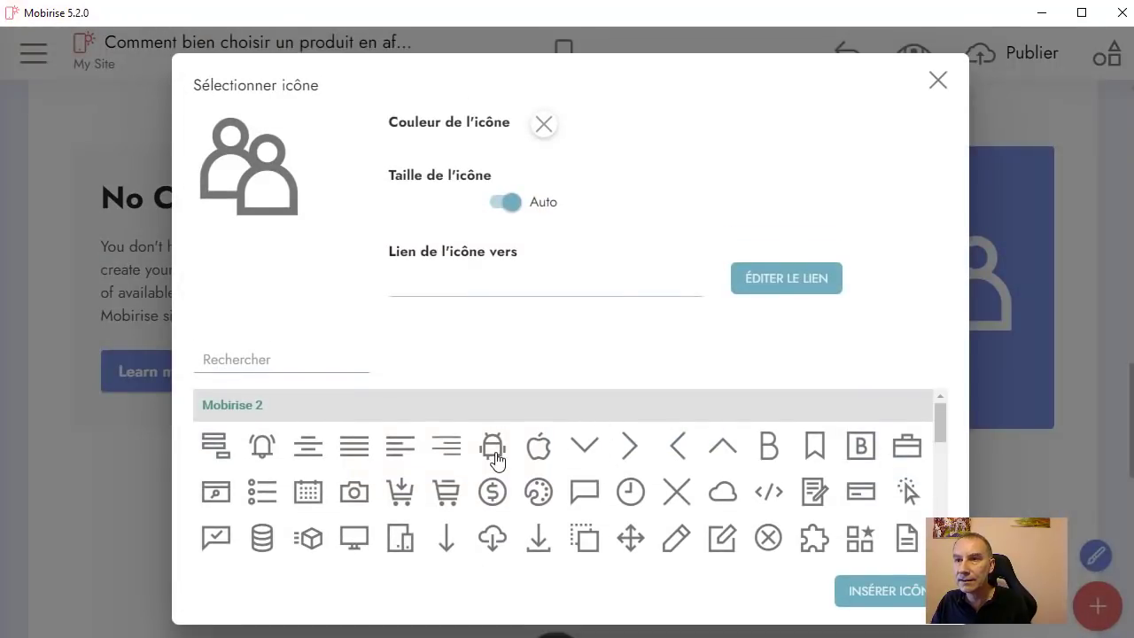
click(493, 447)
click(878, 592)
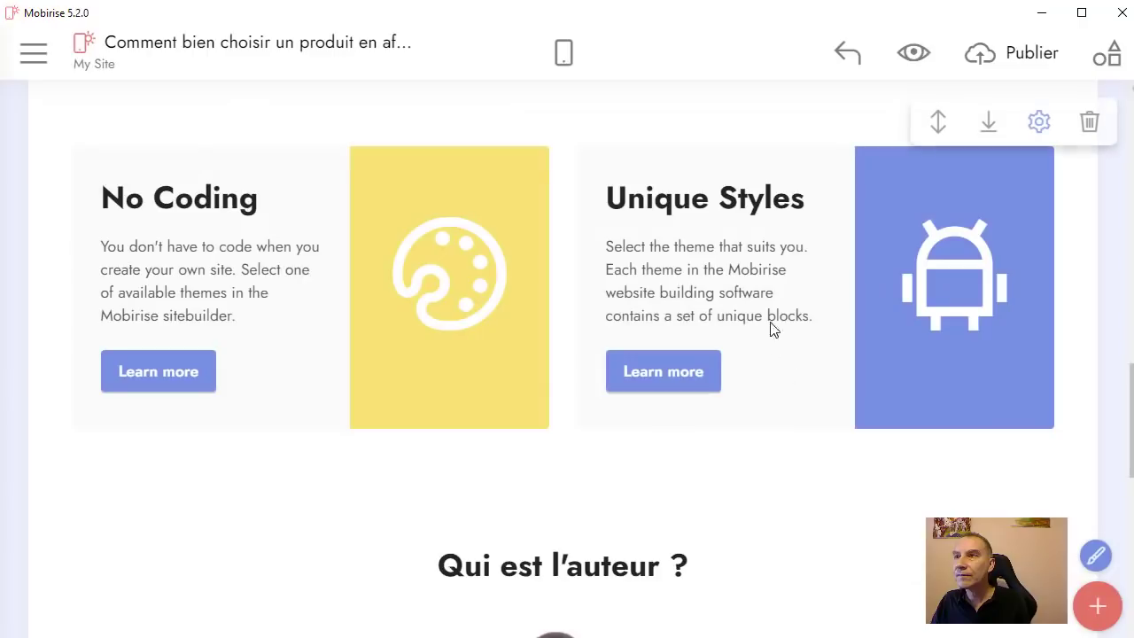
Step: Check the cards block and look through the site-wide colour, font and option settings
scroll(706, 452, up, 2)
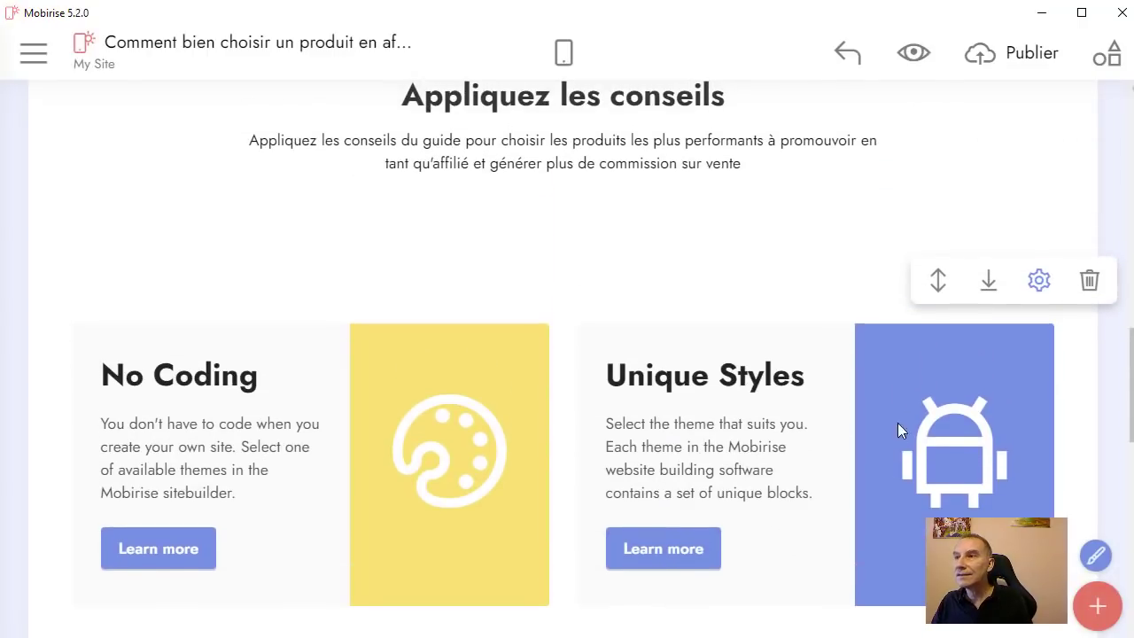
scroll(957, 478, down, 1)
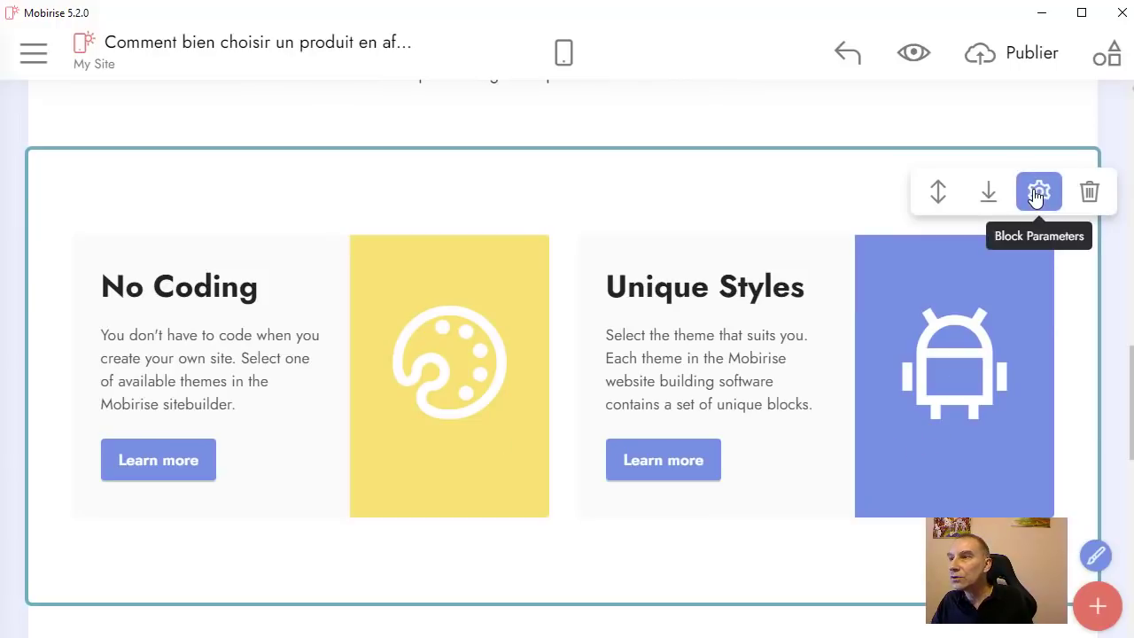
click(1094, 554)
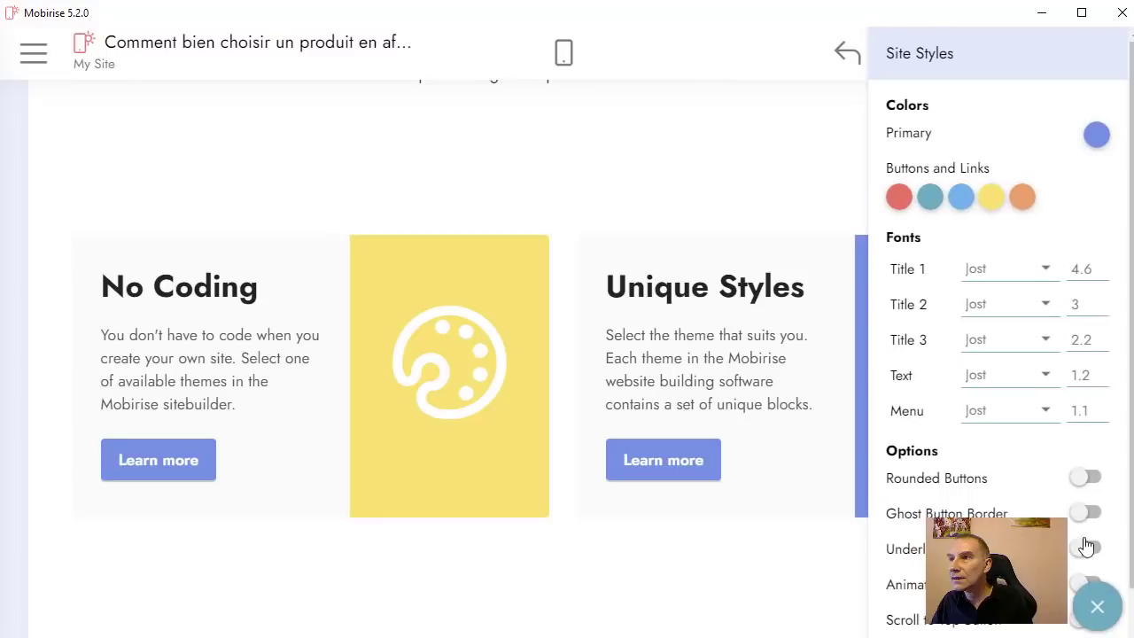
scroll(939, 466, down, 1)
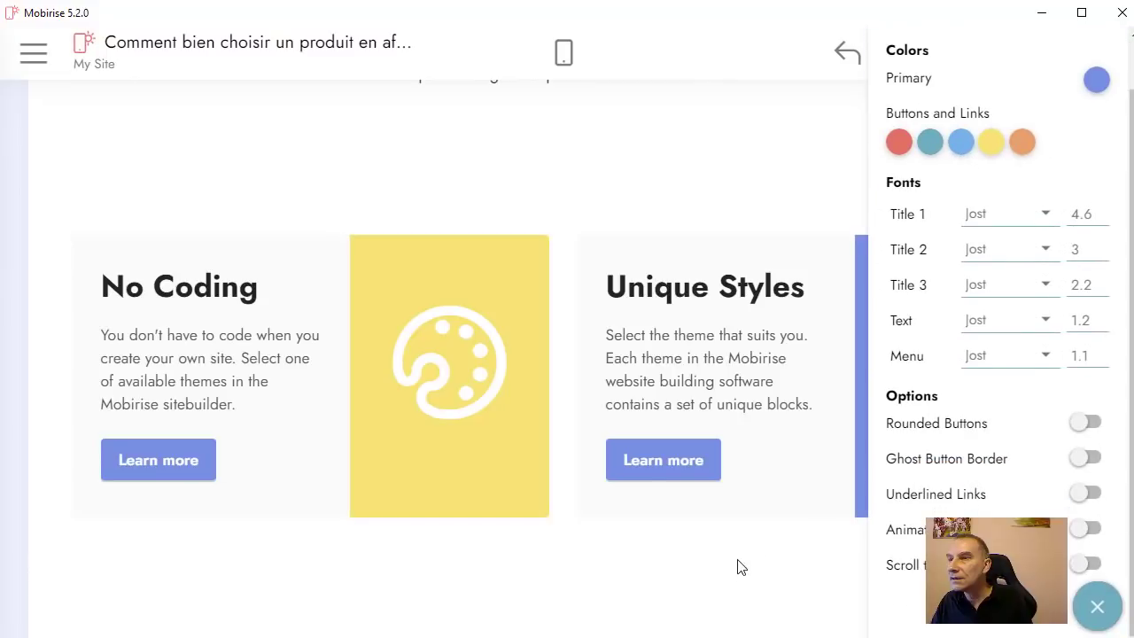
click(721, 537)
Step: Set the cards block's Icon 1 colour to light pink in its block parameters
click(1038, 194)
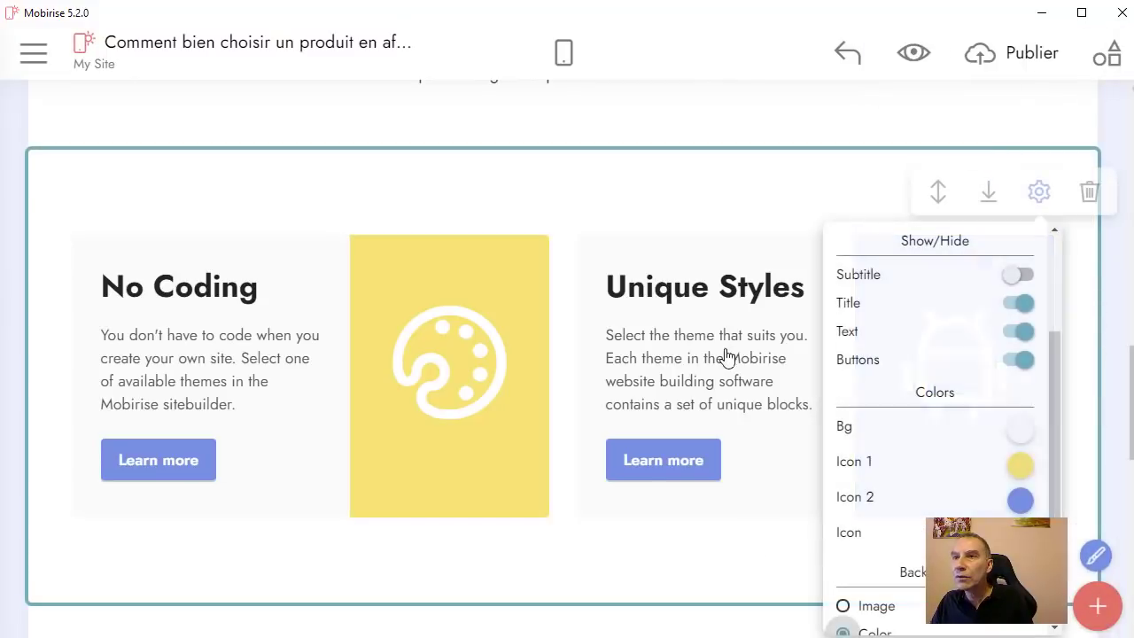
scroll(753, 413, down, 2)
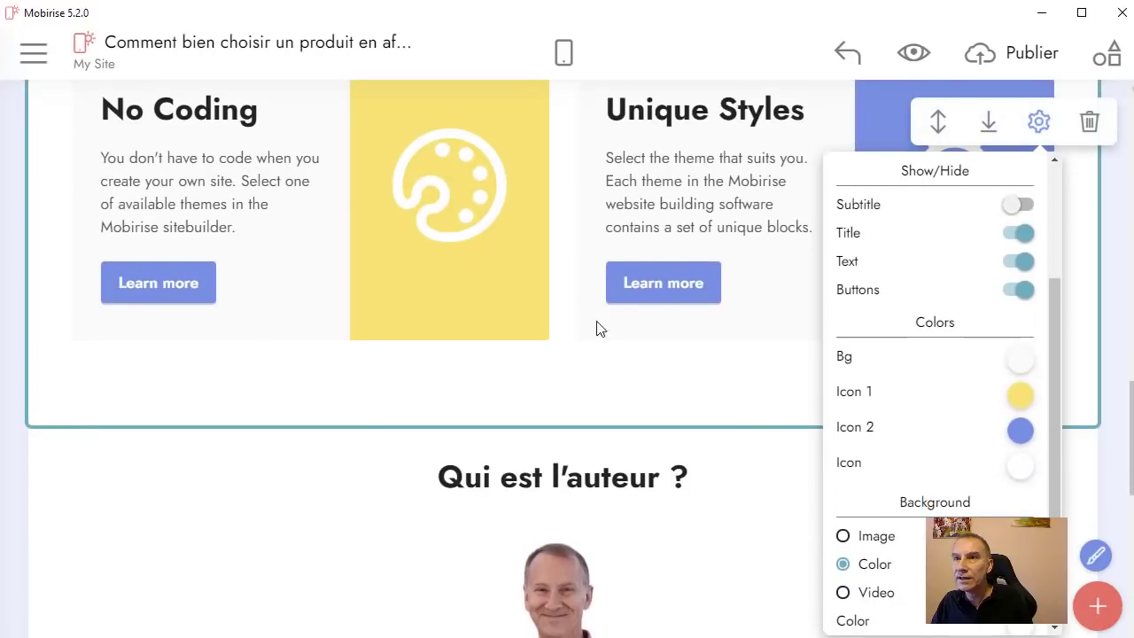
scroll(596, 329, up, 1)
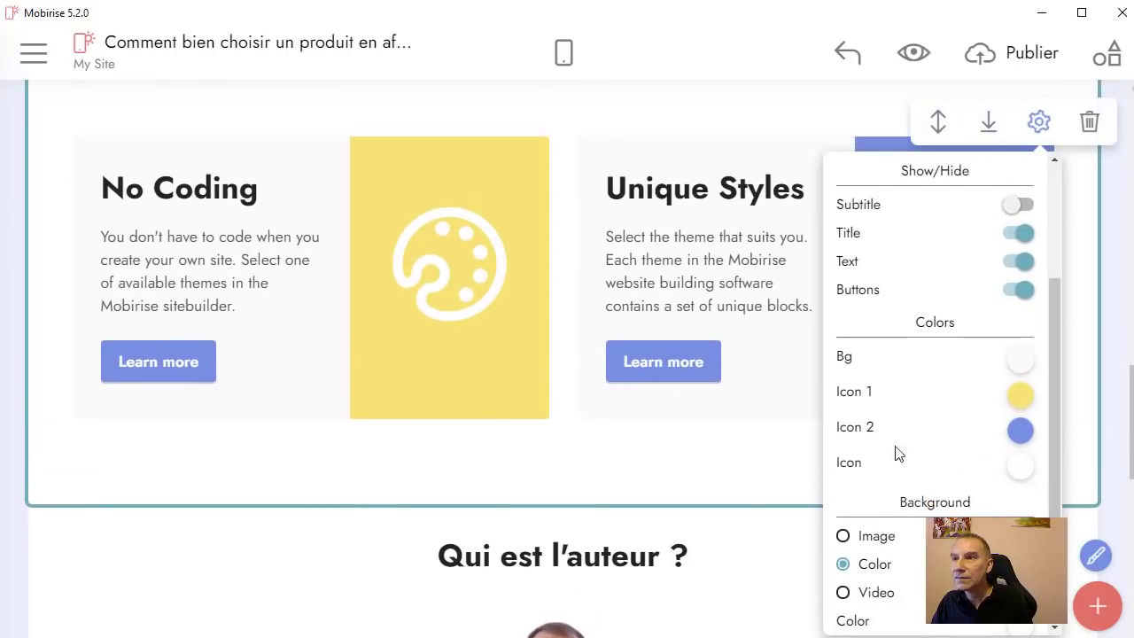
click(1019, 396)
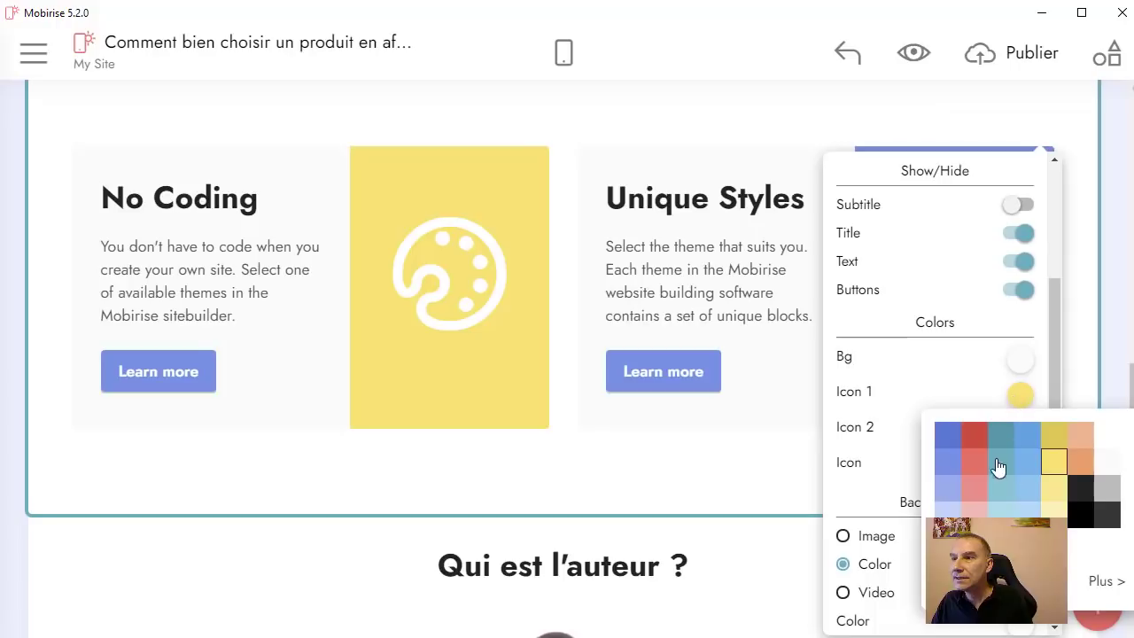
click(972, 511)
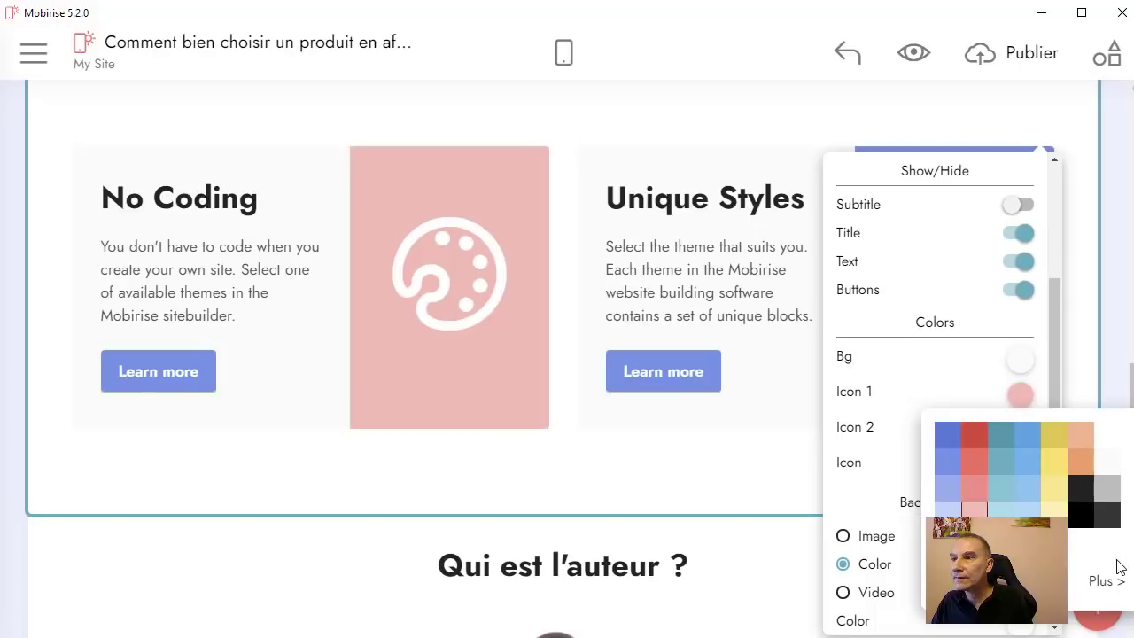
click(684, 450)
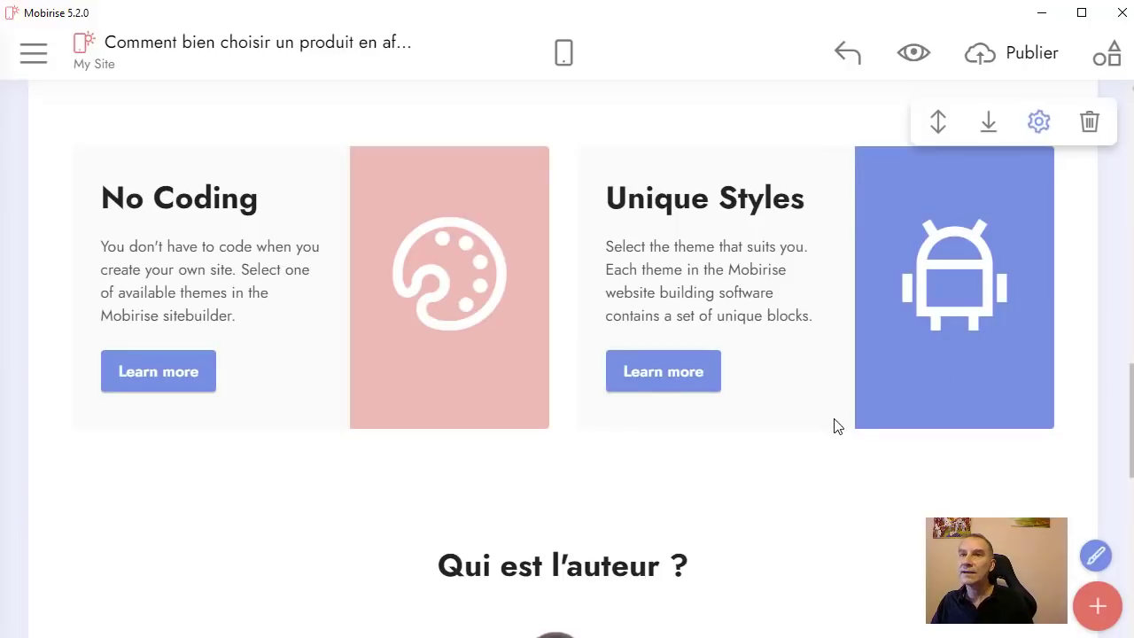
Step: Review the page up to the download form, and browse the available Features blocks down to Images & Videos
scroll(886, 376, up, 1)
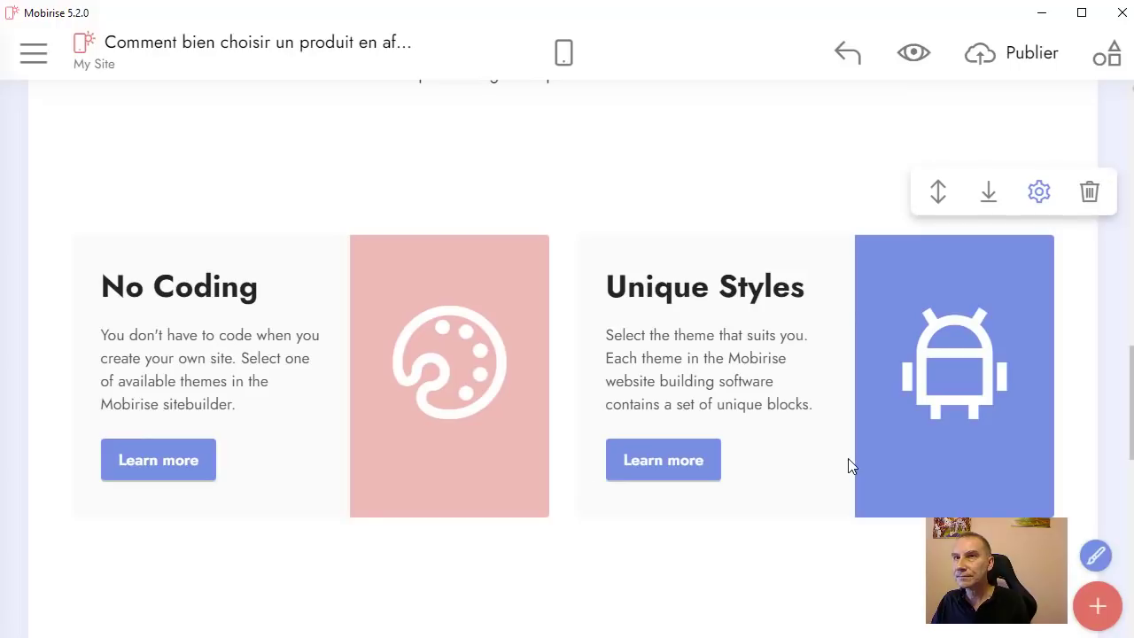
scroll(687, 405, up, 3)
scroll(687, 408, up, 10)
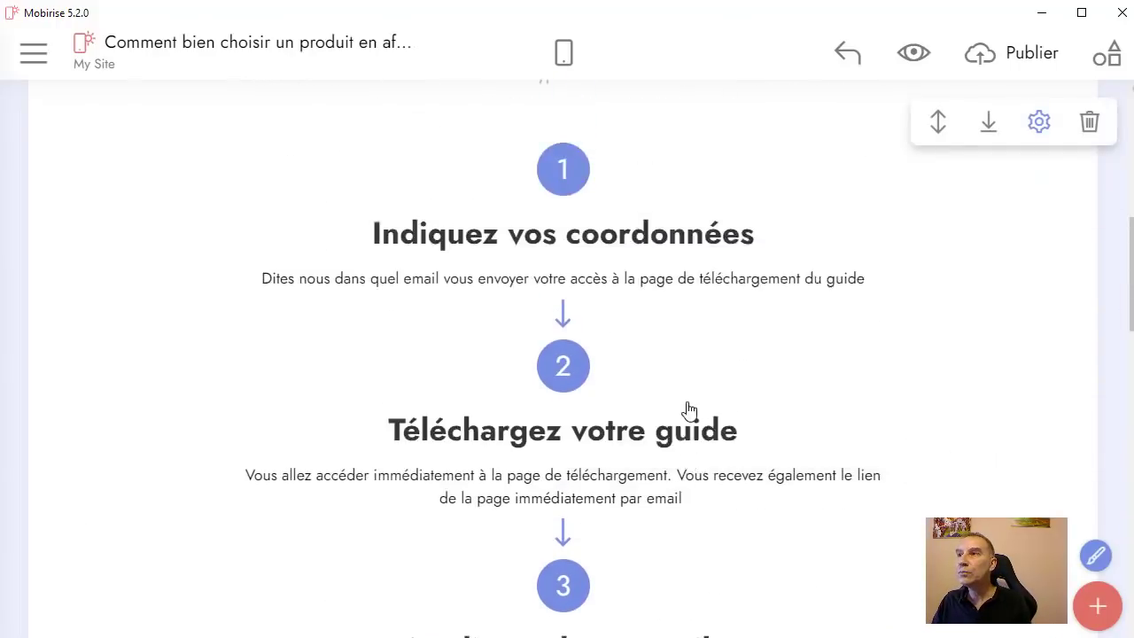
scroll(687, 408, down, 2)
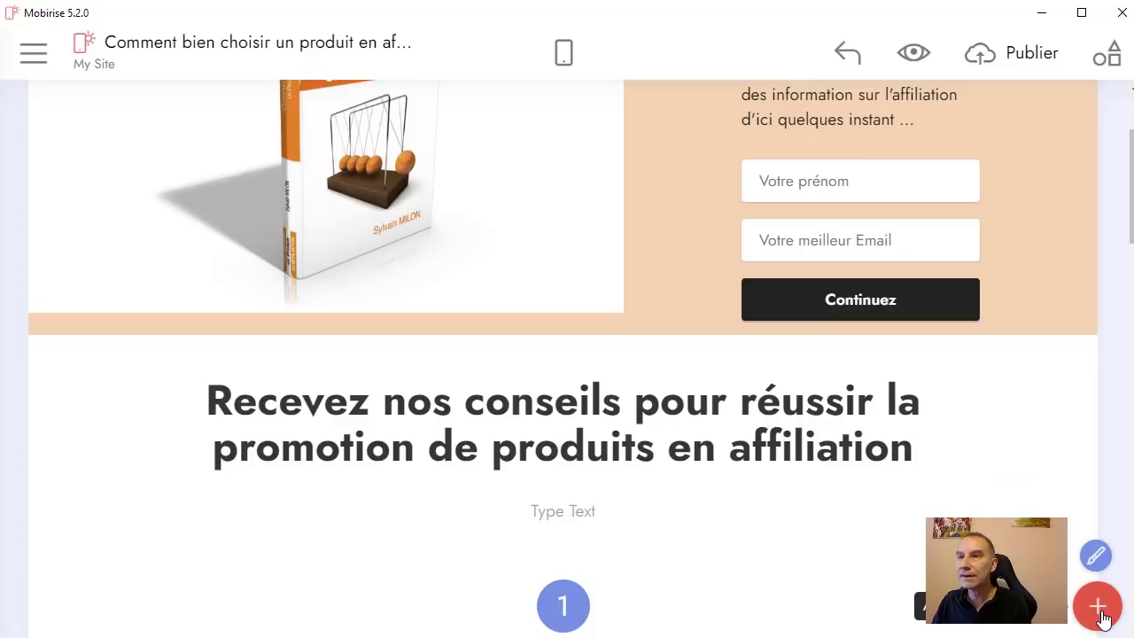
click(1098, 608)
scroll(702, 404, down, 5)
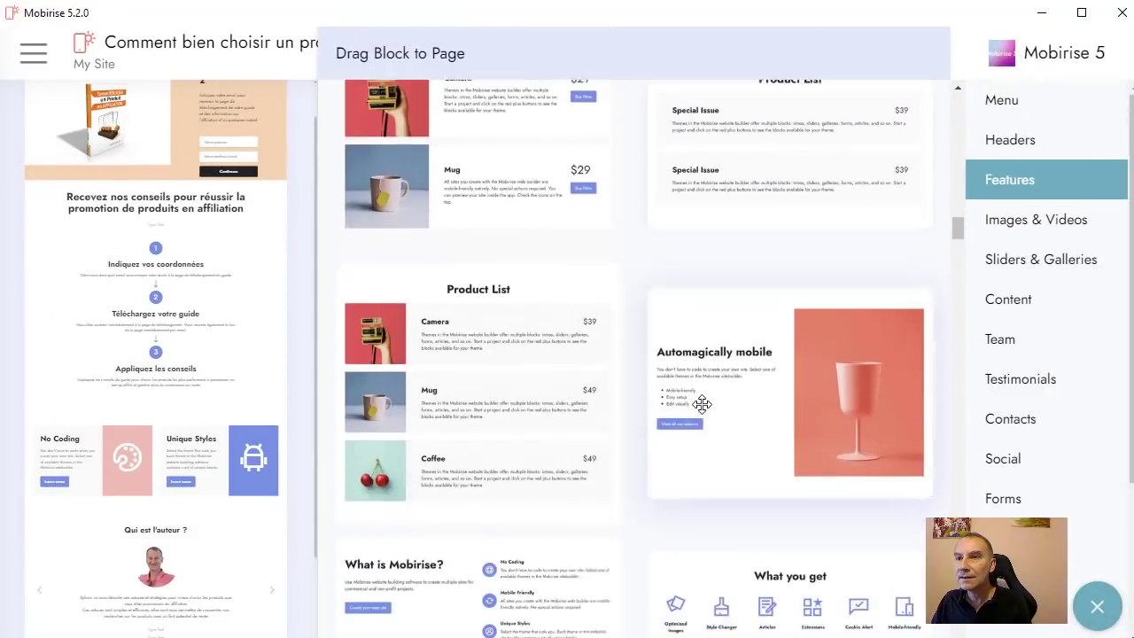
scroll(702, 404, down, 12)
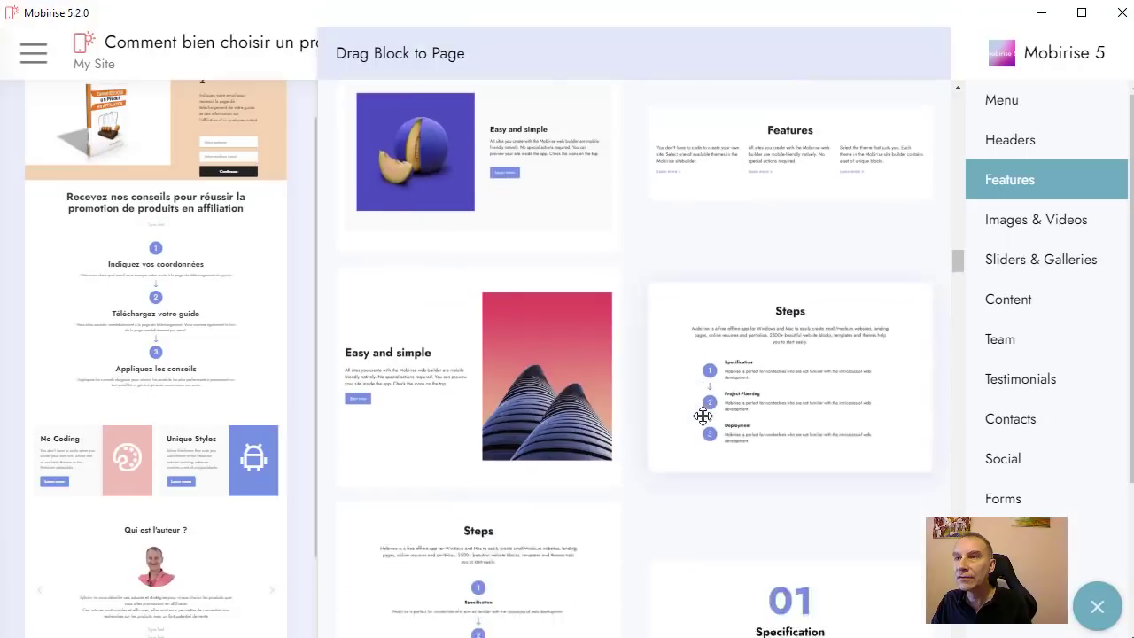
scroll(704, 420, down, 3)
scroll(707, 418, down, 6)
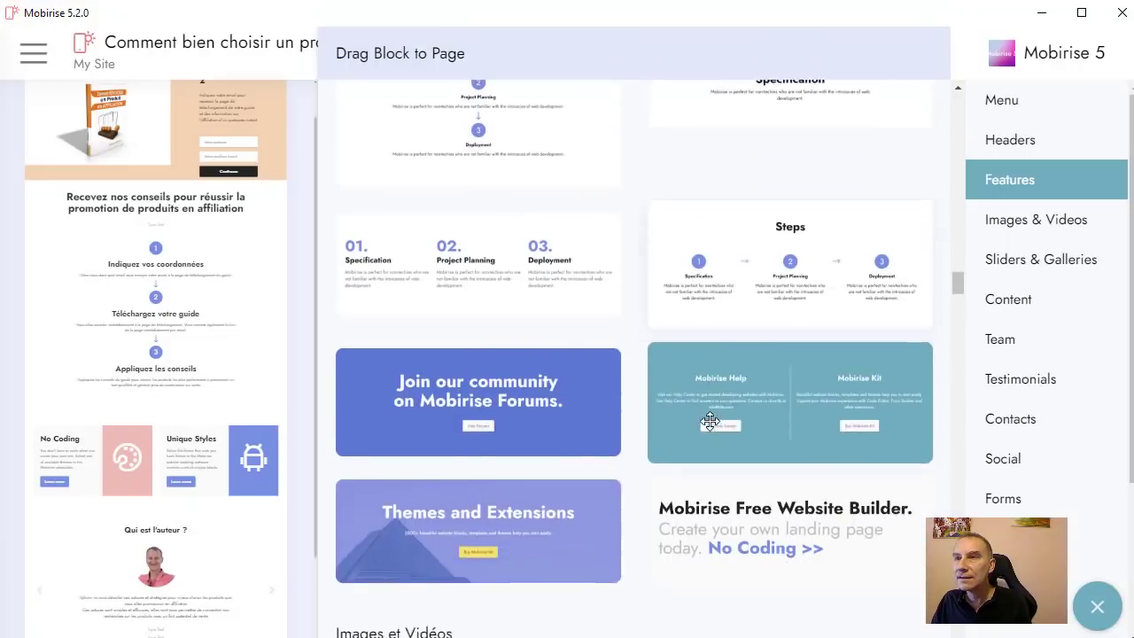
scroll(713, 414, up, 10)
scroll(921, 434, down, 10)
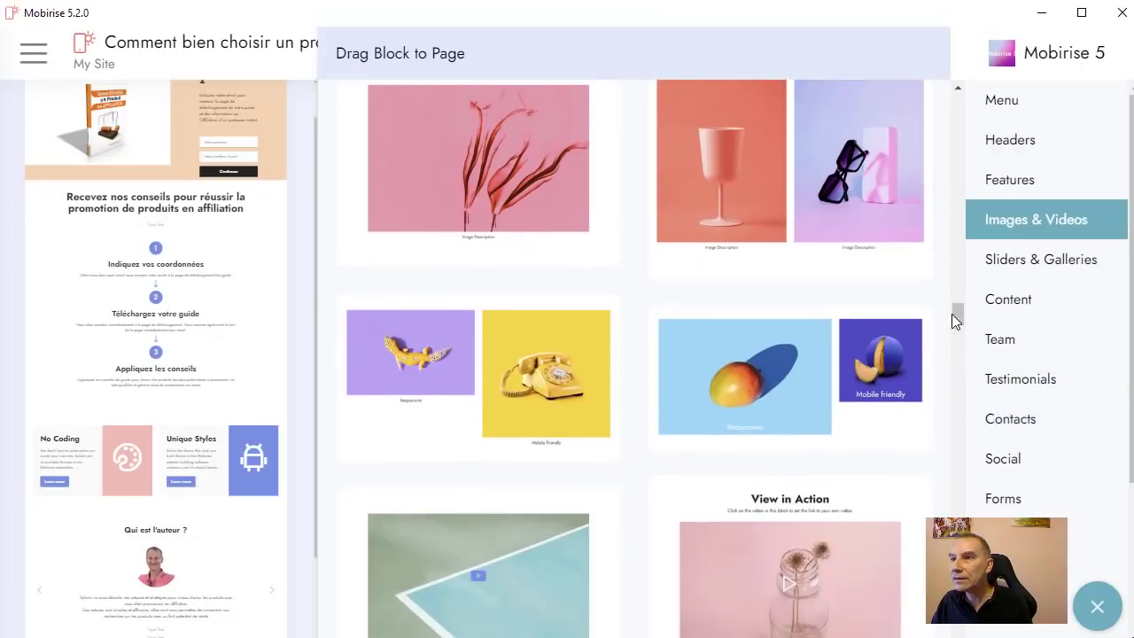
Step: Browse the remaining block categories, including Countdowns and Timelines, and show the Footers blocks
scroll(886, 398, down, 7)
drag(956, 355, 955, 611)
mouse_move(571, 421)
scroll(628, 461, up, 10)
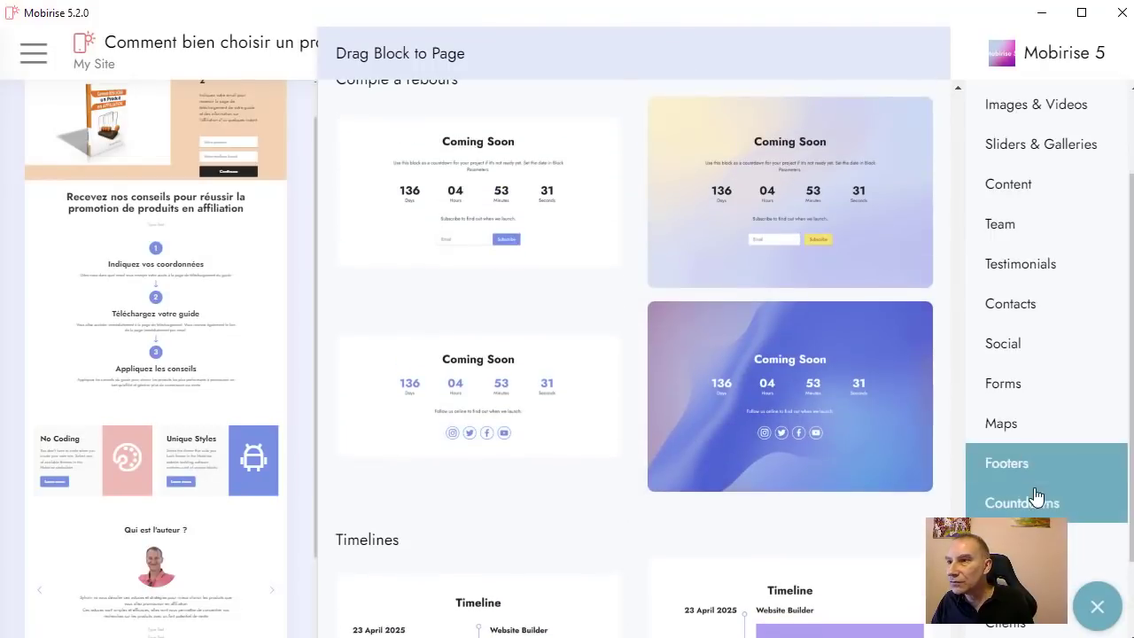
click(1016, 470)
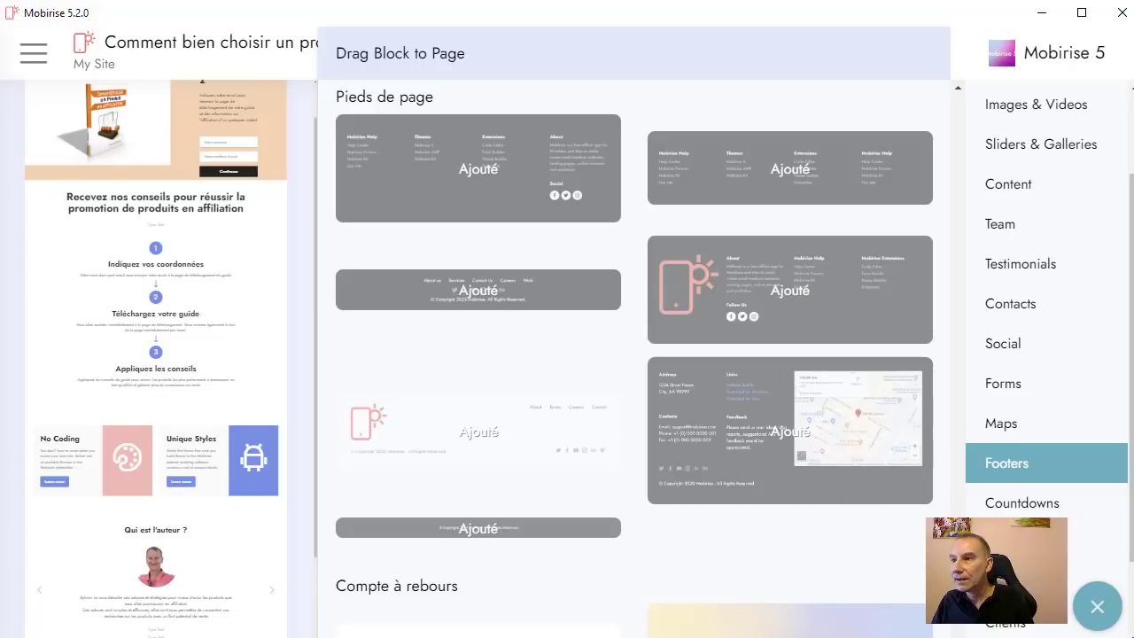
Step: Add the white Coming Soon countdown block with the email subscription between the three-step guide and the cards block
click(1048, 505)
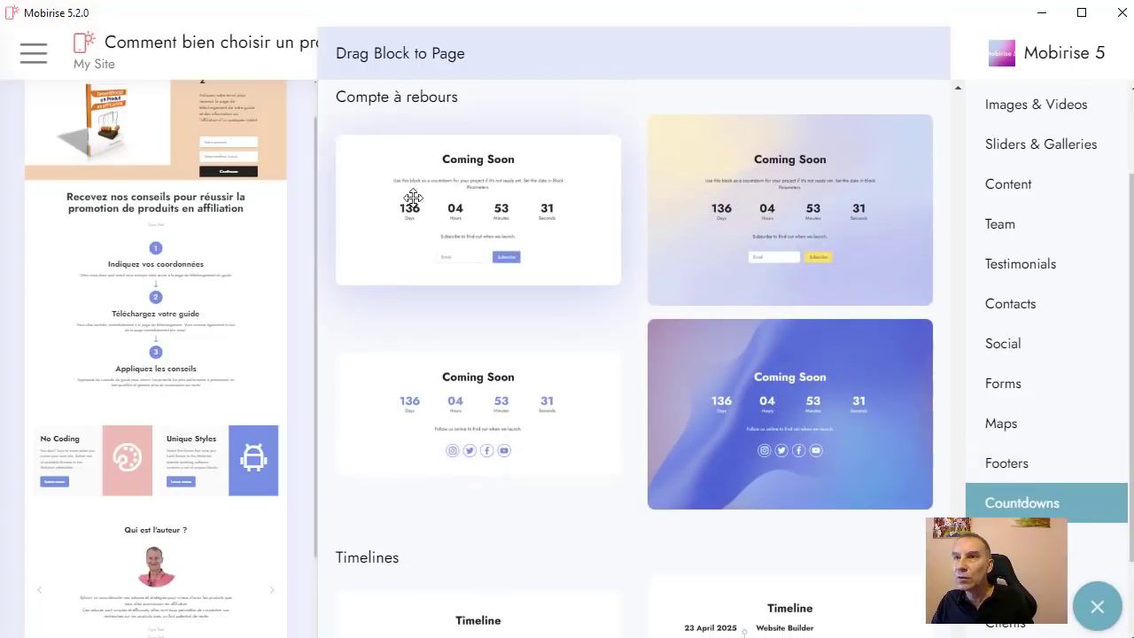
drag(505, 217, 147, 413)
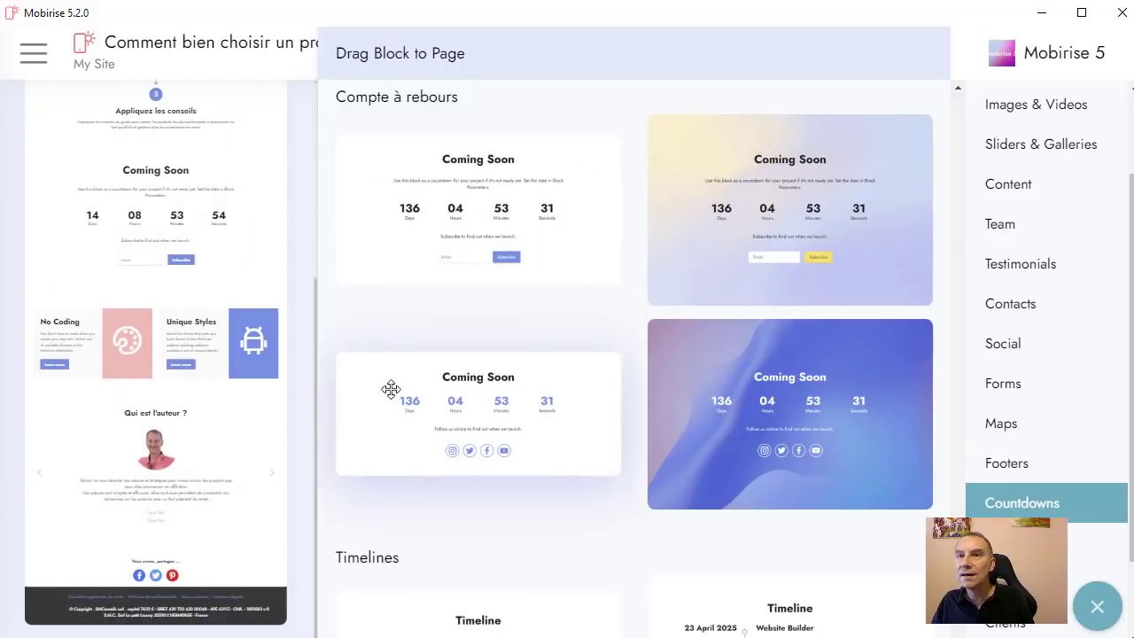
click(261, 281)
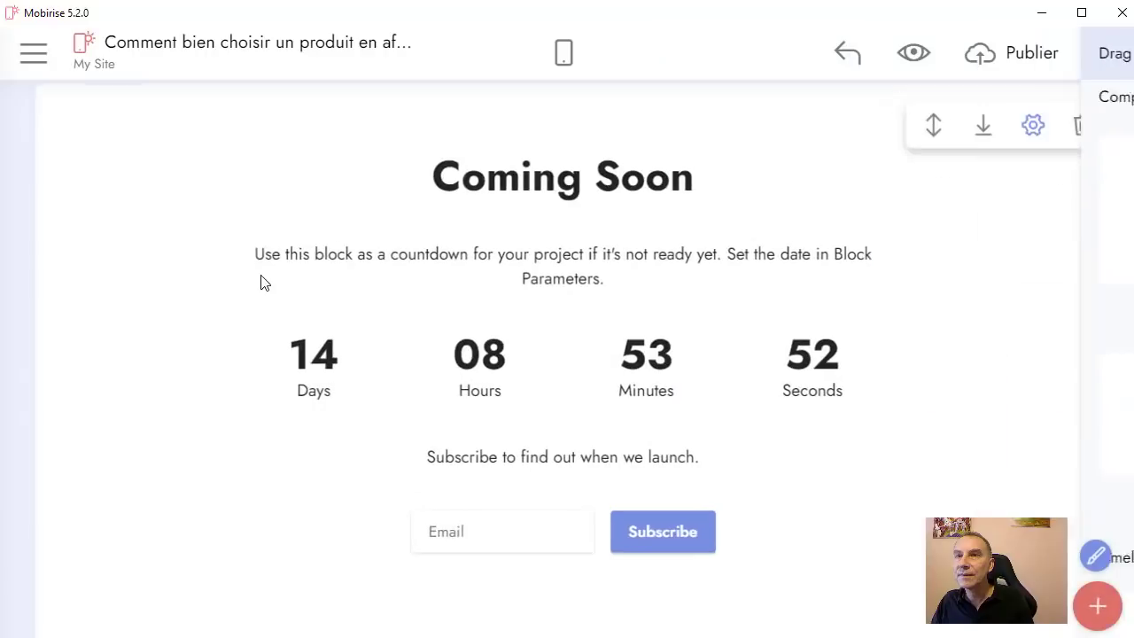
scroll(978, 377, up, 5)
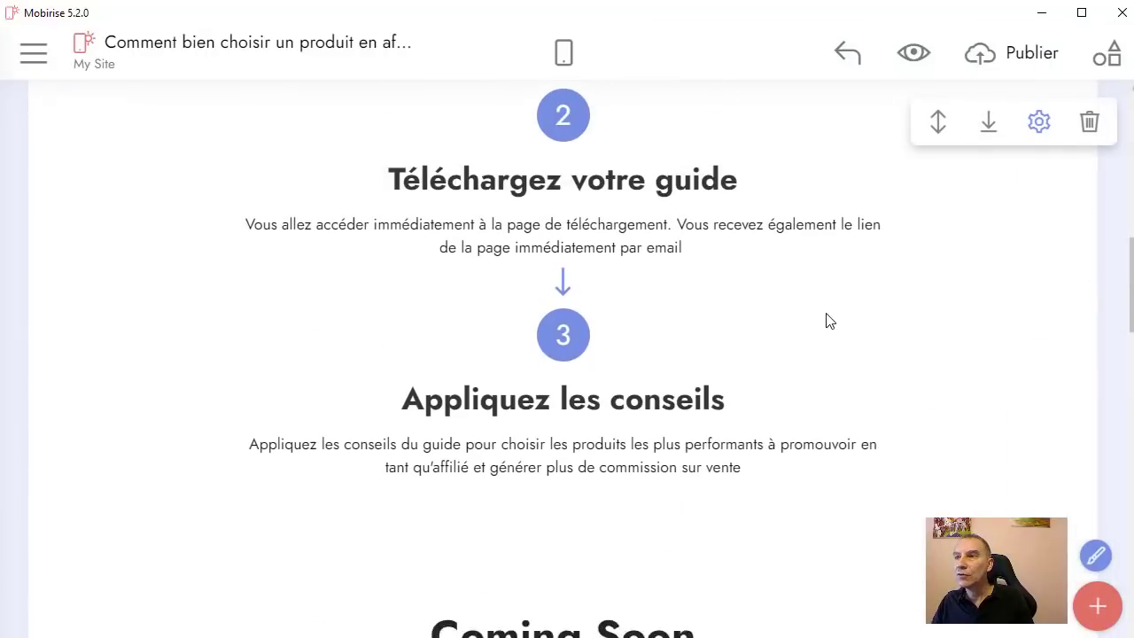
scroll(828, 319, down, 5)
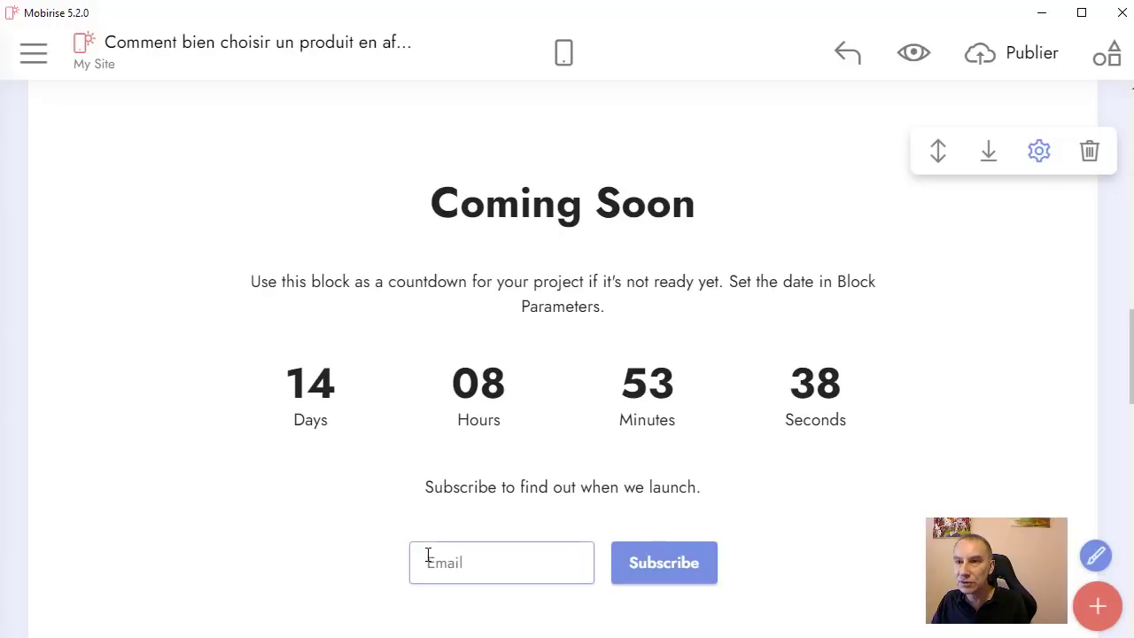
scroll(588, 458, down, 1)
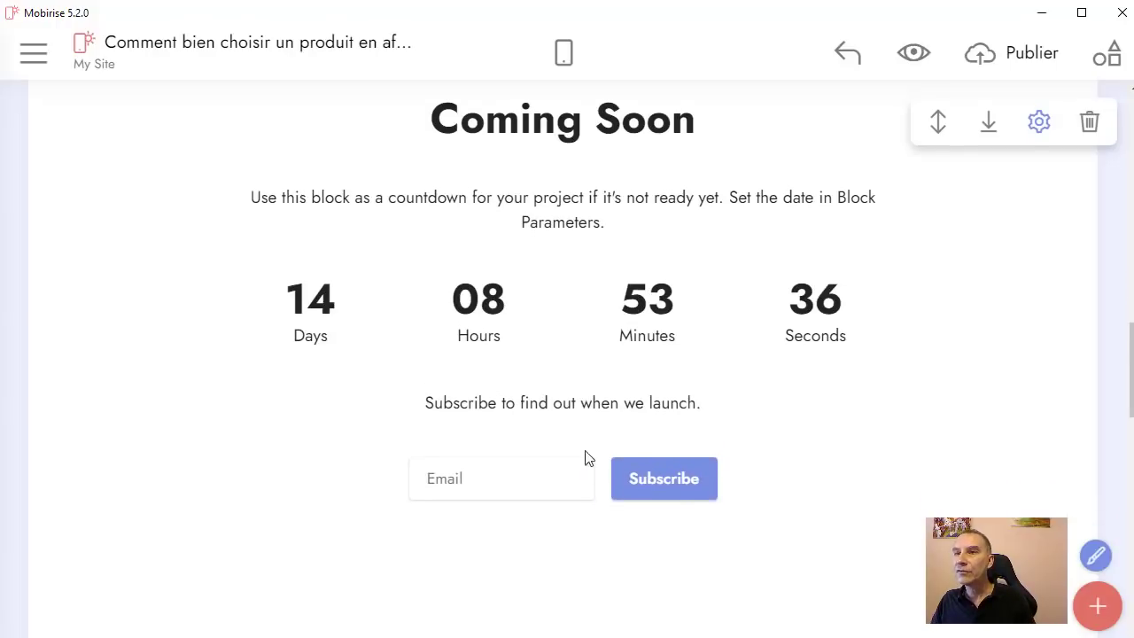
scroll(1081, 465, up, 1)
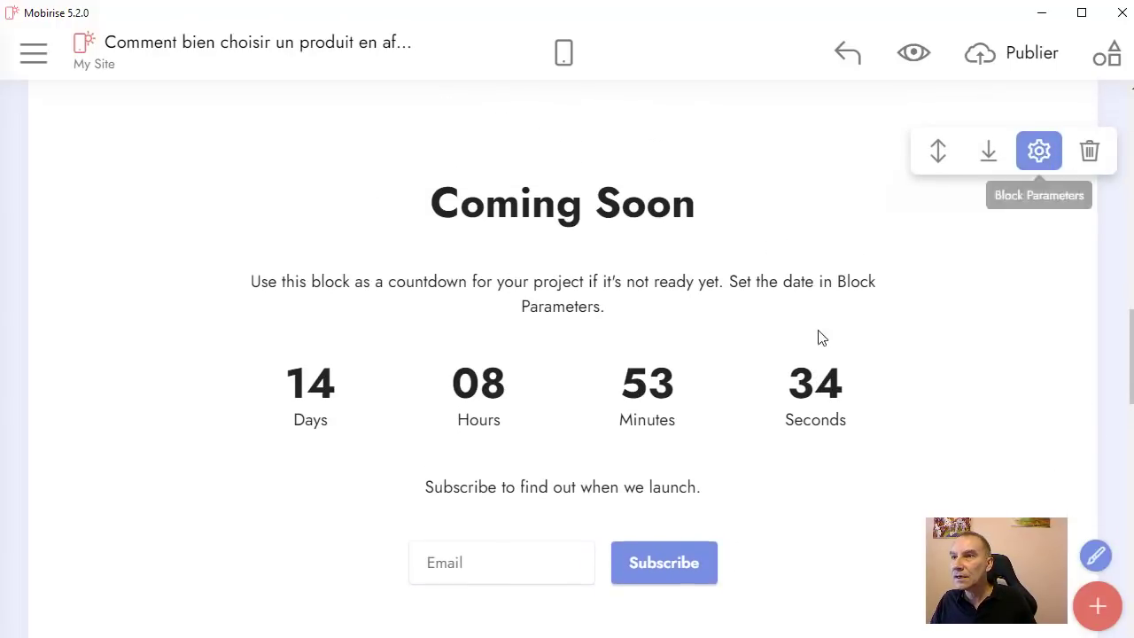
Step: Set the countdown's target date to 2020/12/20 in its block parameters
click(1041, 152)
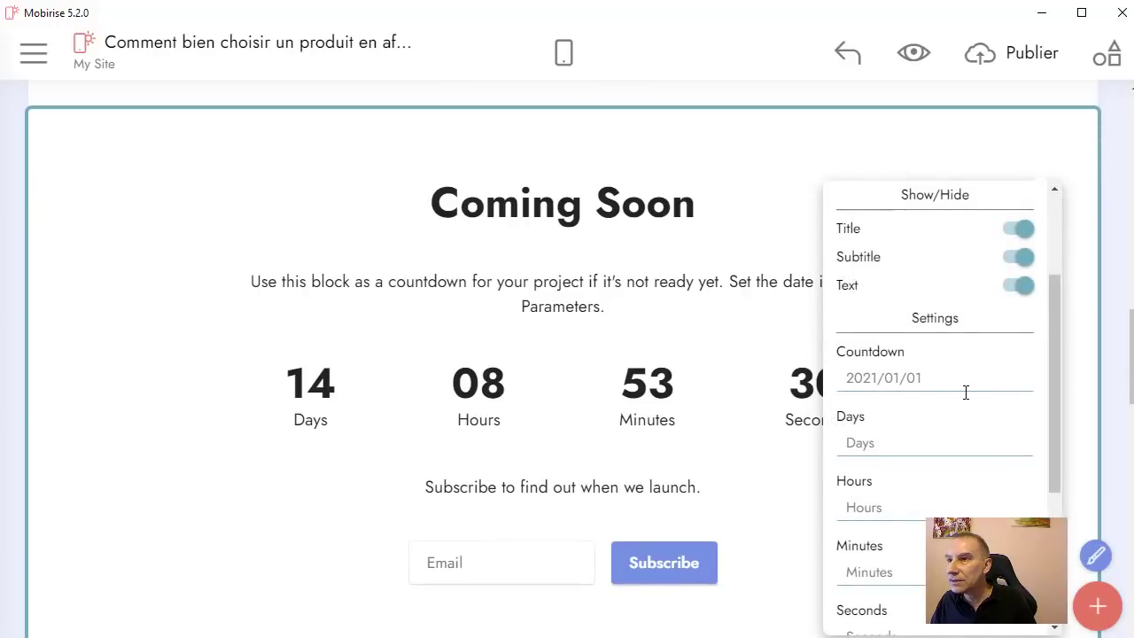
scroll(939, 417, down, 5)
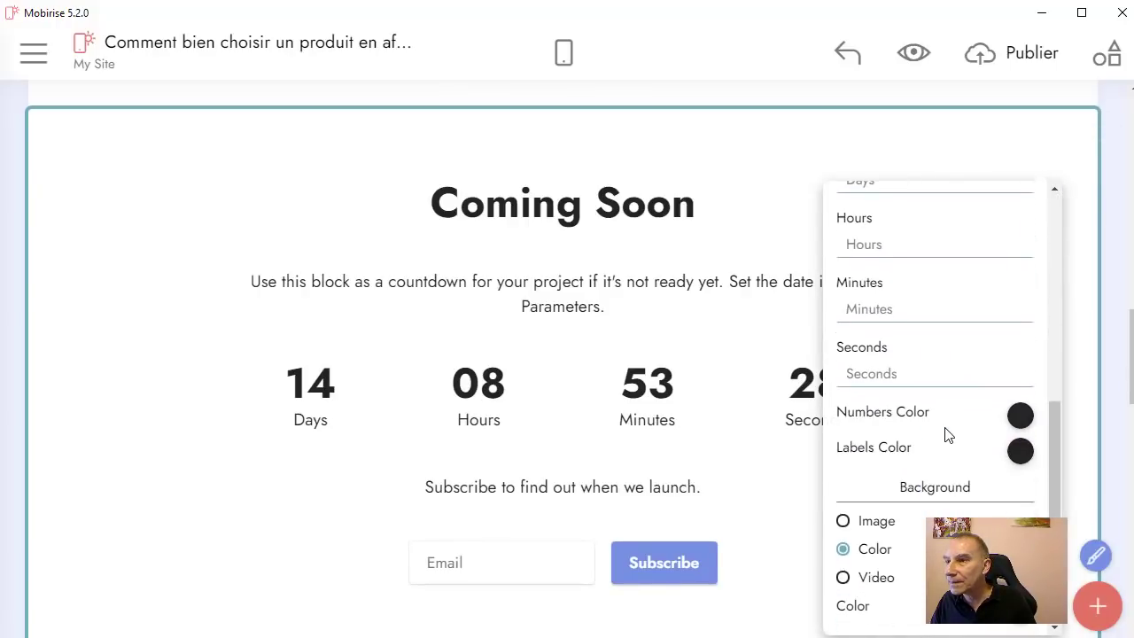
scroll(939, 408, up, 5)
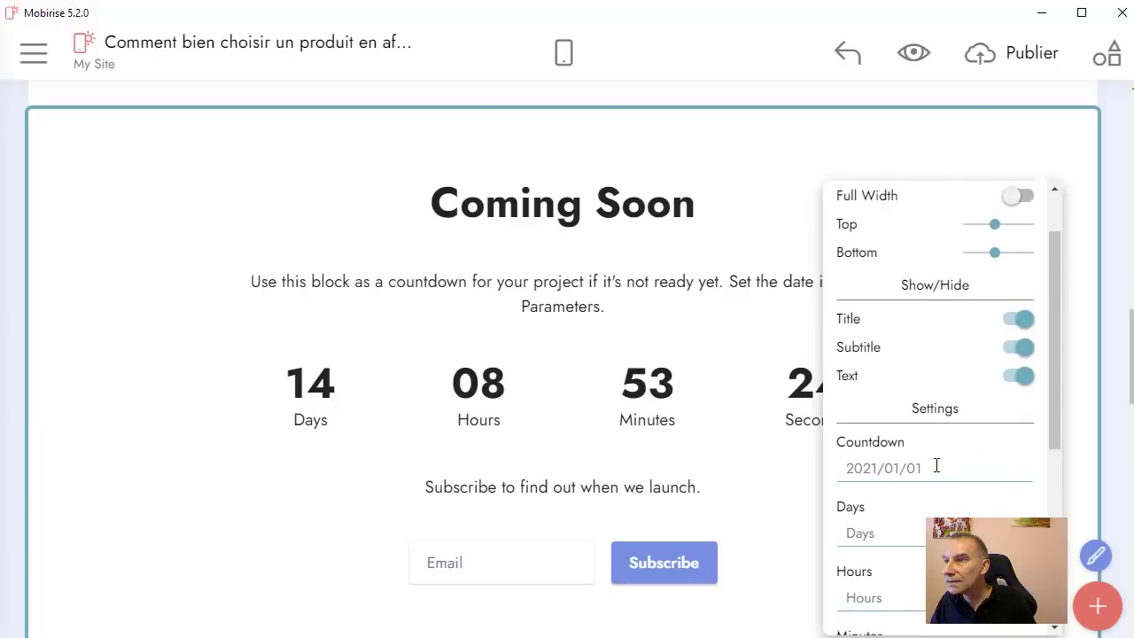
click(901, 468)
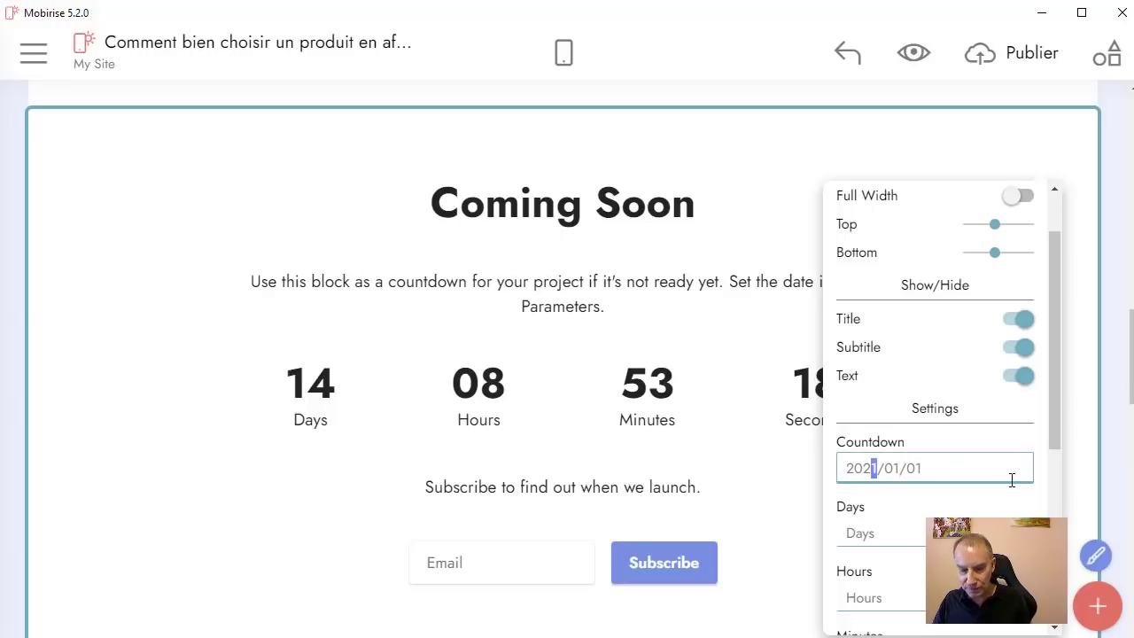
text(0/12)
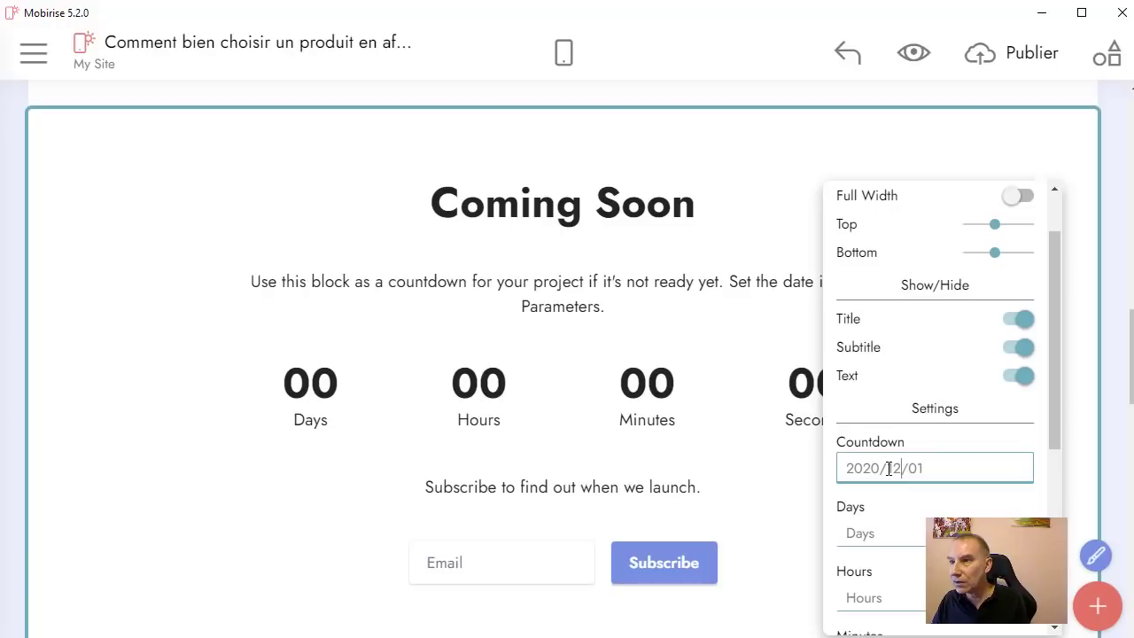
drag(913, 470, 940, 468)
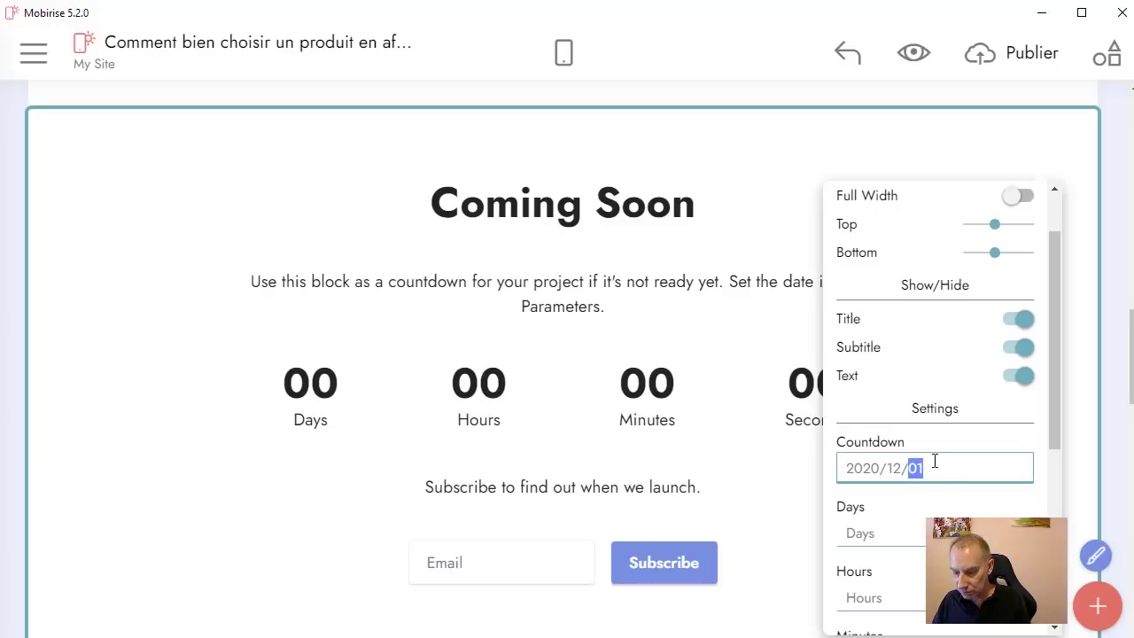
text(20)
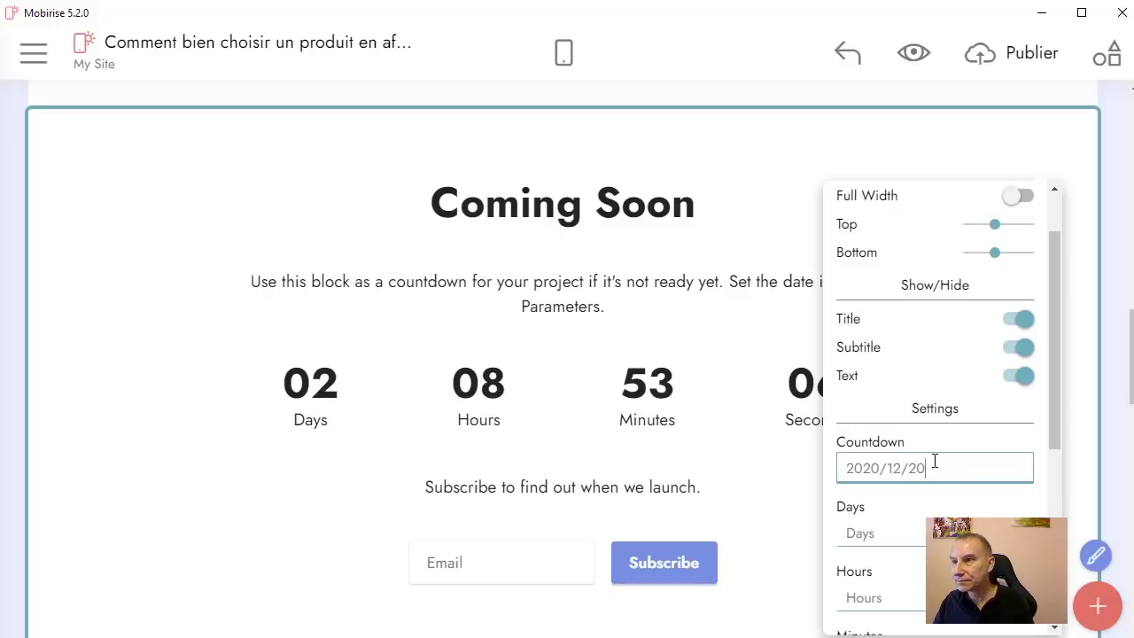
click(788, 490)
click(292, 513)
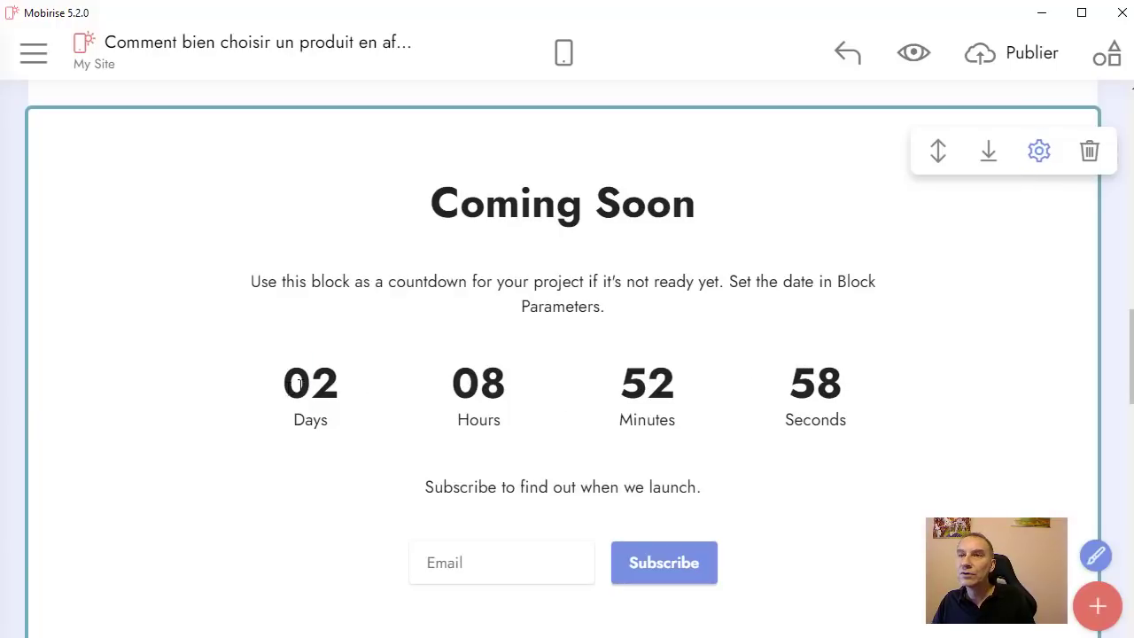
drag(285, 390, 349, 393)
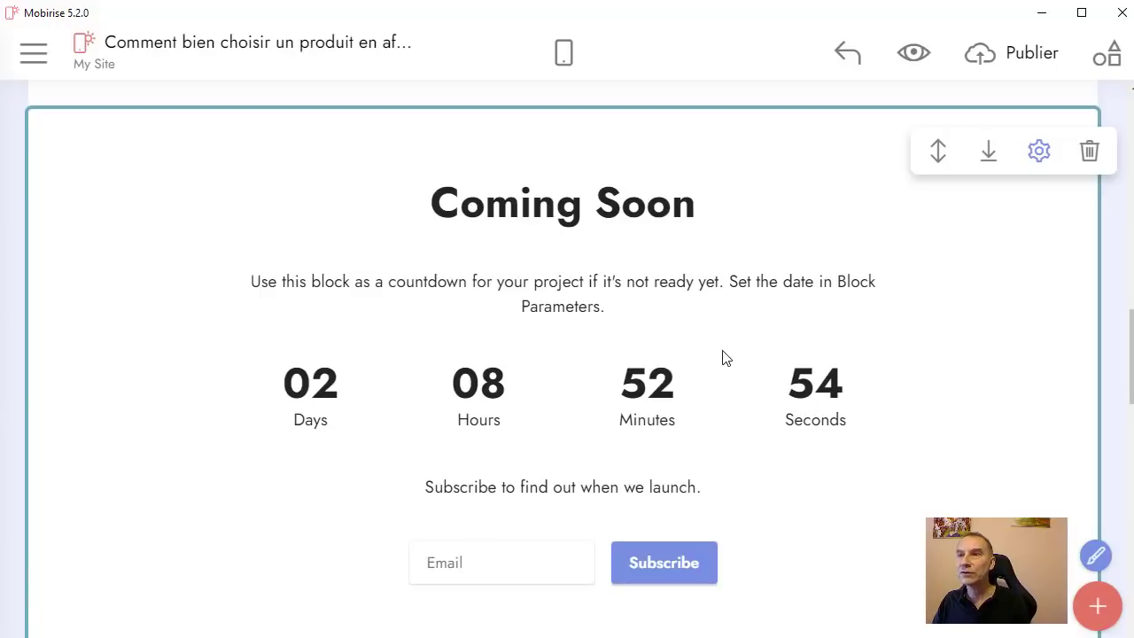
Step: Add the Contact Us form block with the lizard image and yellow background directly below the countdown block
scroll(933, 378, up, 10)
scroll(933, 379, down, 15)
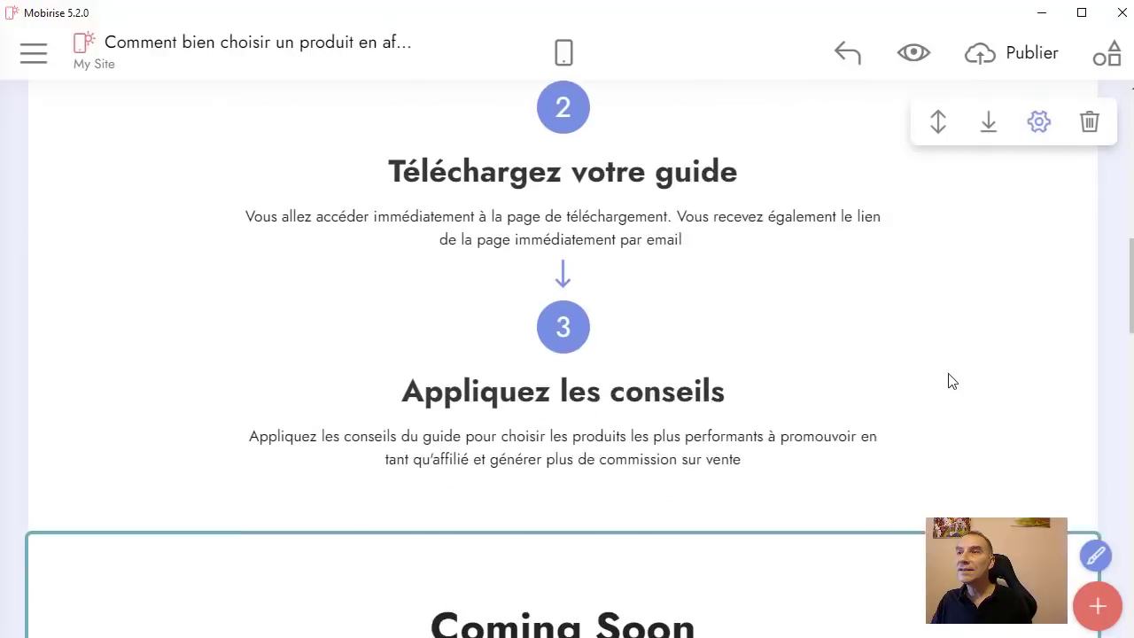
scroll(964, 400, up, 5)
scroll(1056, 350, up, 5)
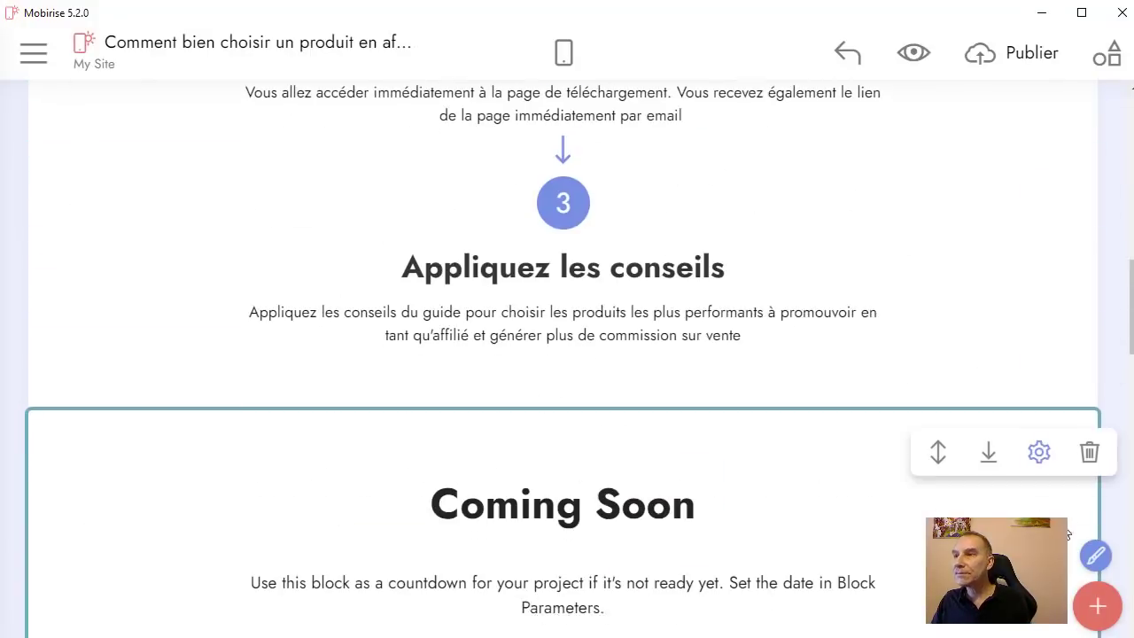
click(1096, 606)
scroll(868, 413, down, 10)
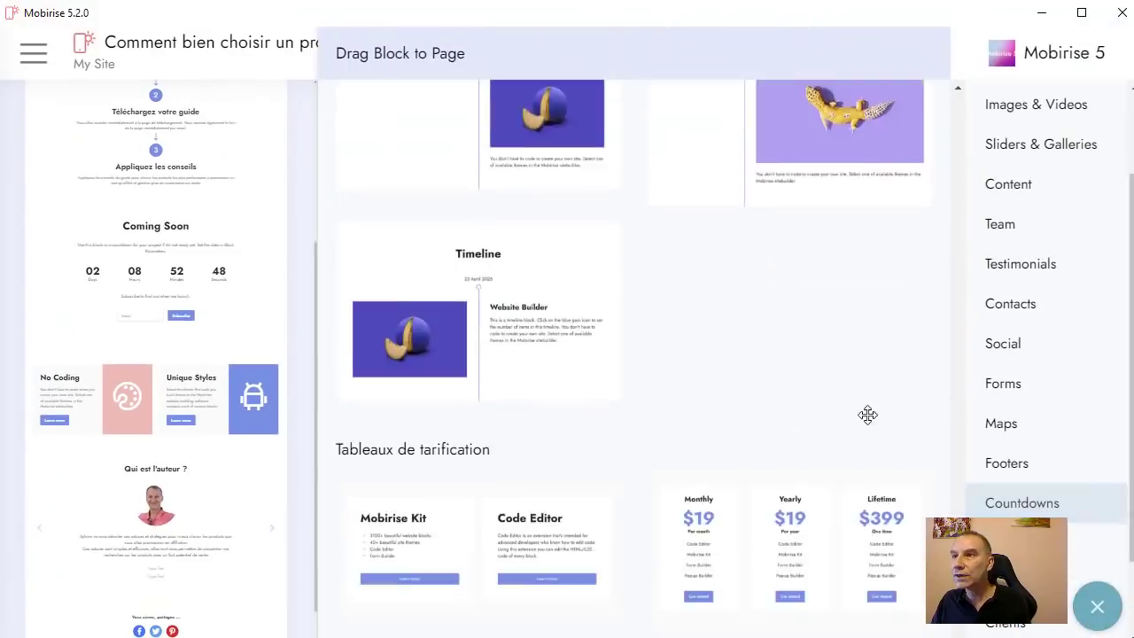
scroll(864, 405, up, 6)
scroll(864, 405, up, 15)
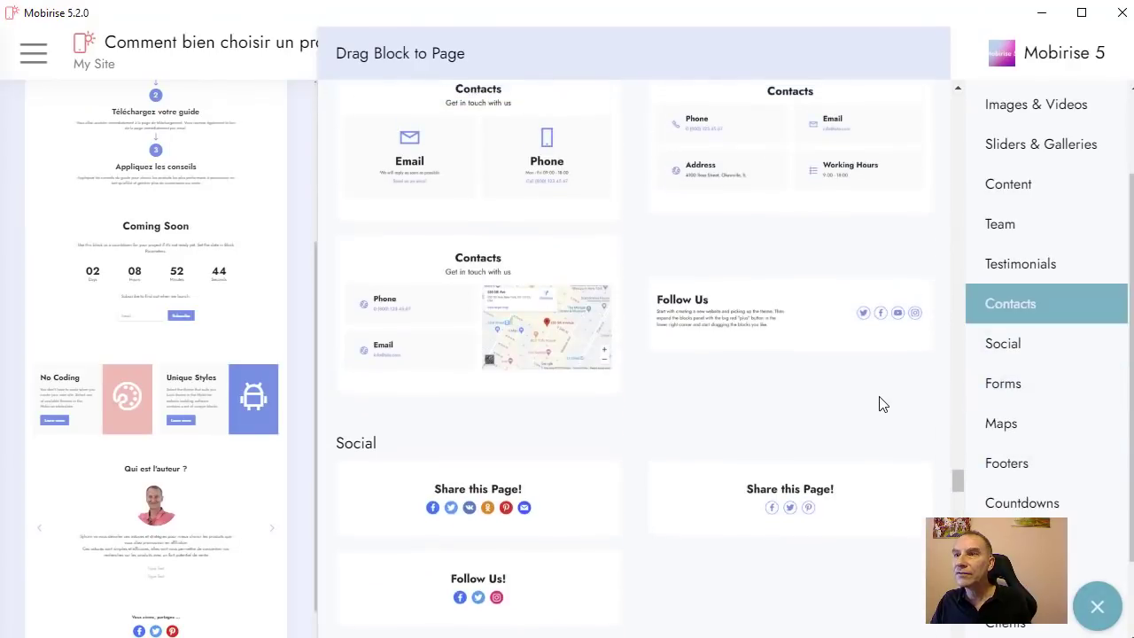
scroll(883, 402, down, 6)
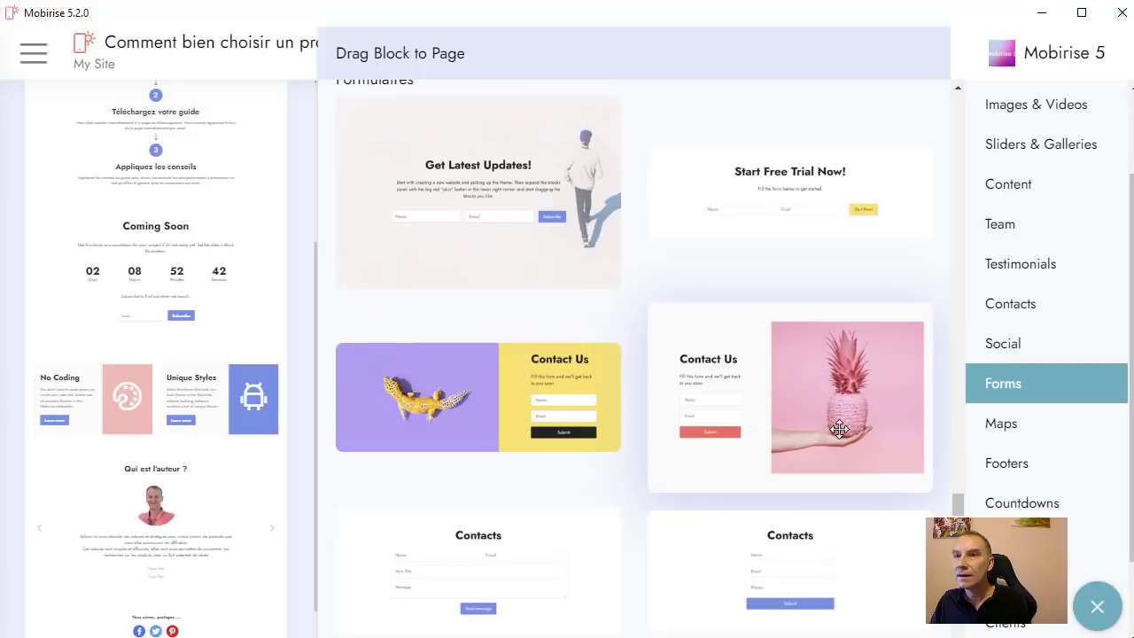
drag(449, 399, 155, 346)
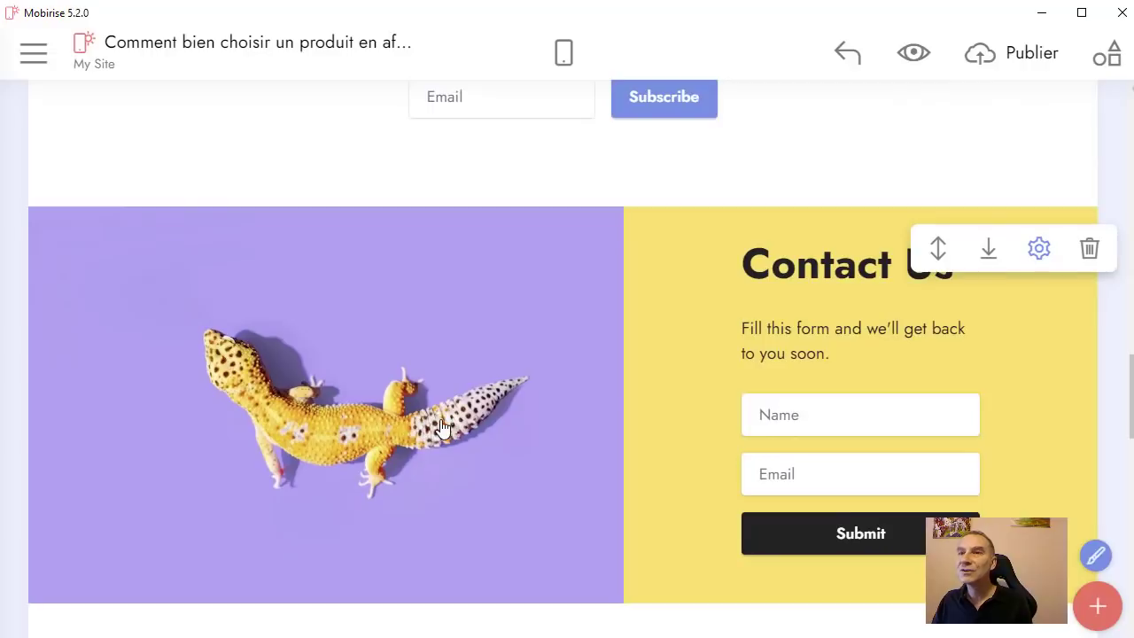
scroll(381, 426, down, 1)
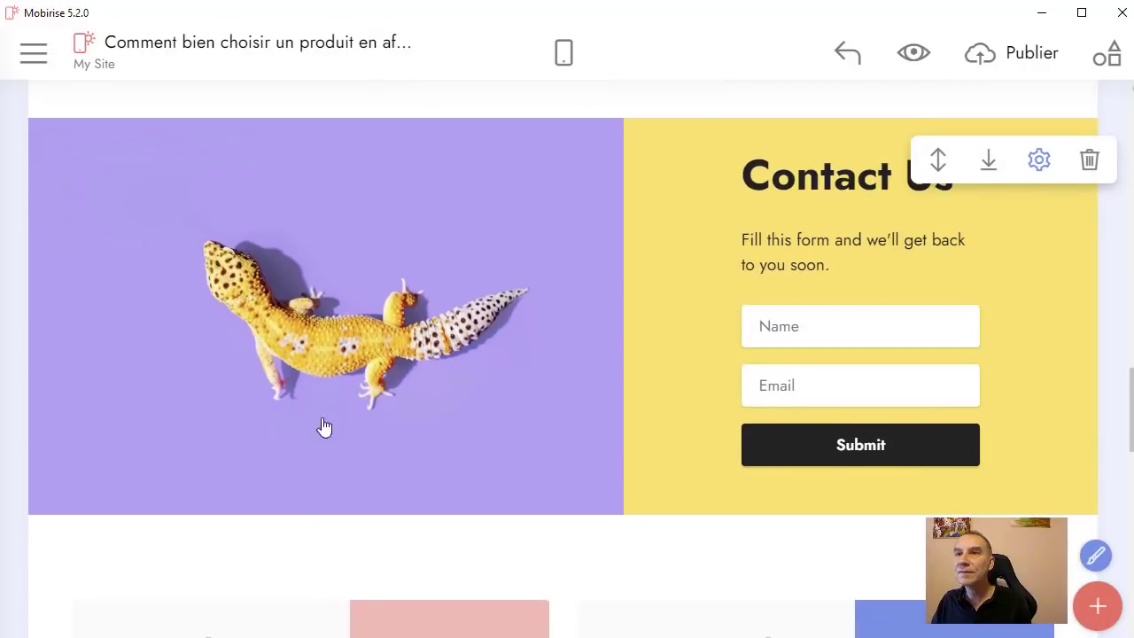
scroll(595, 270, up, 1)
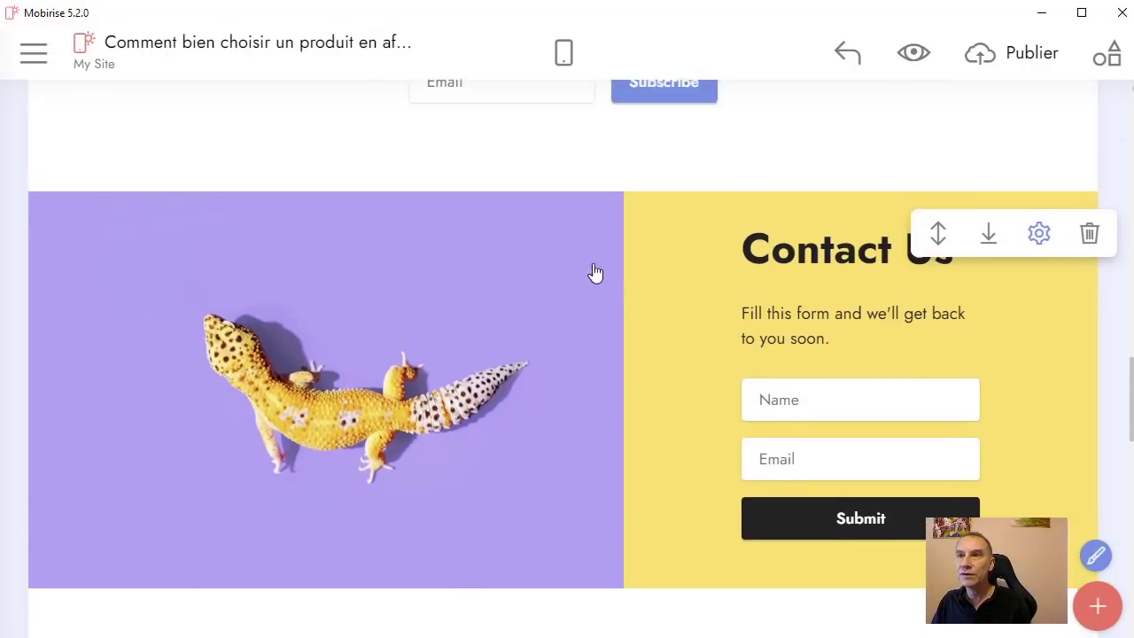
Step: Open the lizard image for replacement and choose the social smartphone picture from the free online library
click(360, 390)
scroll(734, 496, down, 3)
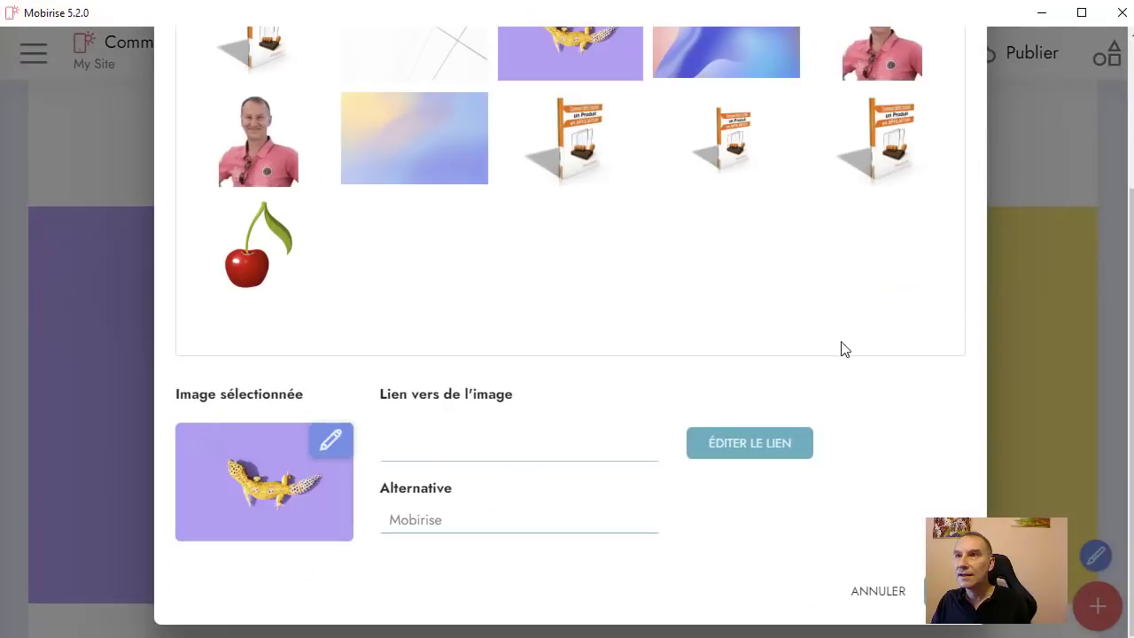
scroll(844, 350, up, 3)
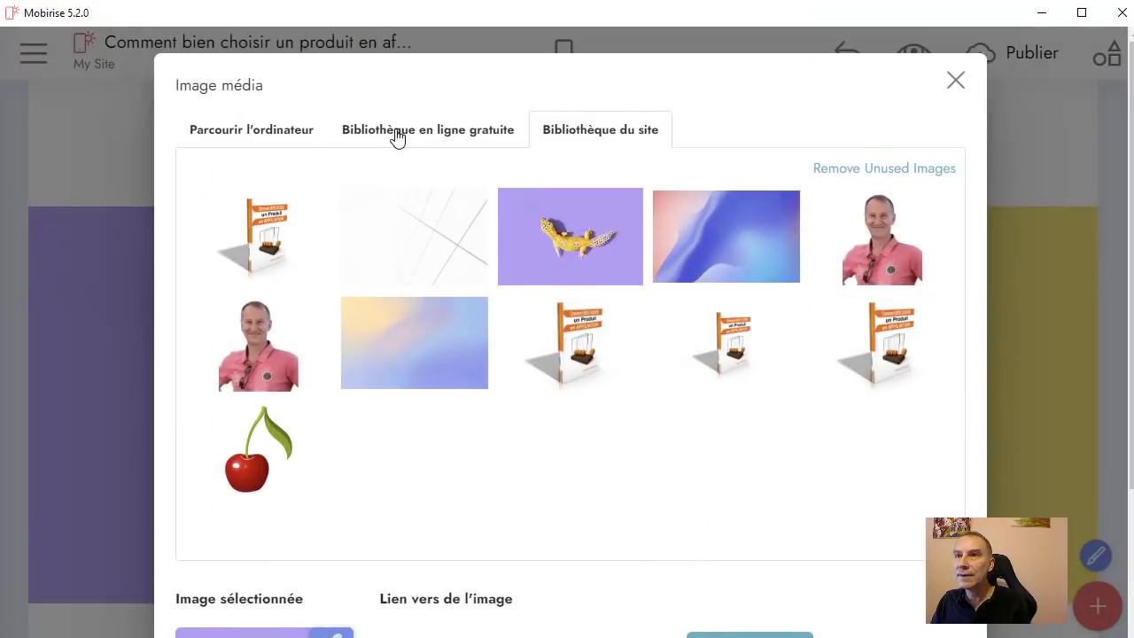
click(396, 133)
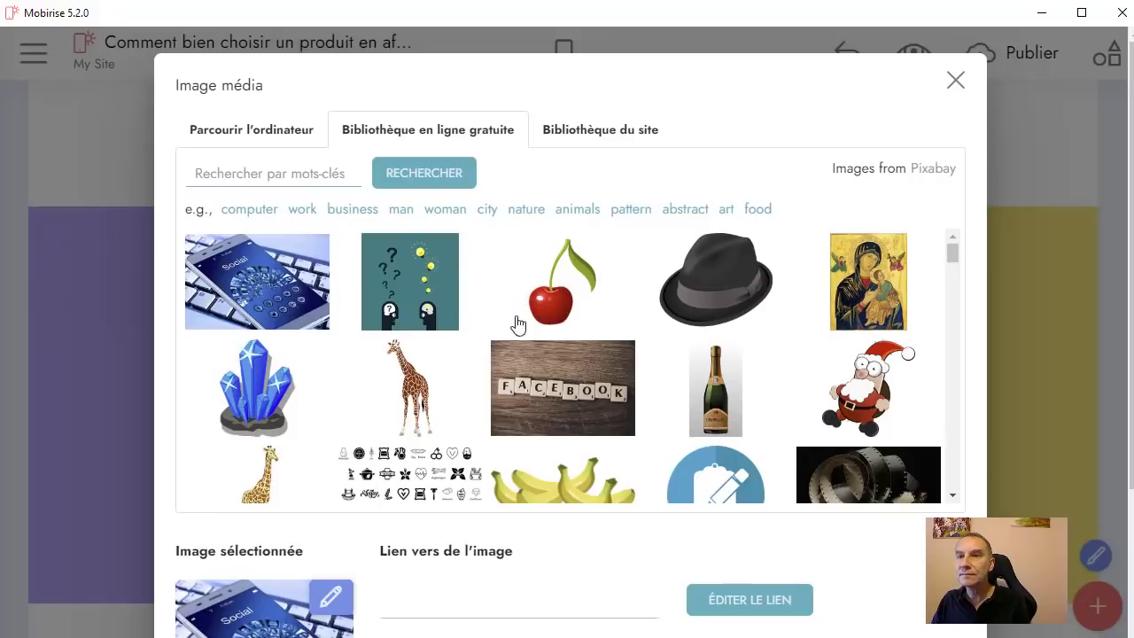
scroll(519, 325, down, 3)
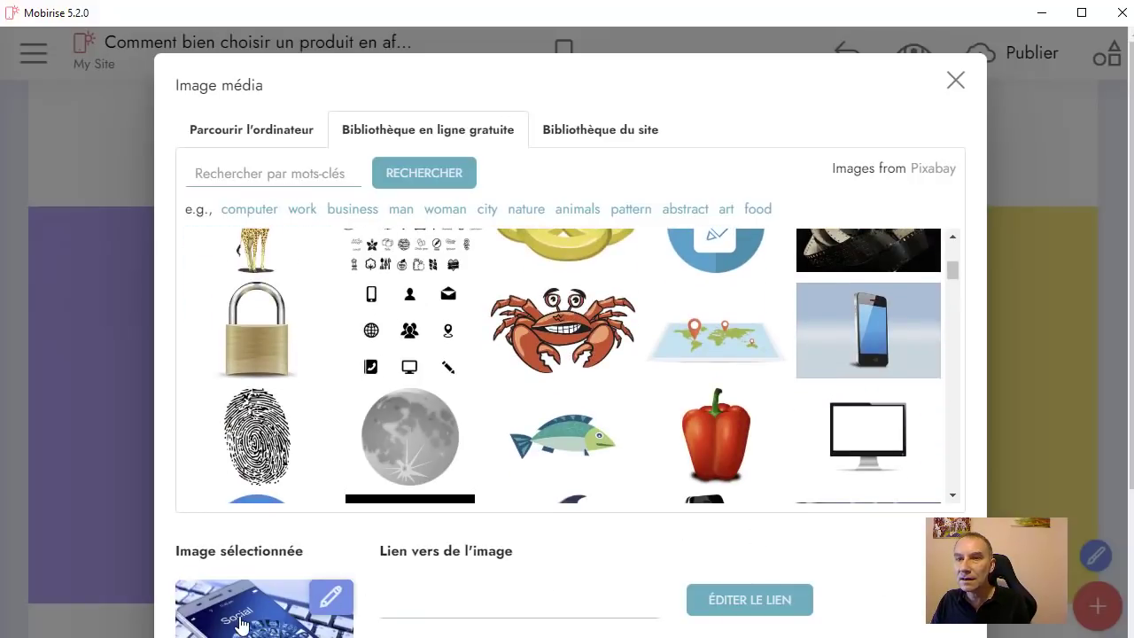
Step: Enlarge the smartphone picture's crop area to its lower-left corner, shift it right and apply the crop
click(245, 623)
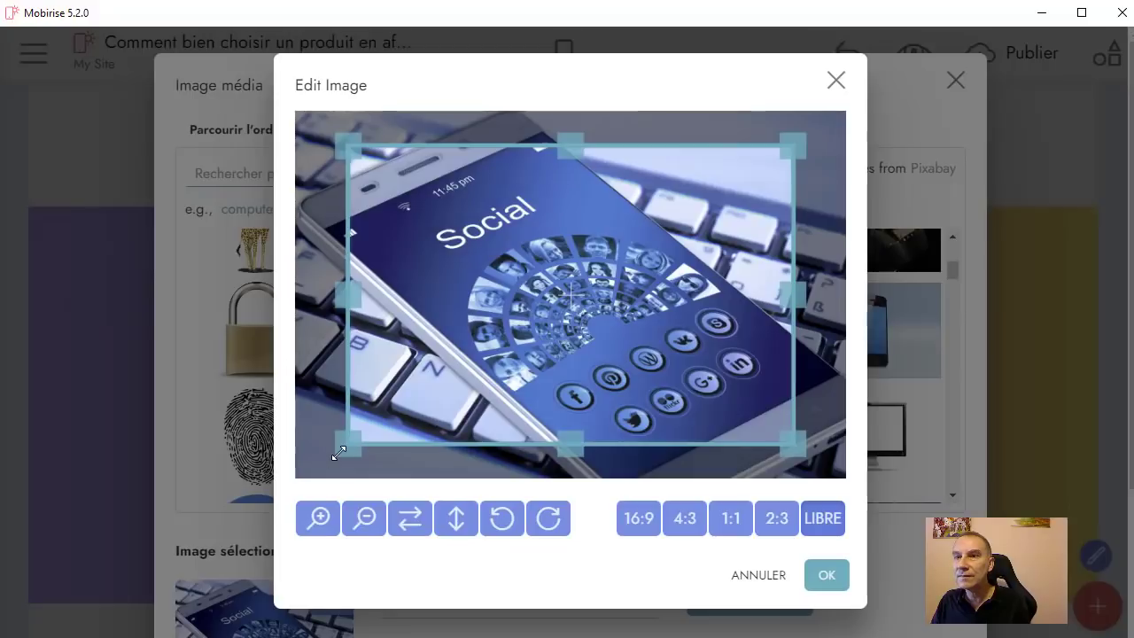
drag(350, 445, 208, 509)
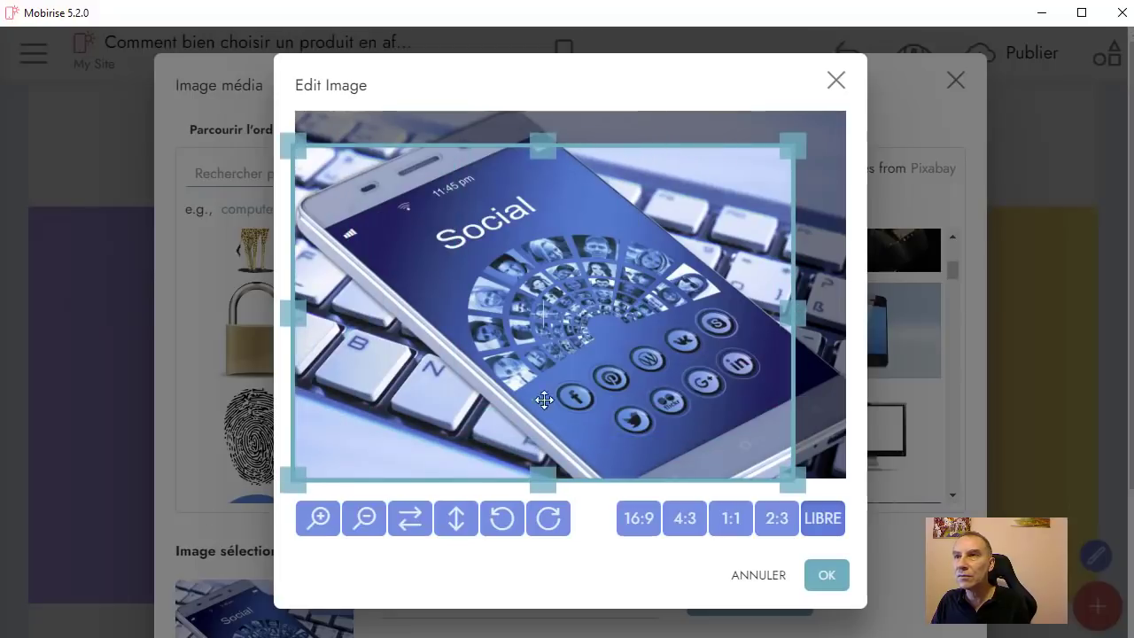
drag(650, 297, 723, 295)
click(828, 577)
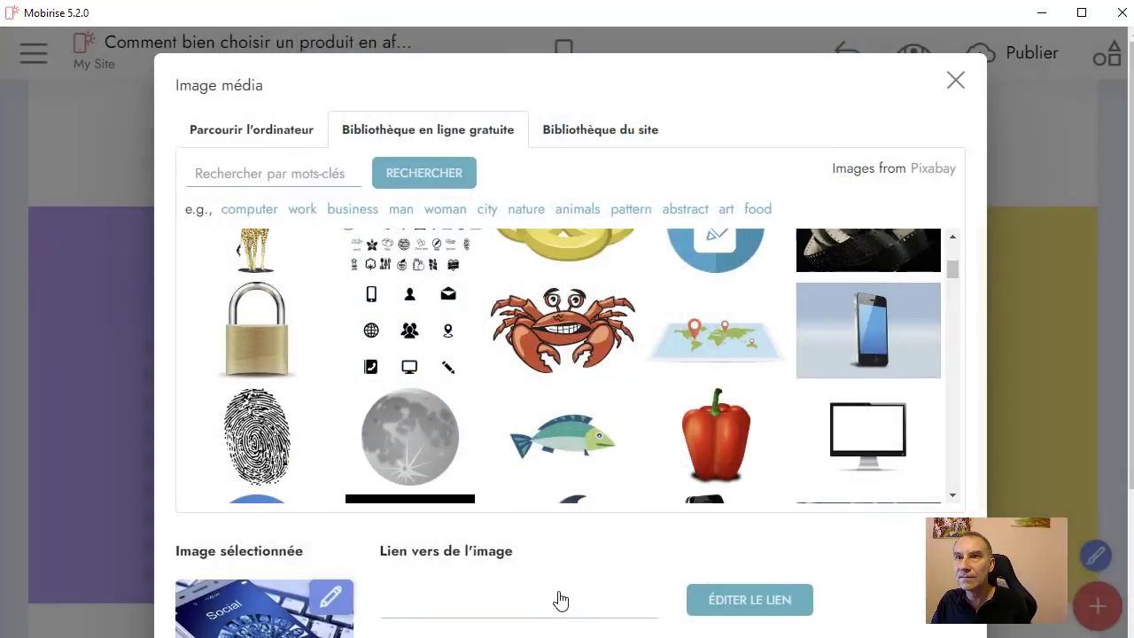
Step: Check the picture's link options without setting a link, and apply the cropped smartphone picture to the Contact Us block
scroll(949, 484, down, 5)
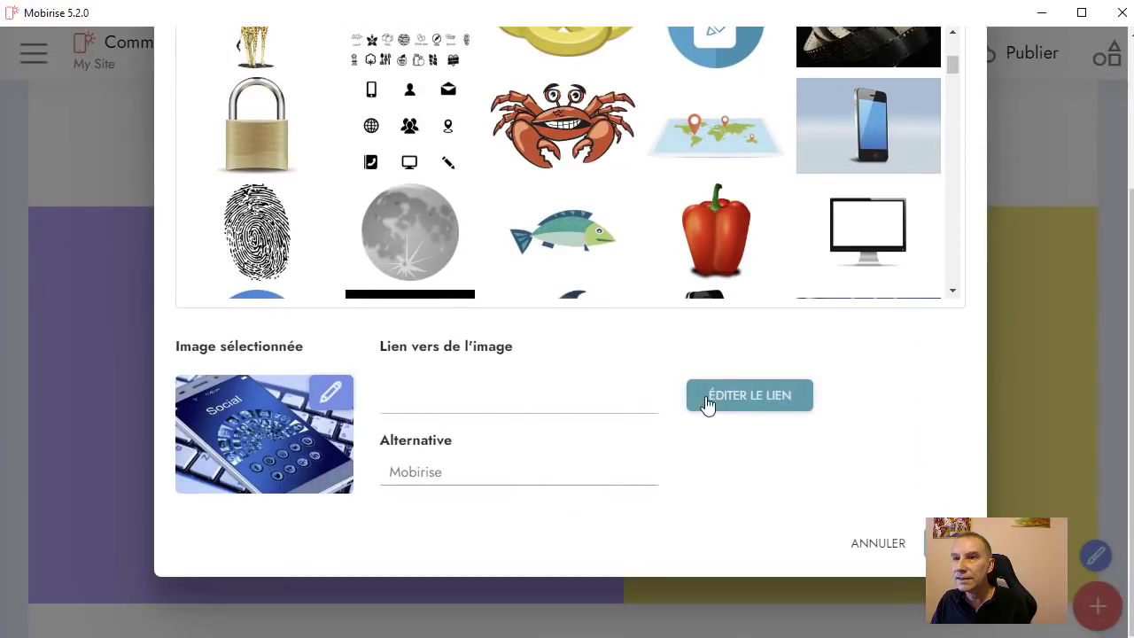
click(754, 410)
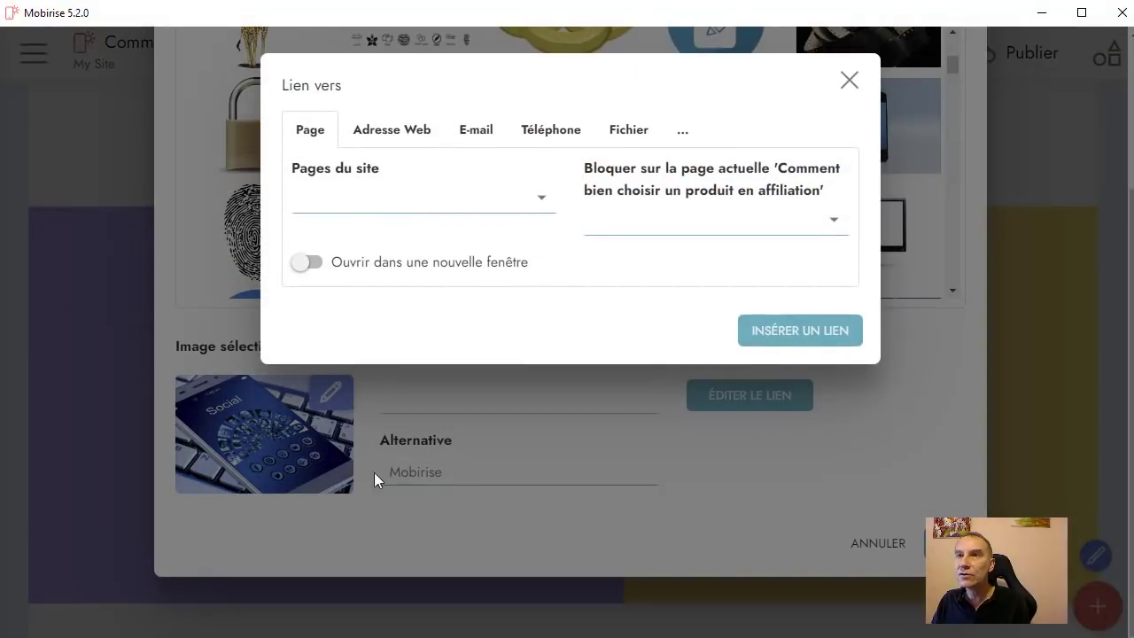
click(849, 79)
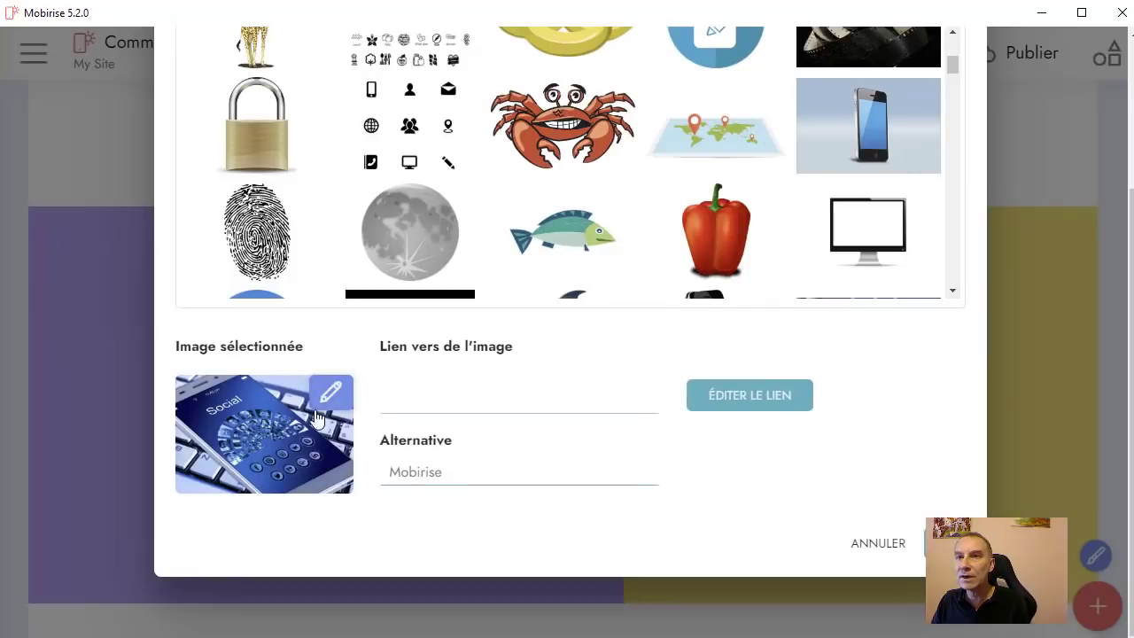
click(948, 543)
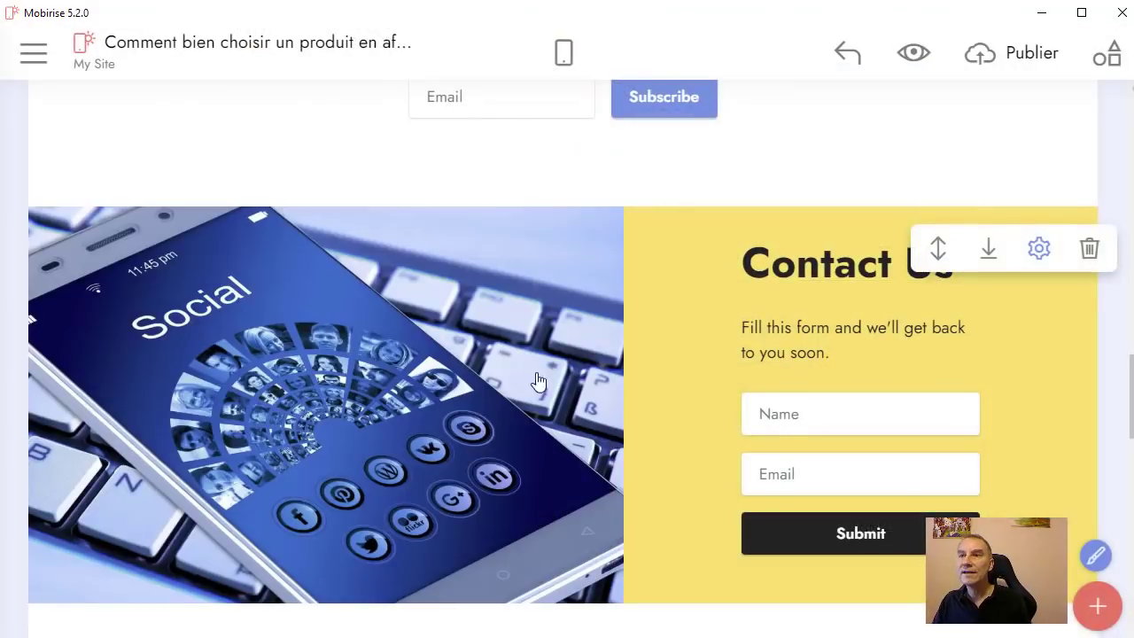
Step: Review the page from the new Contact Us block up through the countdown to the download form header
scroll(471, 470, down, 1)
scroll(416, 367, up, 1)
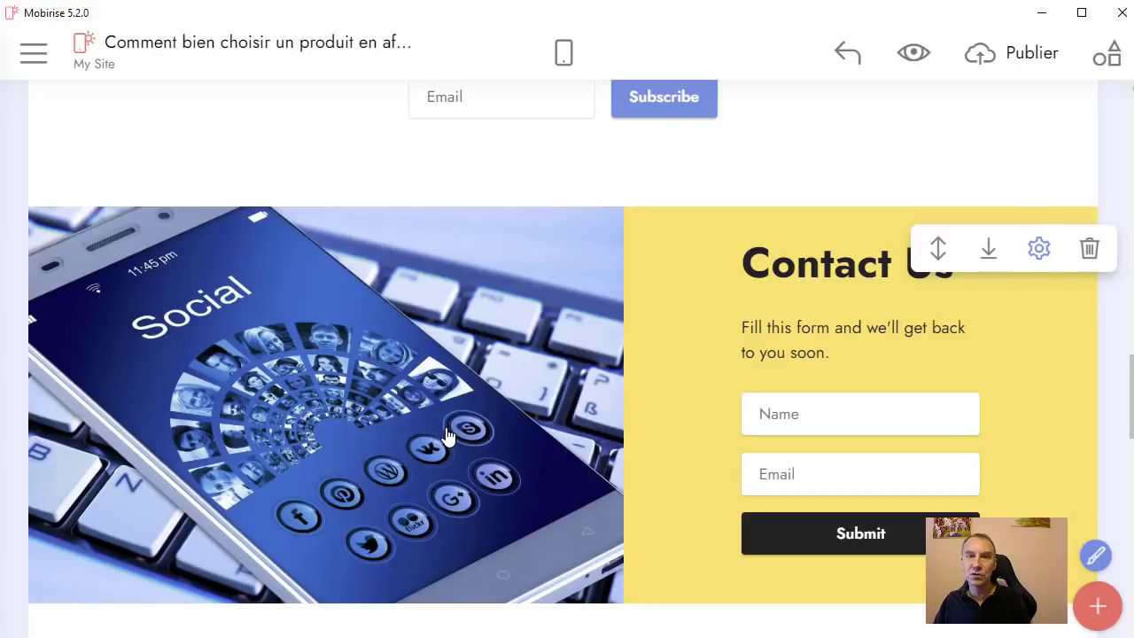
scroll(443, 420, down, 1)
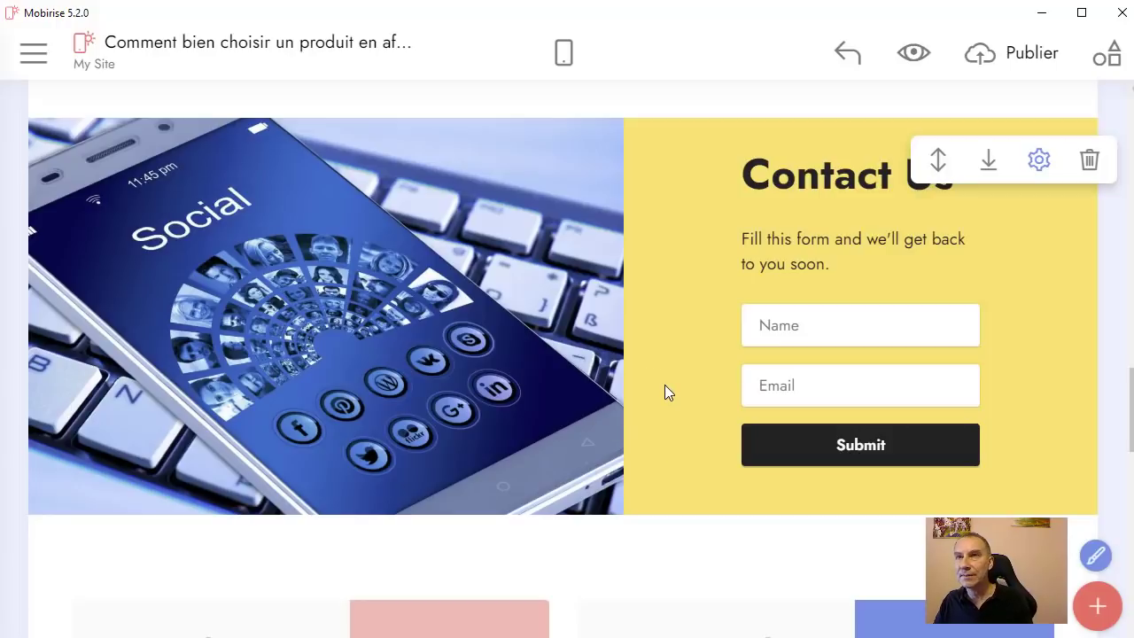
scroll(657, 445, up, 3)
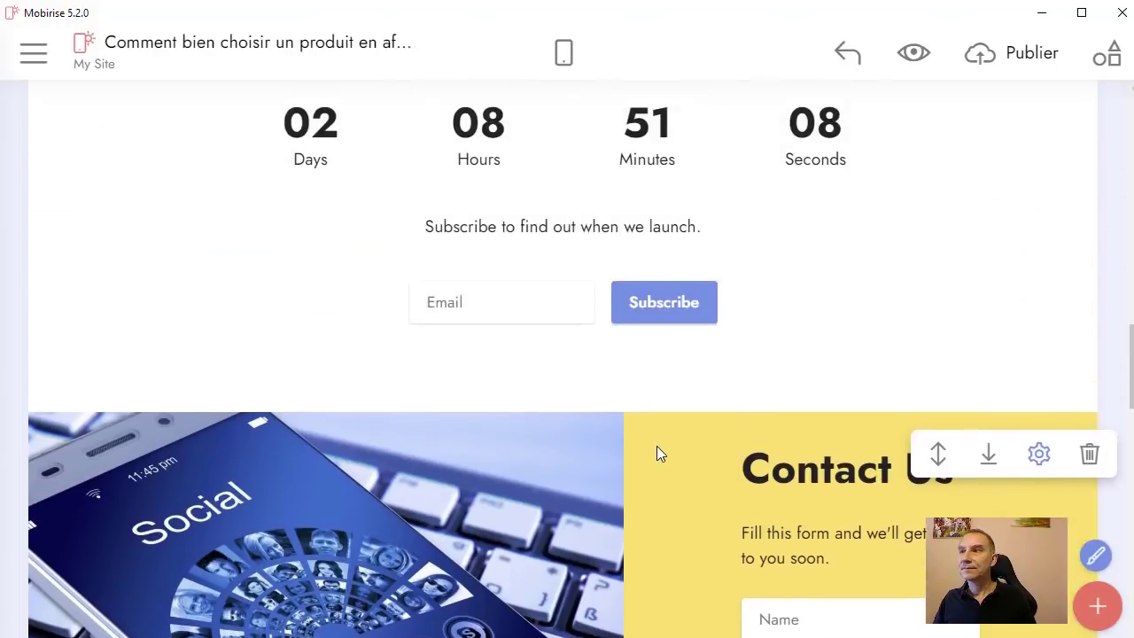
scroll(657, 448, up, 4)
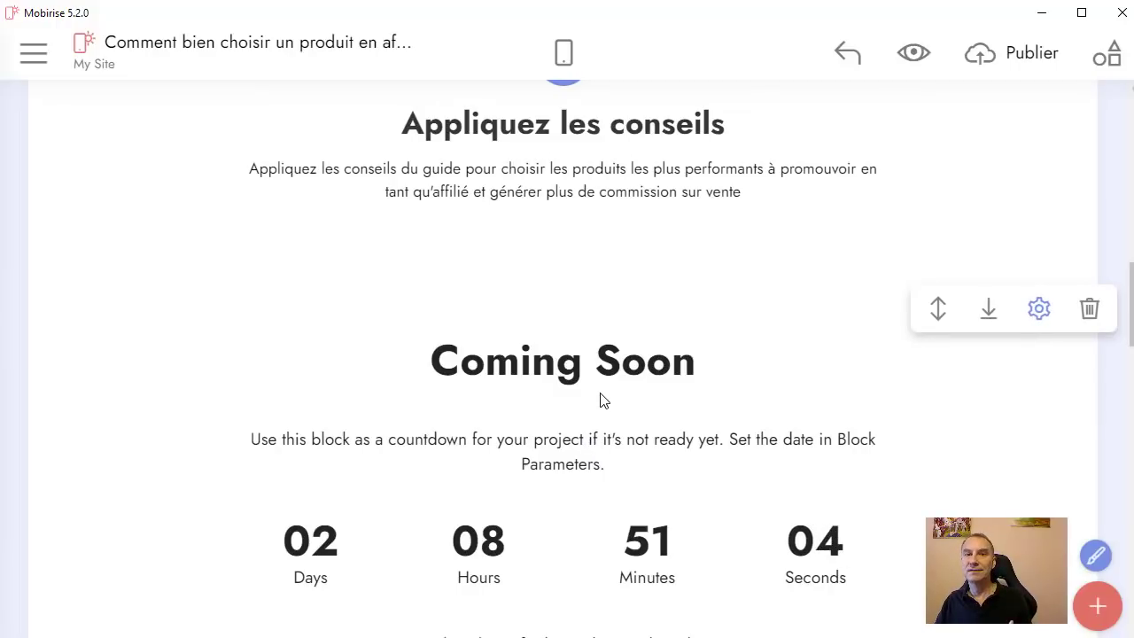
scroll(788, 360, up, 8)
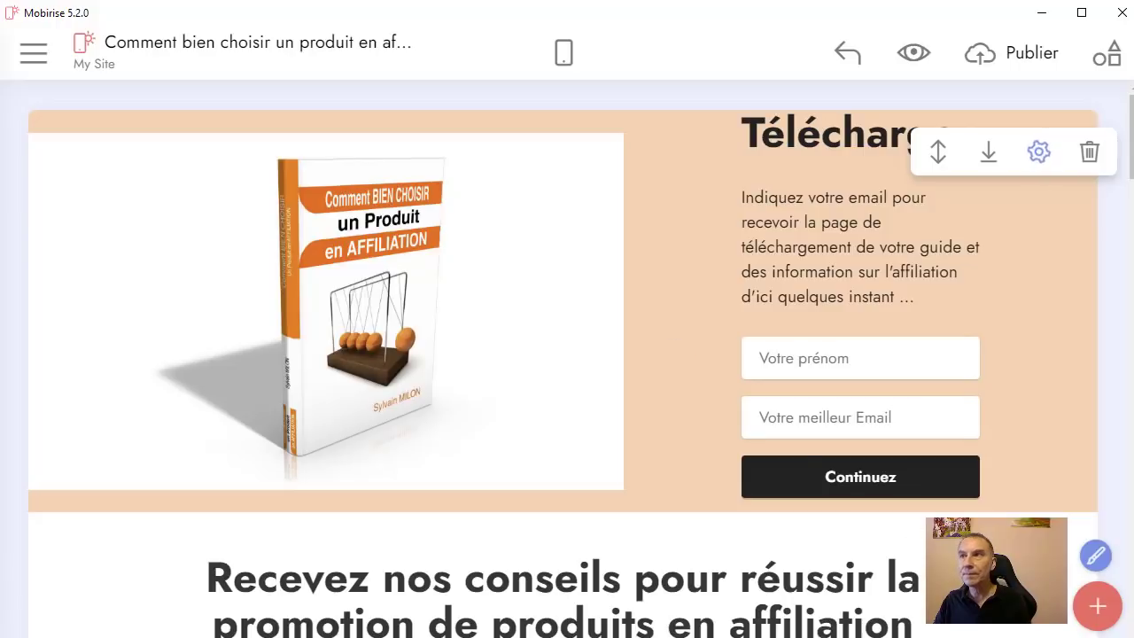
Step: Publish the site to the local drive folder F:\test
click(1032, 62)
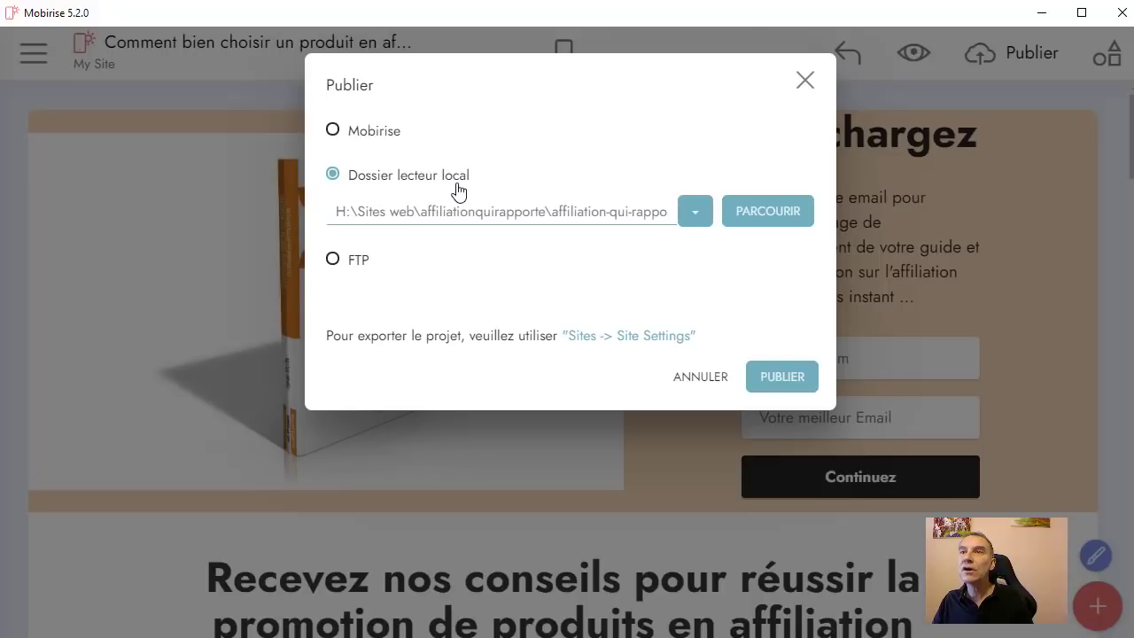
click(777, 221)
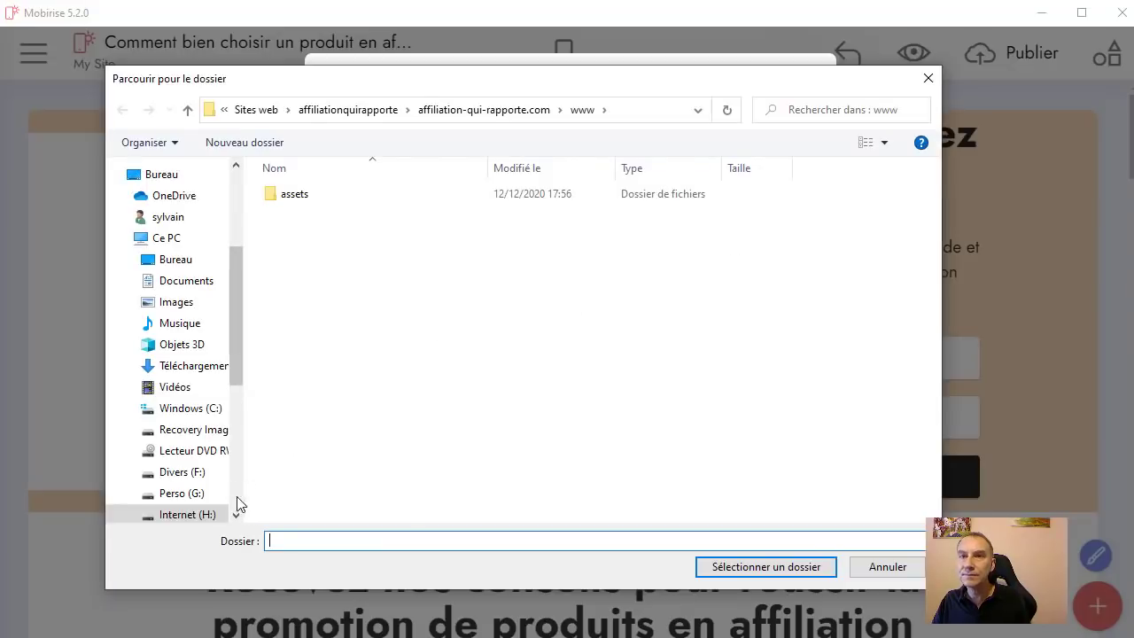
click(182, 472)
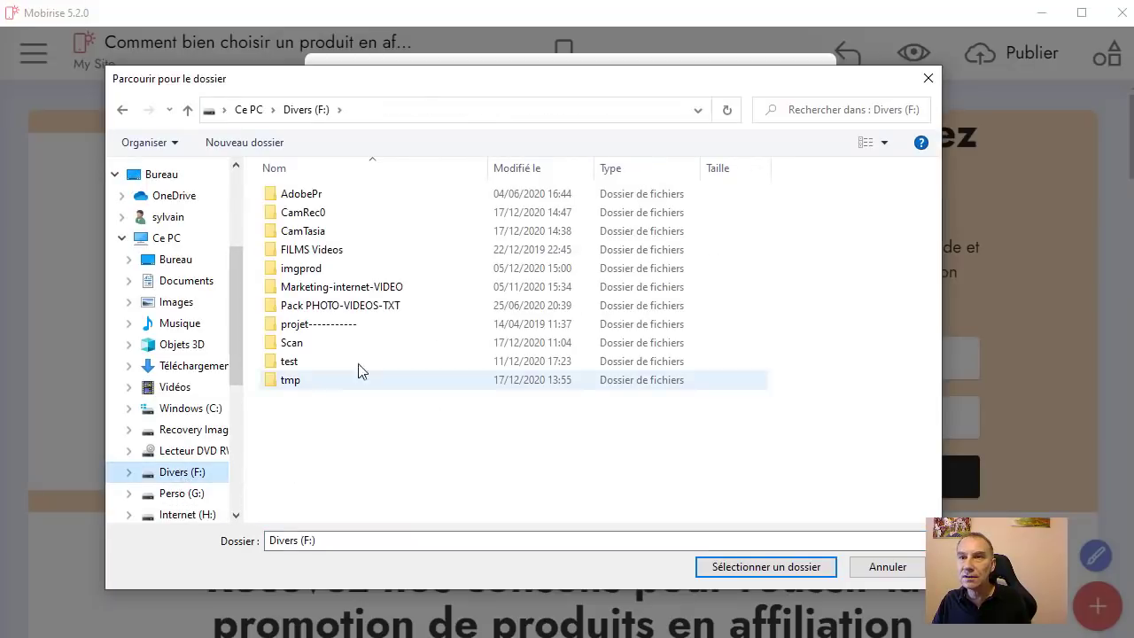
double_click(296, 361)
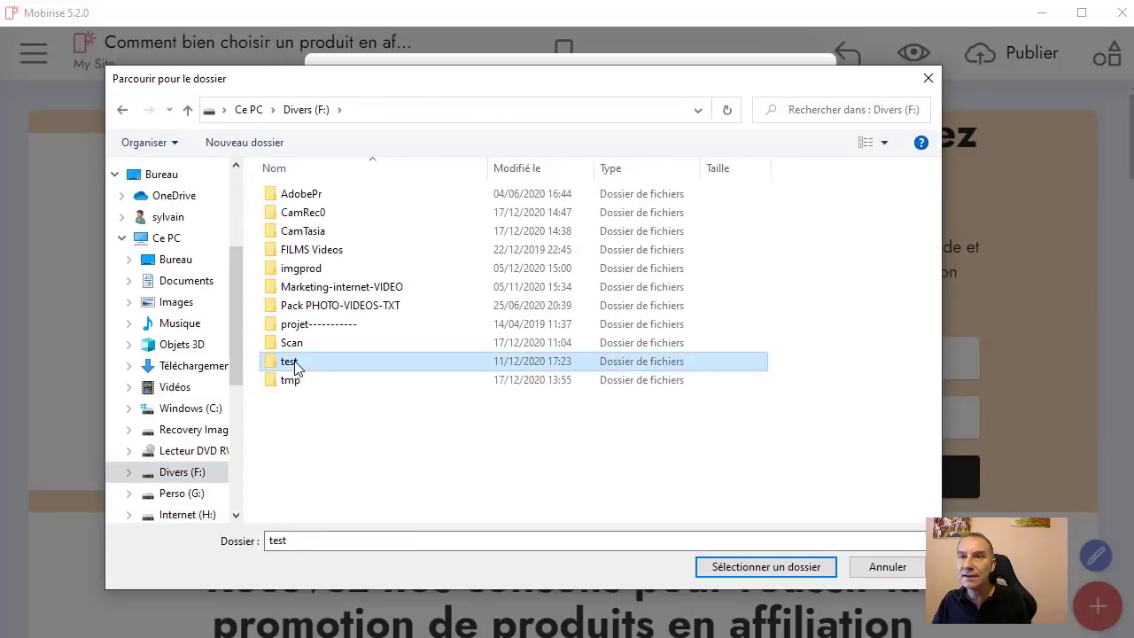
click(777, 568)
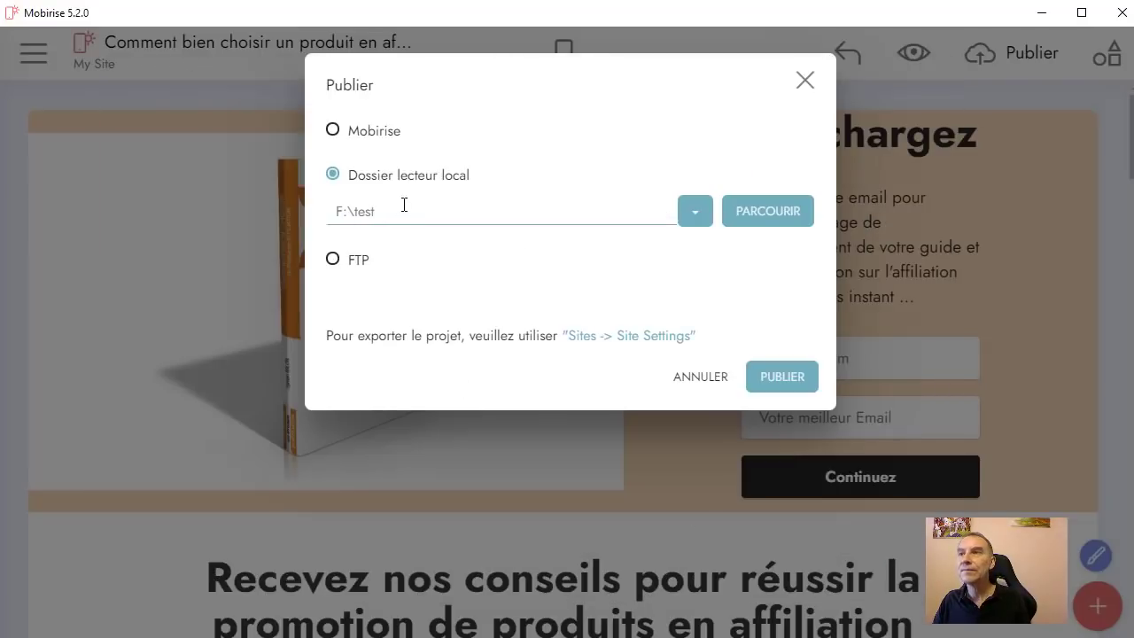
click(784, 376)
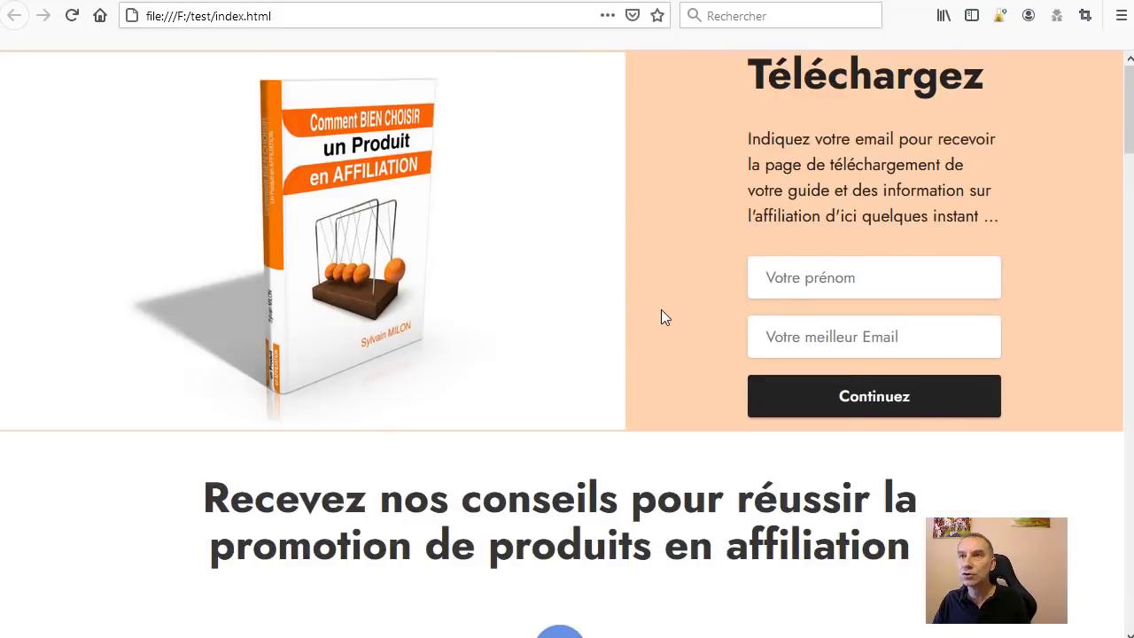
Step: Look through the published index.html page in the browser, checking the download form, countdown, Contact Us block and footer
scroll(501, 257, down, 6)
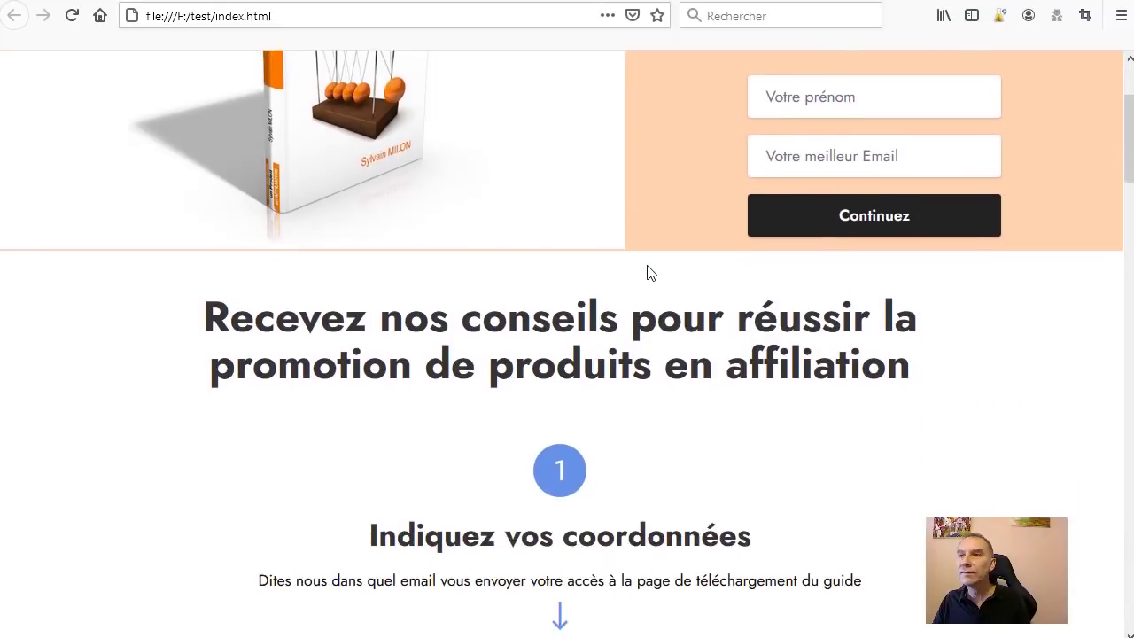
scroll(648, 271, up, 6)
scroll(719, 222, down, 8)
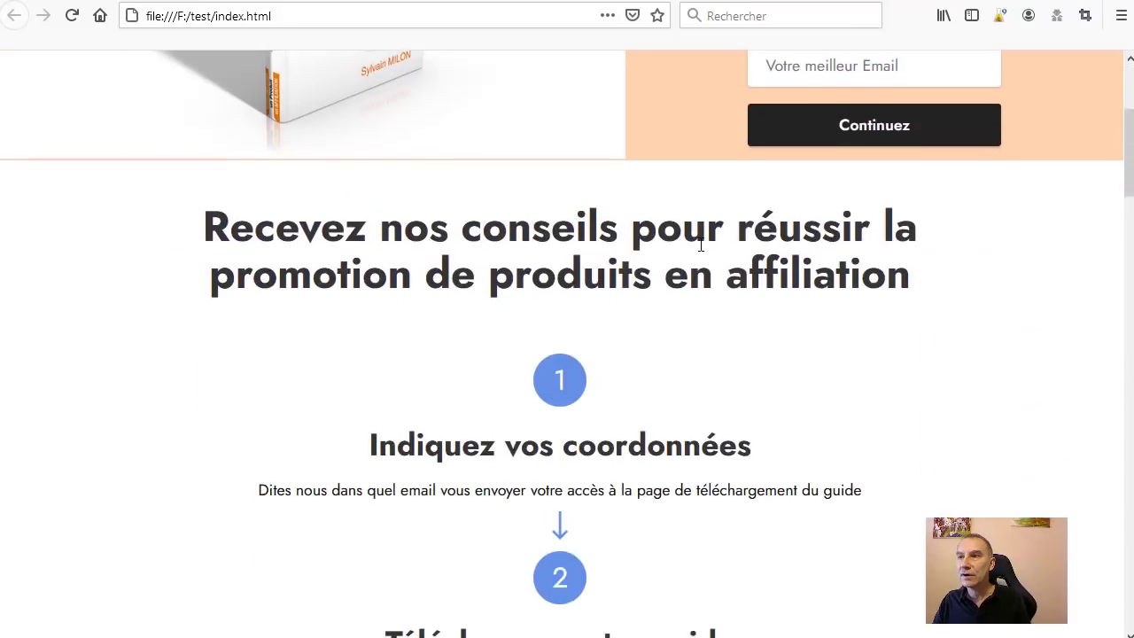
scroll(682, 306, down, 10)
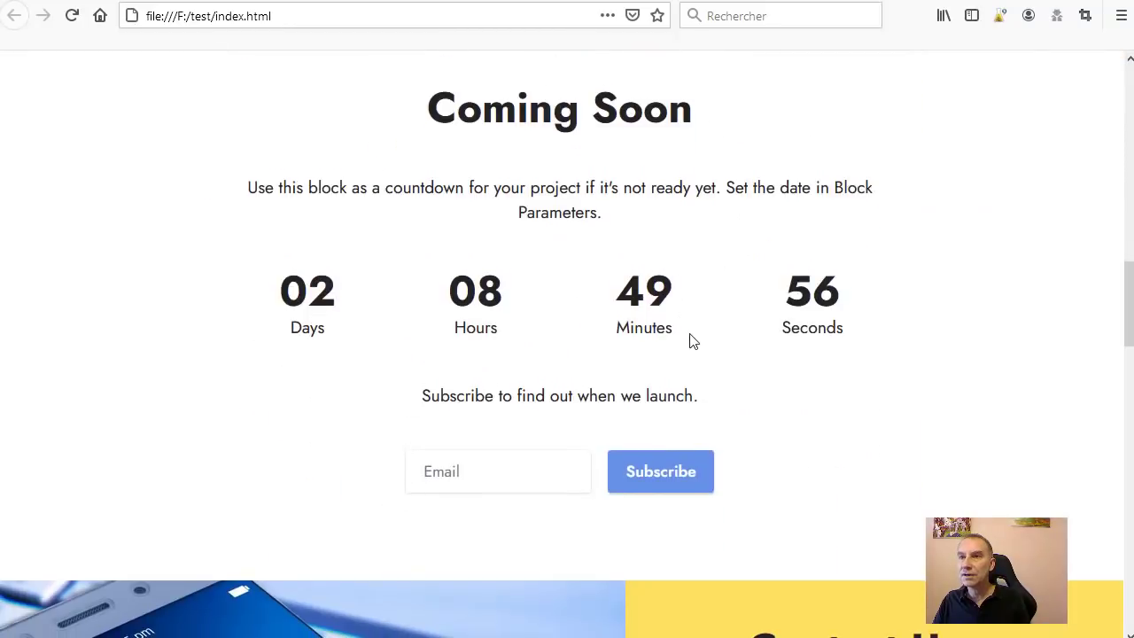
scroll(547, 251, down, 10)
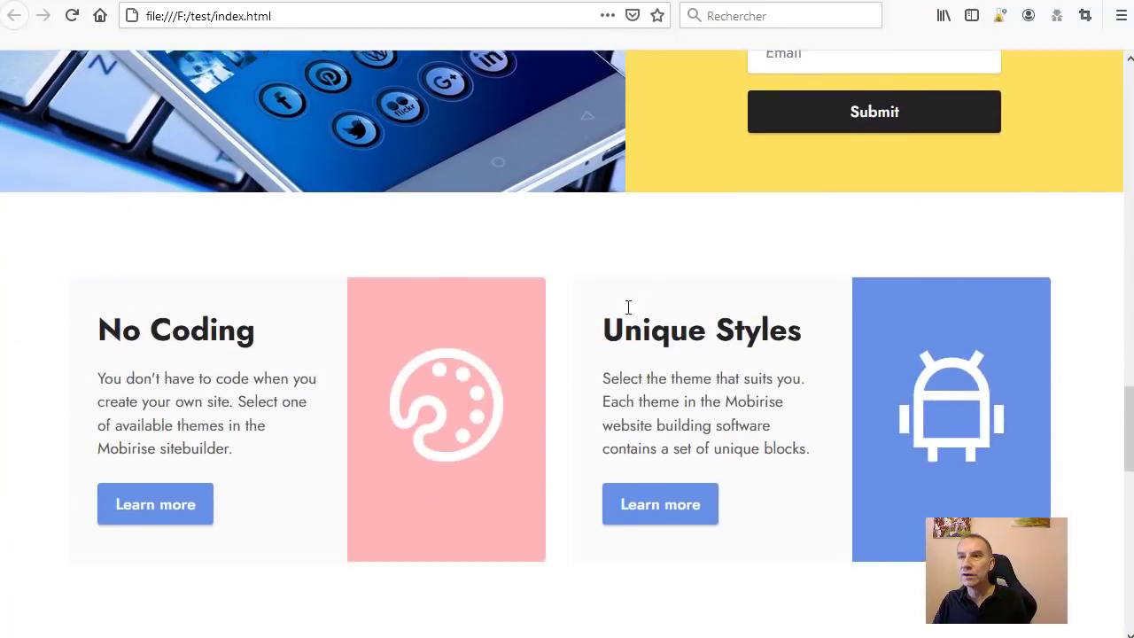
scroll(864, 416, down, 7)
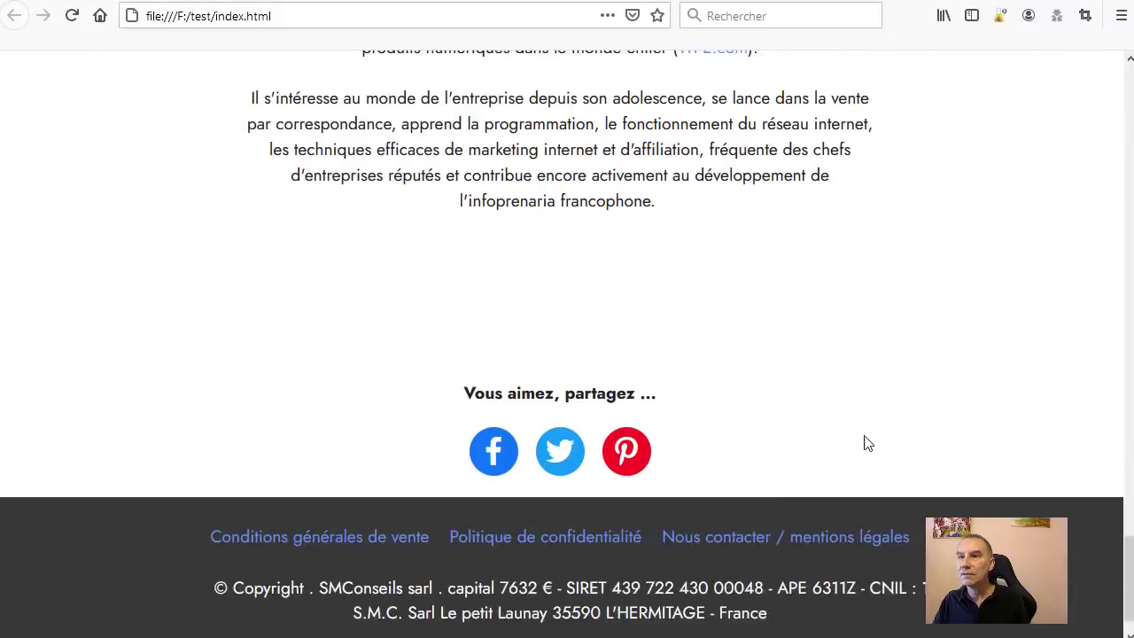
scroll(865, 443, up, 12)
scroll(599, 433, up, 2)
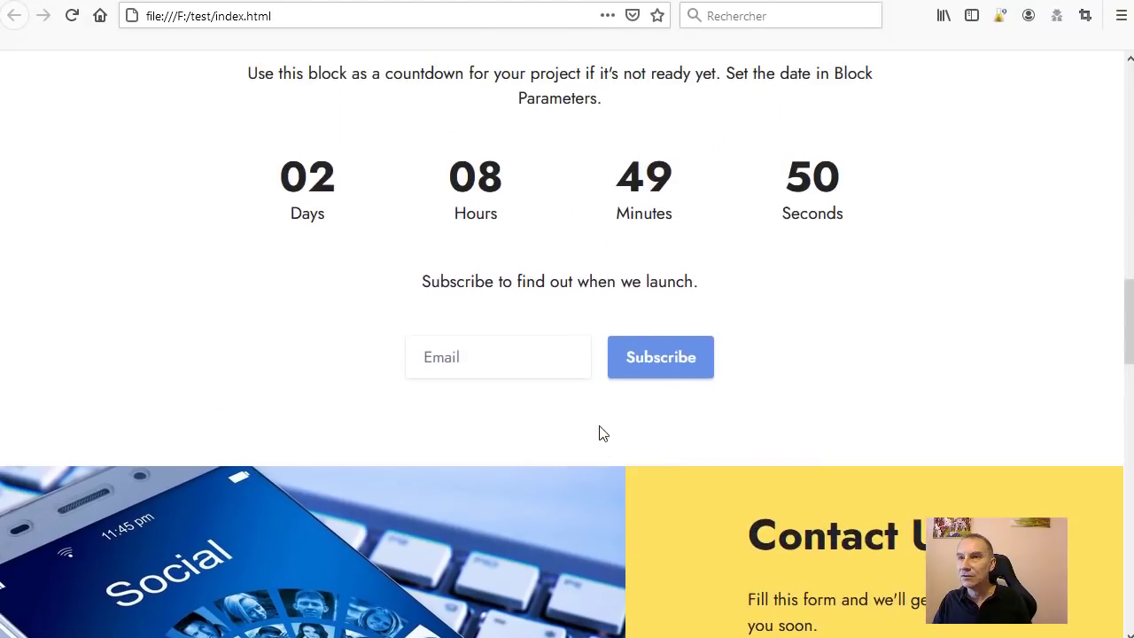
scroll(709, 452, down, 6)
scroll(673, 478, down, 3)
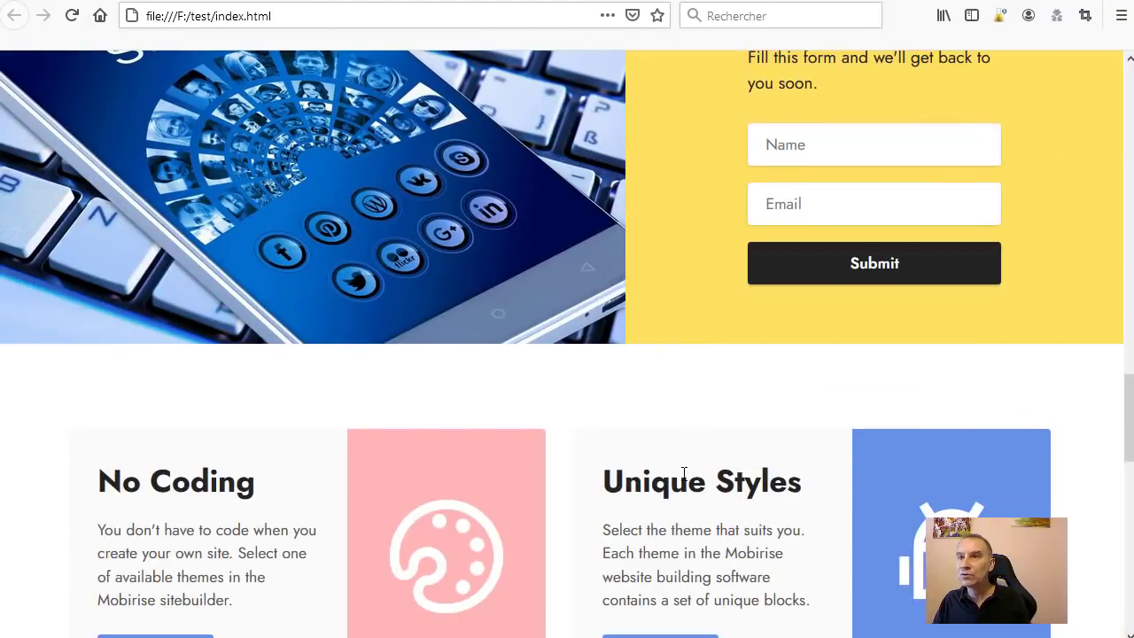
scroll(716, 462, up, 9)
scroll(717, 463, up, 6)
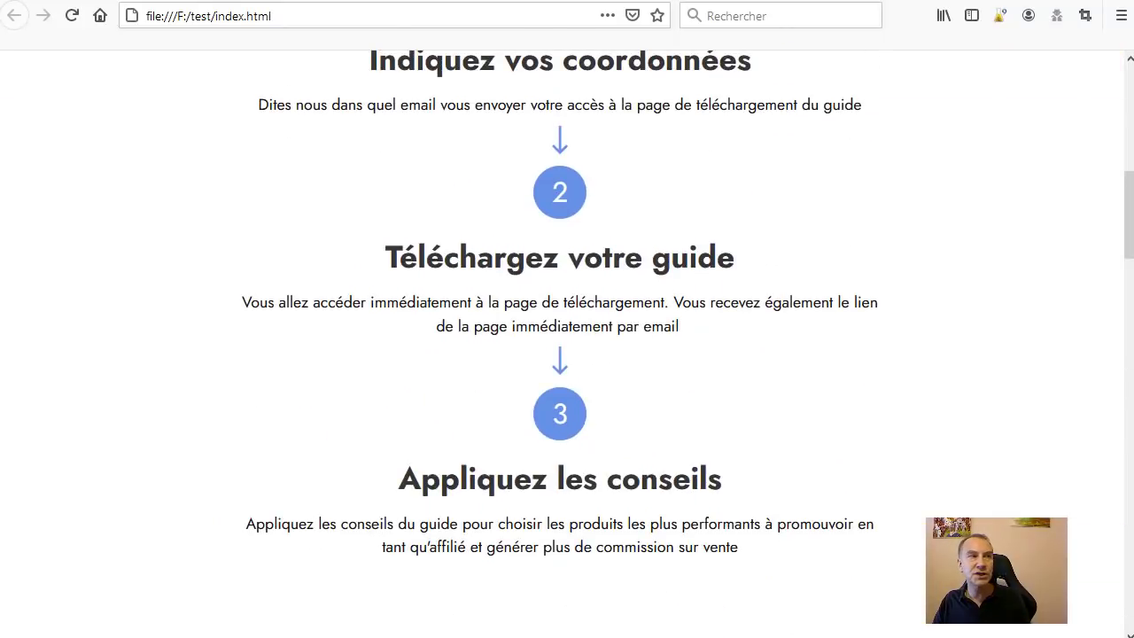
Step: Switch to the F:\test folder window, move it aside and load page1.html into the browser
key(alt+Tab)
drag(563, 202, 553, 107)
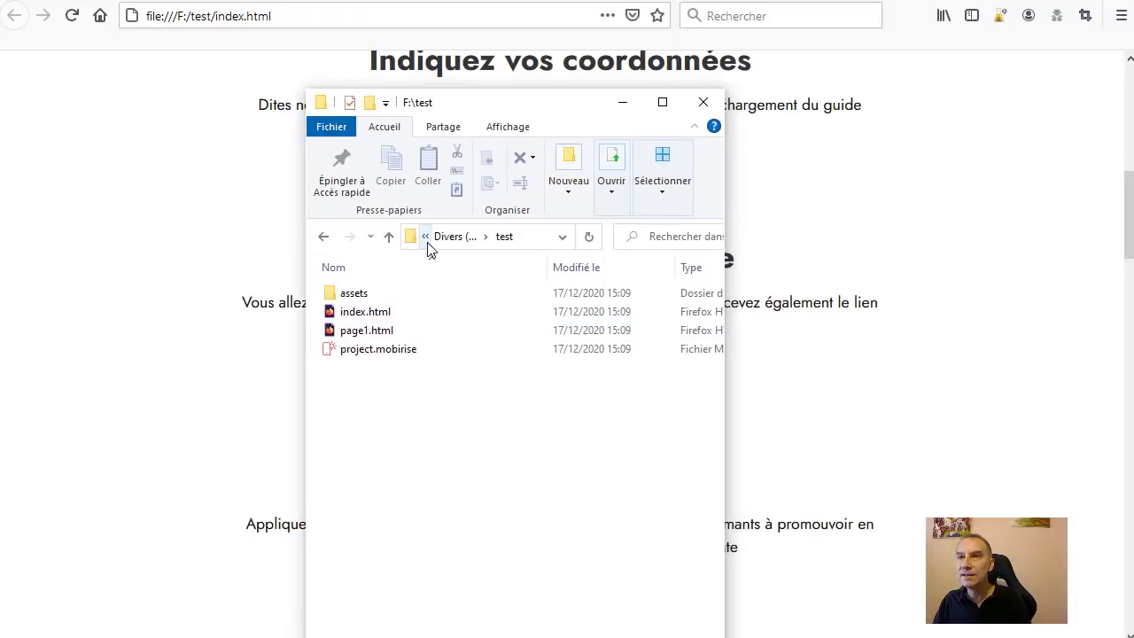
click(390, 315)
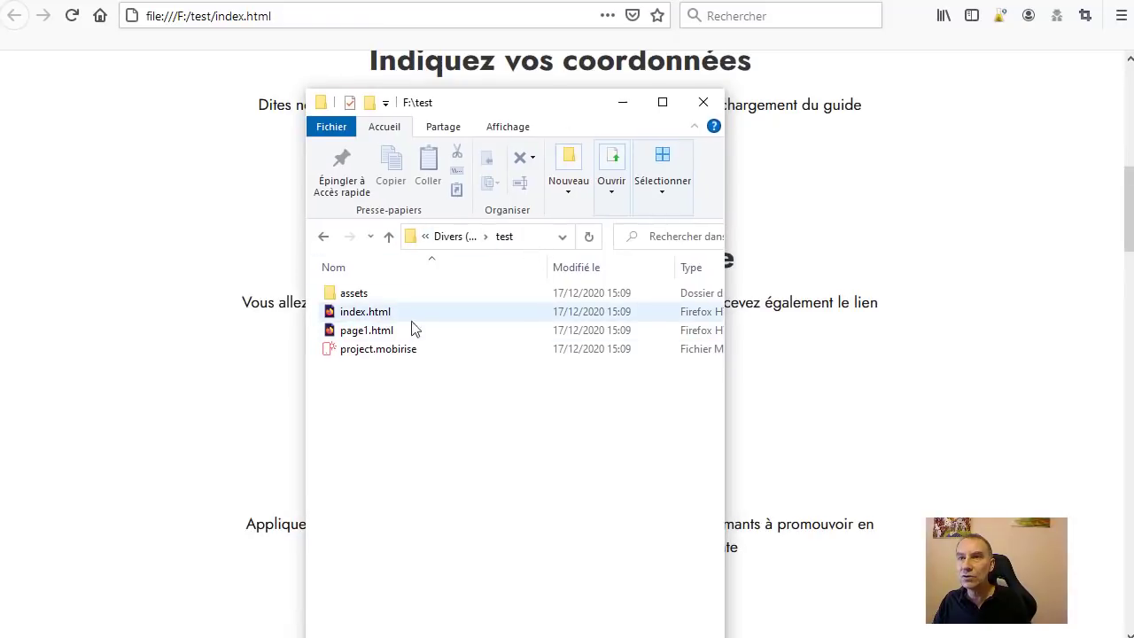
click(365, 335)
click(364, 336)
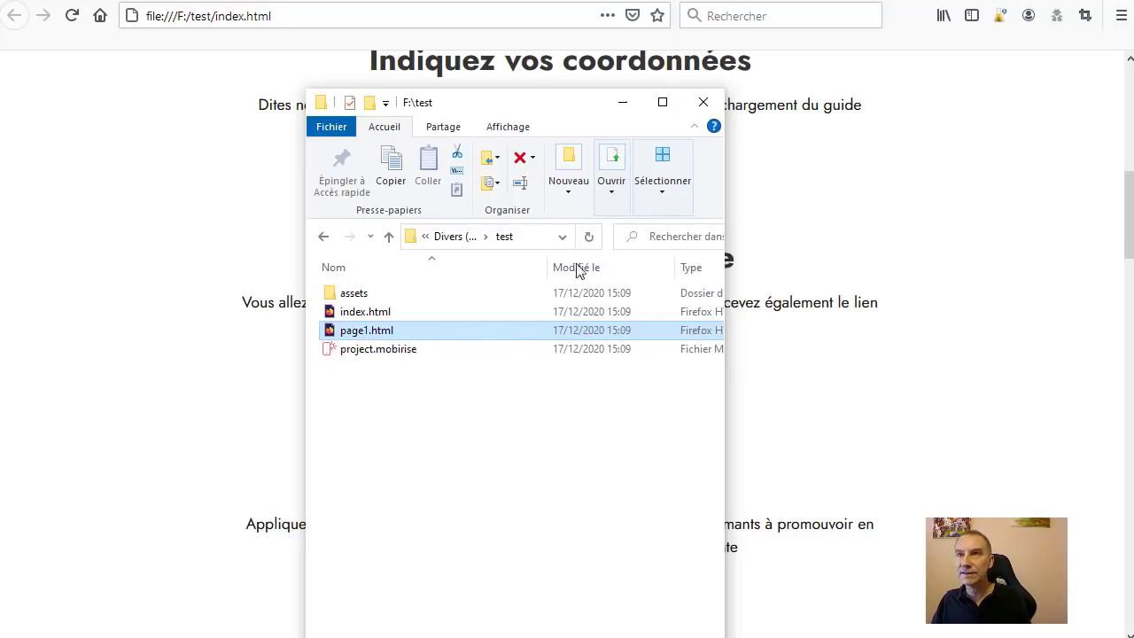
drag(534, 106, 256, 107)
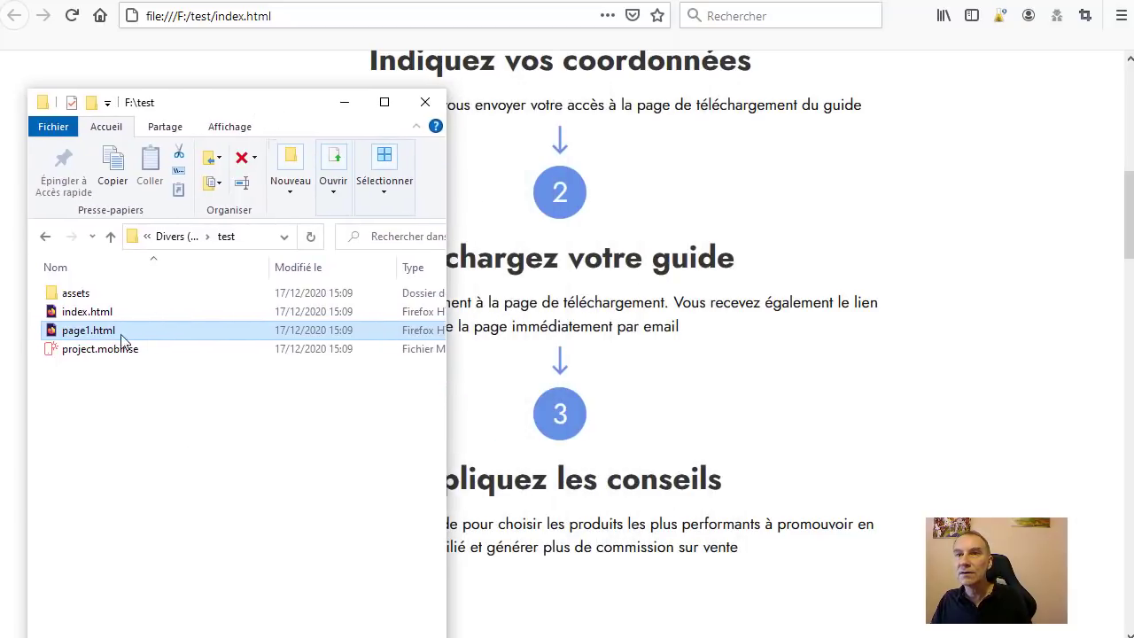
drag(101, 337, 842, 347)
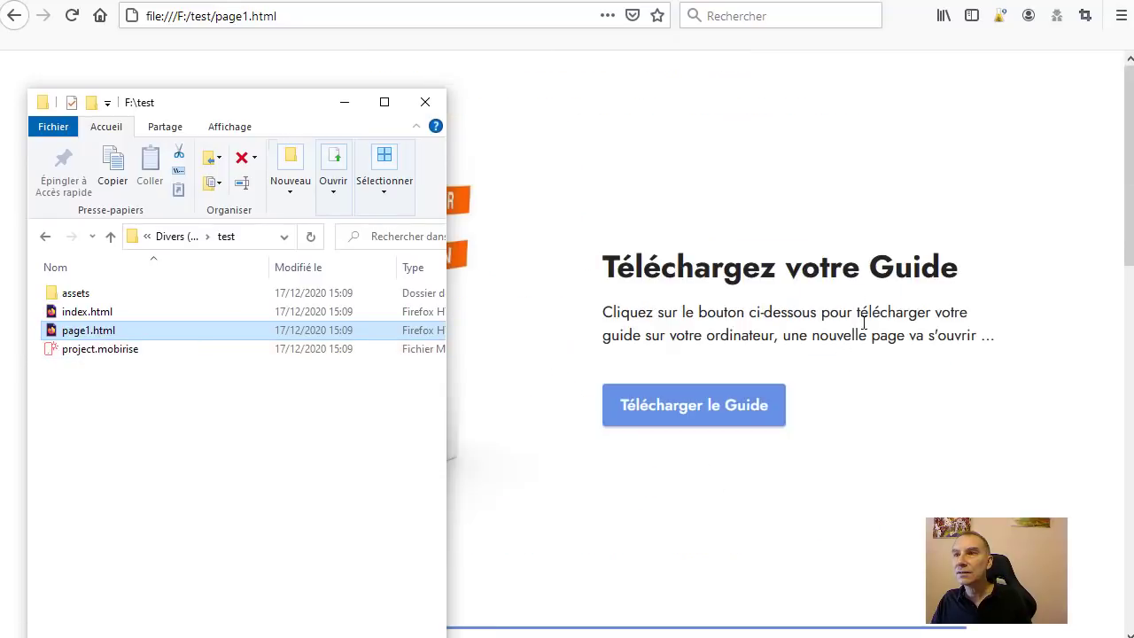
Step: Look through the published guide download page down to its footer and return to its beginning
click(897, 308)
scroll(982, 362, down, 10)
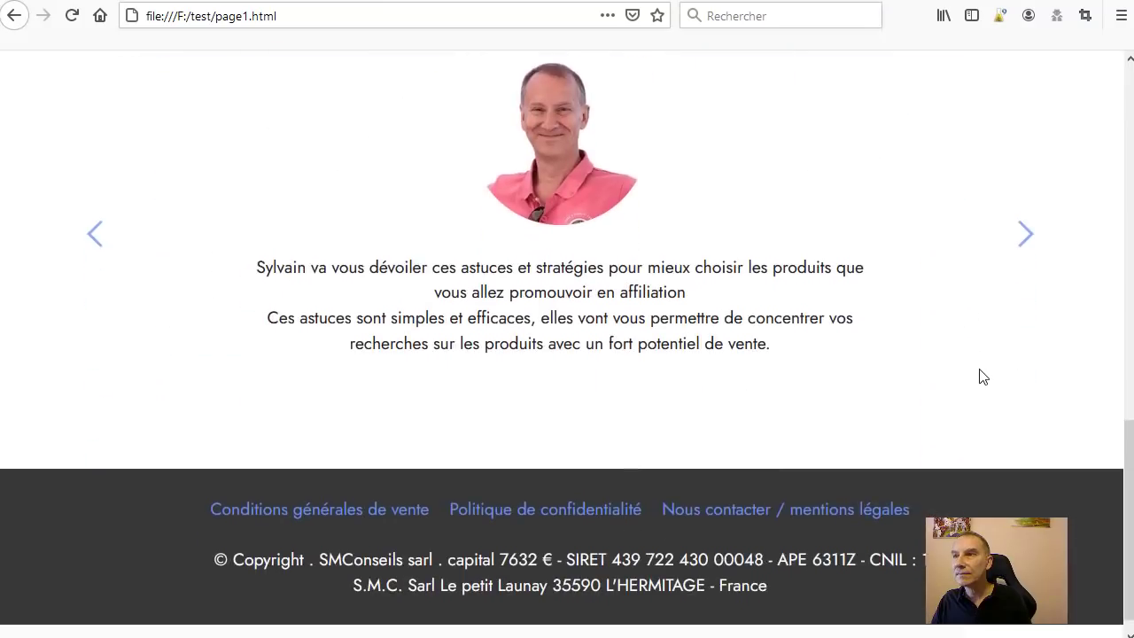
scroll(982, 375, up, 4)
scroll(979, 374, up, 6)
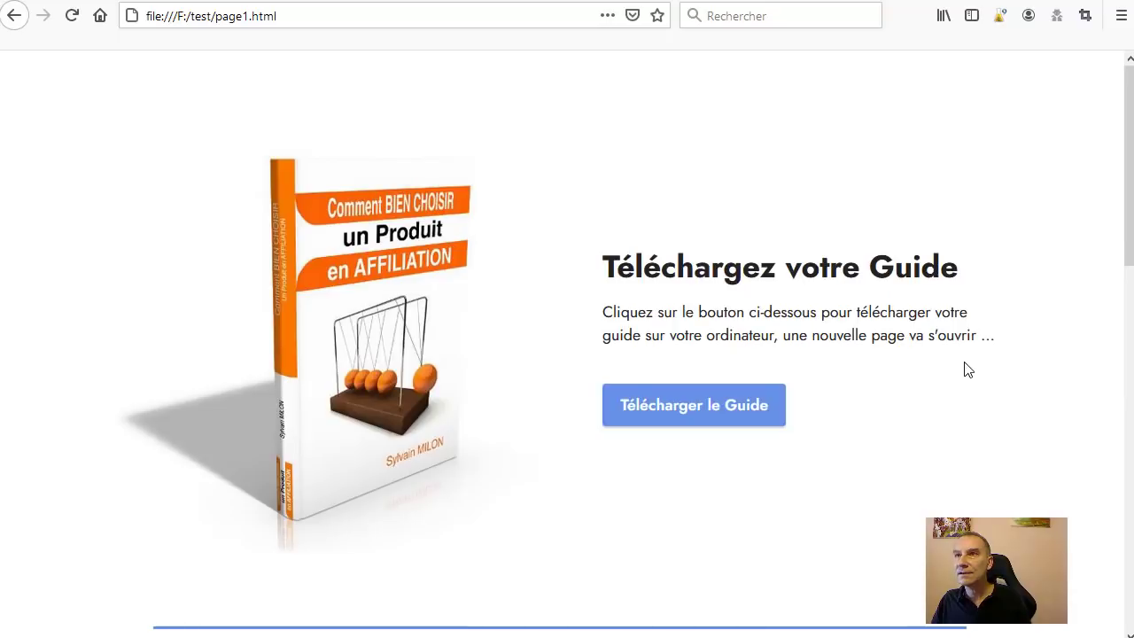
Step: Bring back the F:\test folder window, load index.html into the browser and review its countdown and Contact Us blocks
key(alt+Tab)
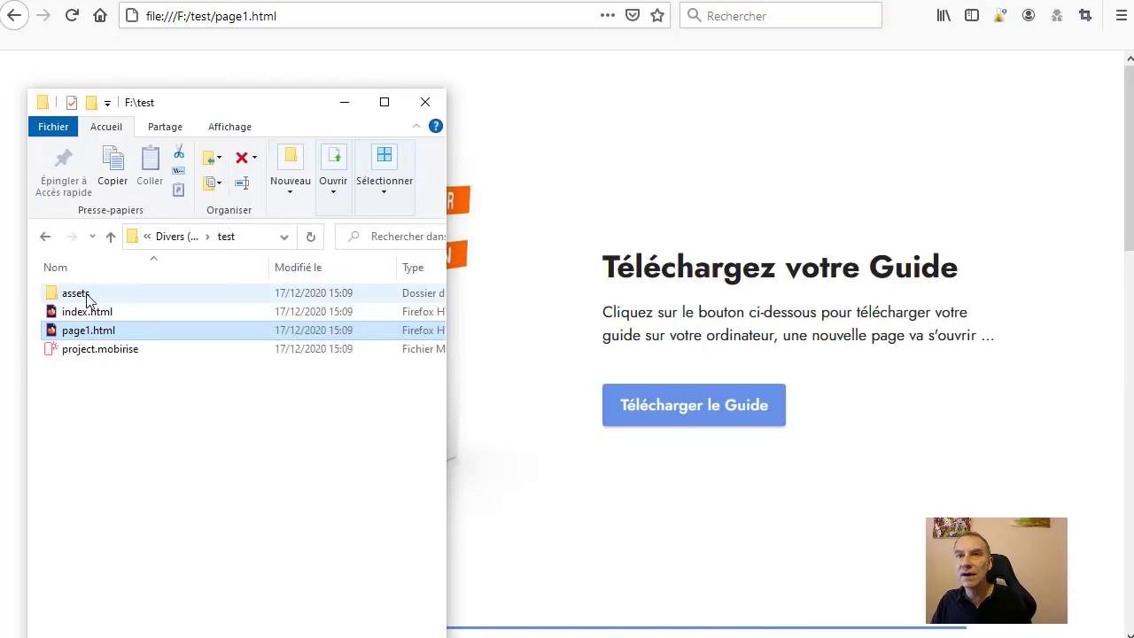
drag(80, 314, 939, 328)
scroll(988, 382, down, 10)
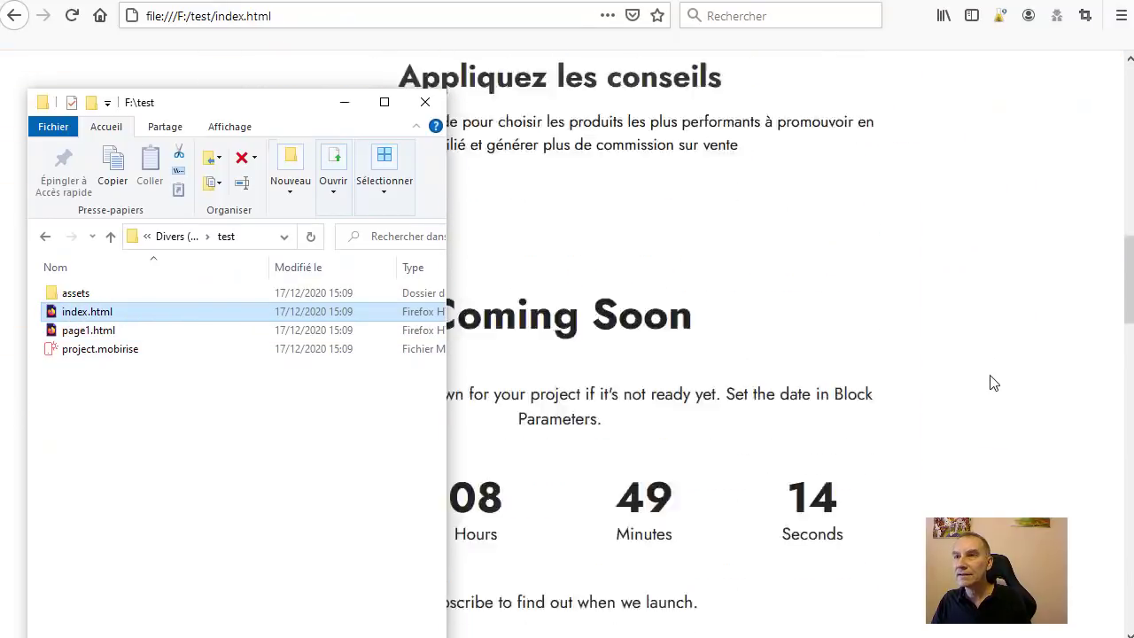
scroll(990, 381, down, 12)
scroll(979, 386, up, 8)
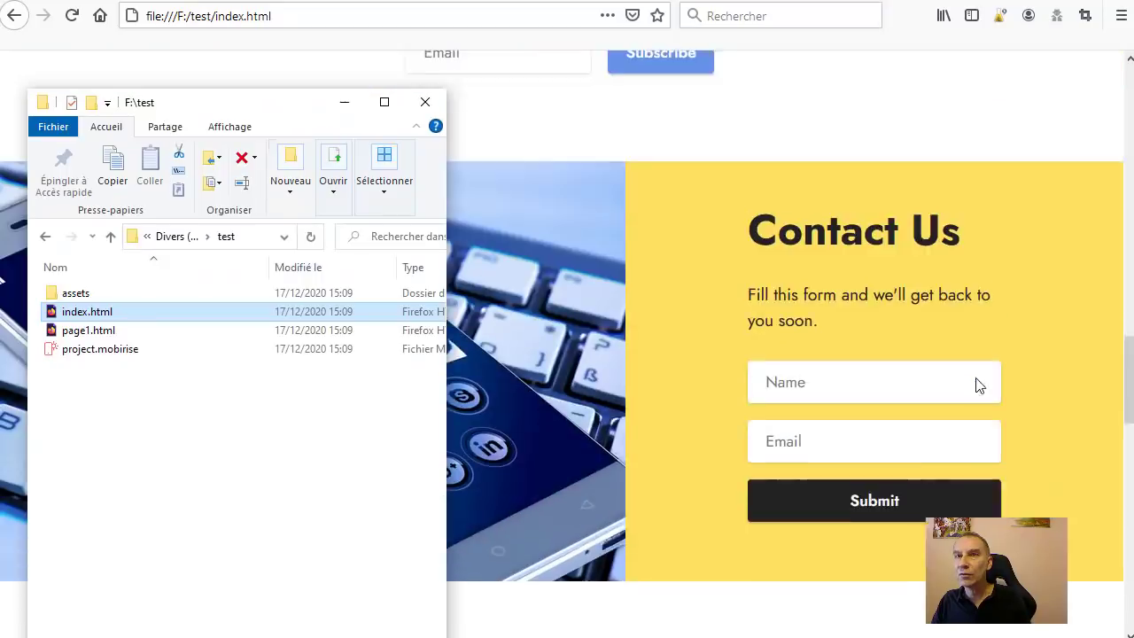
scroll(979, 386, up, 5)
Step: Close the Mobirise window and reopen the project from the project.mobirise file in the F:\test folder
click(177, 394)
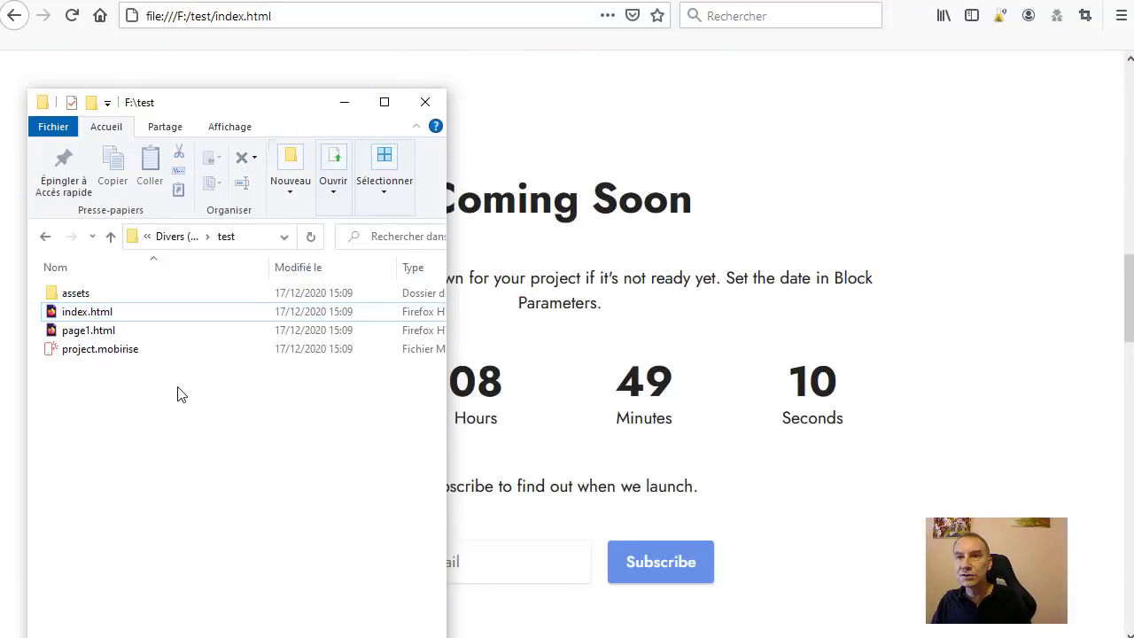
click(90, 354)
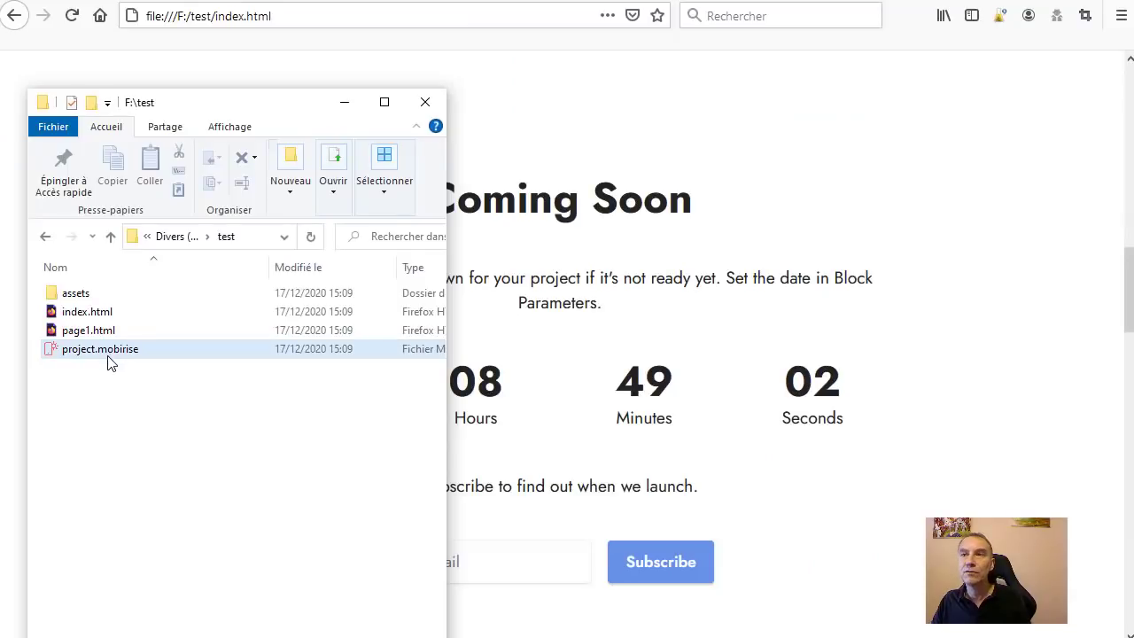
click(111, 381)
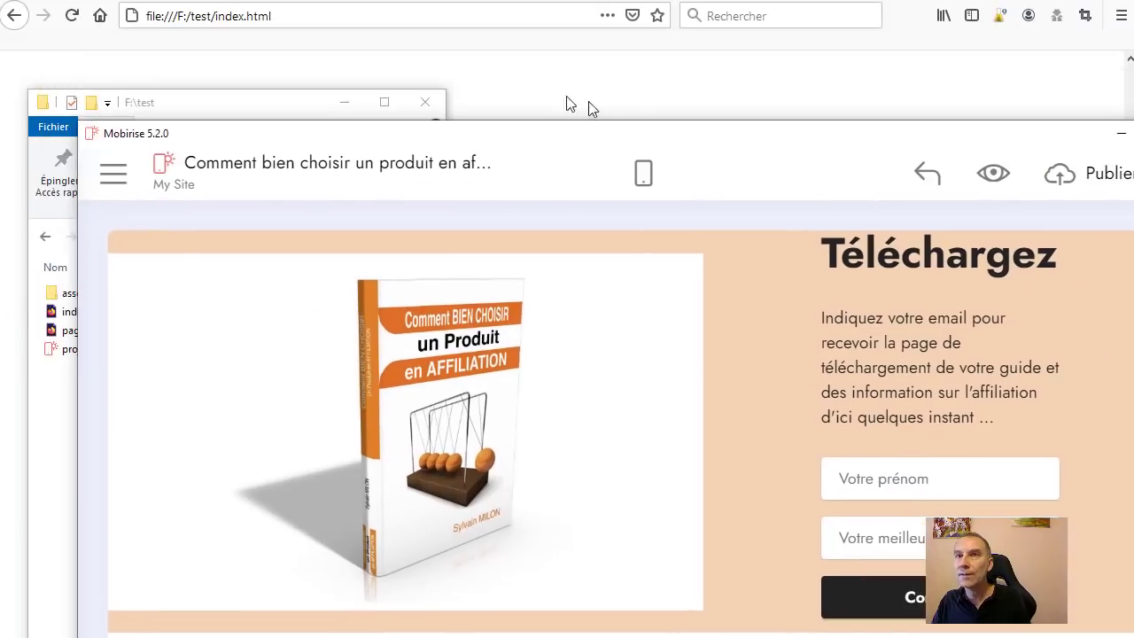
drag(743, 139, 487, 99)
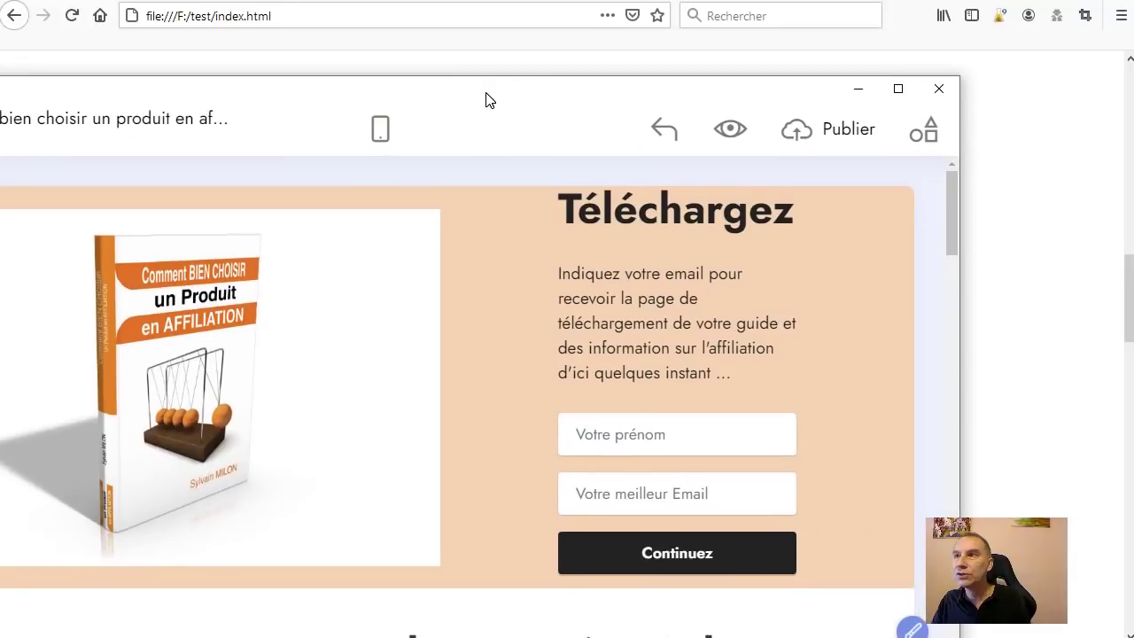
click(947, 88)
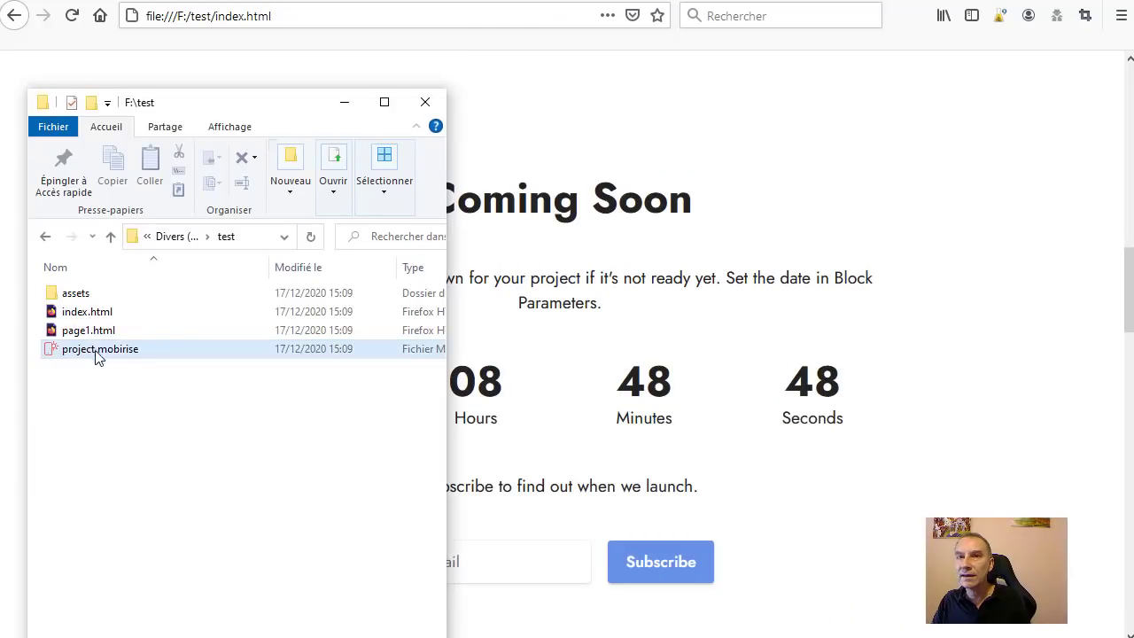
click(79, 355)
double_click(80, 354)
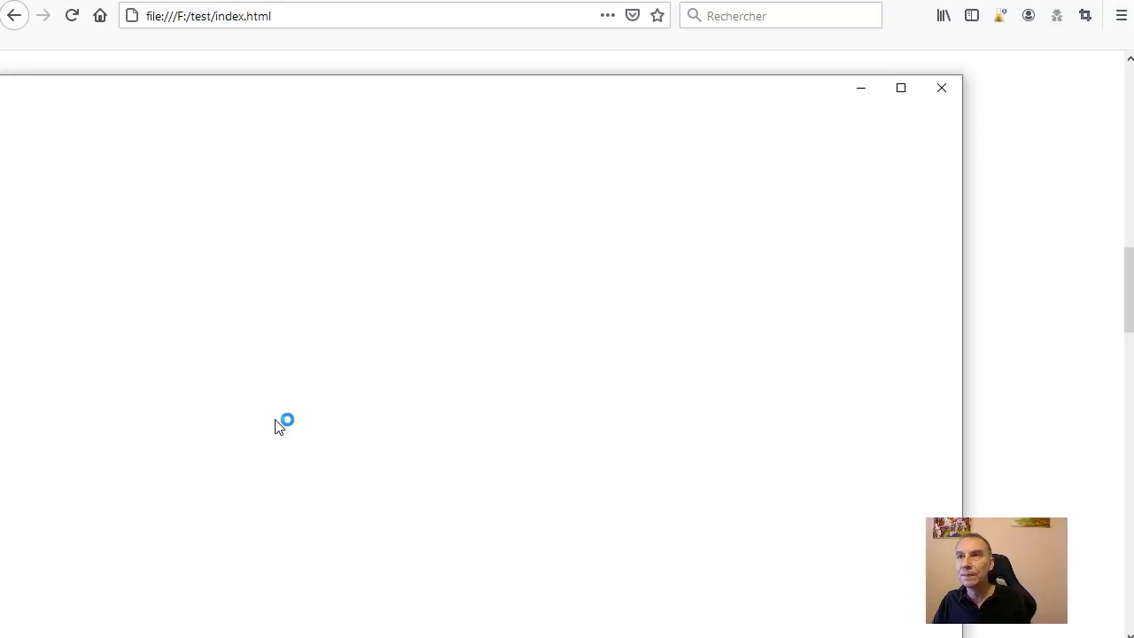
Step: Bring the reopened Mobirise window fully into view and look through the restored landing page, returning to its beginning
drag(592, 91, 752, 26)
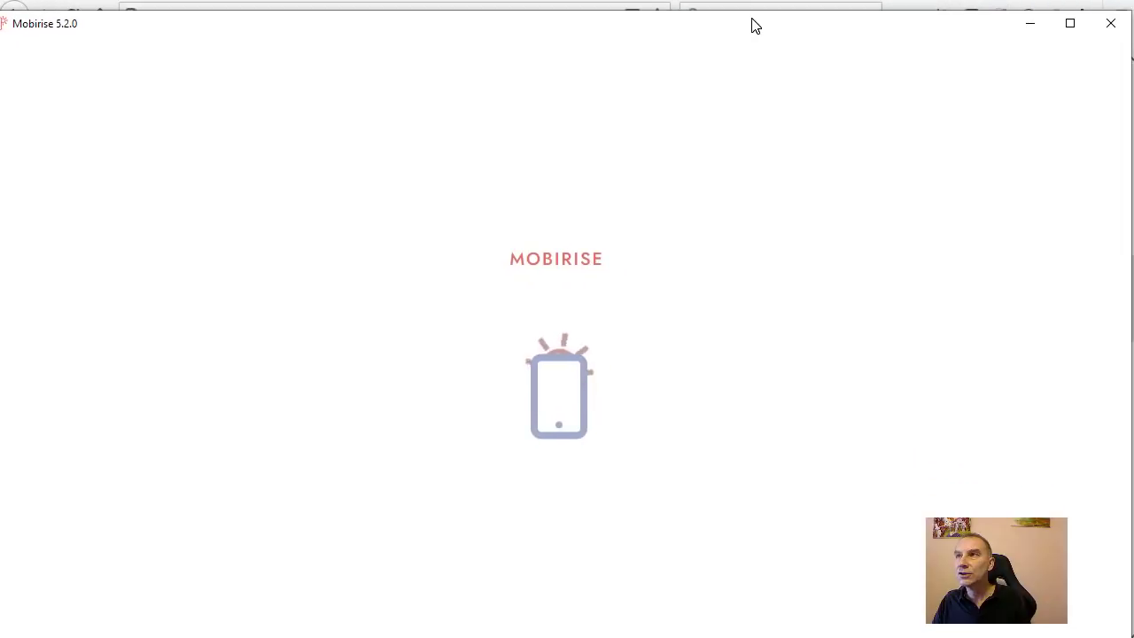
double_click(696, 27)
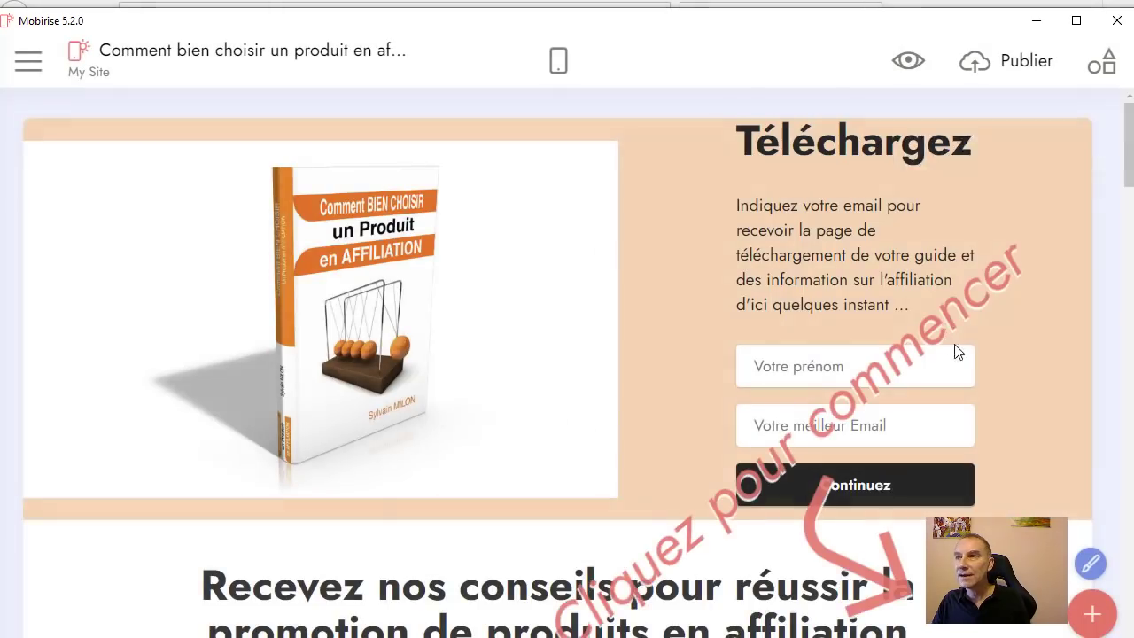
scroll(954, 349, down, 10)
scroll(954, 409, up, 15)
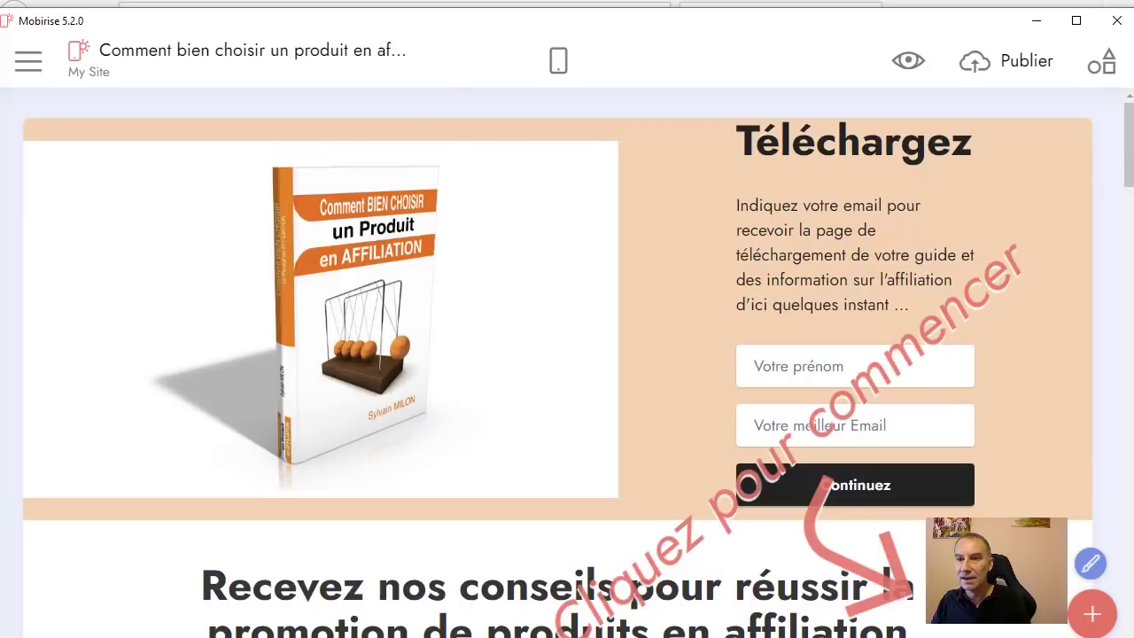
Step: Switch to the F:\test folder window and place it over the Mobirise page to review the published files
key(alt+Tab)
drag(170, 423, 97, 291)
click(142, 434)
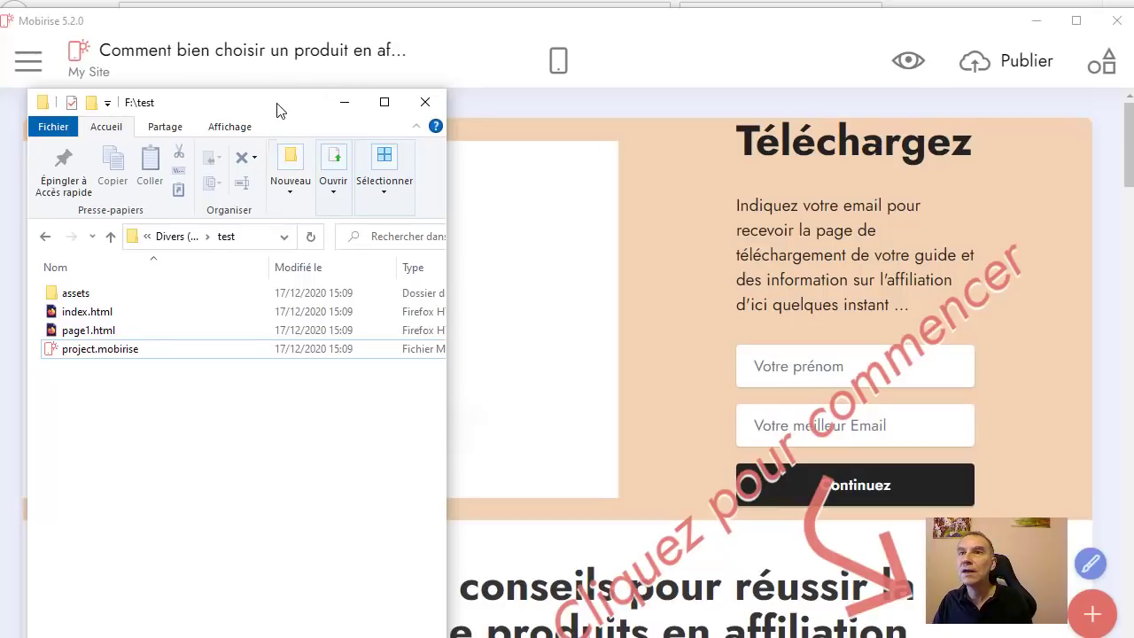
drag(278, 107, 292, 128)
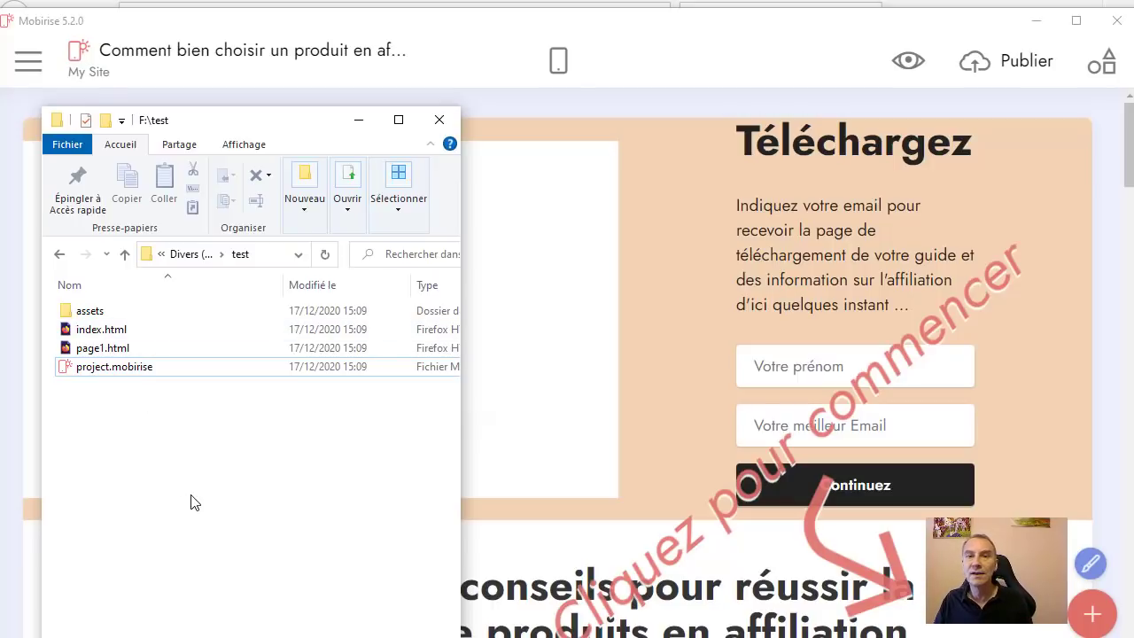
Step: Return to Mobirise, choose FTP as the publishing destination and open the FTP Site Manager
click(1004, 102)
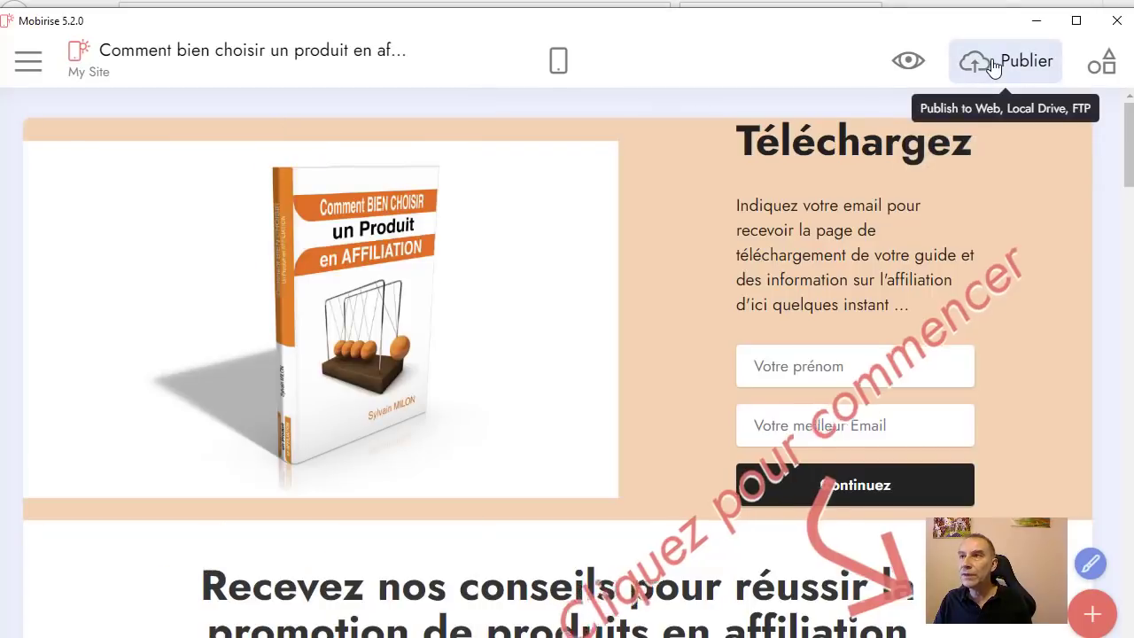
click(1004, 59)
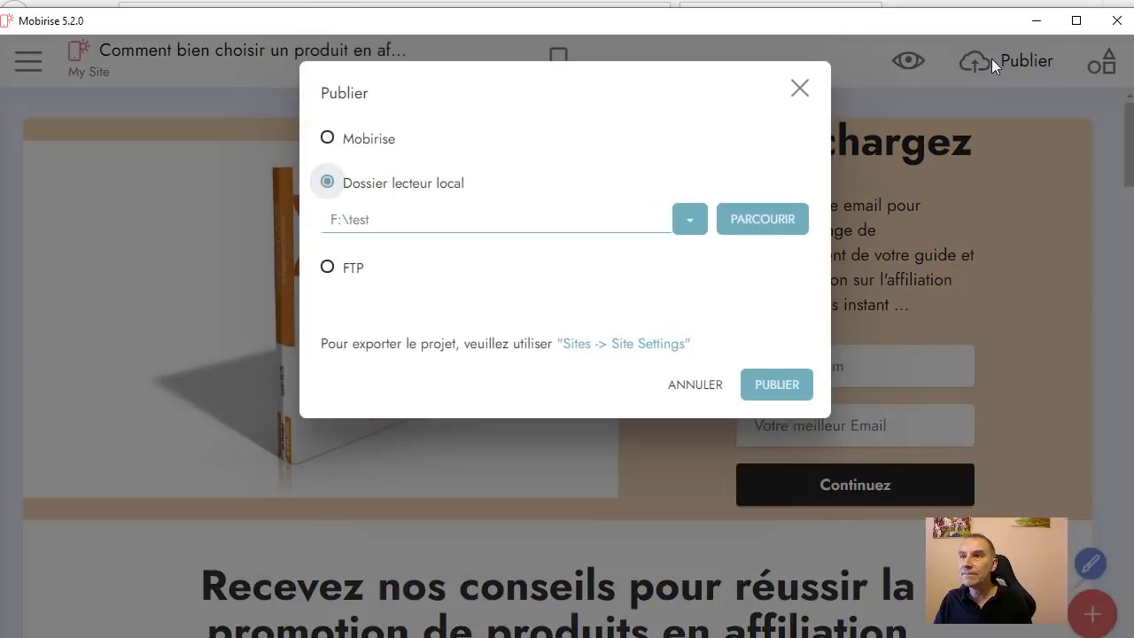
click(326, 270)
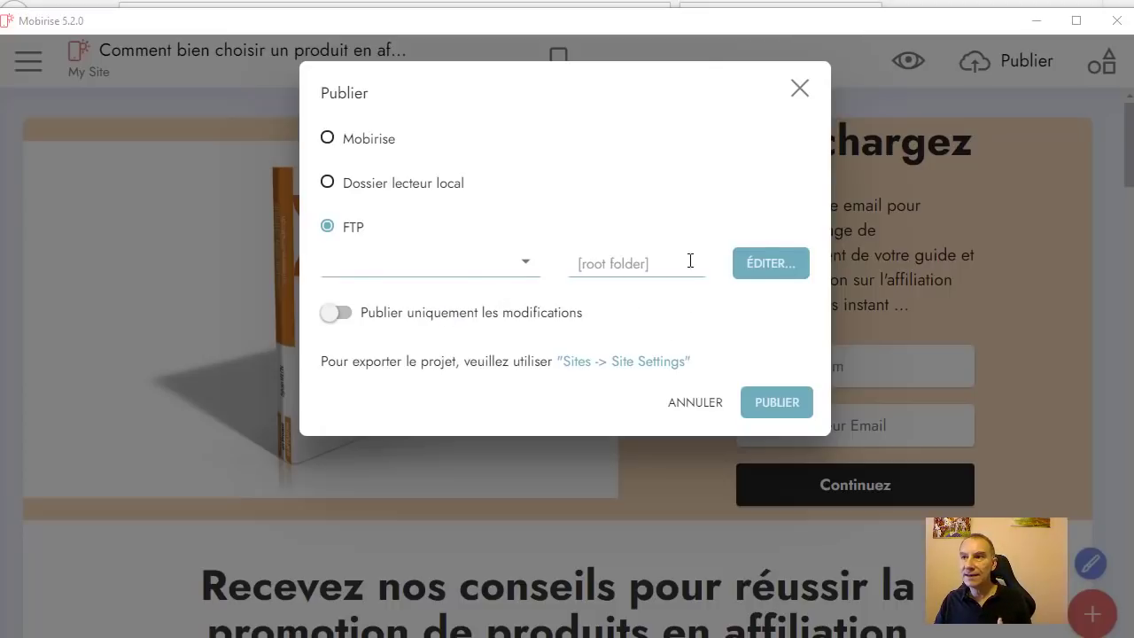
click(771, 264)
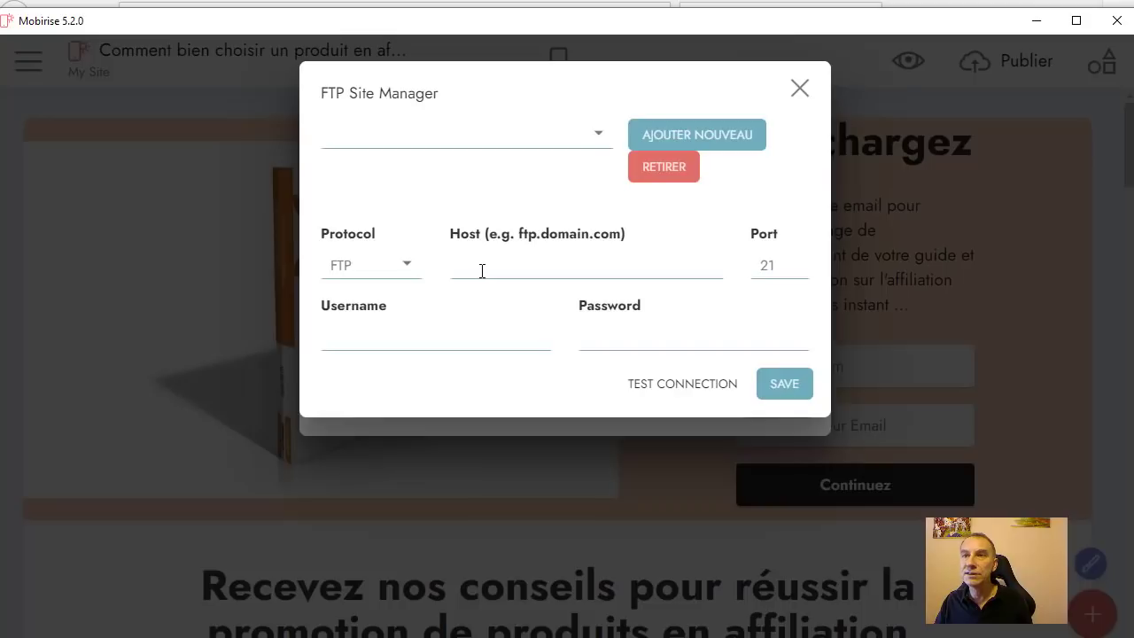
Step: Go through the Host, Username and Password fields of the FTP connection, leaving them empty
click(482, 270)
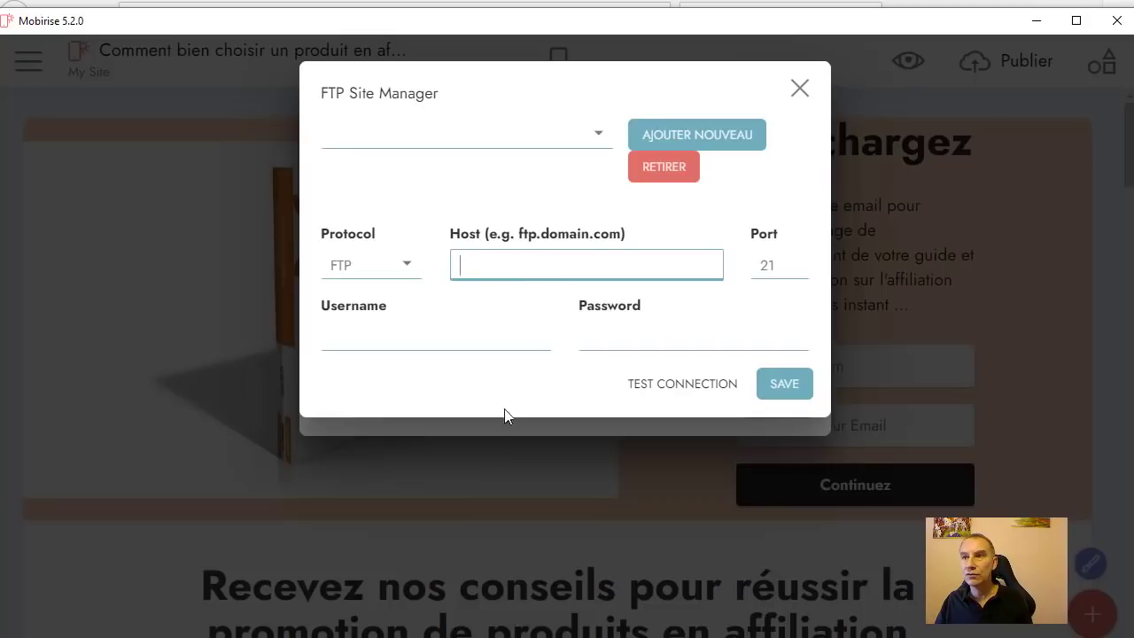
click(344, 338)
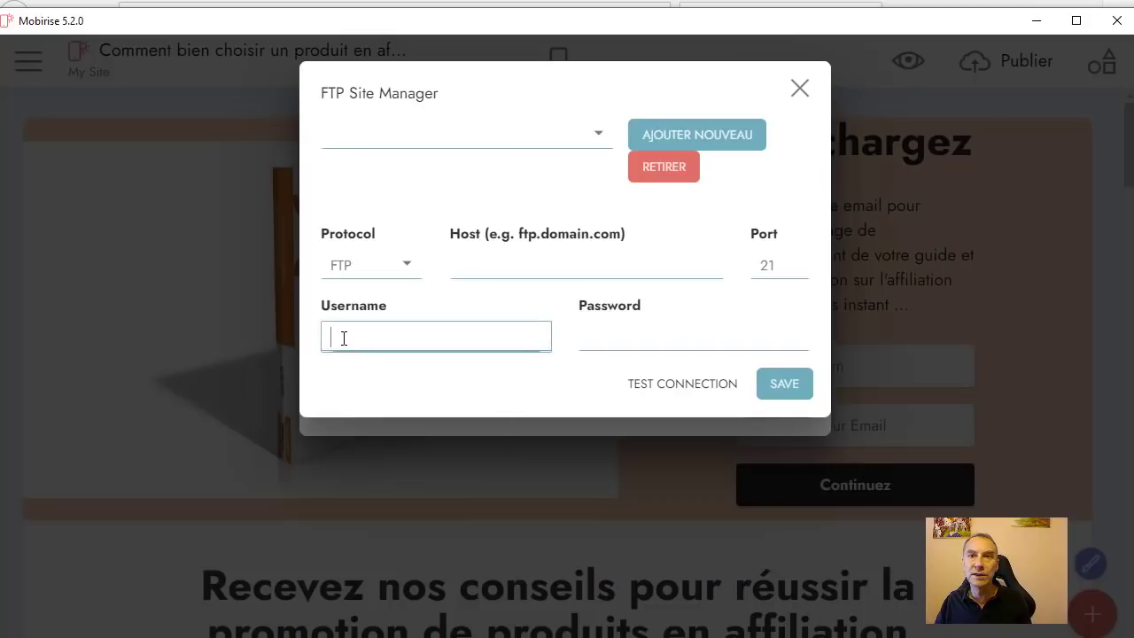
click(709, 340)
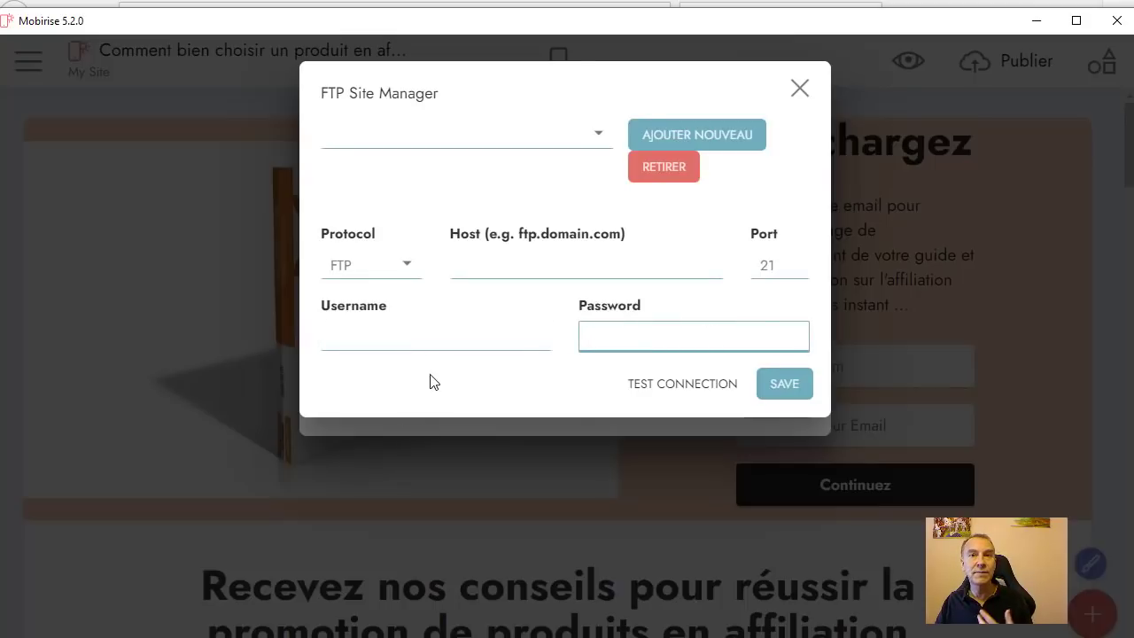